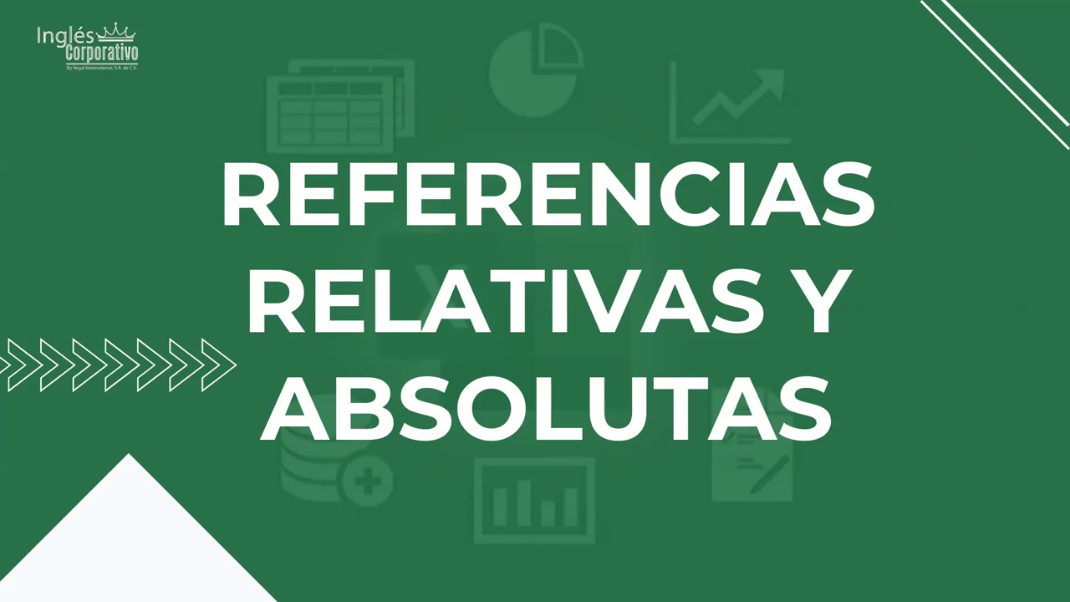
- Advance the slideshow to the 'Crear o modificar una referencia de celda' slide
{"action": "left_click", "coordinate": [662, 246]}
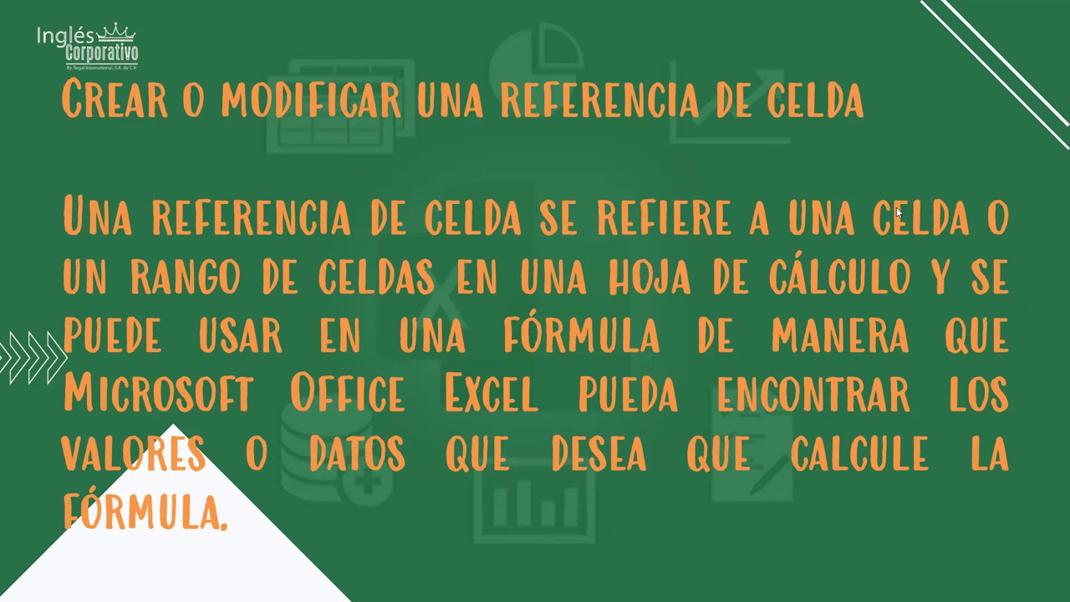
- Advance to the slide listing three uses of cell references in formulas
{"action": "left_click", "coordinate": [815, 207]}
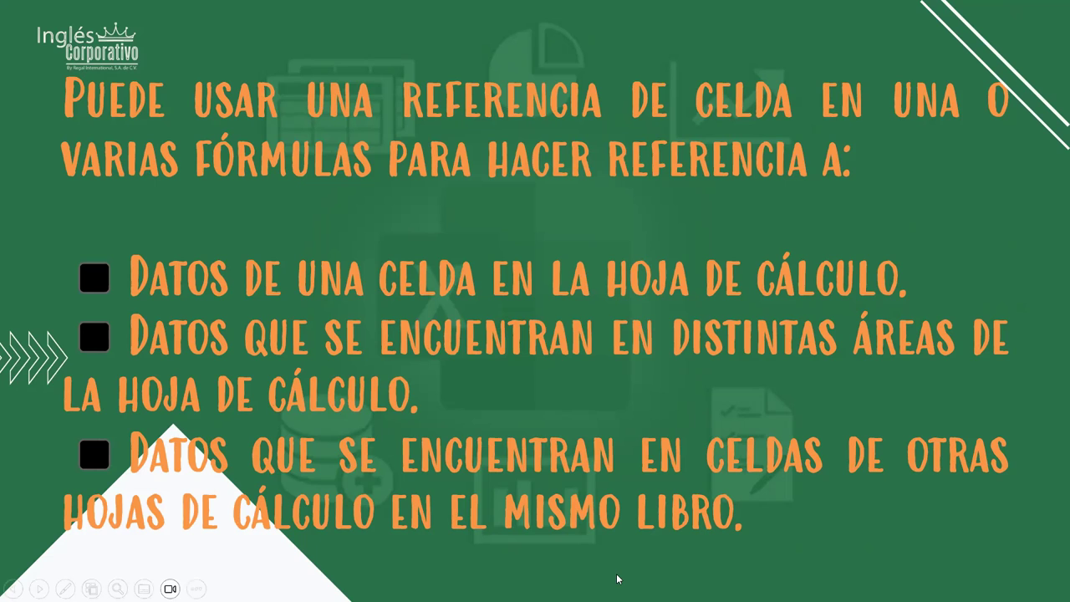
- Advance to the 'Usar referencias absolutas' slide on fixed references
{"action": "left_click", "coordinate": [770, 229]}
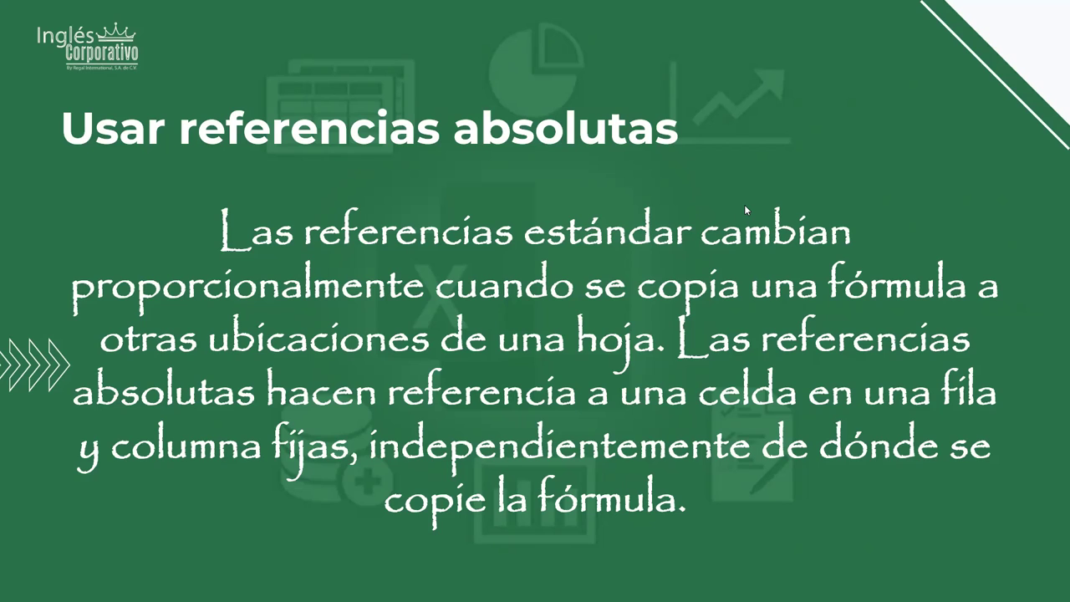
- Advance to the slide showing the $ sign in $D3, D$3 and $D$3
{"action": "left_click", "coordinate": [717, 208]}
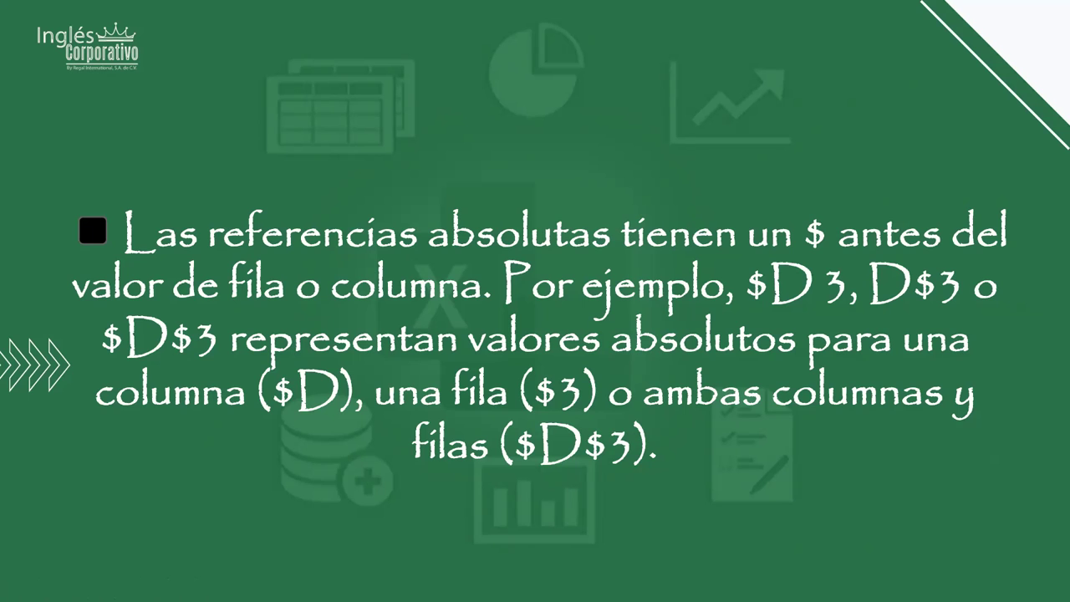
- Advance to the mixed-references slide with the =suma(B3+(B3*$A$5)) example
{"action": "left_click", "coordinate": [596, 279]}
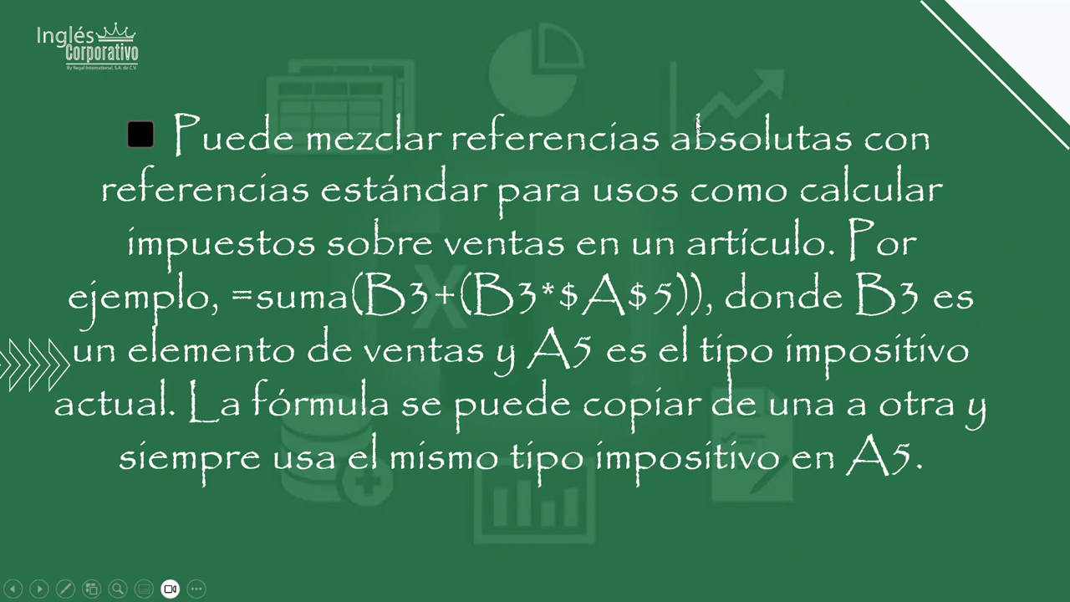
- Advance to the 'Sugerencia' slide on cycling references with F4
{"action": "left_click", "coordinate": [683, 110]}
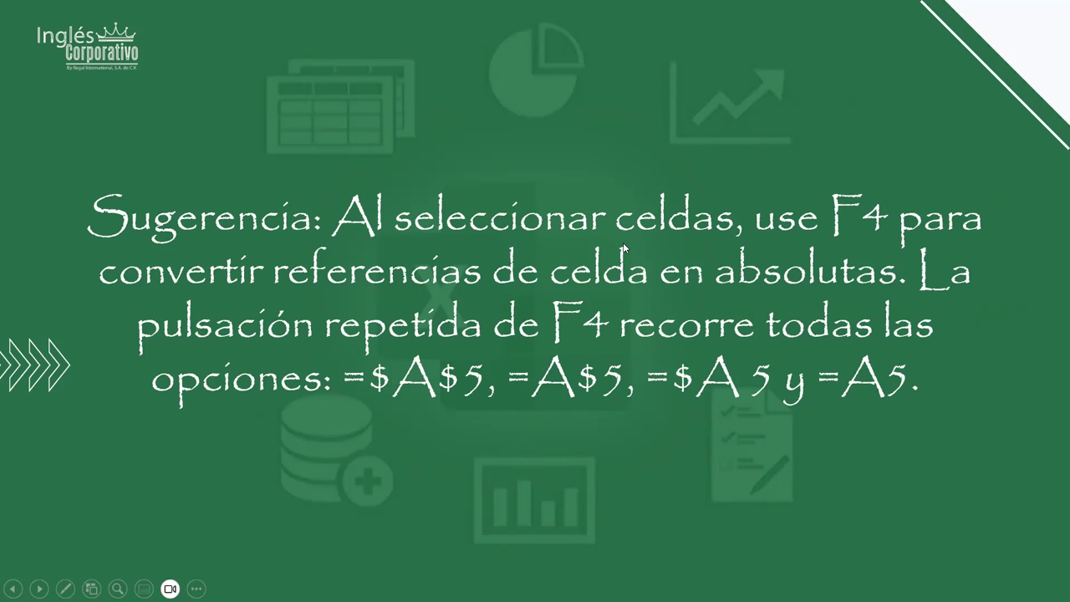
- Advance past the F4 tip slide to the Ejemplos slide
{"action": "left_click", "coordinate": [623, 243]}
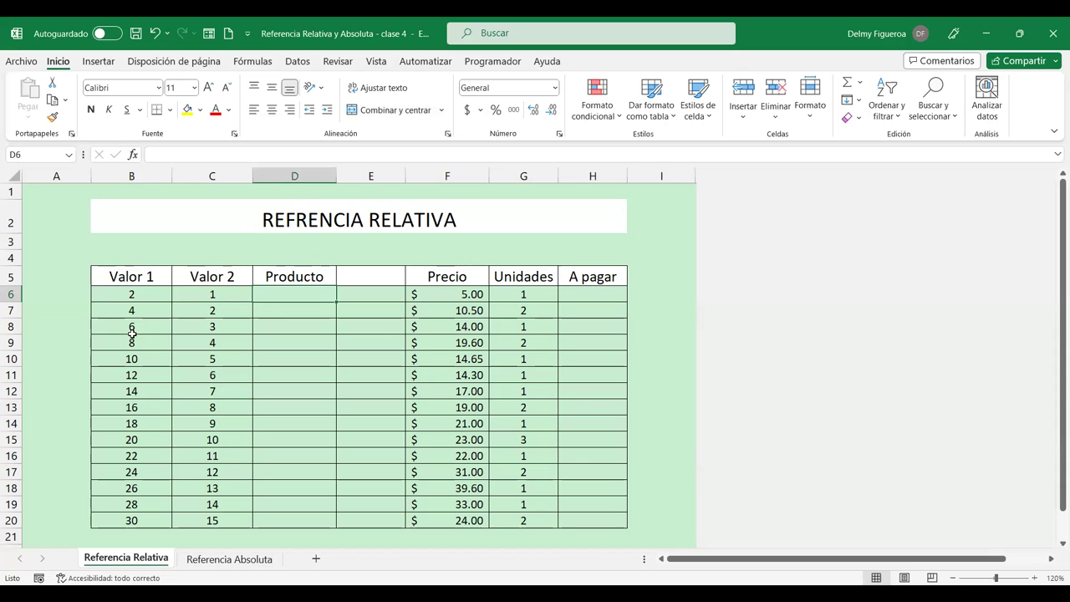
- Walk through the Valor 1 values in column B, ending on Producto cell D6
{"action": "scroll", "coordinate": [248, 354], "scroll_direction": "down", "scroll_amount": 1}
{"action": "scroll", "coordinate": [249, 355], "scroll_direction": "up", "scroll_amount": 1}
{"action": "left_click", "coordinate": [288, 277]}
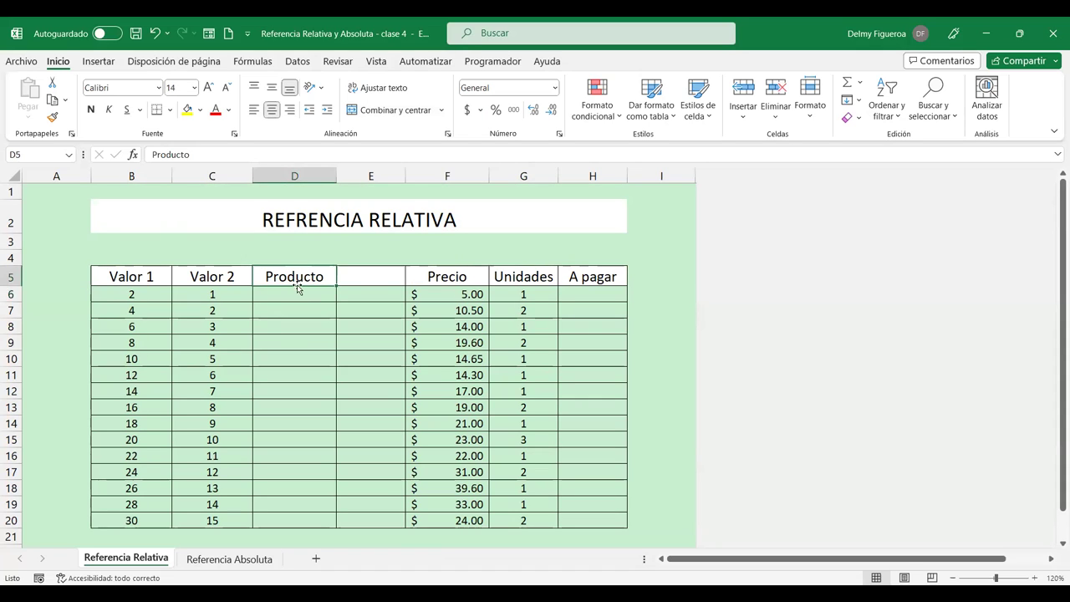
{"action": "left_click", "coordinate": [304, 296]}
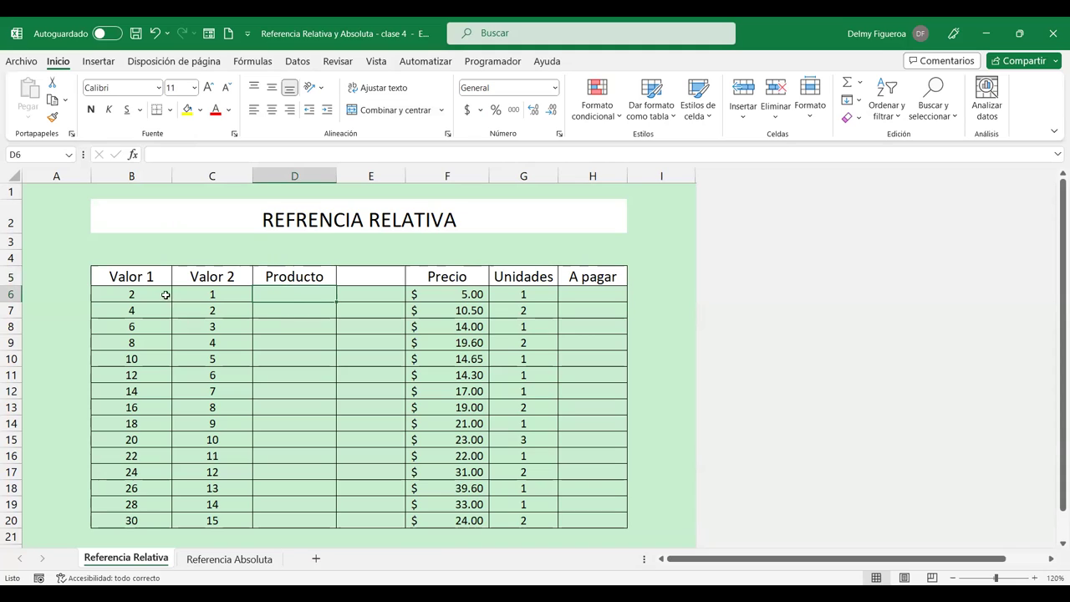
{"action": "left_click", "coordinate": [133, 311]}
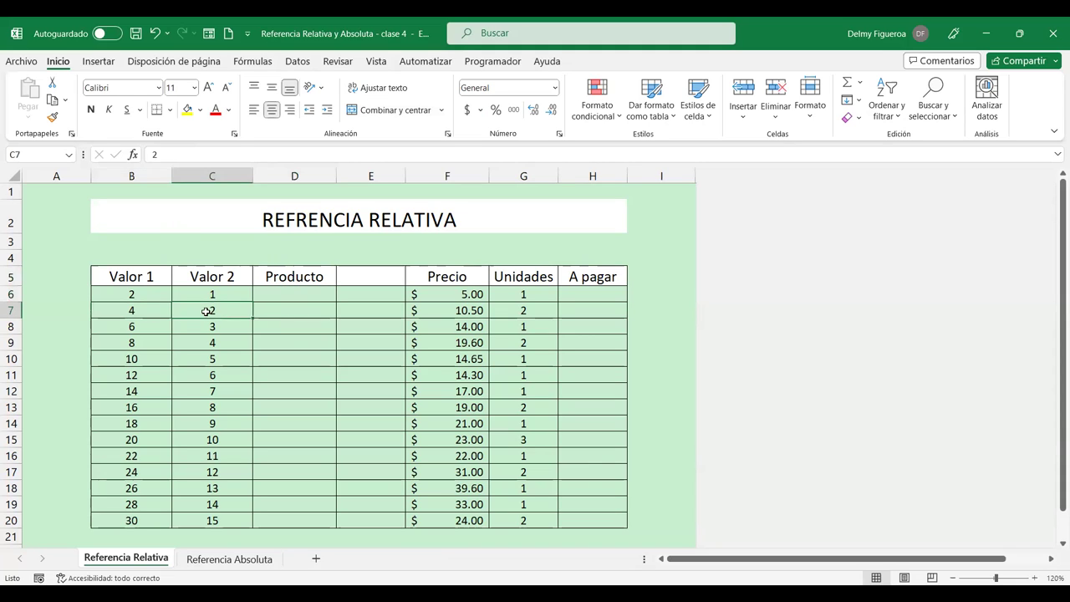
{"action": "left_click", "coordinate": [128, 327]}
{"action": "left_click", "coordinate": [213, 326]}
{"action": "left_click", "coordinate": [146, 357]}
{"action": "left_click", "coordinate": [210, 358]}
{"action": "left_click", "coordinate": [131, 378]}
{"action": "left_click", "coordinate": [131, 407]}
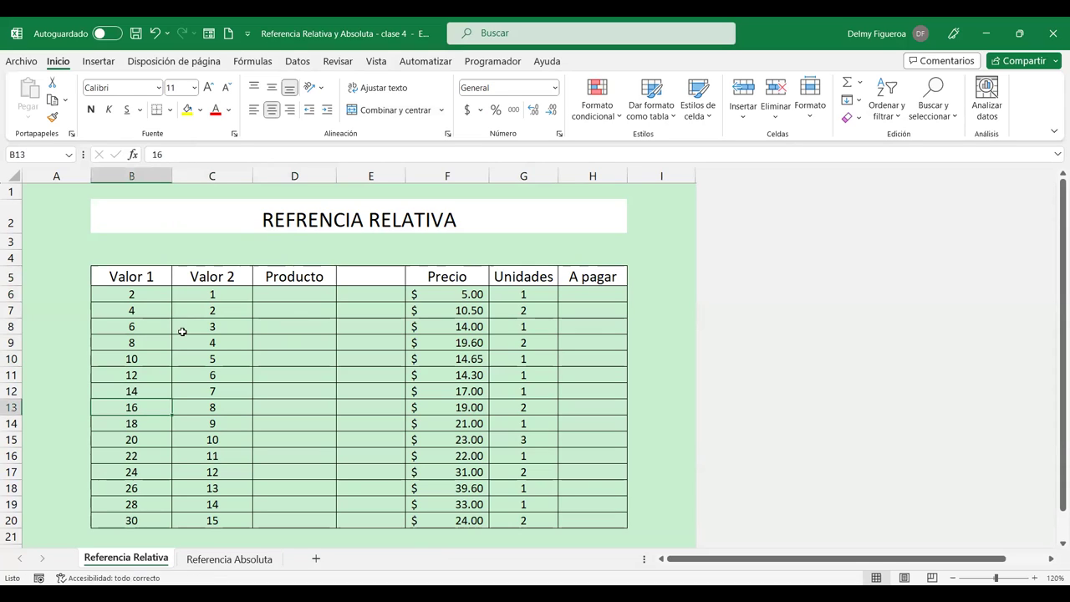
{"action": "left_click", "coordinate": [285, 293]}
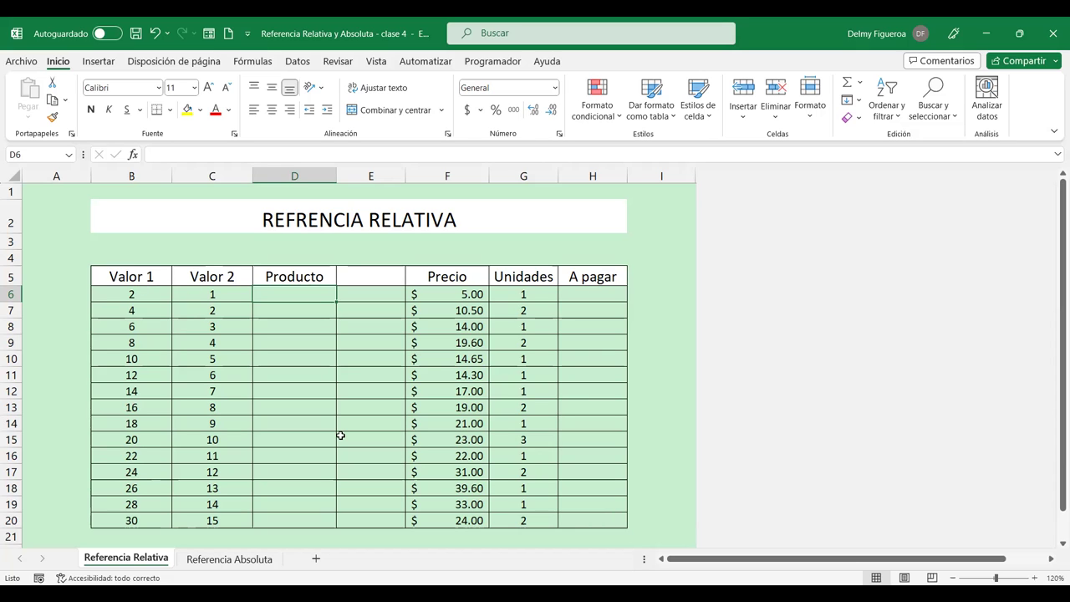
- Enter =+PRODUCTO(B6:C6) in D6, showing 2, and recheck the formula
{"action": "type", "text": "+"}
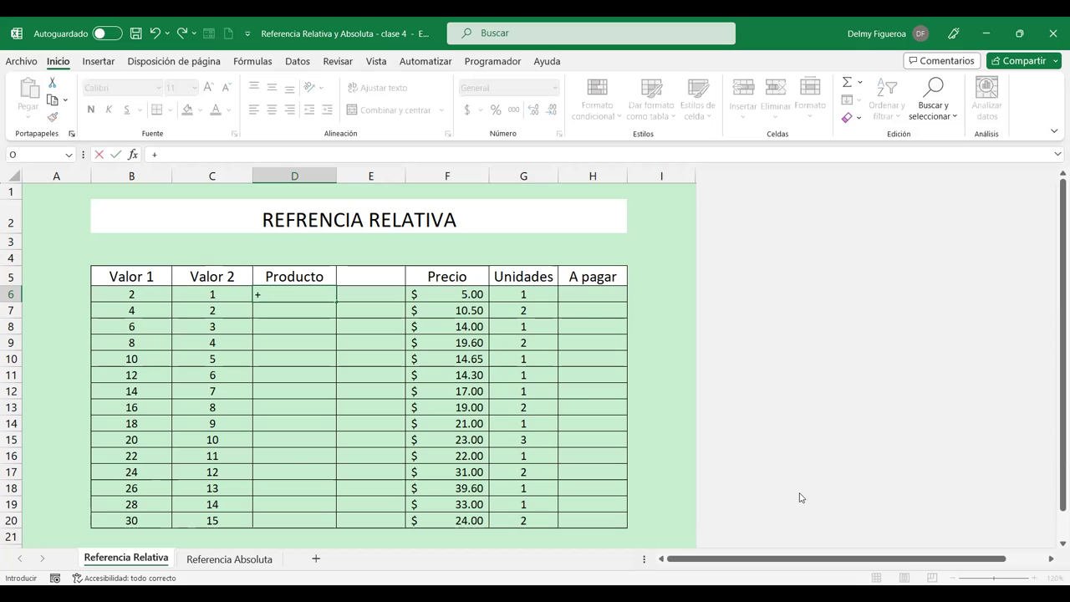
{"action": "type", "text": "prod"}
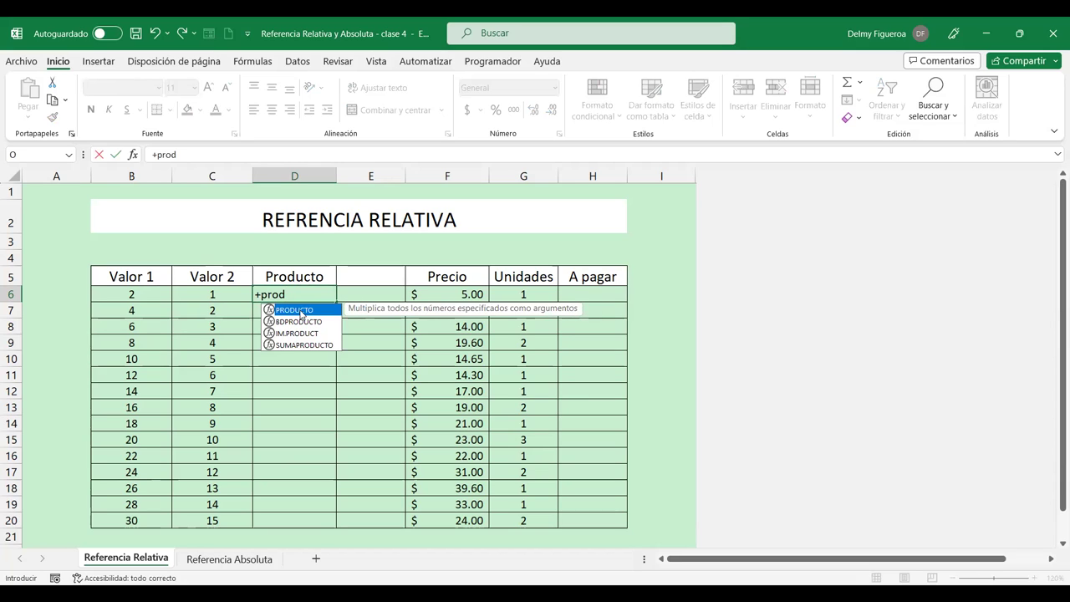
{"action": "key", "text": "Tab"}
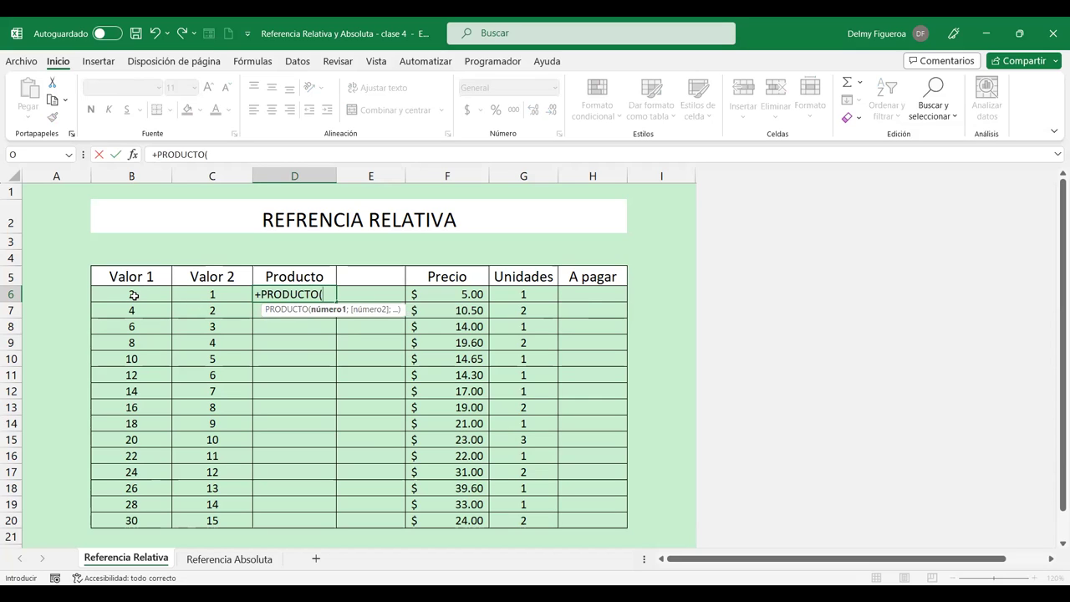
{"action": "left_click_drag", "start_coordinate": [134, 295], "coordinate": [210, 295]}
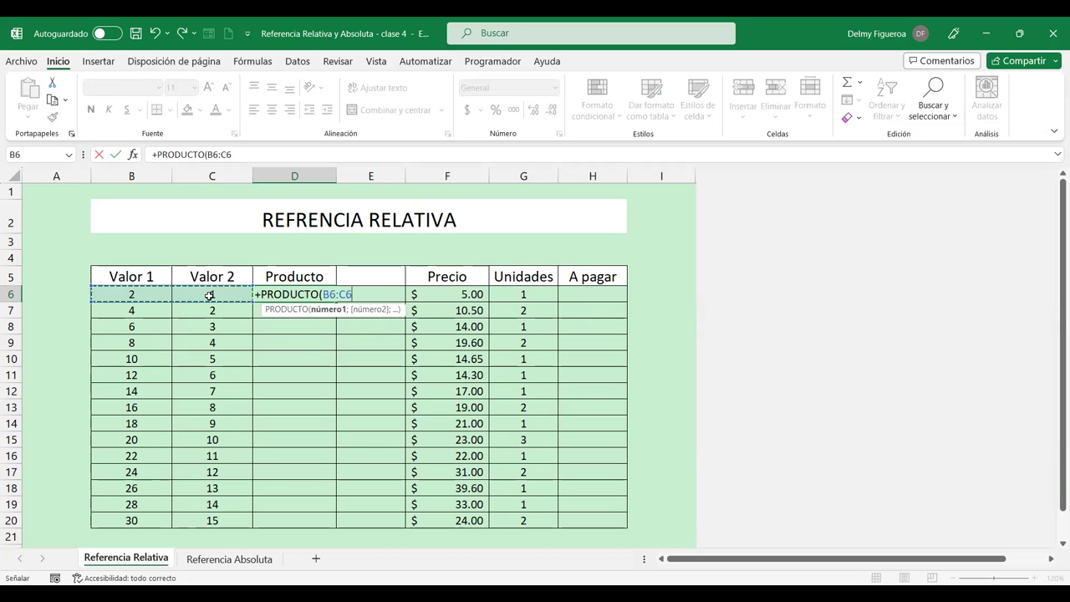
{"action": "key", "text": "Return"}
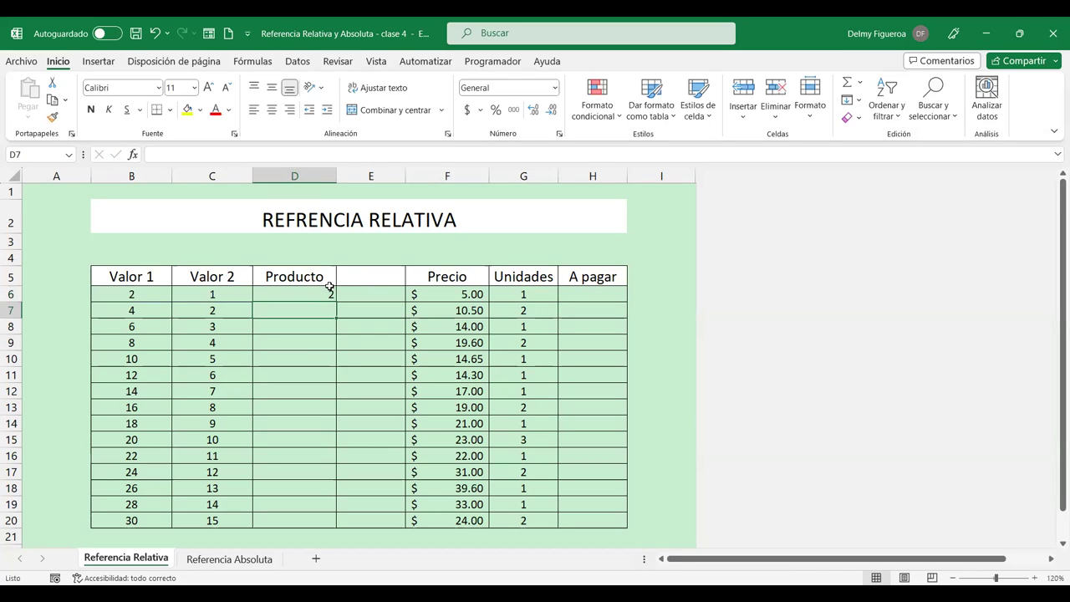
{"action": "left_click", "coordinate": [311, 294]}
{"action": "key", "text": "F2"}
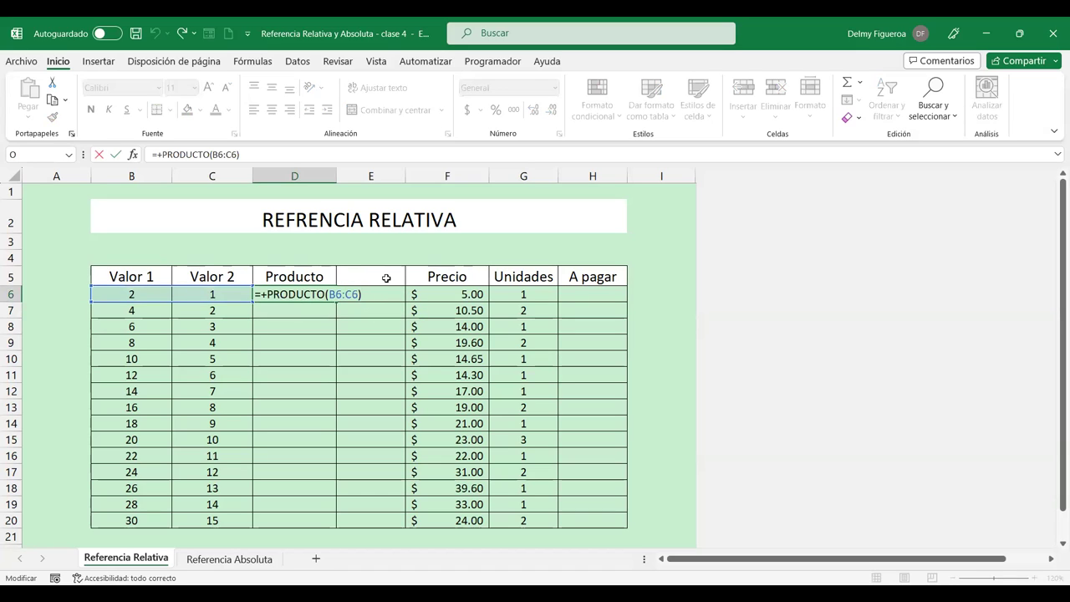
{"action": "key", "text": "Return"}
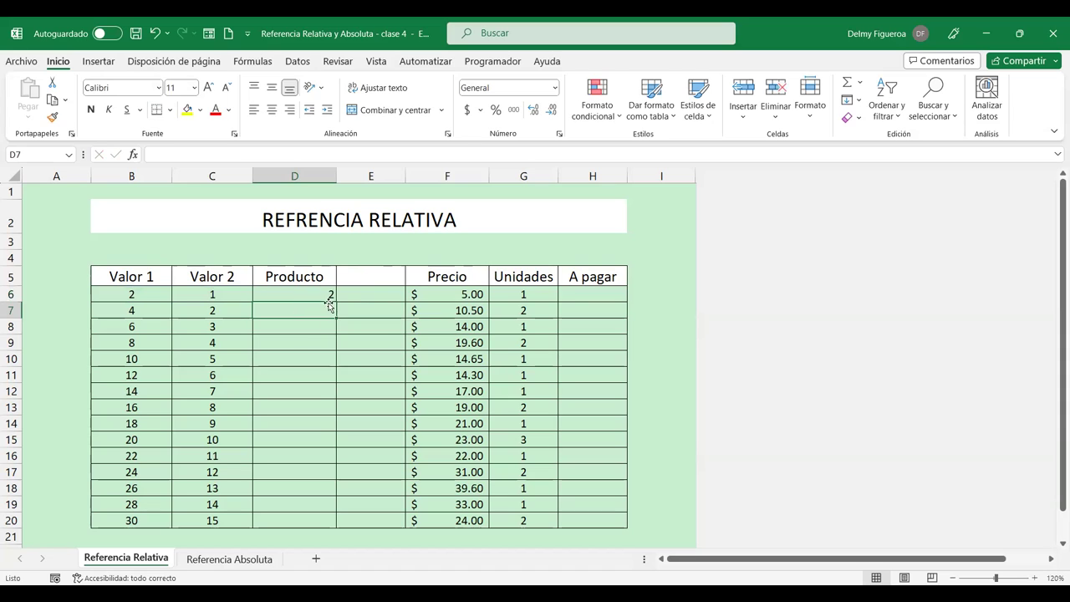
{"action": "left_click", "coordinate": [327, 300]}
- Fill the PRODUCTO formula down column D to row 20 and inspect D6's references
{"action": "left_click_drag", "start_coordinate": [337, 302], "coordinate": [357, 525]}
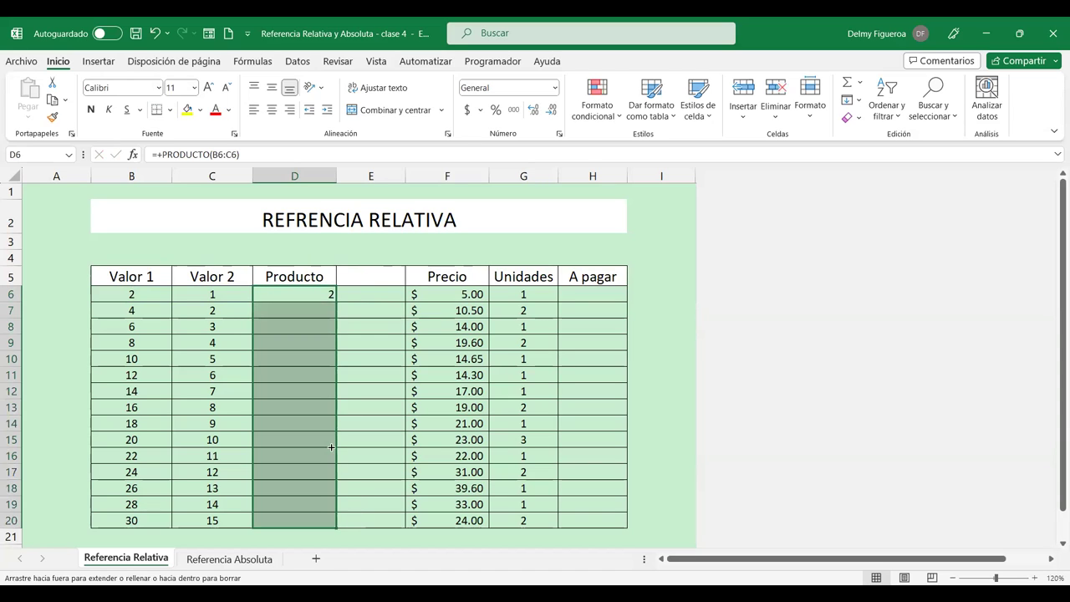
{"action": "left_click", "coordinate": [311, 294]}
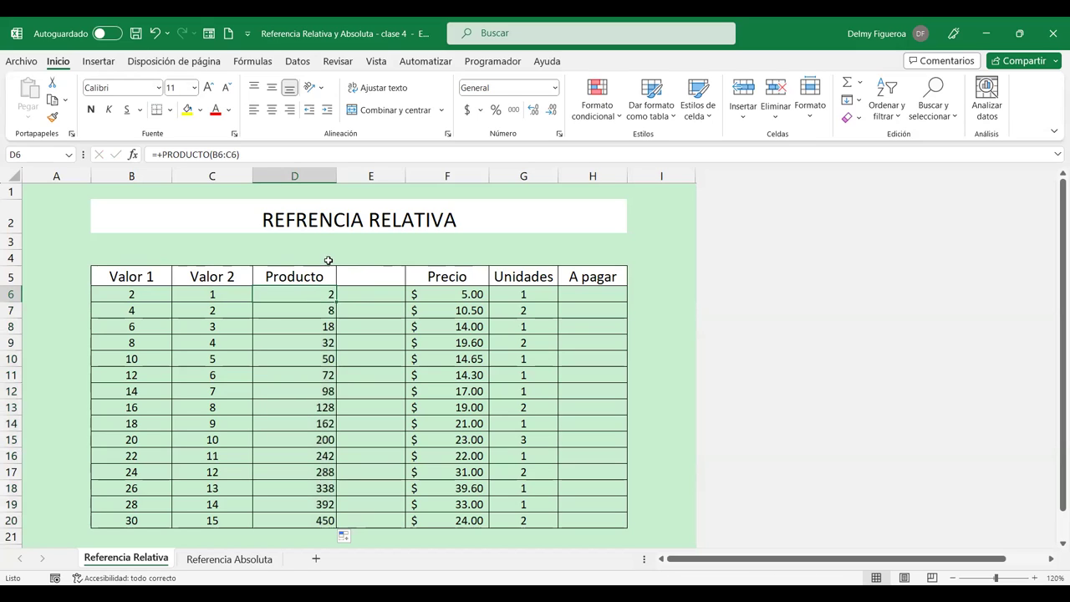
{"action": "double_click", "coordinate": [303, 294]}
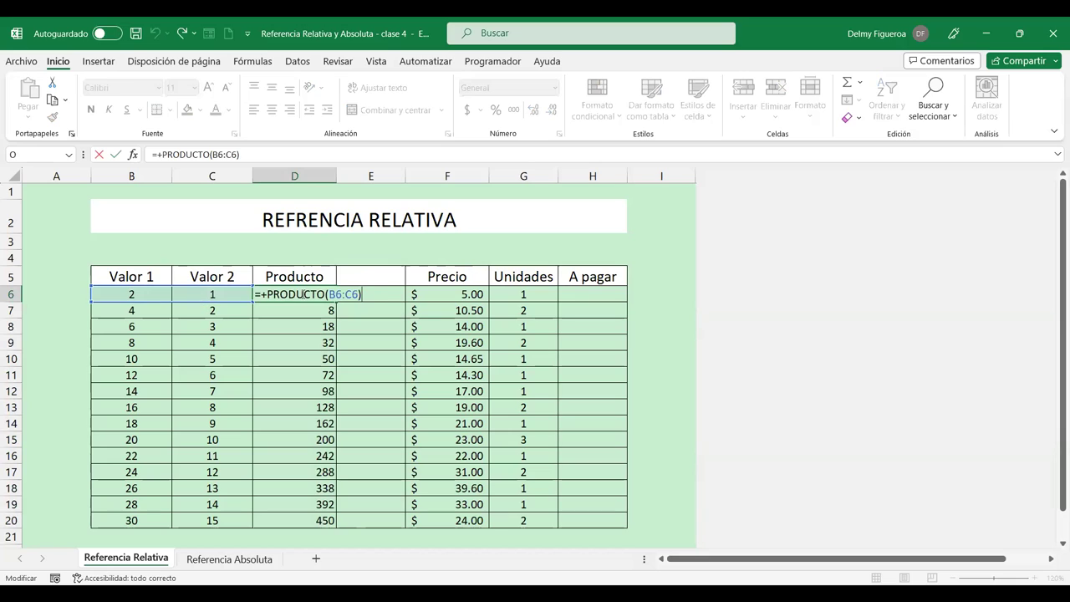
{"action": "left_click_drag", "start_coordinate": [173, 289], "coordinate": [173, 289]}
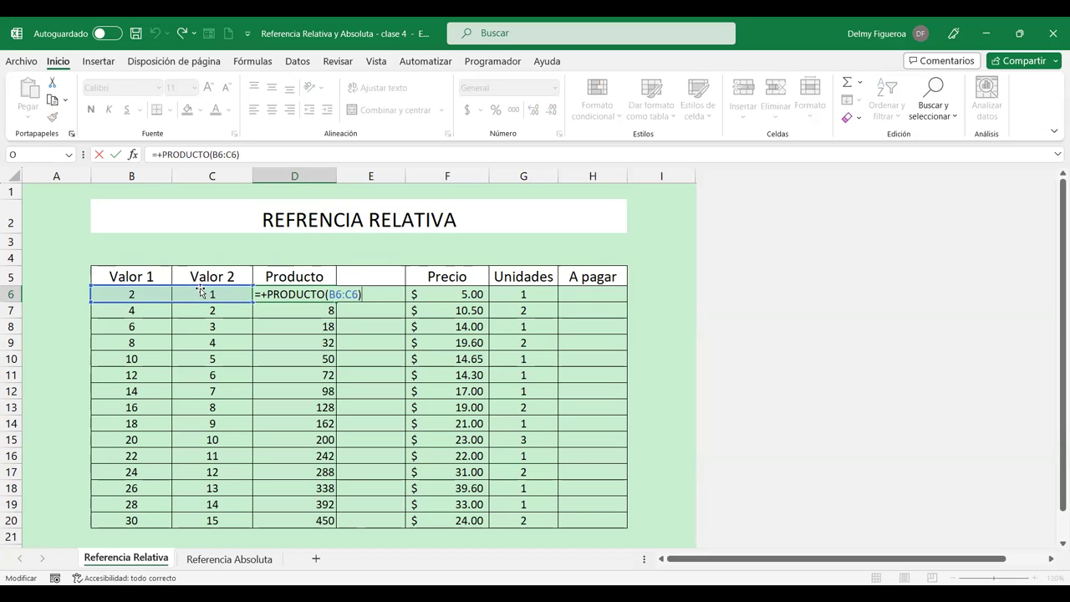
{"action": "key", "text": "Return"}
- Inspect the shifted references in D14 and in D20, which shows 450
{"action": "left_click", "coordinate": [303, 423]}
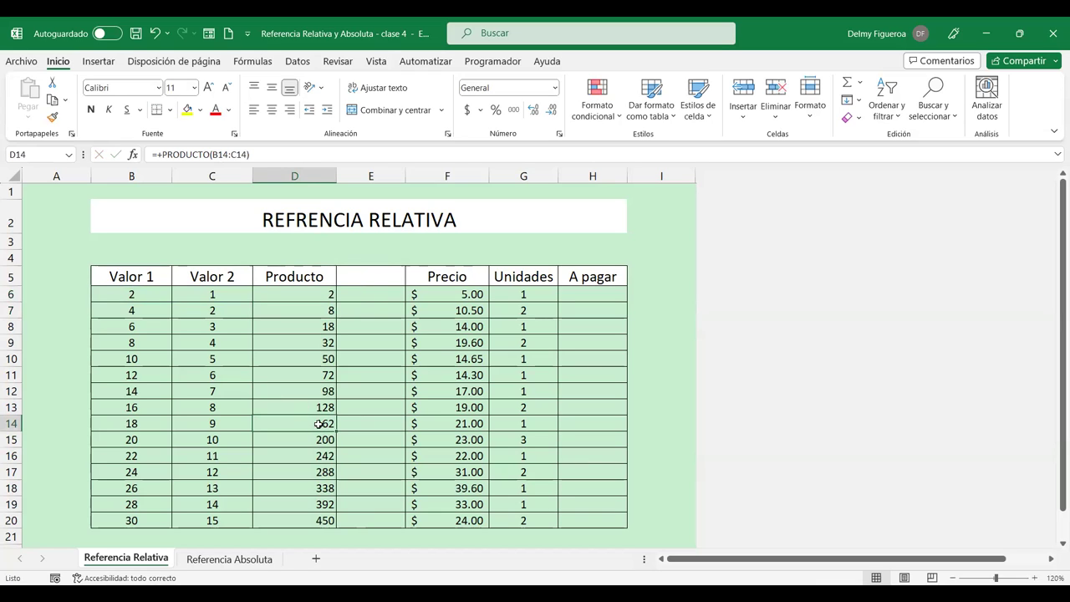
{"action": "double_click", "coordinate": [305, 423]}
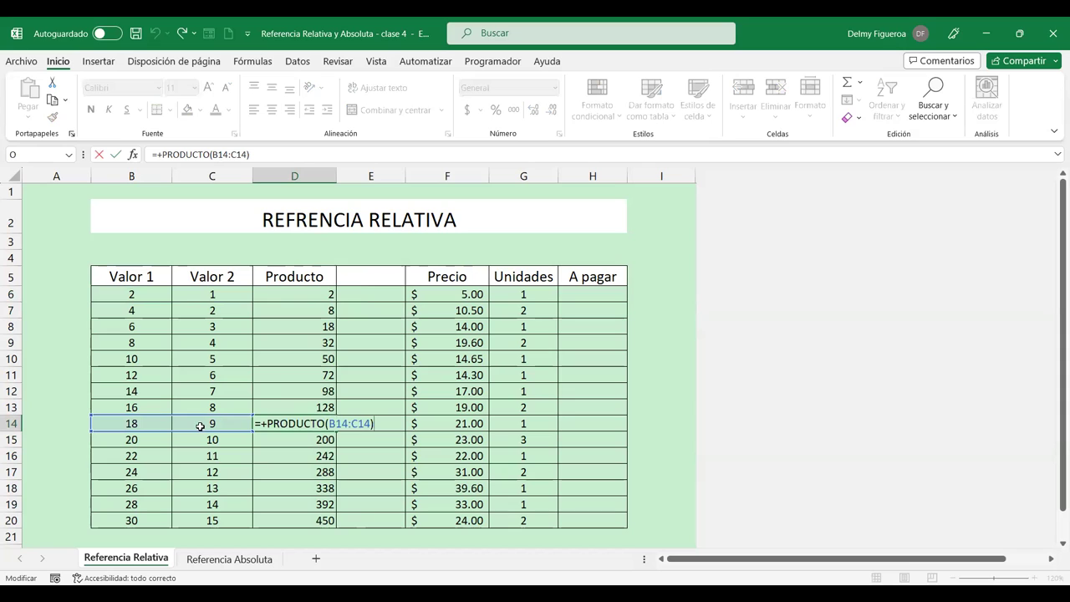
{"action": "key", "text": "Return"}
{"action": "left_click", "coordinate": [311, 513]}
{"action": "double_click", "coordinate": [311, 513]}
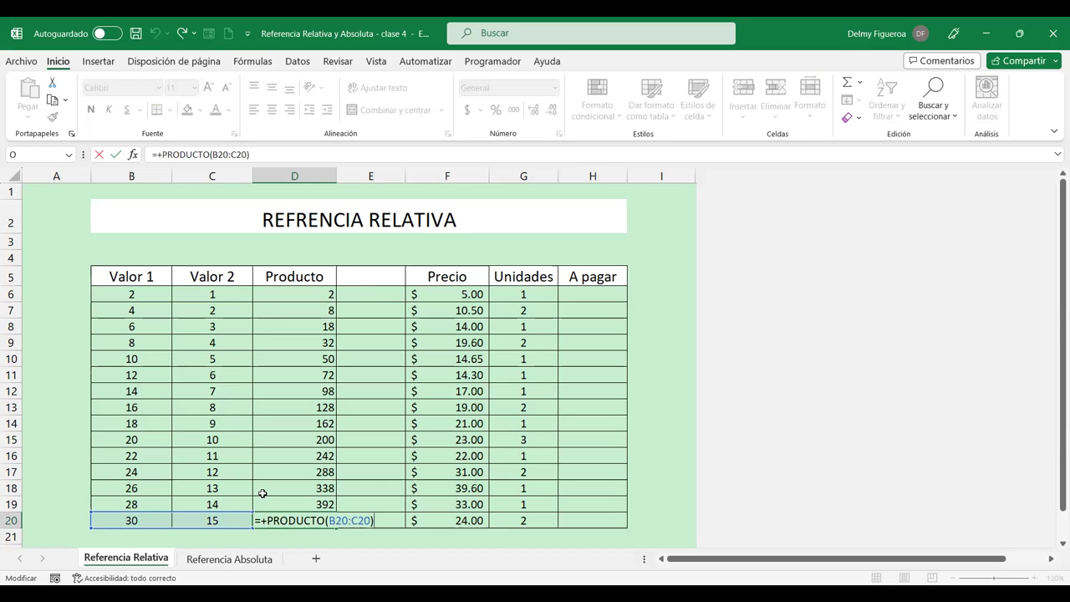
{"action": "key", "text": "Return"}
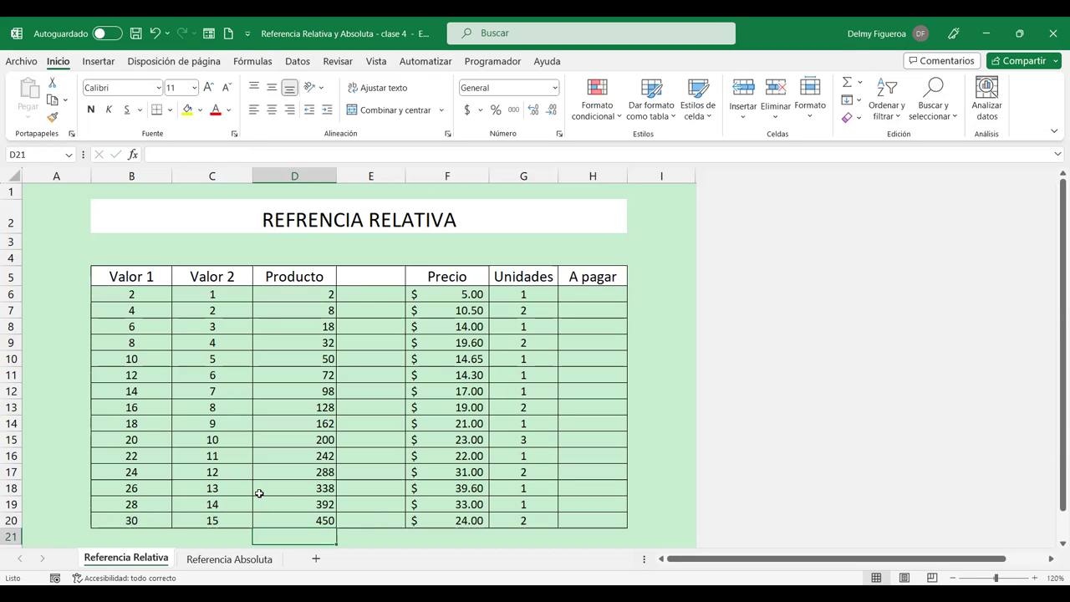
- Enter =+F6*G6 in H6 so the first A pagar amount shows $ 5.00
{"action": "left_click", "coordinate": [591, 295]}
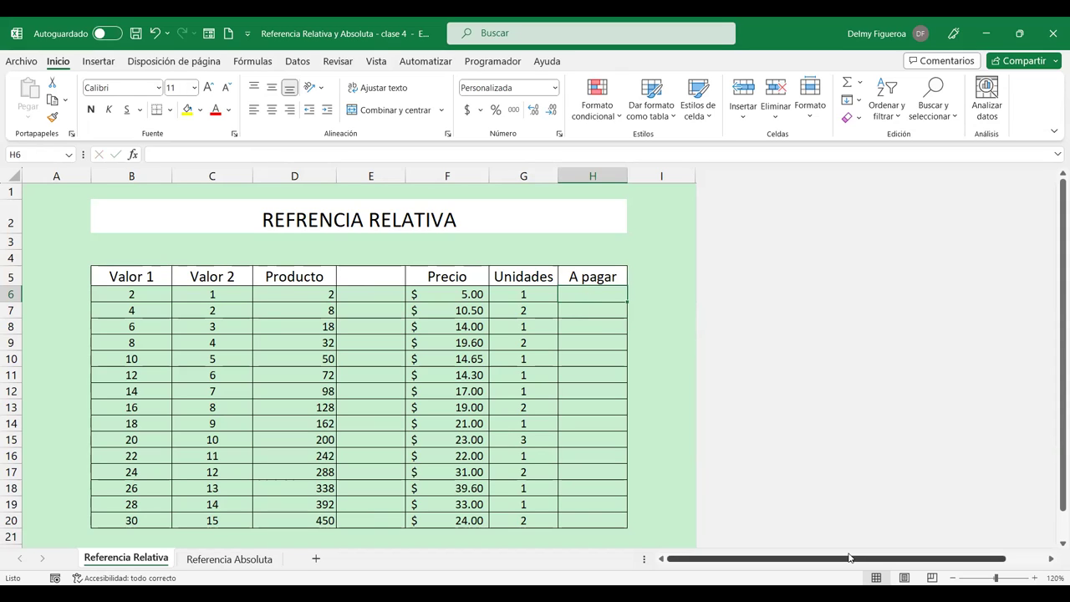
{"action": "type", "text": "+"}
{"action": "left_click", "coordinate": [469, 294]}
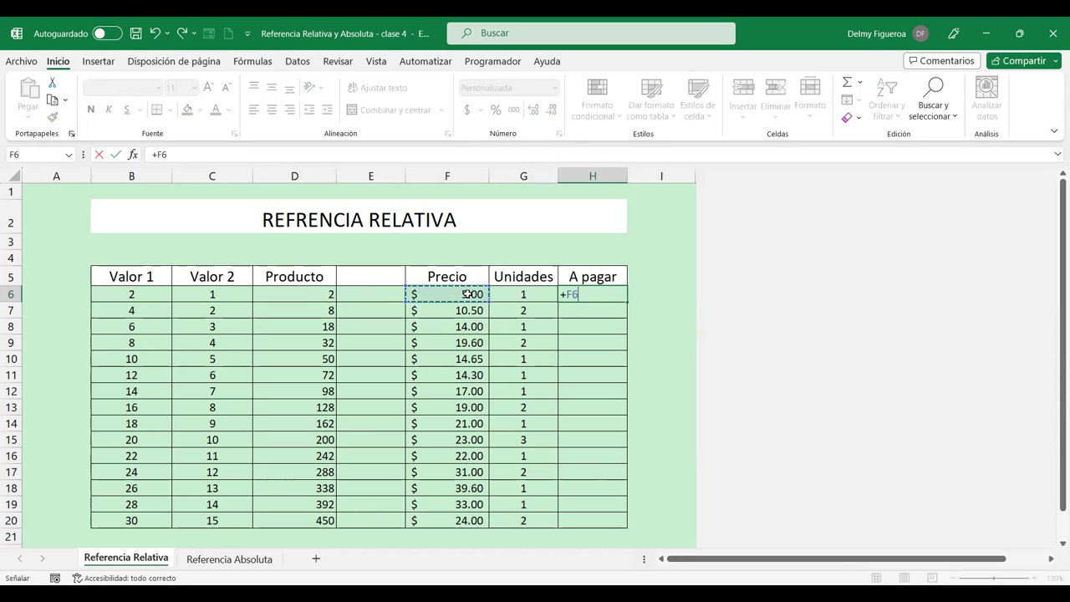
{"action": "type", "text": "*"}
{"action": "left_click", "coordinate": [525, 294]}
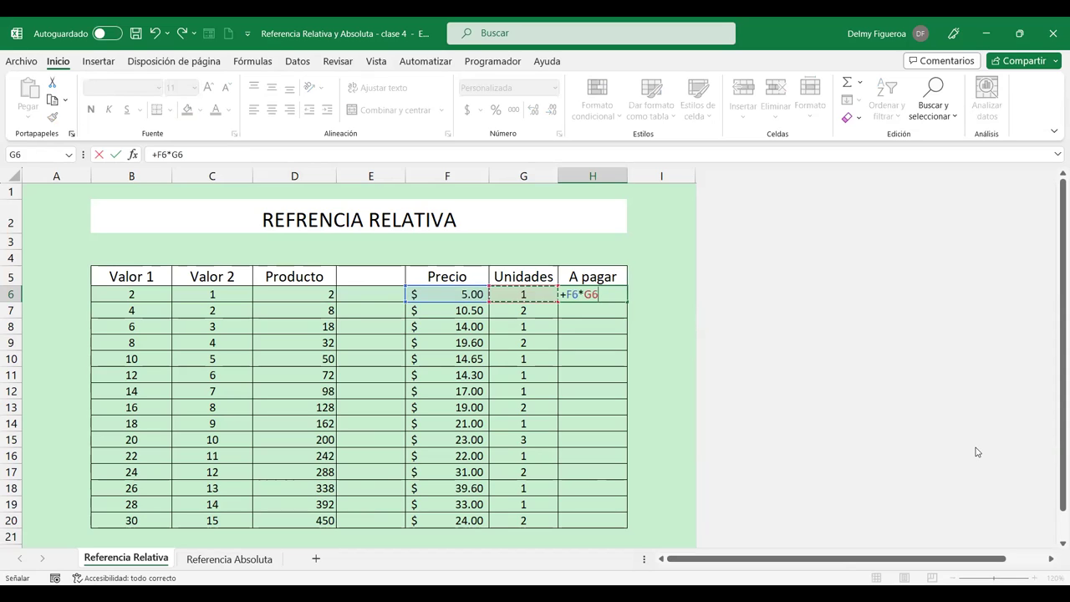
{"action": "key", "text": "Return"}
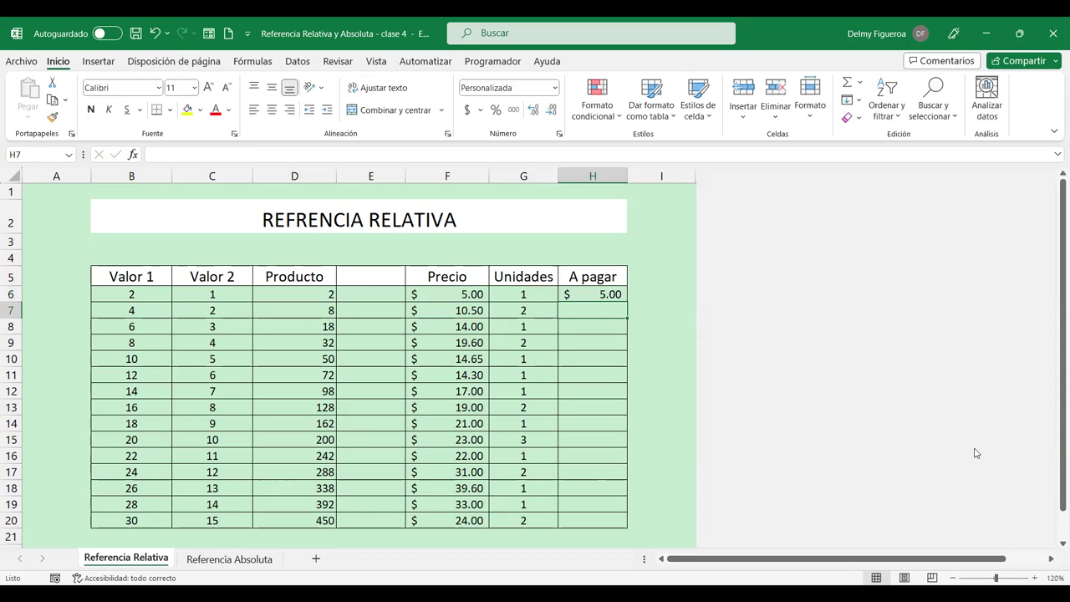
- Fill H6's Precio-times-Unidades formula down the A pagar column and review H6's formula
{"action": "left_click", "coordinate": [603, 294]}
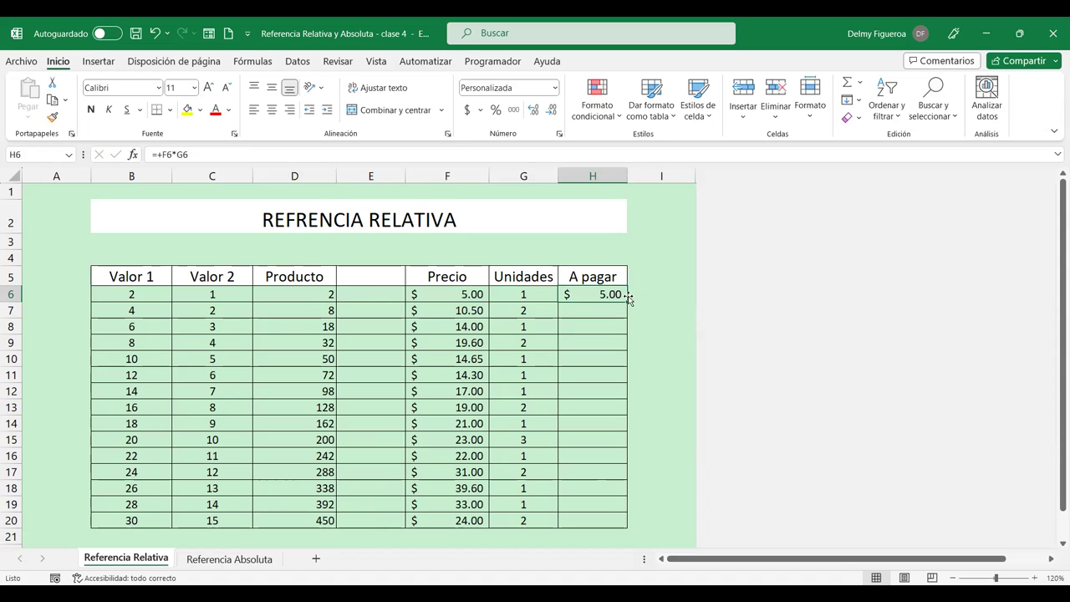
{"action": "double_click", "coordinate": [625, 304]}
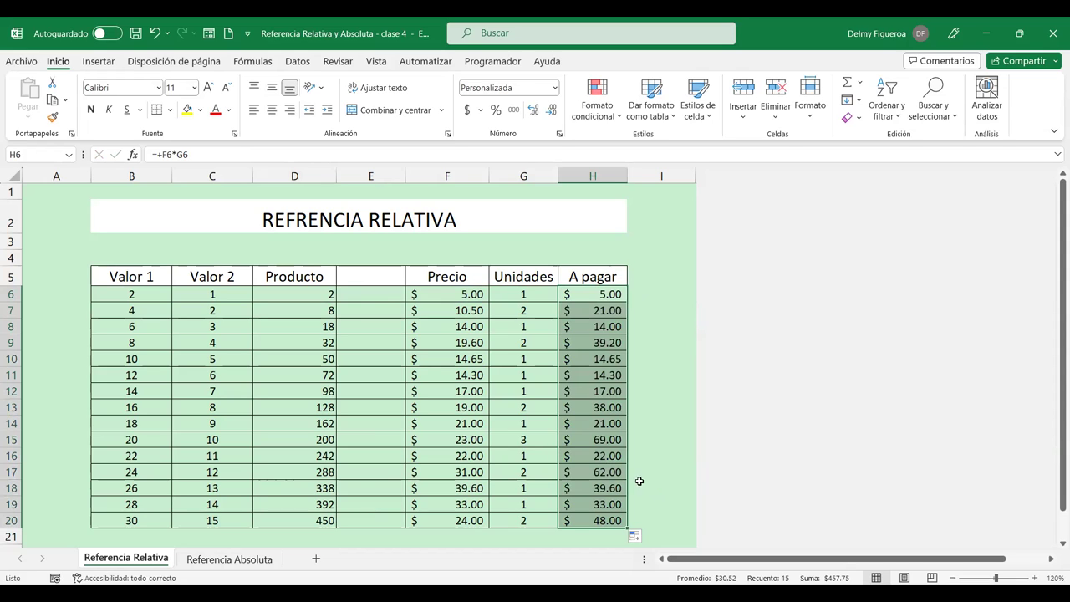
{"action": "left_click", "coordinate": [589, 293]}
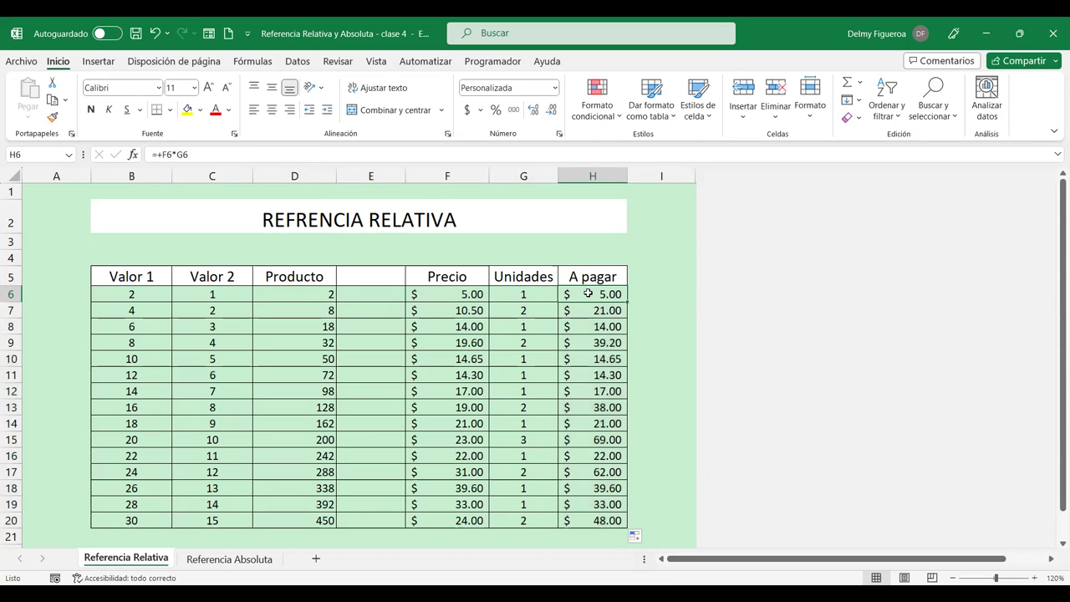
{"action": "double_click", "coordinate": [588, 293]}
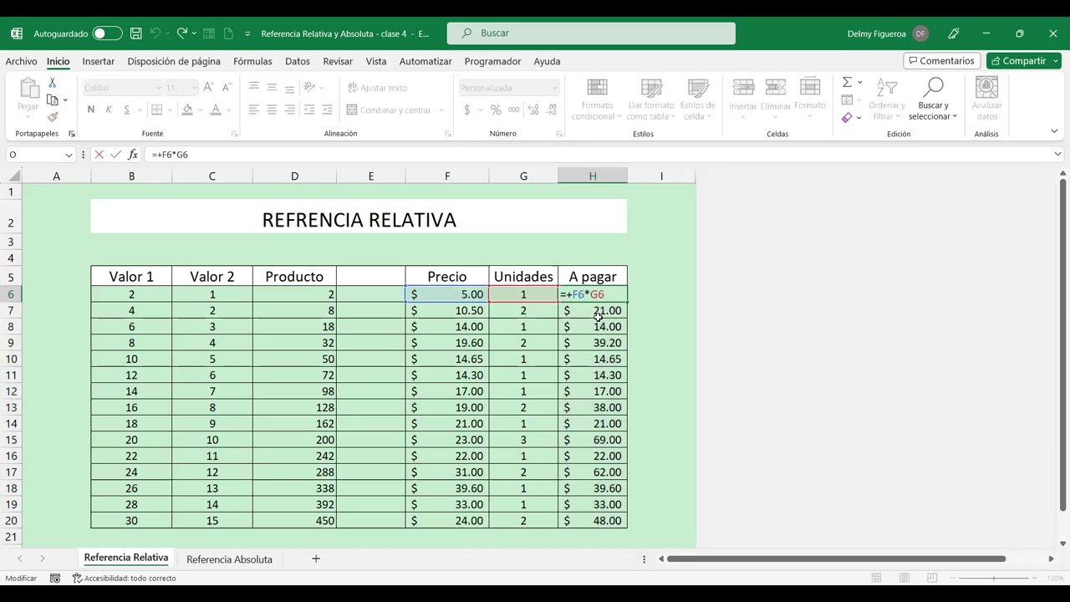
{"action": "key", "text": "Return"}
- Check that H11, H16 and H20 each multiply their own row's Precio and Unidades
{"action": "left_click", "coordinate": [598, 375]}
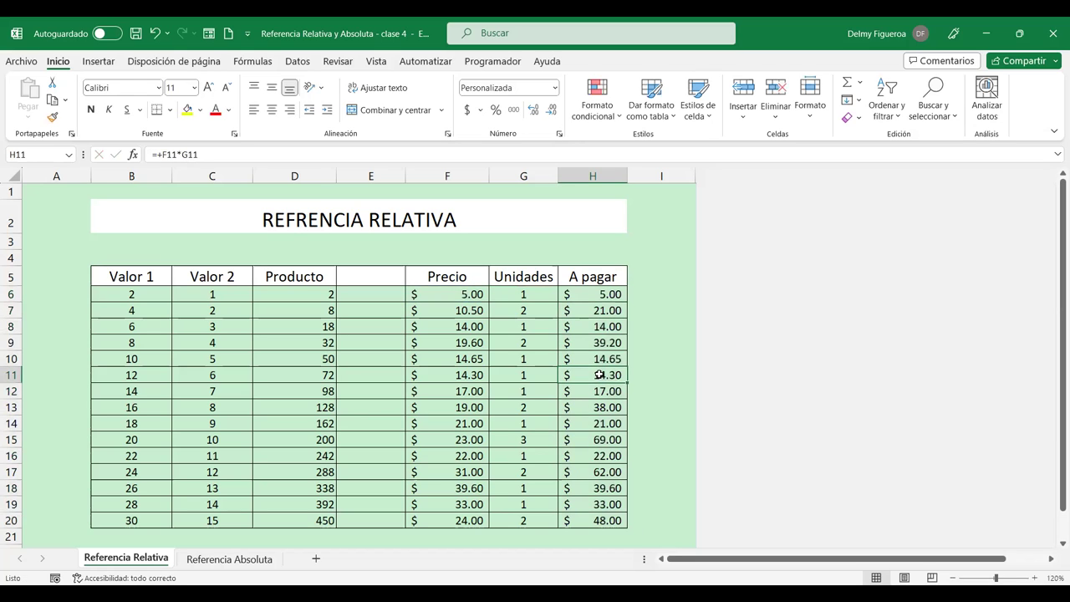
{"action": "double_click", "coordinate": [599, 374]}
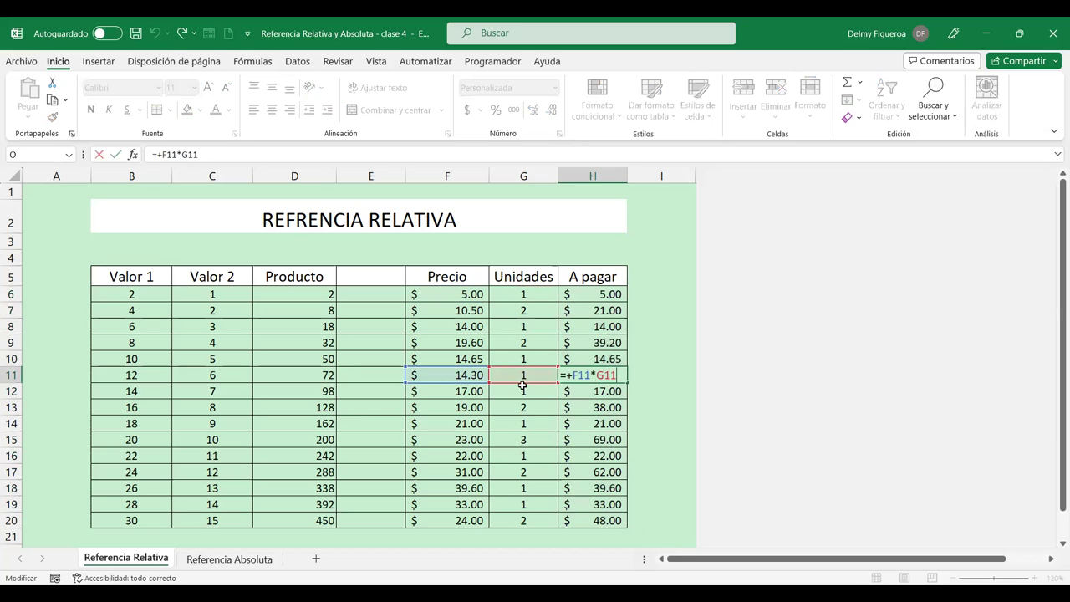
{"action": "key", "text": "Return"}
{"action": "left_click", "coordinate": [593, 456]}
{"action": "double_click", "coordinate": [593, 455]}
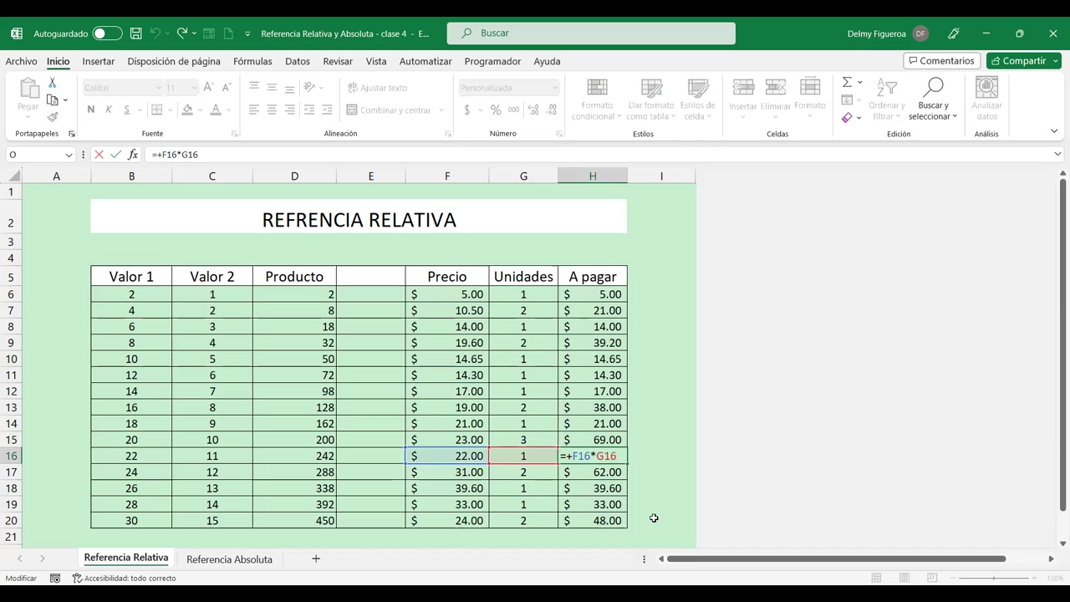
{"action": "left_click", "coordinate": [608, 518]}
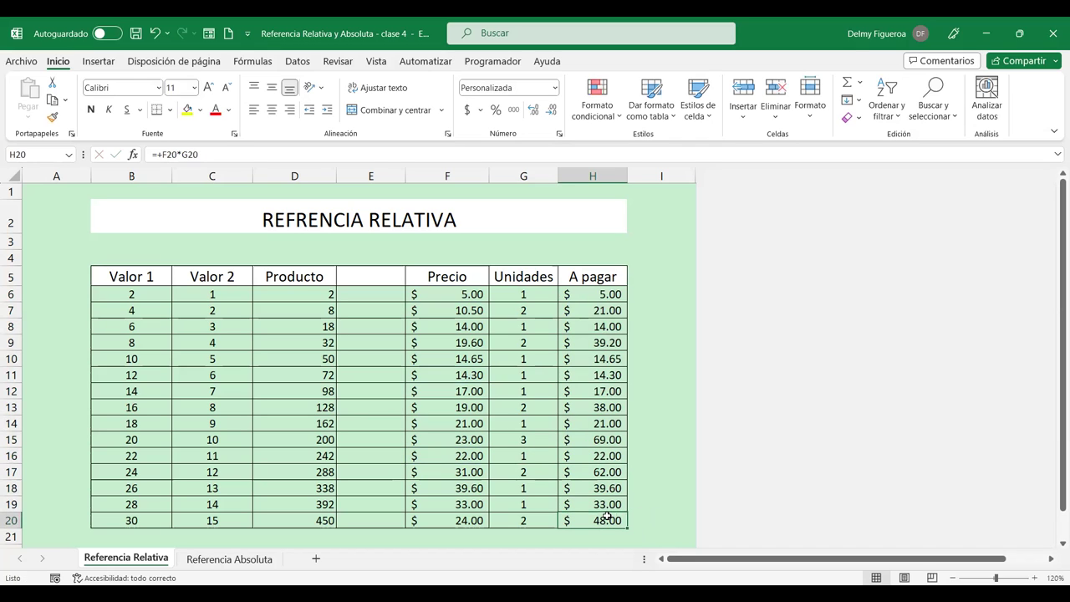
{"action": "double_click", "coordinate": [608, 517]}
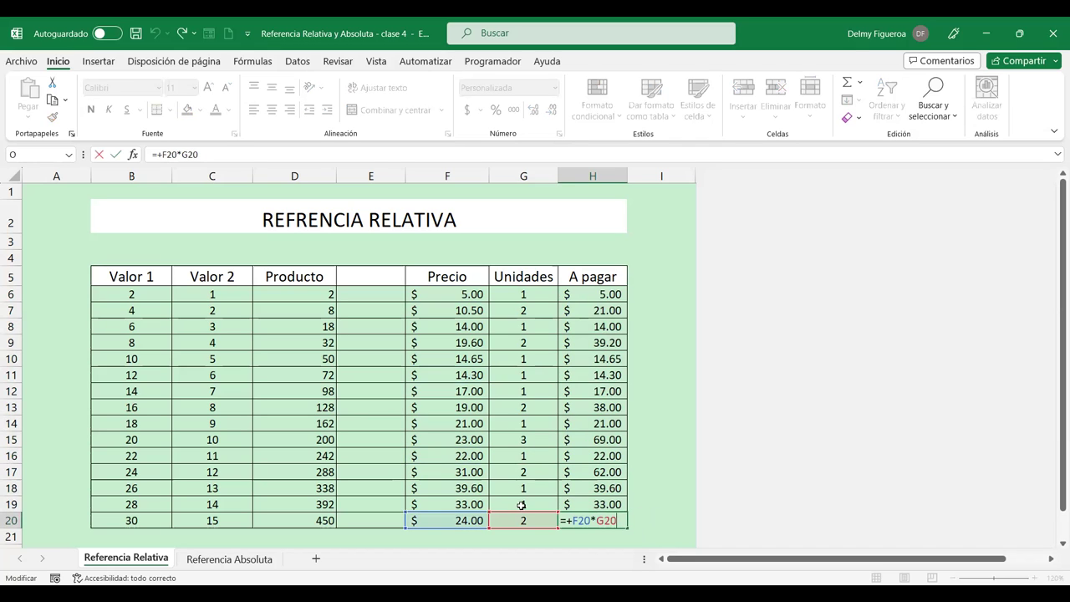
{"action": "key", "text": "Return"}
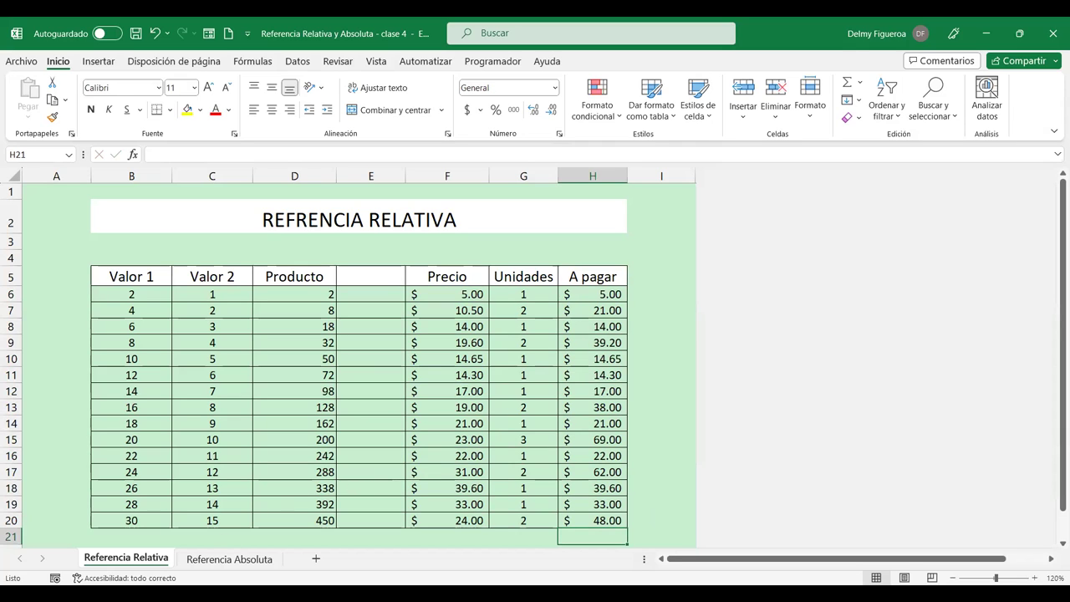
- Switch to the Referencia Absoluta sheet and select the first Valor IVA cell, C5
{"action": "left_click", "coordinate": [220, 560]}
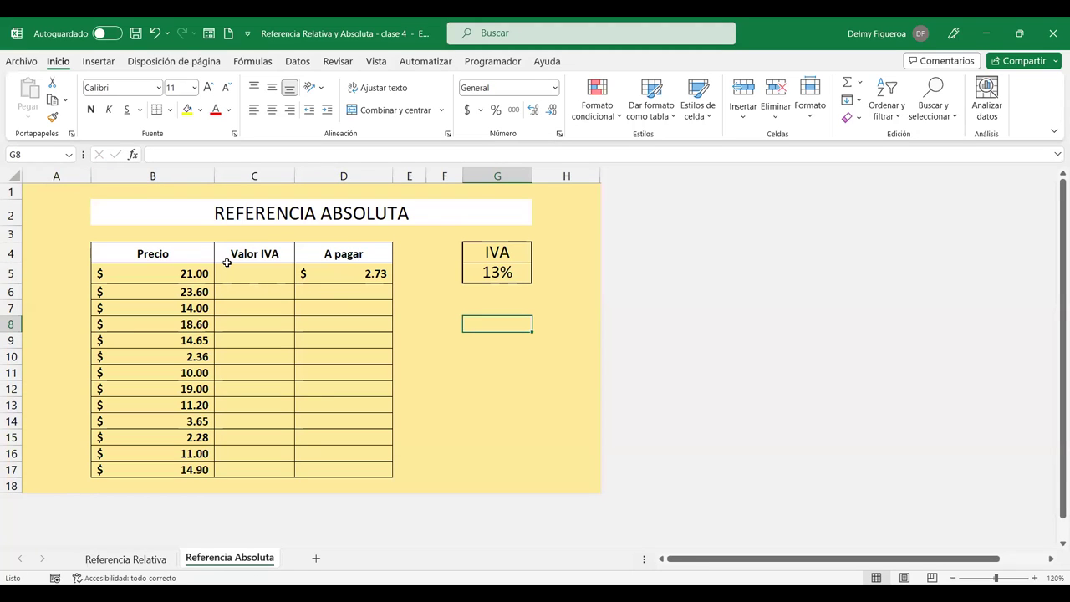
{"action": "left_click", "coordinate": [261, 273]}
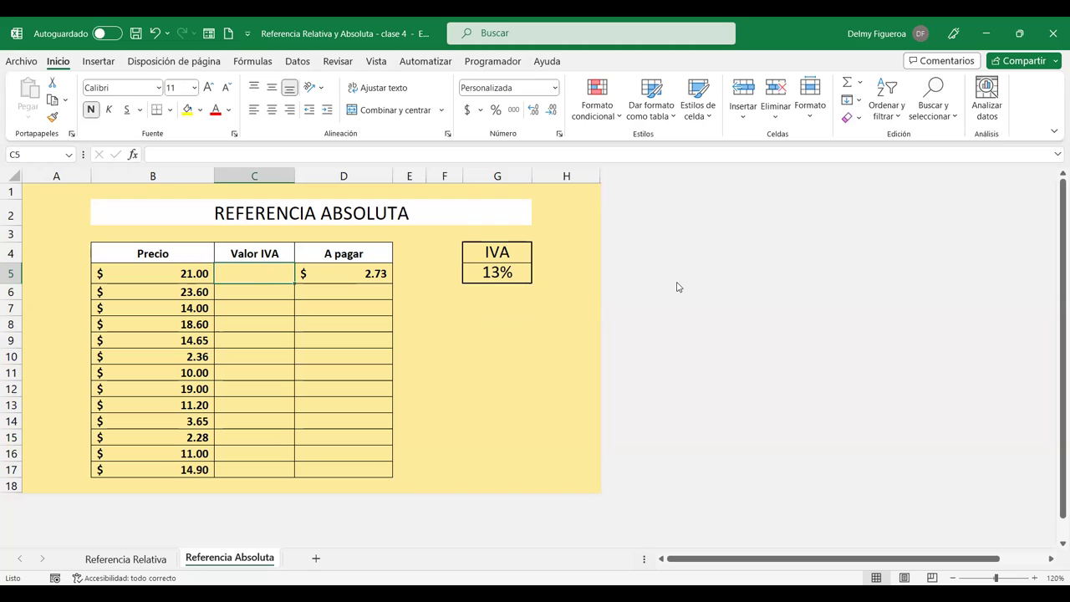
- Enter =B5*$G$5 in C5, locking the 13% IVA rate, to show $ 2.73
{"action": "type", "text": "="}
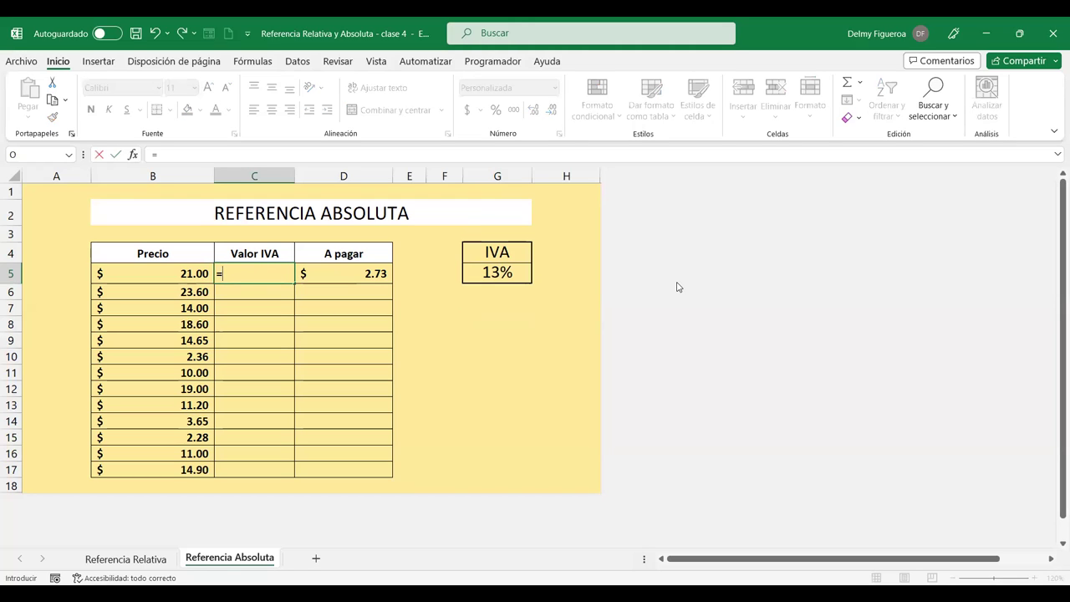
{"action": "left_click", "coordinate": [173, 274]}
{"action": "type", "text": "*"}
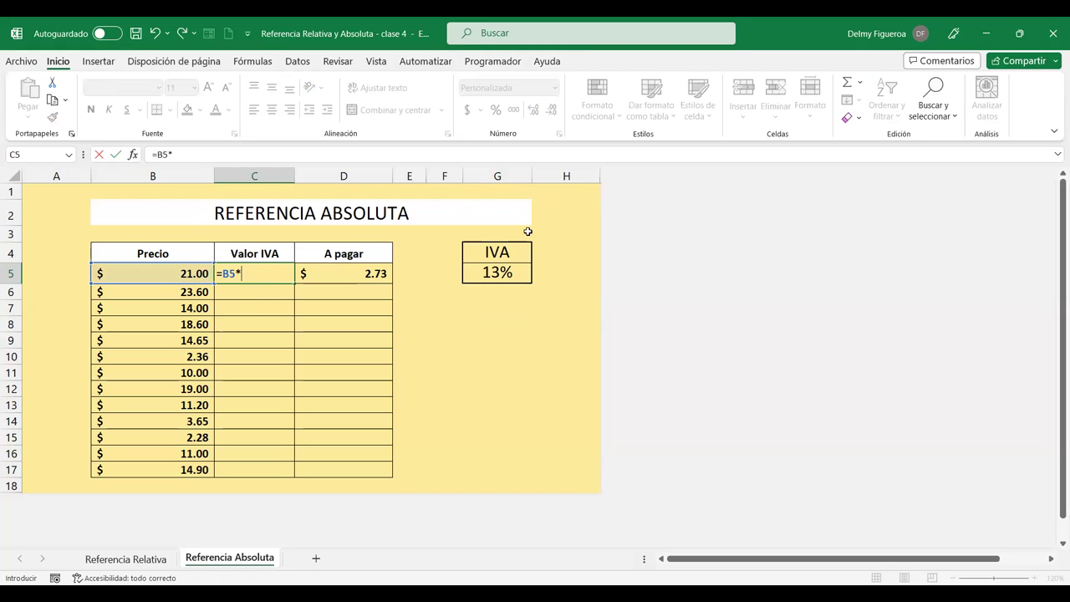
{"action": "left_click", "coordinate": [505, 272]}
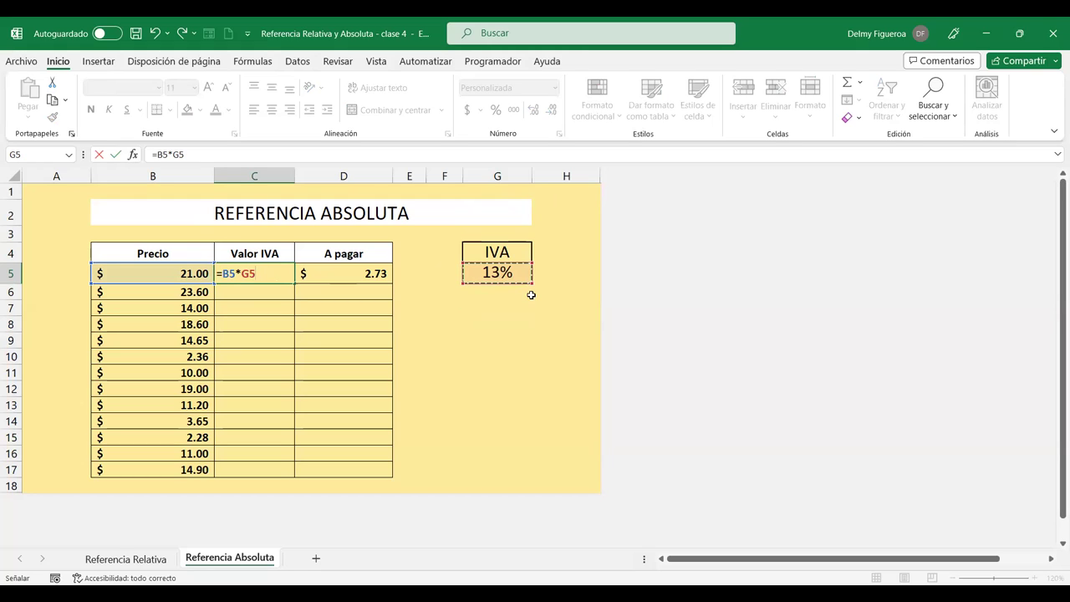
{"action": "key", "text": "F4"}
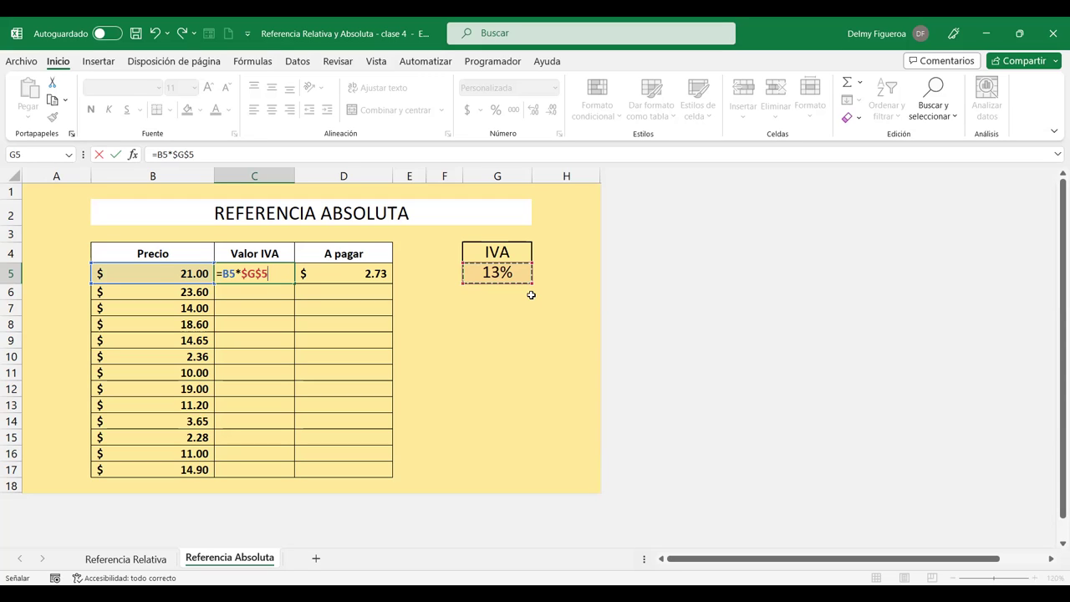
{"action": "key", "text": "F4"}
{"action": "key", "text": "F4"}
{"action": "key", "text": "F4"}
{"action": "key", "text": "F4"}
{"action": "key", "text": "Return"}
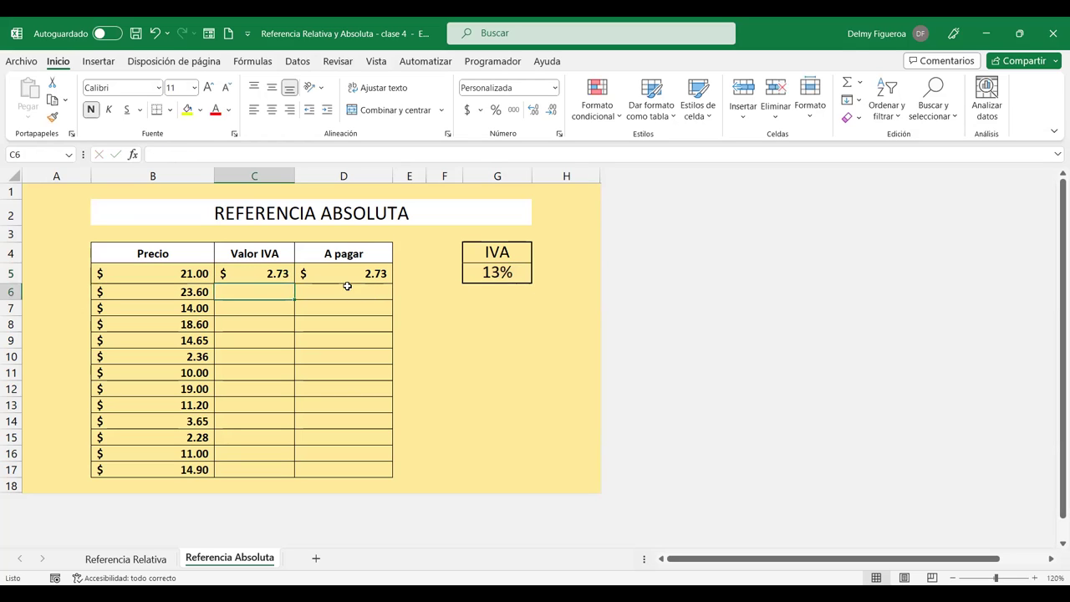
- Copy C5's IVA formula down to C17 and show C6's formula =B6*$G$5
{"action": "left_click", "coordinate": [268, 274]}
{"action": "double_click", "coordinate": [289, 286]}
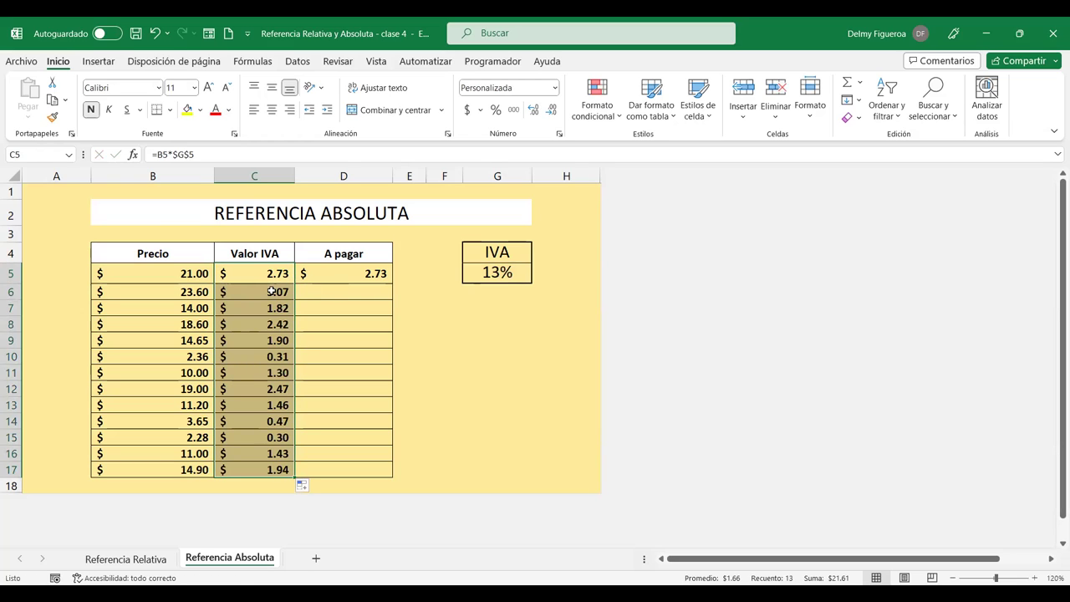
{"action": "left_click", "coordinate": [271, 291]}
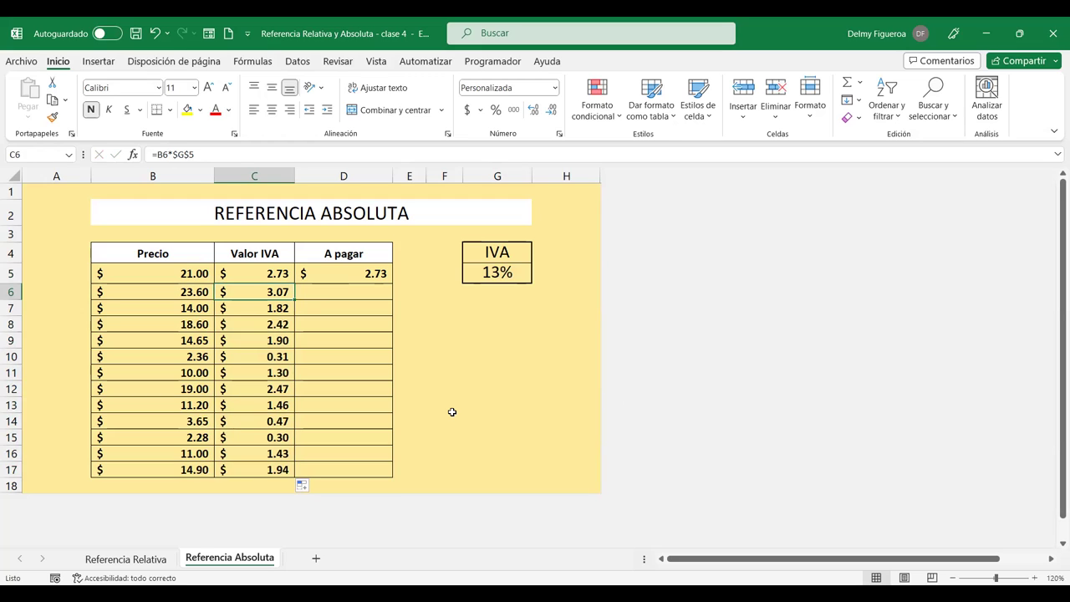
{"action": "key", "text": "F2"}
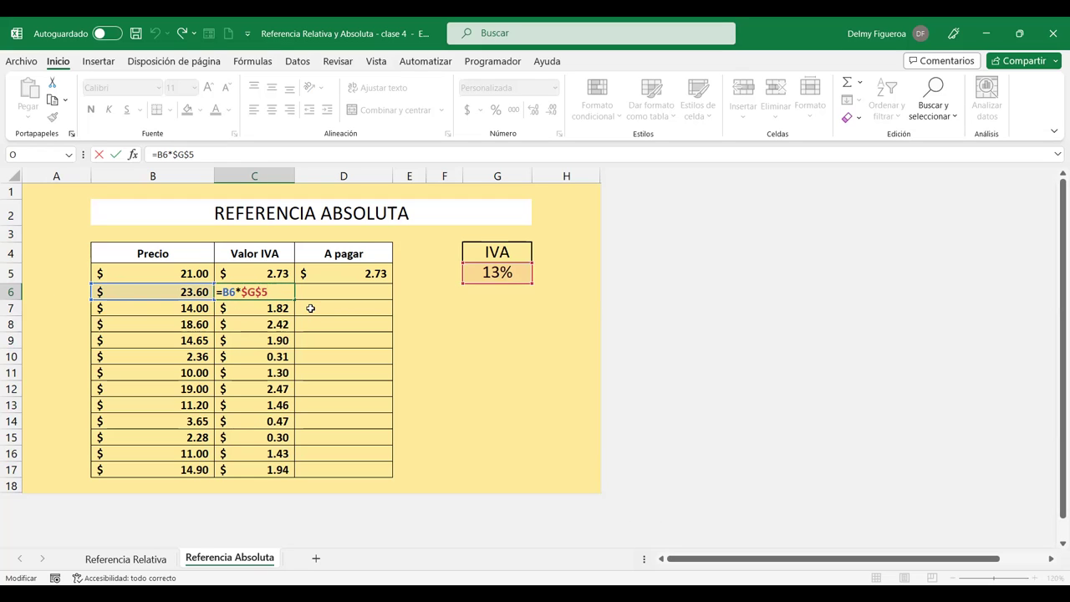
{"action": "key", "text": "BackSpace"}
{"action": "key", "text": "BackSpace"}
{"action": "key", "text": "BackSpace"}
{"action": "key", "text": "BackSpace"}
{"action": "type", "text": "*$g$5"}
{"action": "key", "text": "Return"}
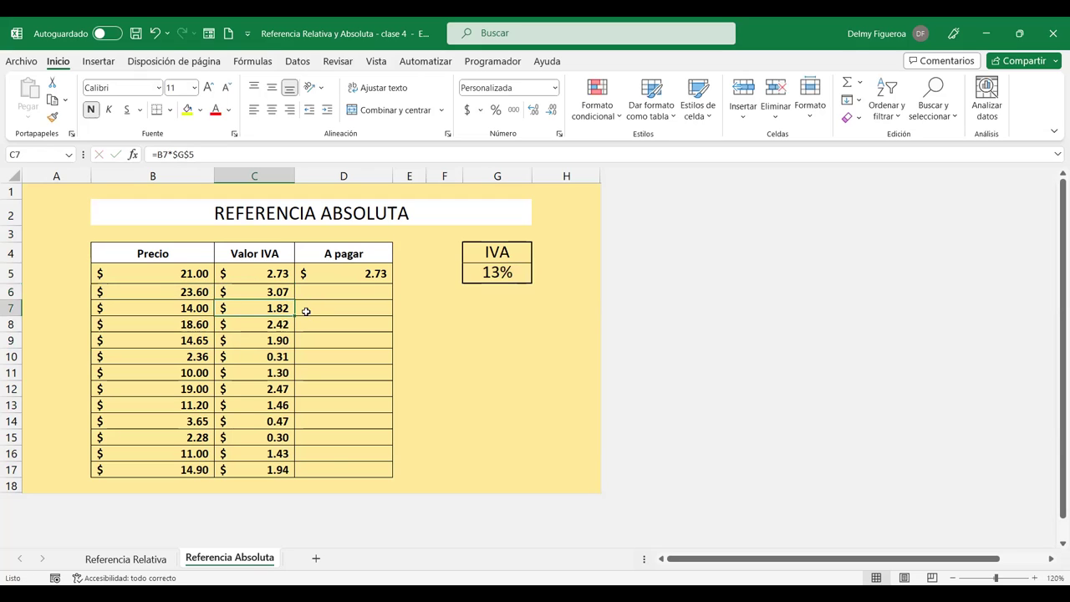
{"action": "left_click", "coordinate": [262, 402]}
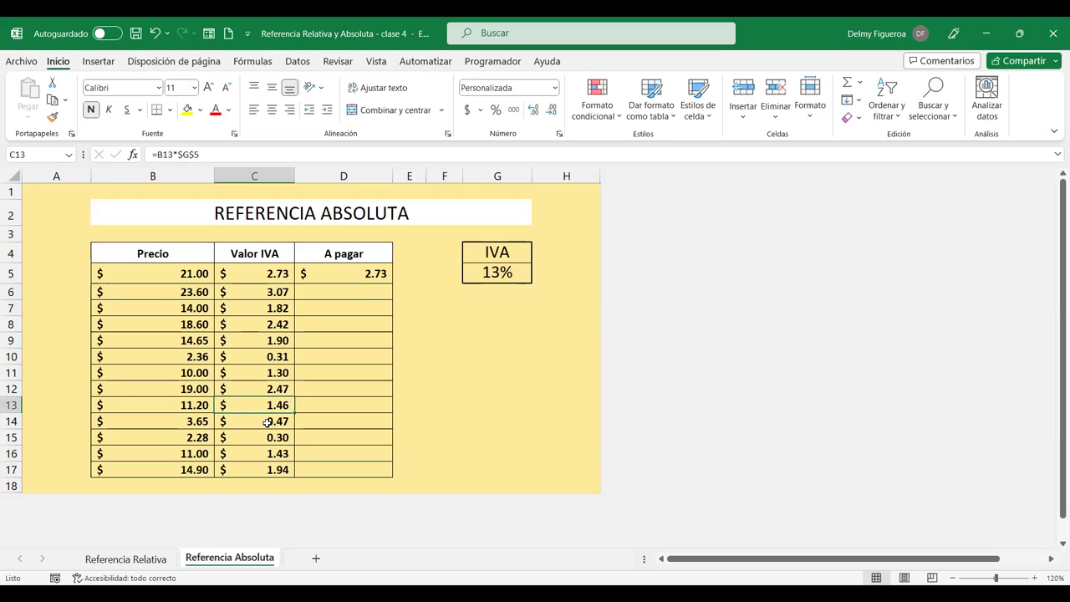
{"action": "key", "text": "F2"}
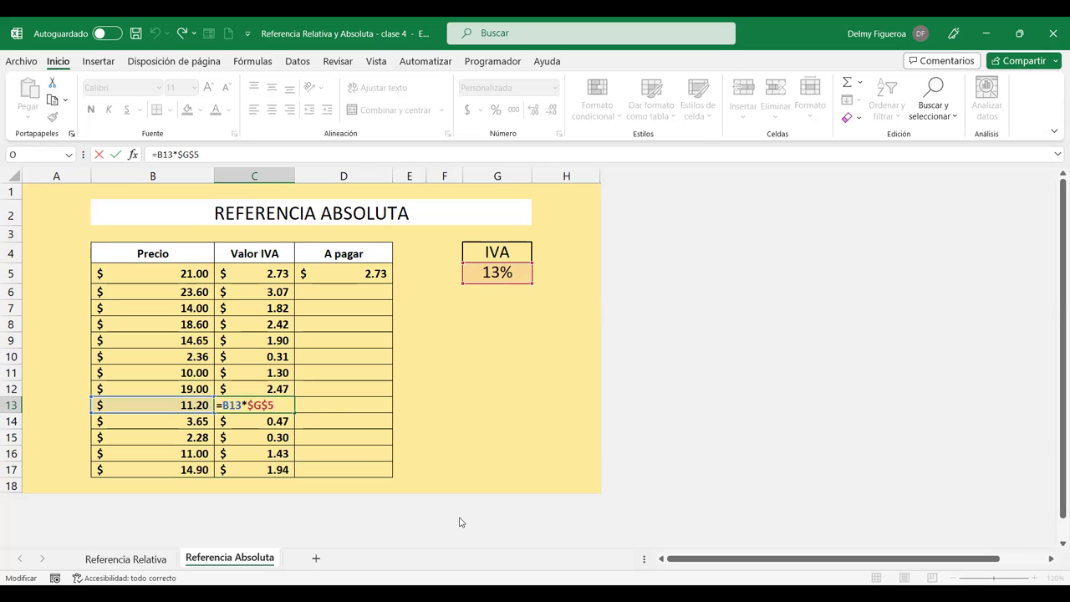
{"action": "key", "text": "Return"}
{"action": "left_click", "coordinate": [250, 469]}
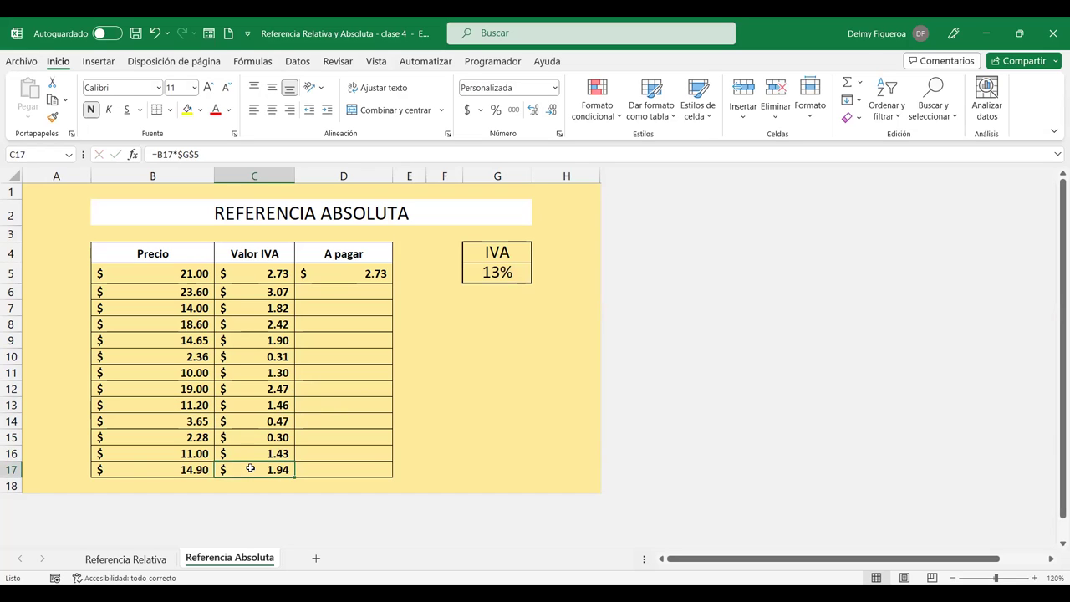
{"action": "double_click", "coordinate": [250, 469]}
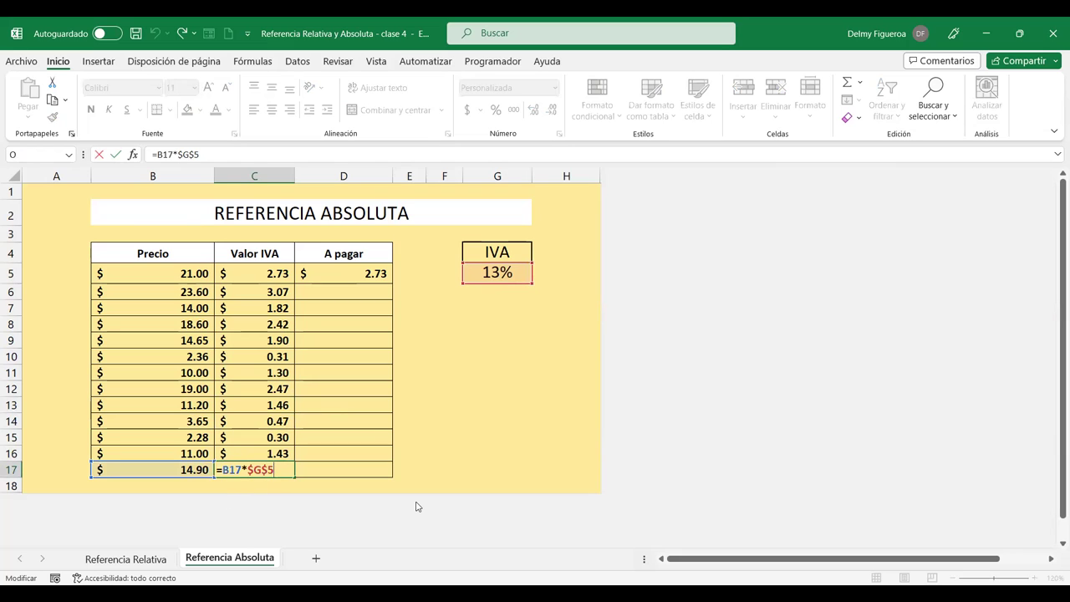
{"action": "key", "text": "Return"}
{"action": "left_click", "coordinate": [346, 270]}
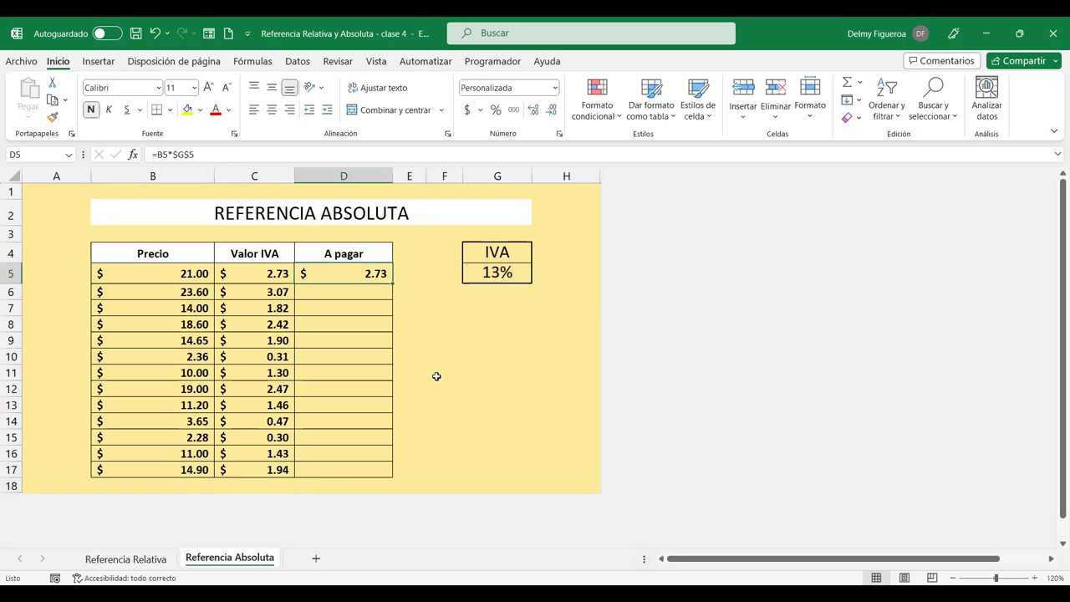
{"action": "key", "text": "F2"}
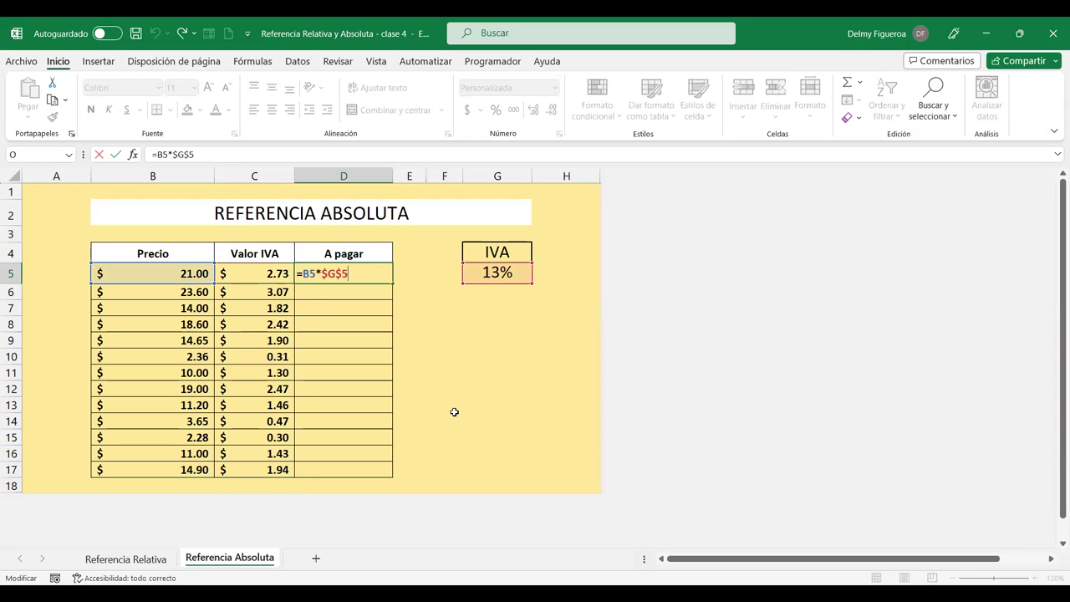
- Close D5 unchanged and review C5's Valor IVA formula without editing it
{"action": "key", "text": "Return"}
{"action": "left_click", "coordinate": [250, 276]}
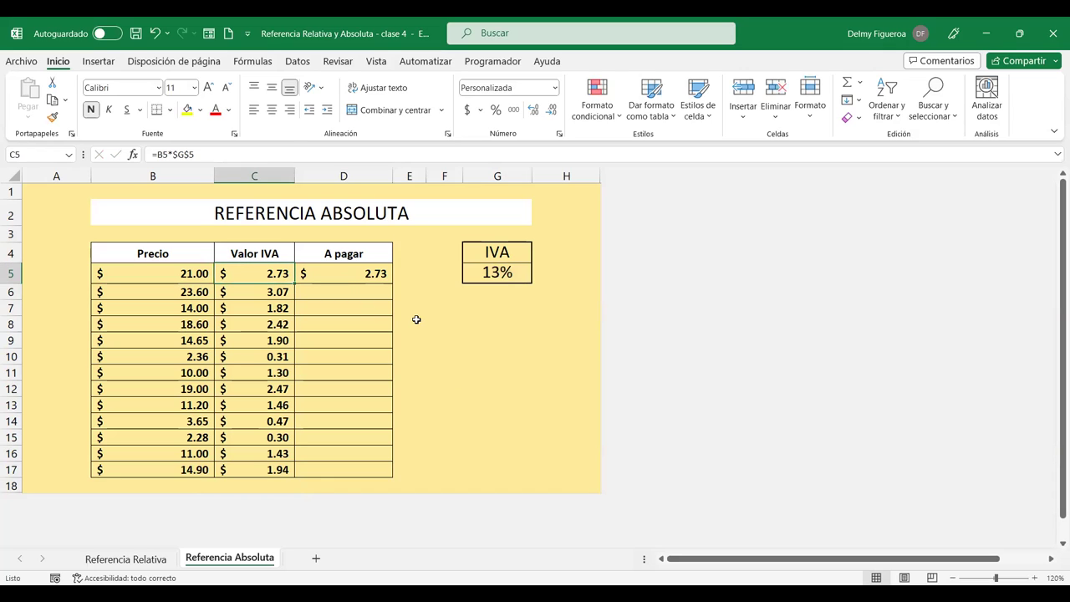
{"action": "key", "text": "F2"}
{"action": "key", "text": "Return"}
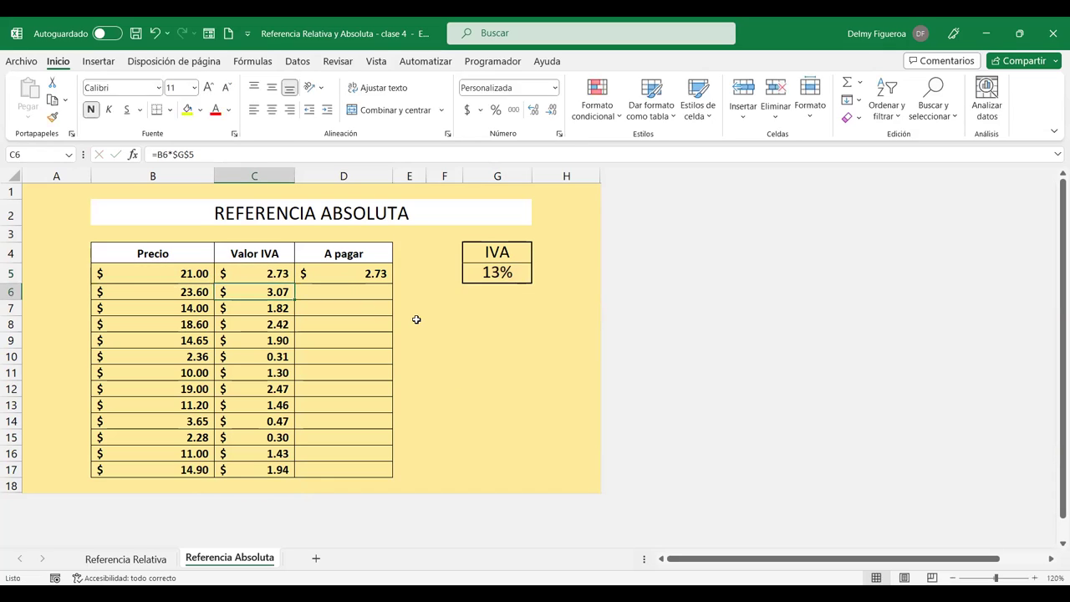
- Enter =+B5+C5 in D5 so the first A pagar total shows $ 23.73
{"action": "left_click", "coordinate": [369, 274]}
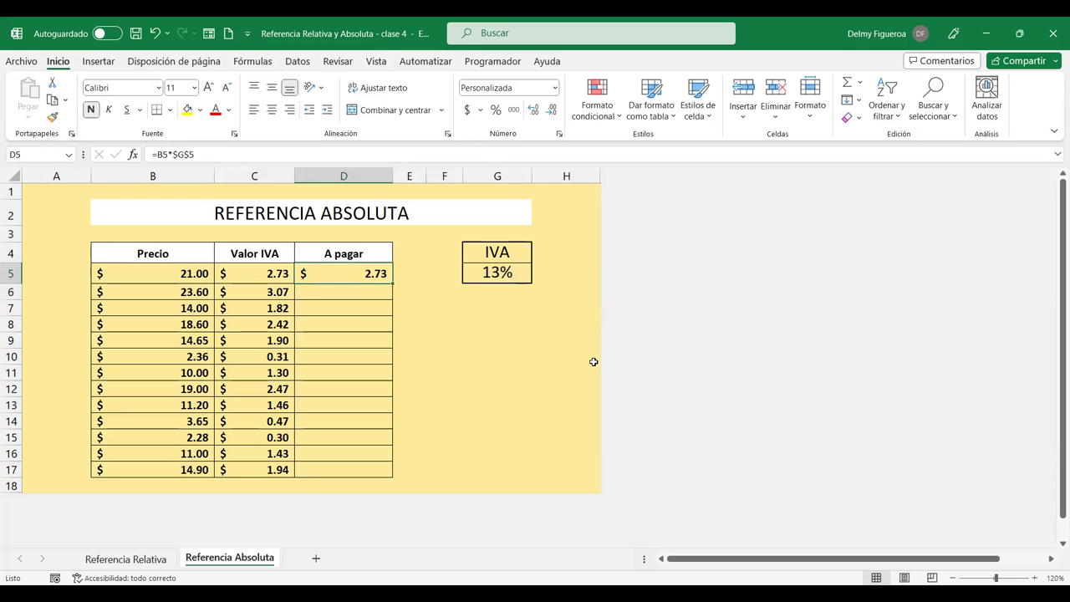
{"action": "type", "text": "+"}
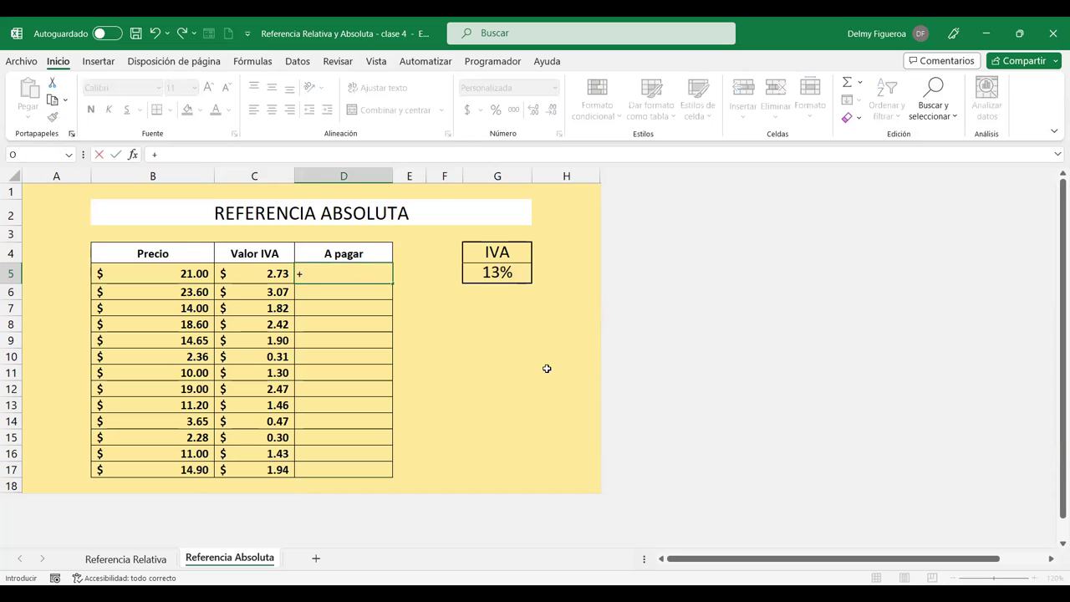
{"action": "left_click", "coordinate": [185, 273]}
{"action": "type", "text": "+"}
{"action": "left_click", "coordinate": [265, 273]}
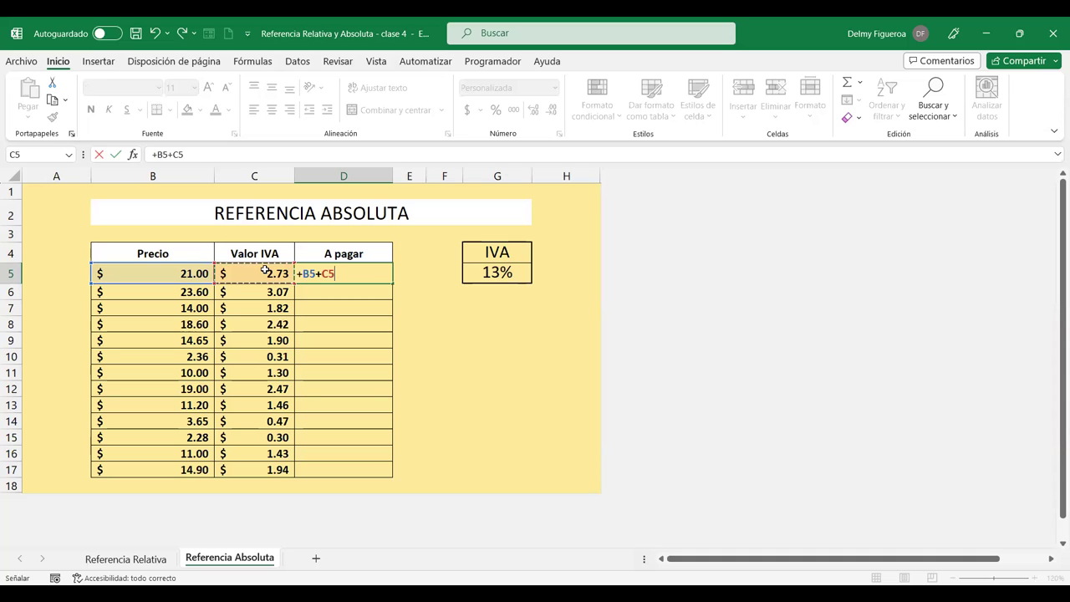
{"action": "key", "text": "Return"}
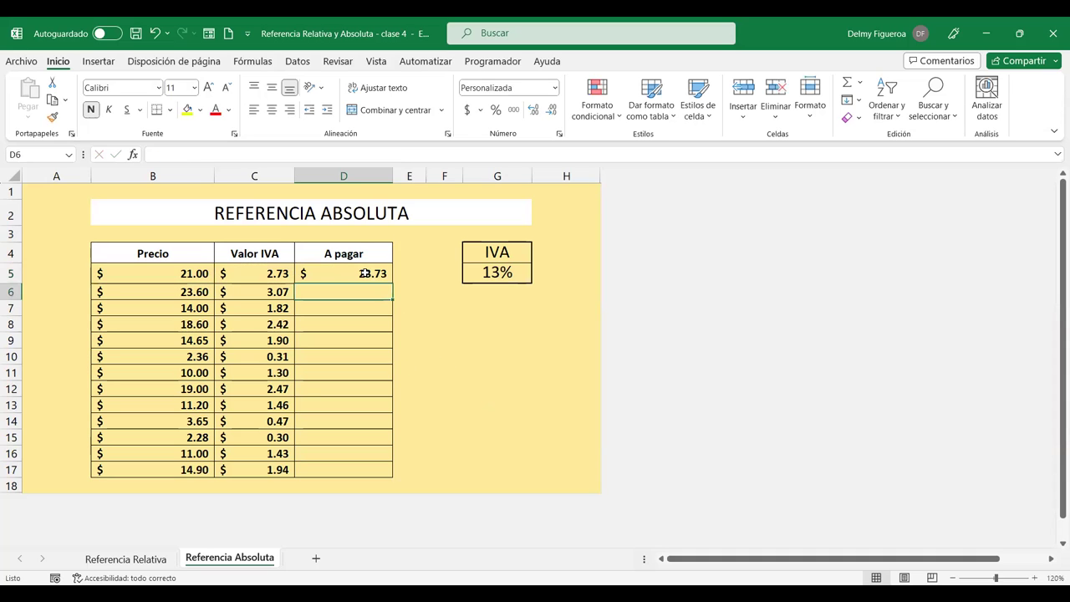
{"action": "left_click", "coordinate": [365, 273]}
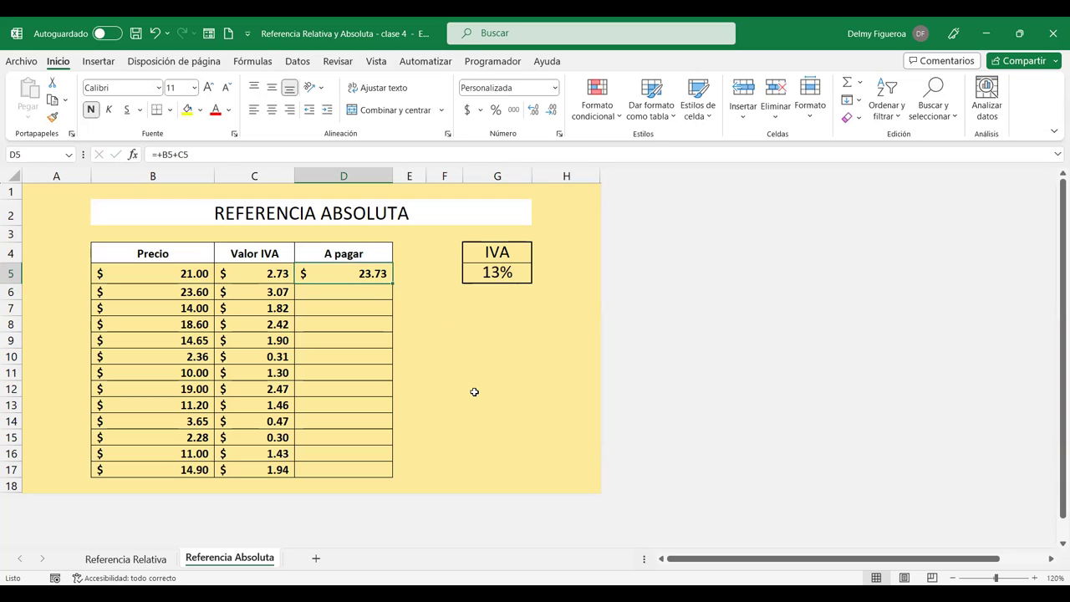
{"action": "key", "text": "F2"}
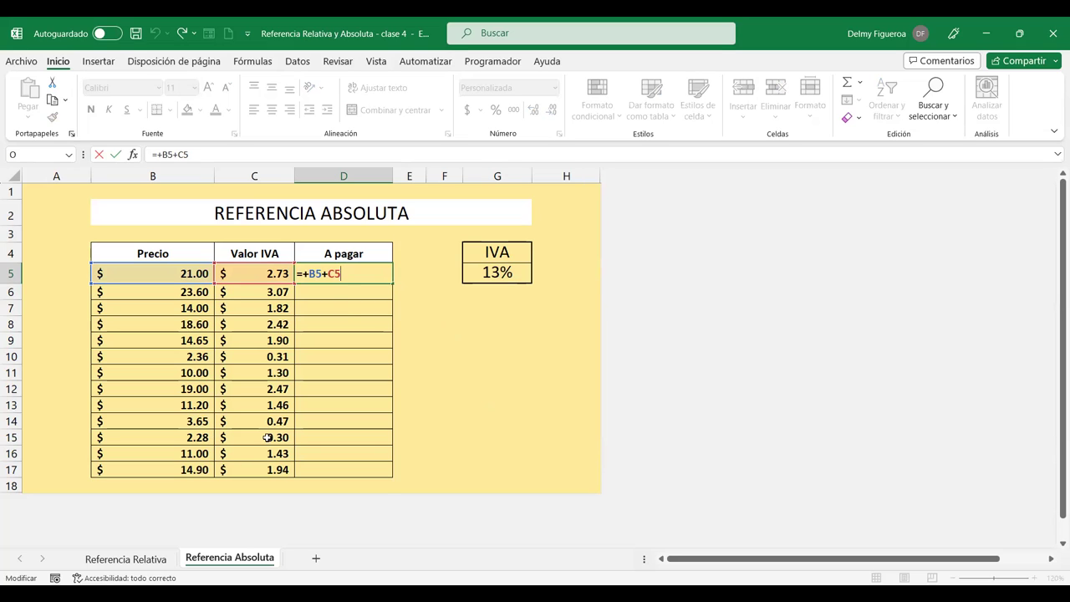
{"action": "key", "text": "Return"}
{"action": "left_click", "coordinate": [340, 272]}
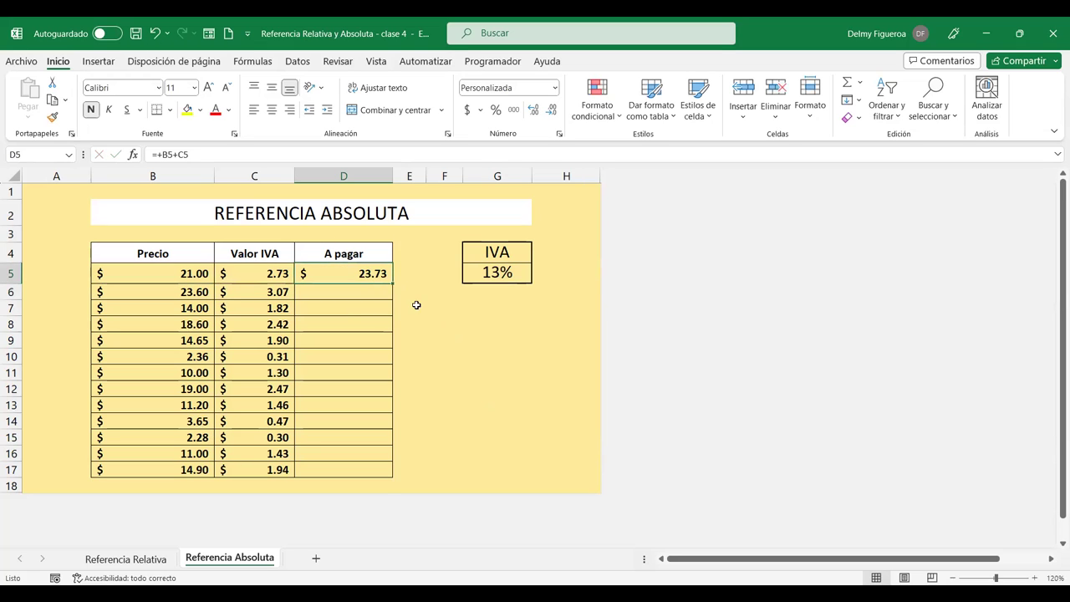
- Fill the price-plus-IVA total down to D17, verify D12 and D16, then copy the selection
{"action": "double_click", "coordinate": [393, 285]}
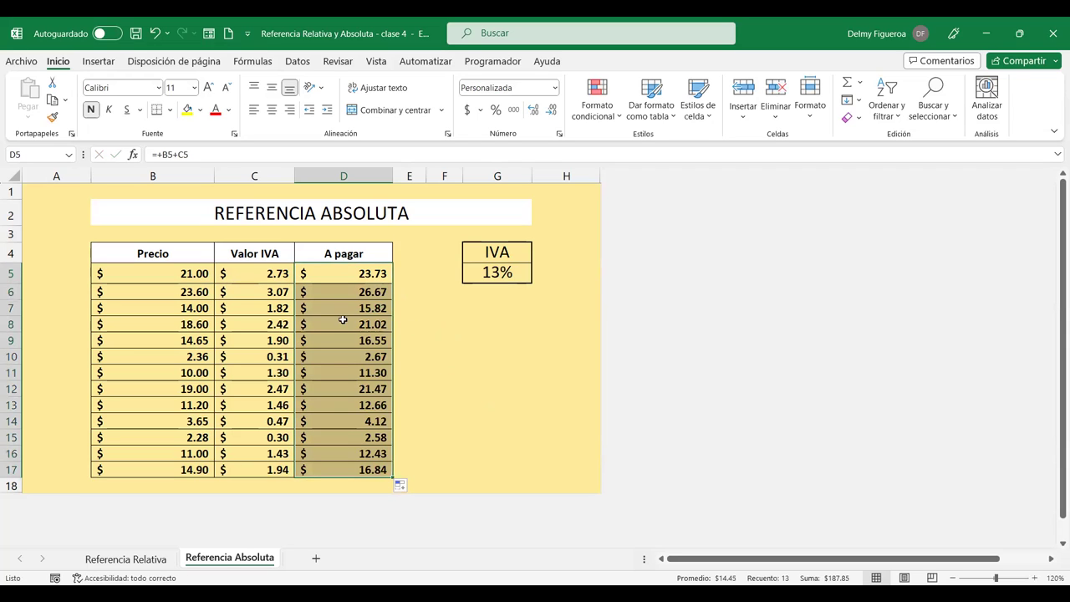
{"action": "left_click", "coordinate": [355, 389]}
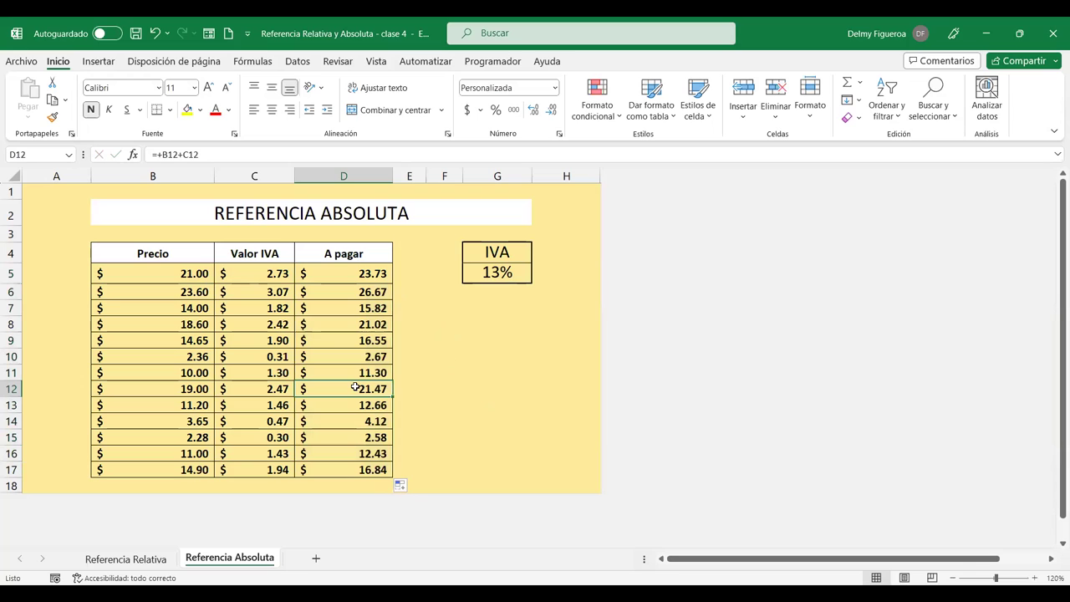
{"action": "double_click", "coordinate": [355, 389]}
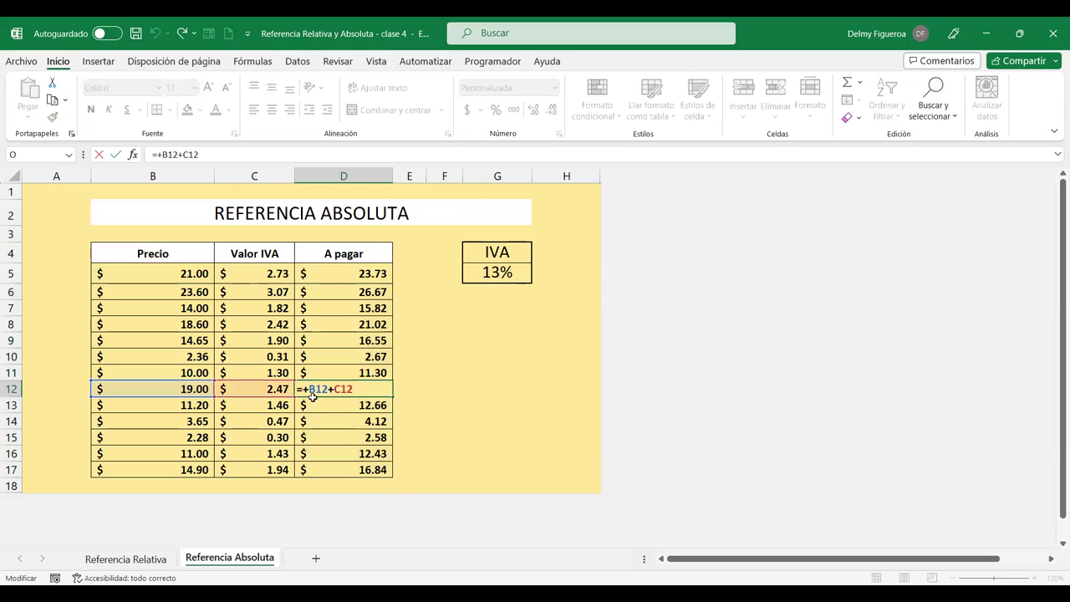
{"action": "key", "text": "Return"}
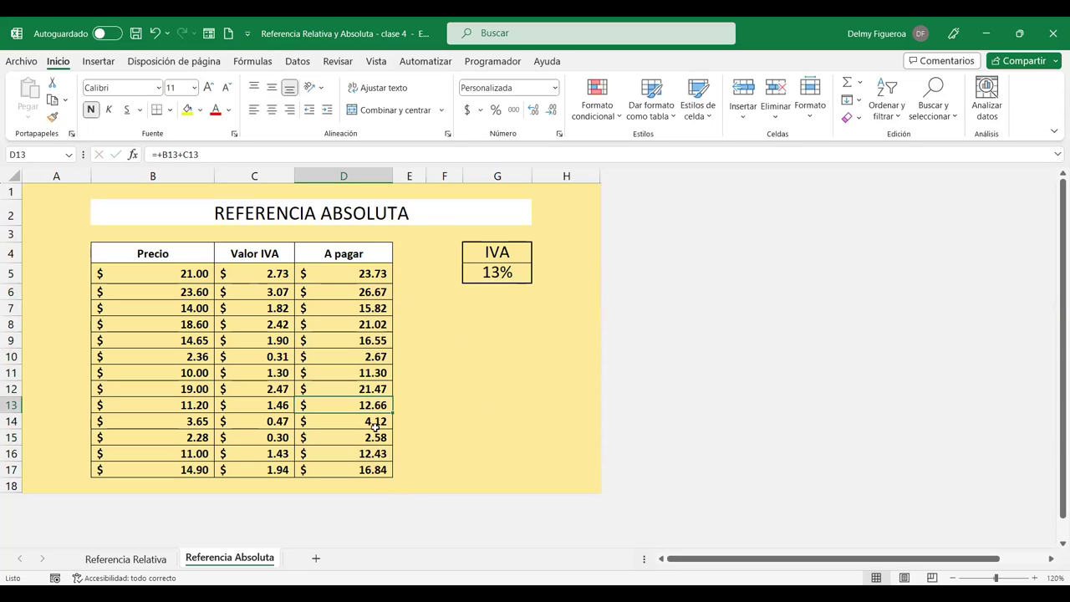
{"action": "left_click", "coordinate": [364, 453]}
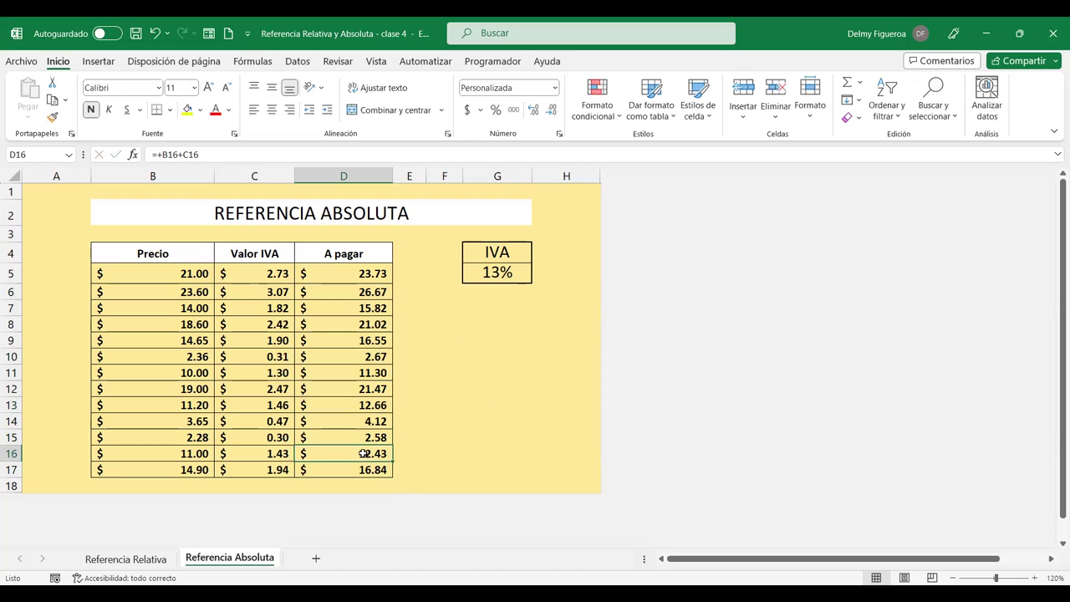
{"action": "double_click", "coordinate": [364, 453]}
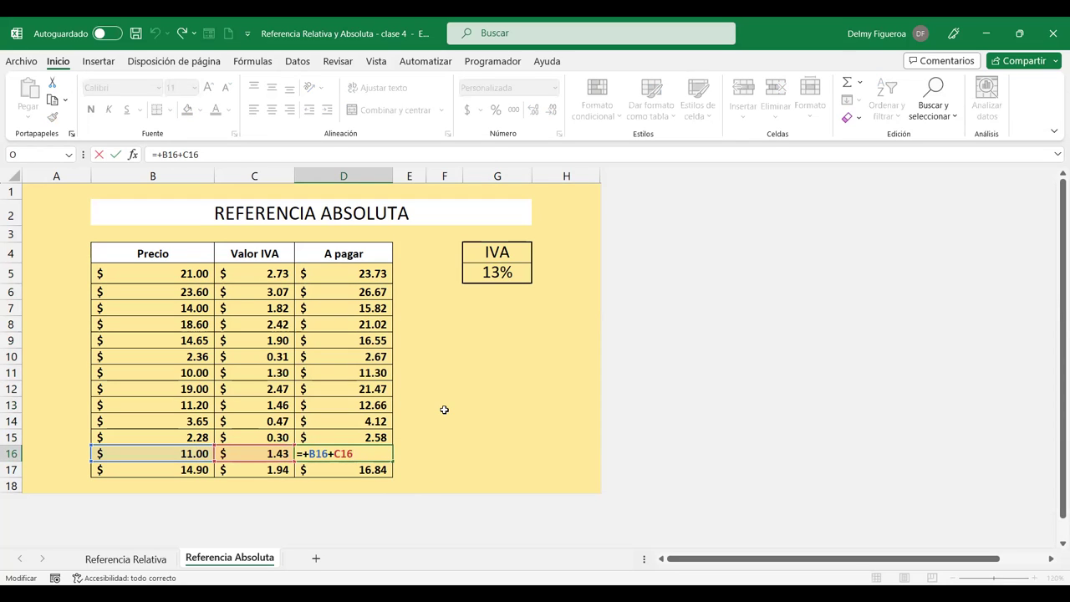
{"action": "key", "text": "Return"}
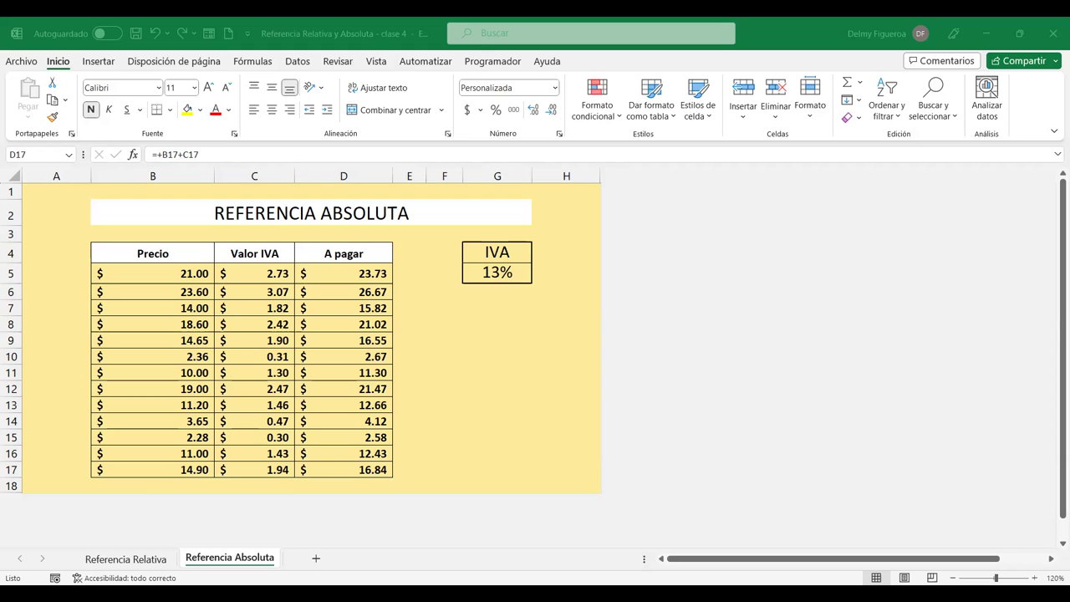
{"action": "key", "text": "ctrl+c"}
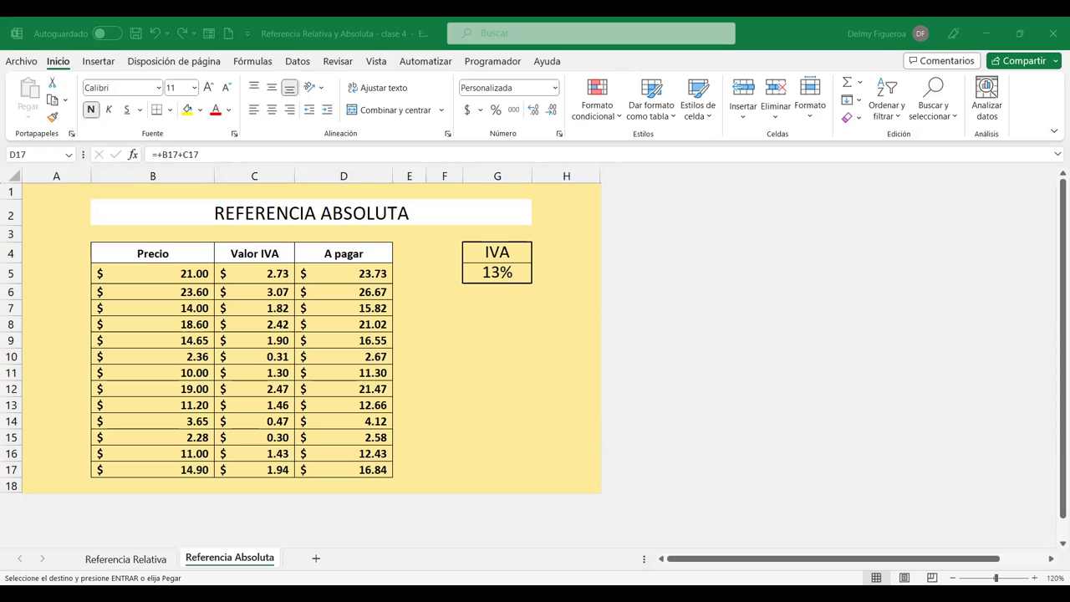
- Paste the copied PEDIDOS orders table into a new sheet, Hoja2
{"action": "left_click", "coordinate": [316, 558]}
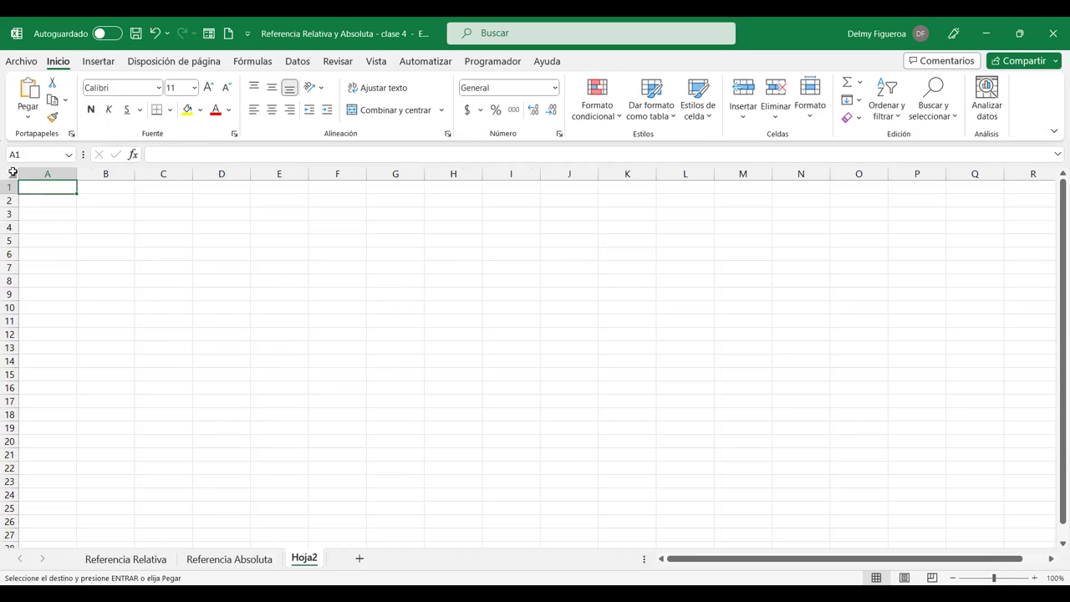
{"action": "left_click", "coordinate": [12, 173]}
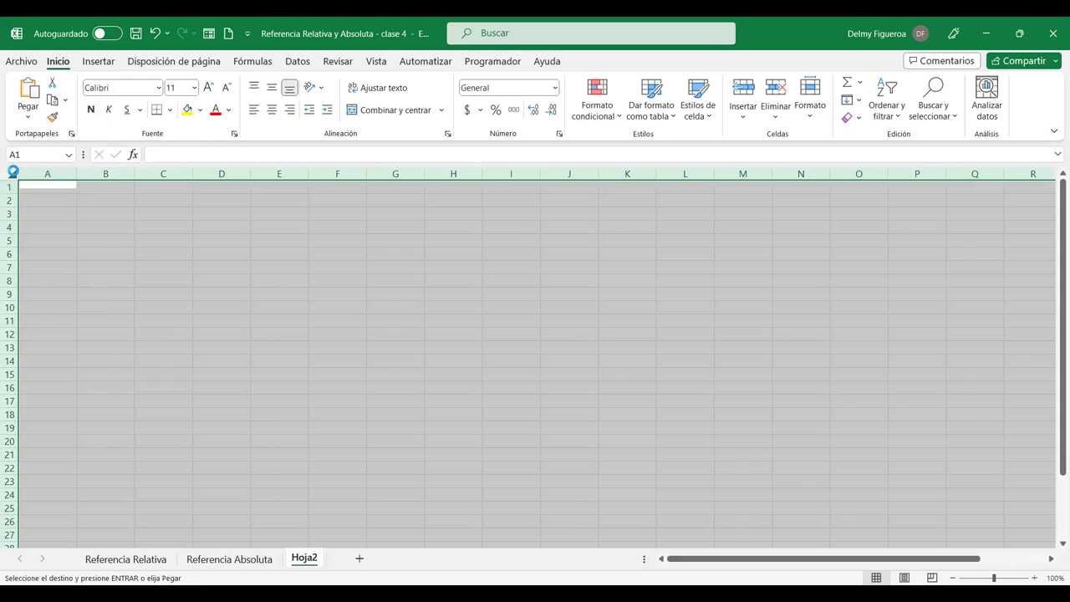
{"action": "key", "text": "ctrl+v"}
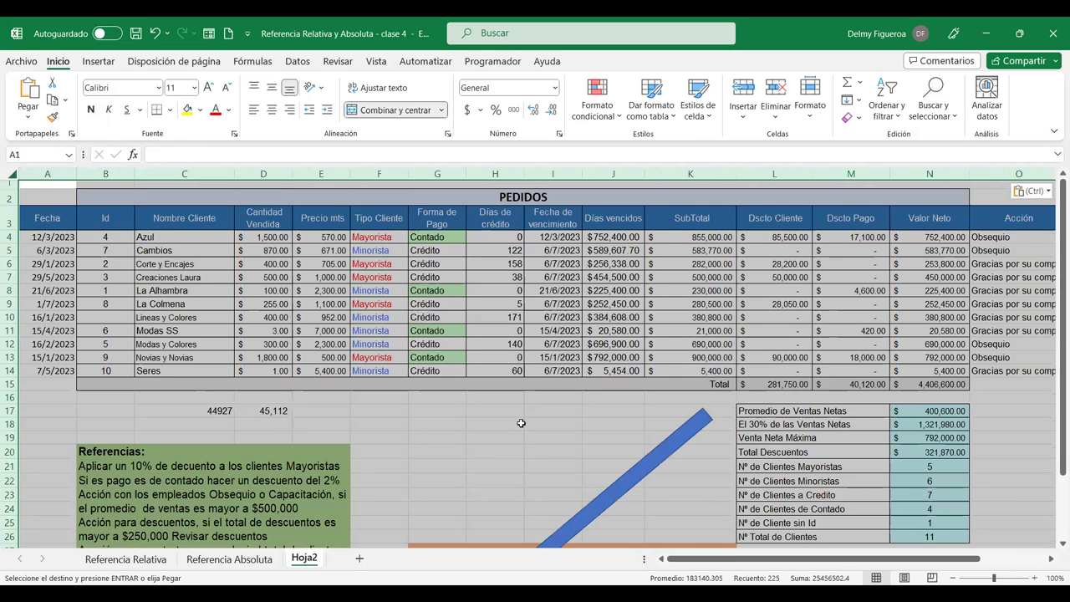
{"action": "left_click", "coordinate": [521, 423]}
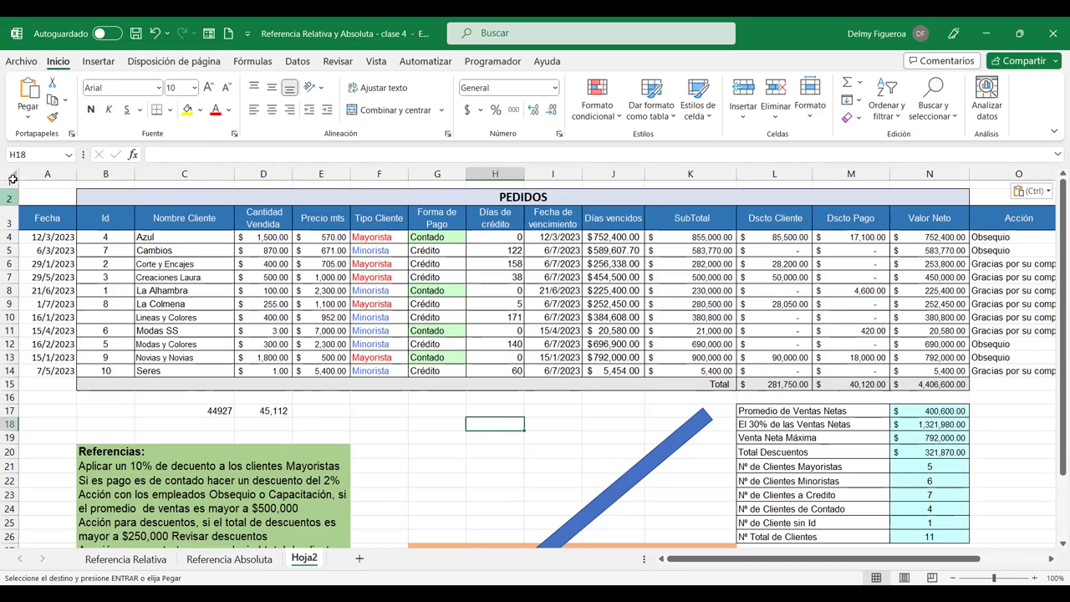
- Zoom Hoja2 to 120%, return to A1 and scroll across the PEDIDOS columns
{"action": "left_click_drag", "start_coordinate": [57, 217], "coordinate": [50, 367]}
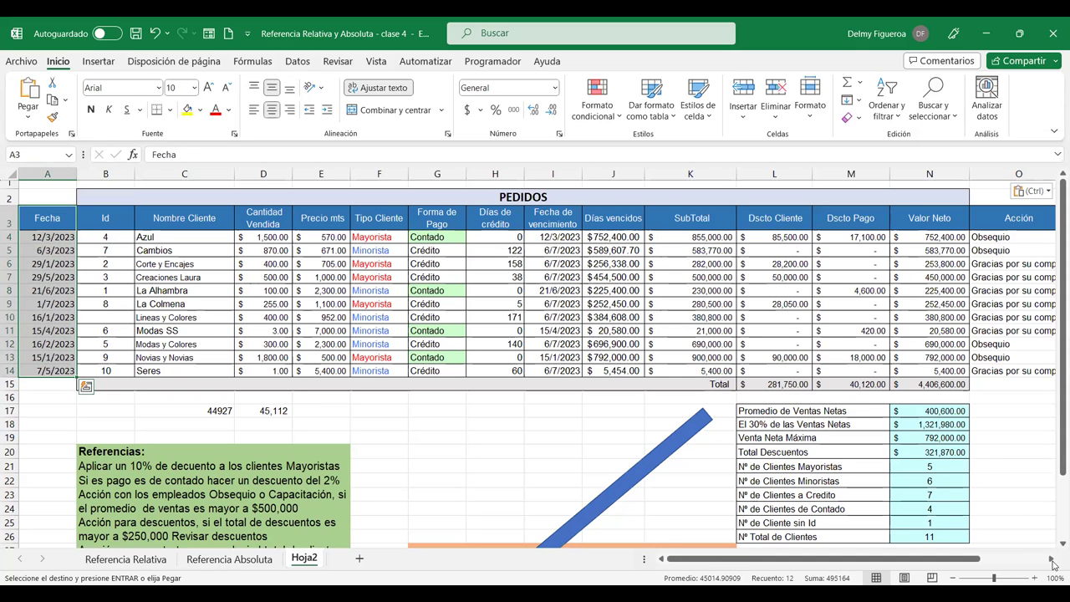
{"action": "left_click", "coordinate": [1036, 578]}
{"action": "left_click", "coordinate": [1036, 577]}
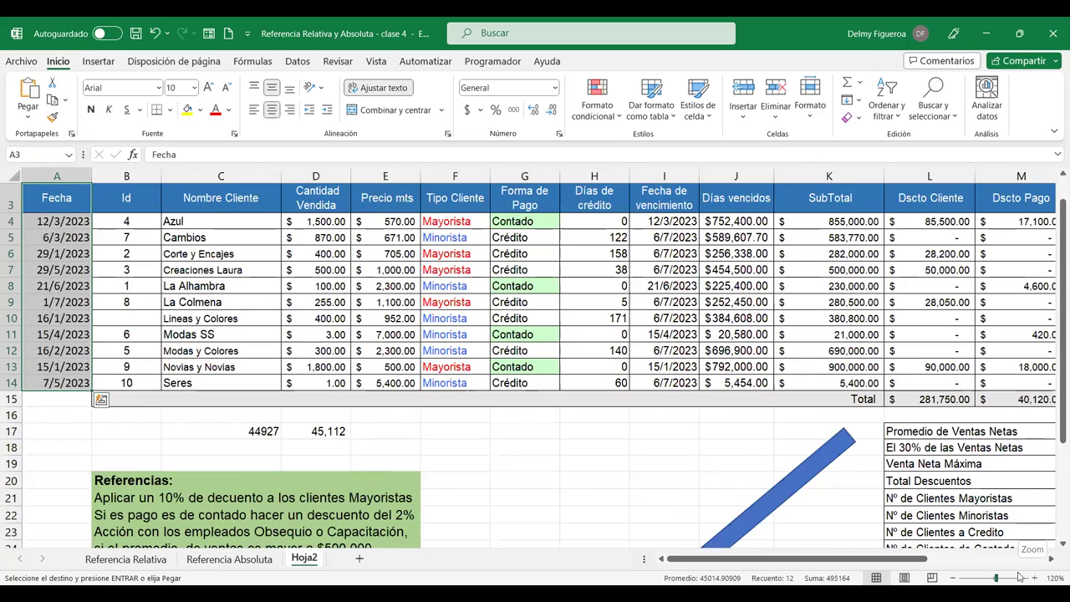
{"action": "key", "text": "ctrl+Home"}
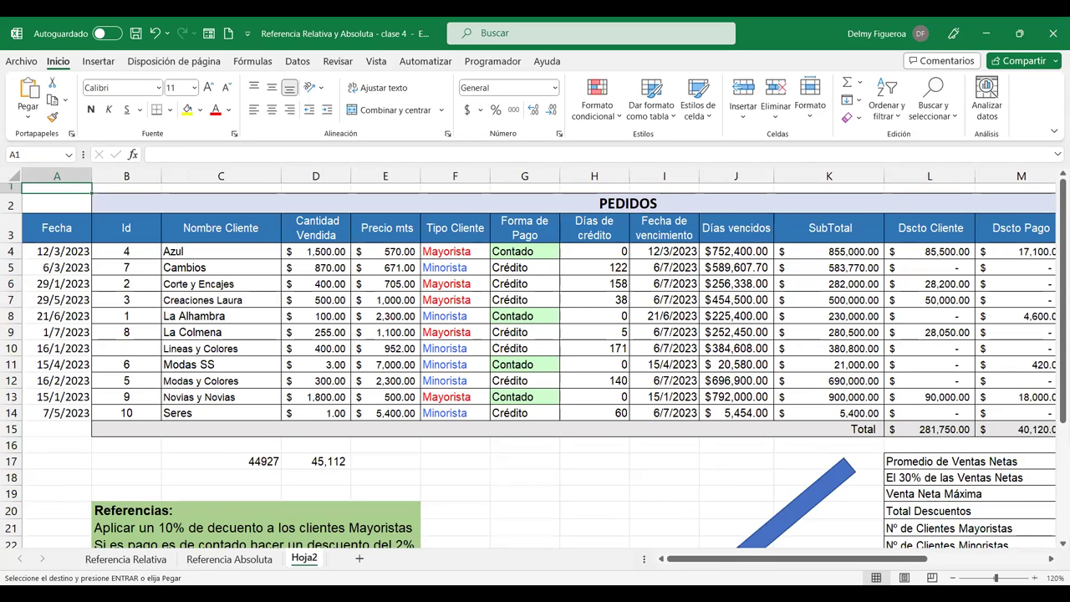
{"action": "left_click_drag", "start_coordinate": [898, 560], "coordinate": [989, 567]}
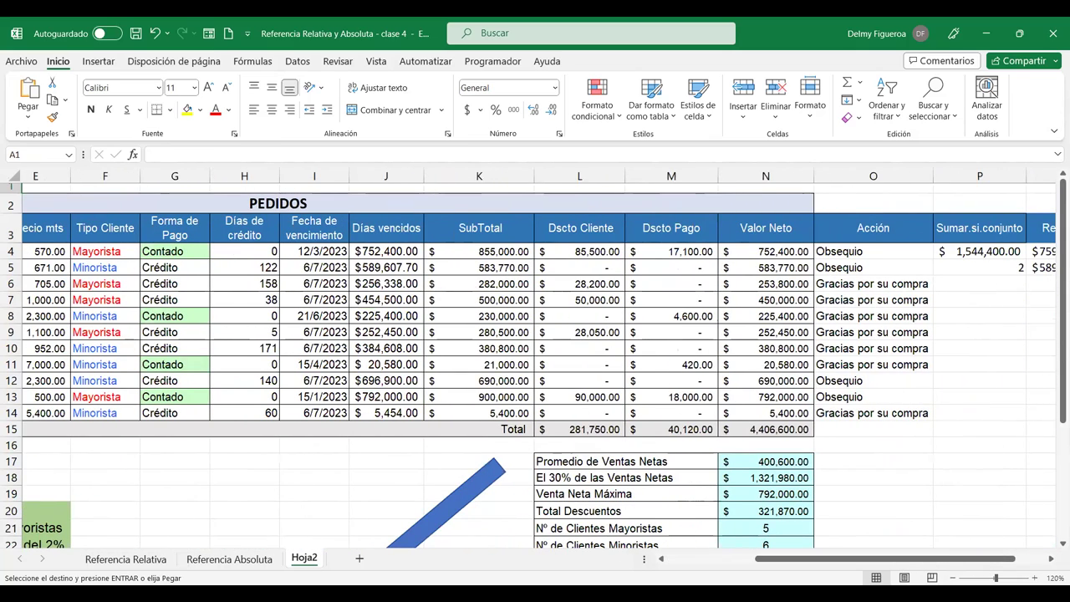
{"action": "left_click_drag", "start_coordinate": [967, 564], "coordinate": [1024, 569]}
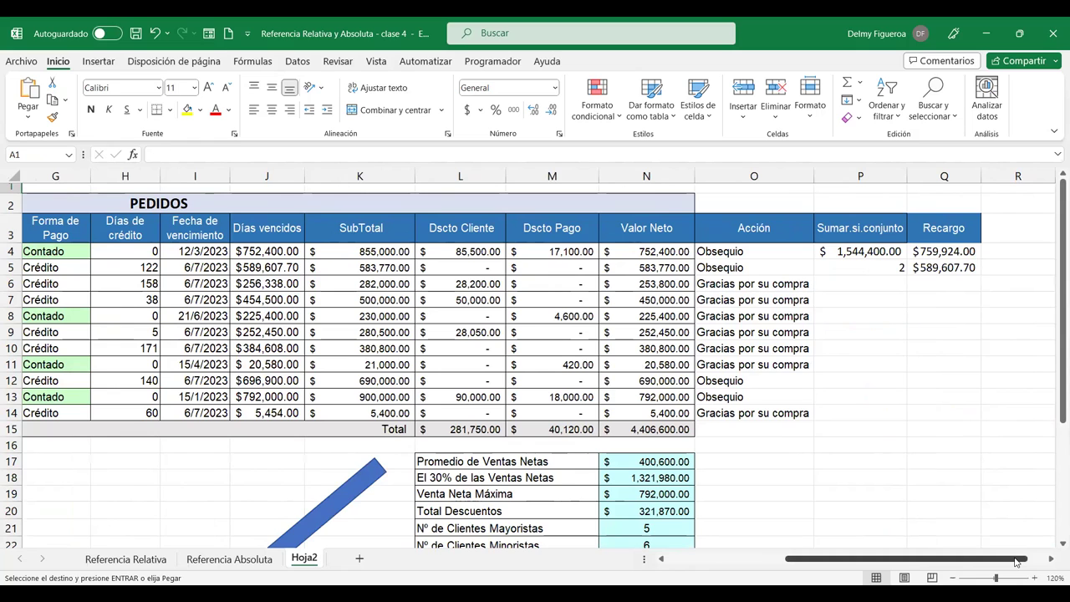
{"action": "left_click_drag", "start_coordinate": [1017, 562], "coordinate": [1008, 558]}
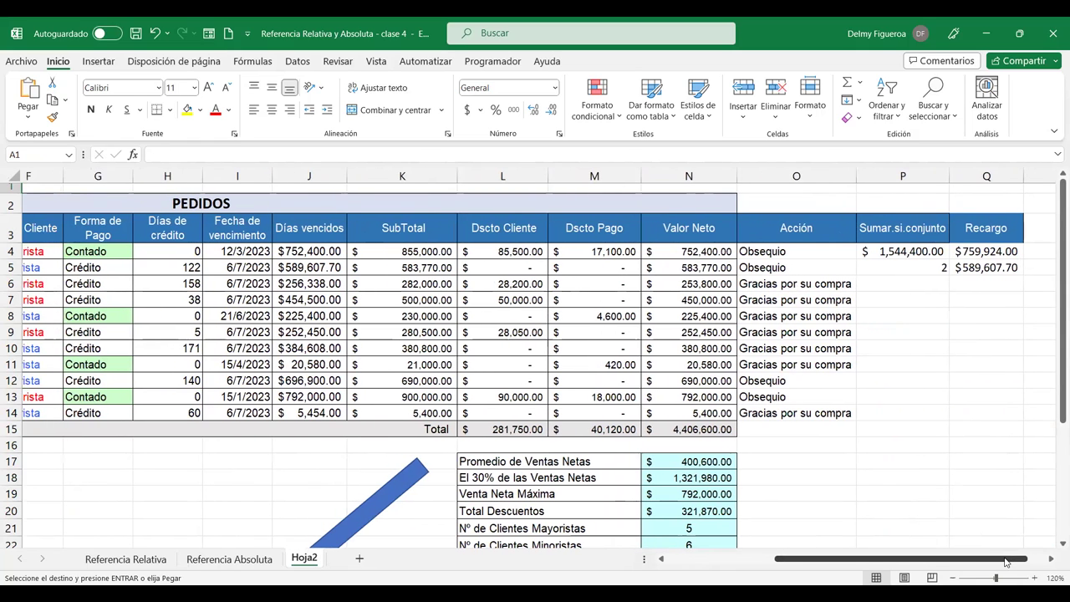
{"action": "left_click_drag", "start_coordinate": [1000, 562], "coordinate": [853, 567]}
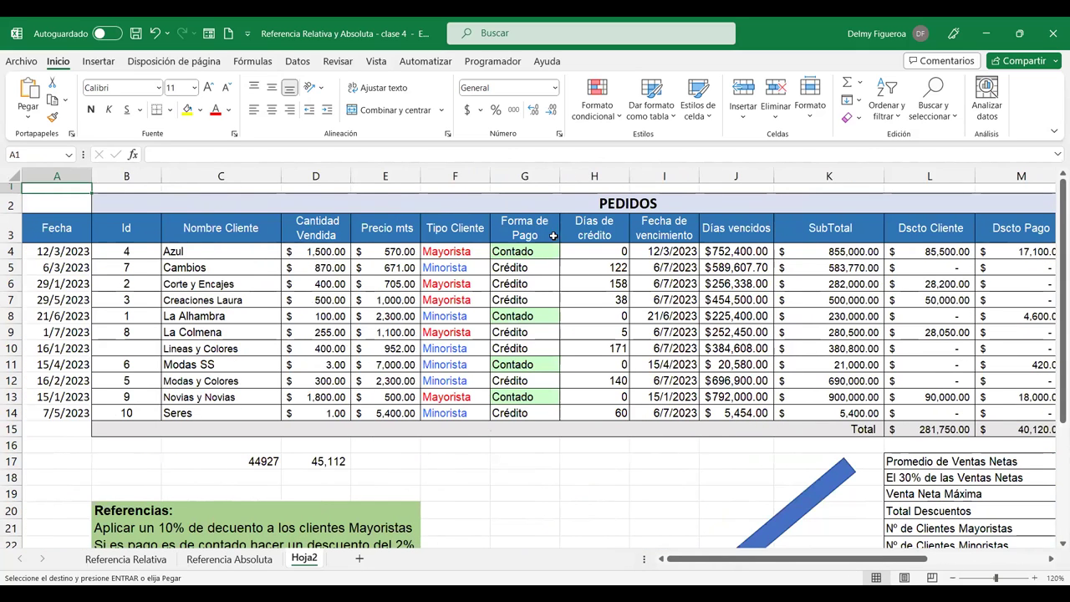
{"action": "left_click", "coordinate": [57, 252]}
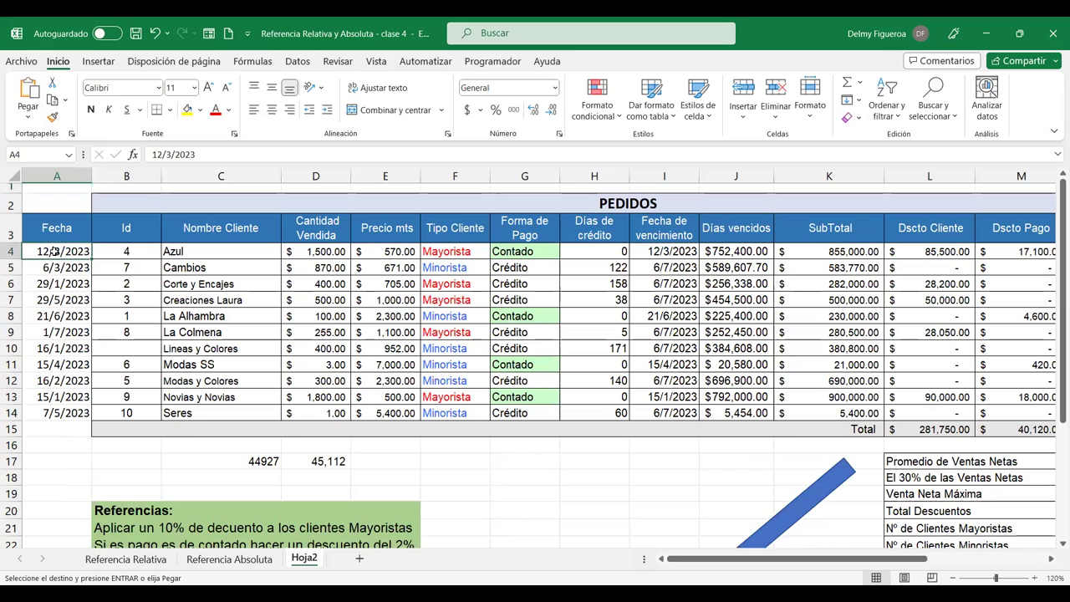
{"action": "left_click", "coordinate": [64, 326]}
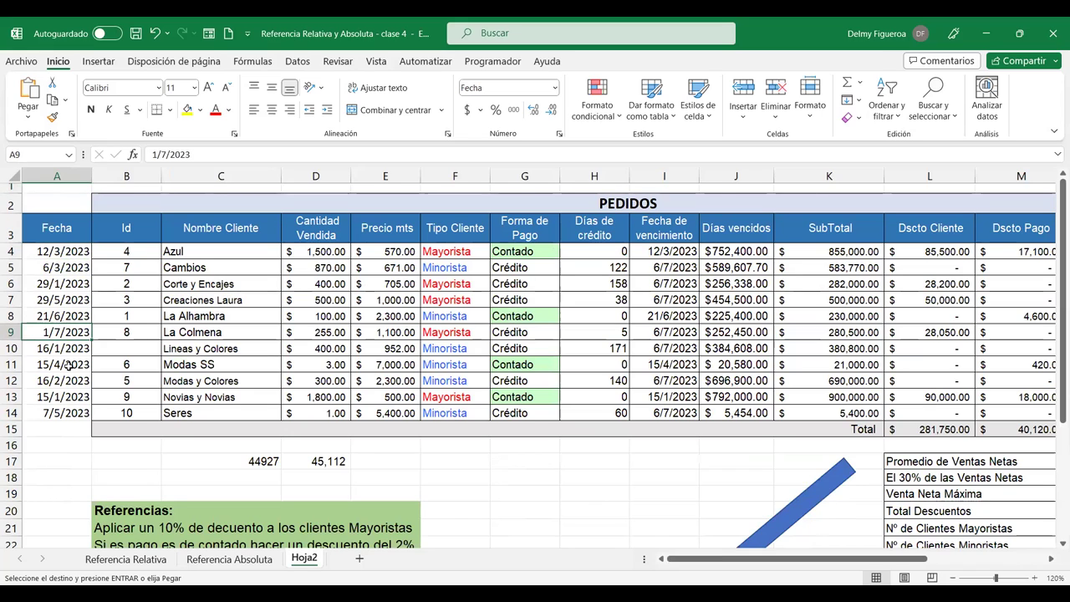
{"action": "left_click", "coordinate": [74, 411]}
{"action": "left_click", "coordinate": [67, 314]}
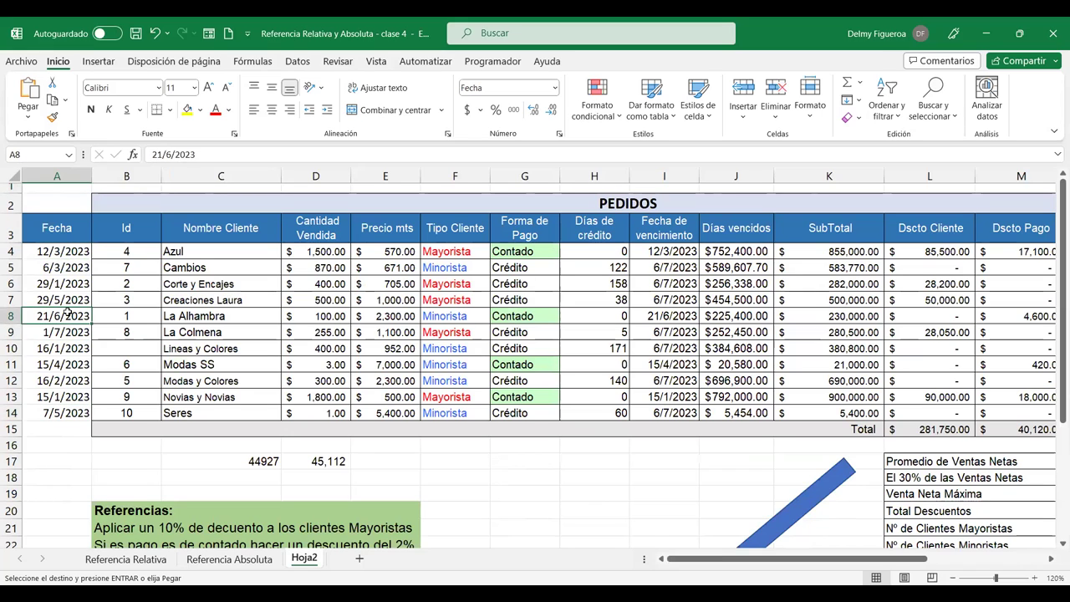
{"action": "left_click", "coordinate": [67, 251]}
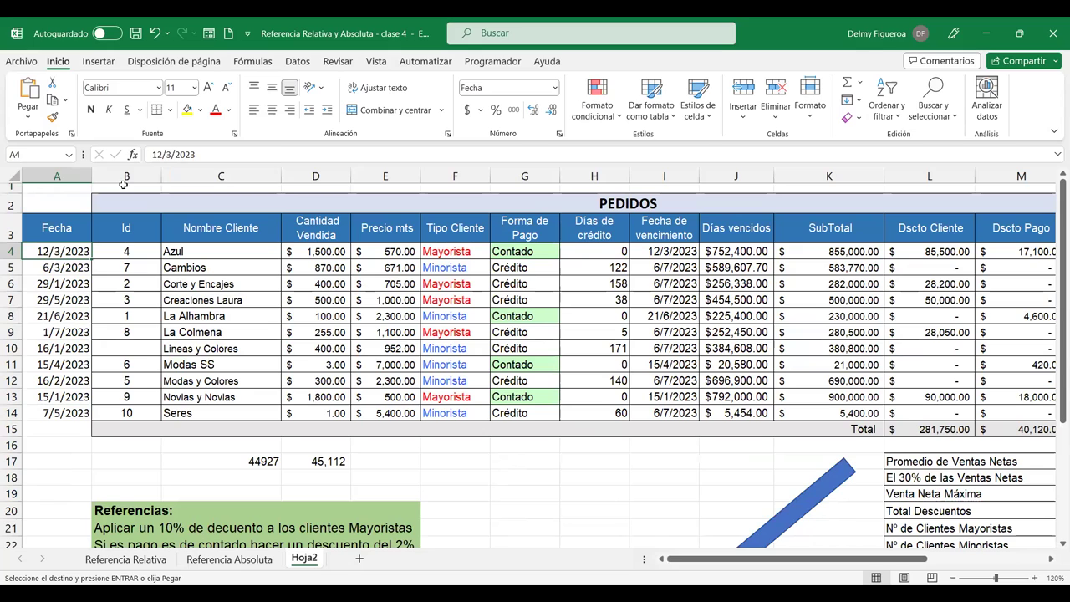
{"action": "left_click", "coordinate": [587, 251]}
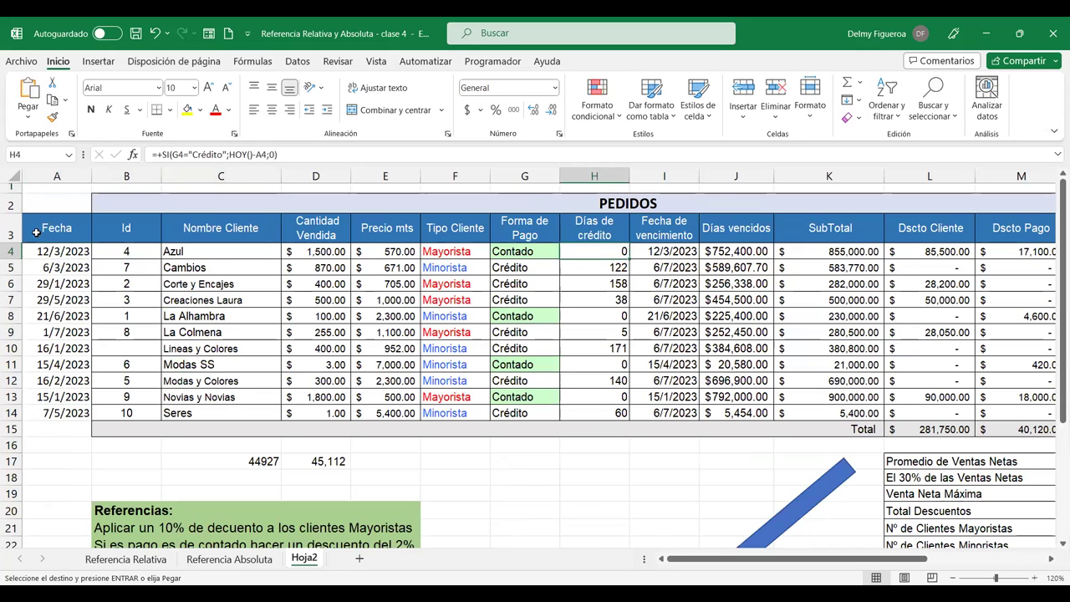
{"action": "left_click", "coordinate": [50, 266]}
{"action": "left_click", "coordinate": [583, 251]}
{"action": "double_click", "coordinate": [582, 251]}
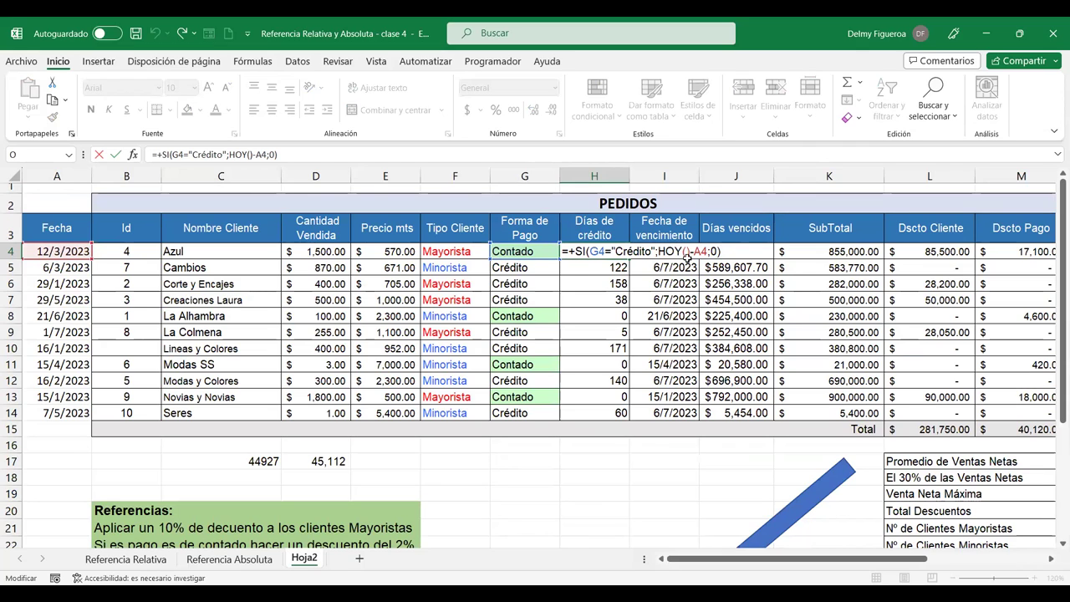
{"action": "key", "text": "Return"}
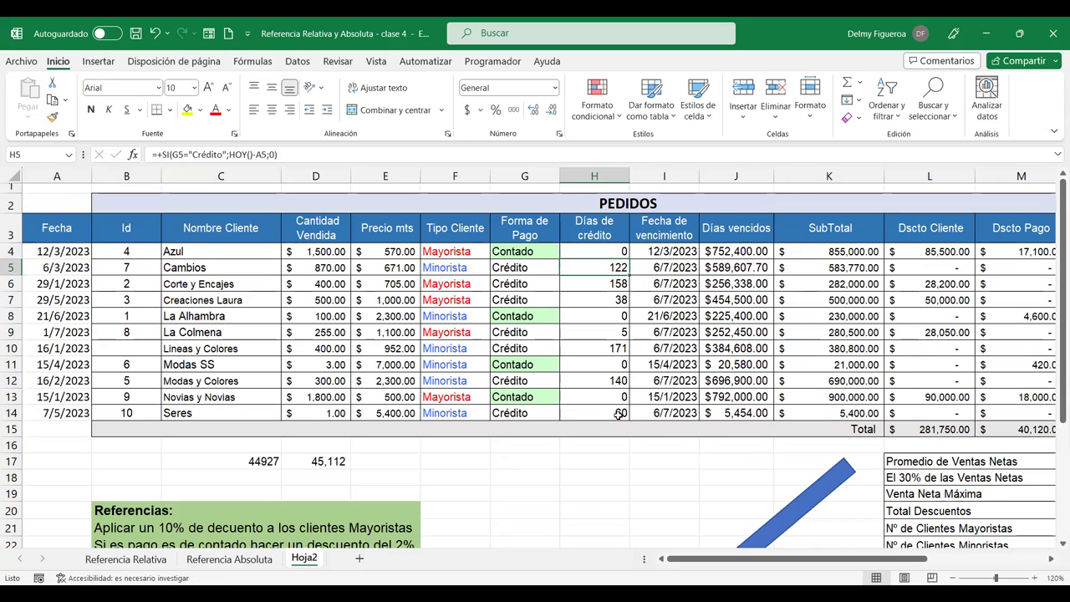
{"action": "key", "text": "Down"}
{"action": "key", "text": "Down"}
{"action": "key", "text": "Down"}
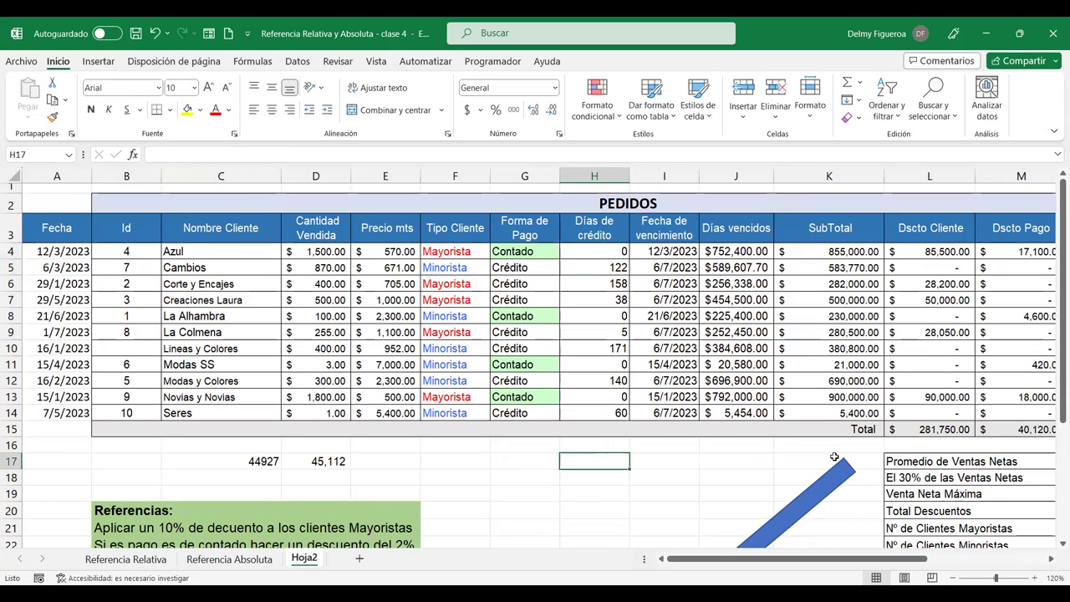
{"action": "type", "text": "+o"}
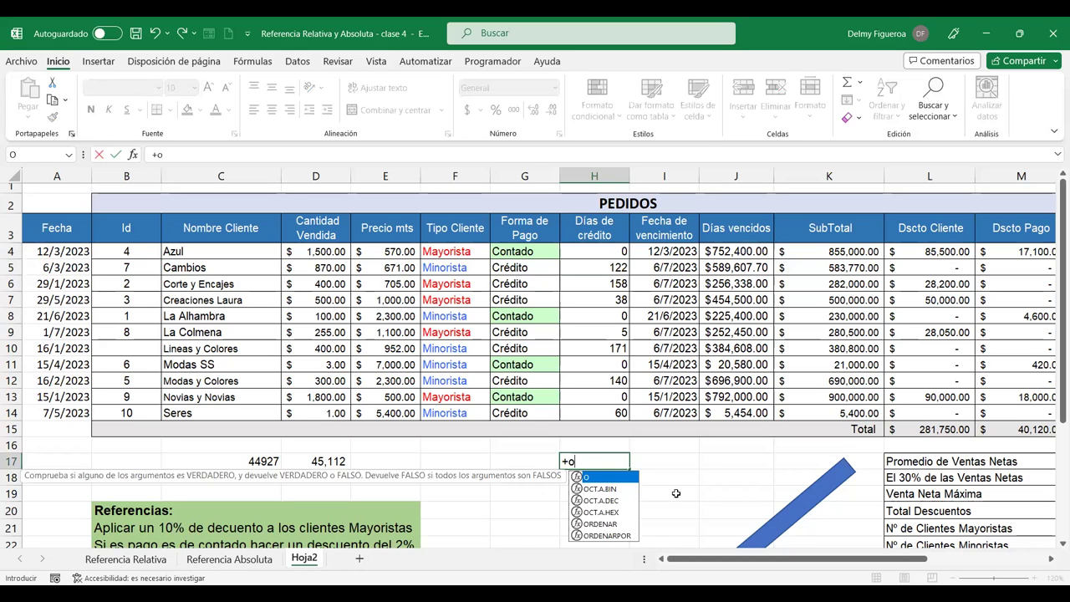
{"action": "key", "text": "BackSpace"}
{"action": "type", "text": "hoy"}
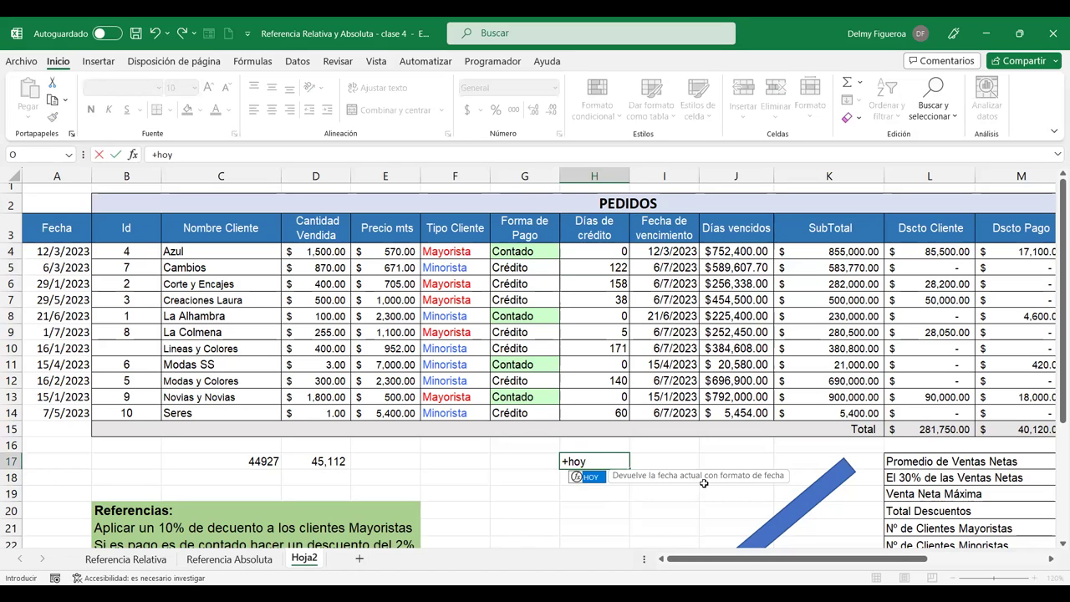
{"action": "double_click", "coordinate": [592, 476]}
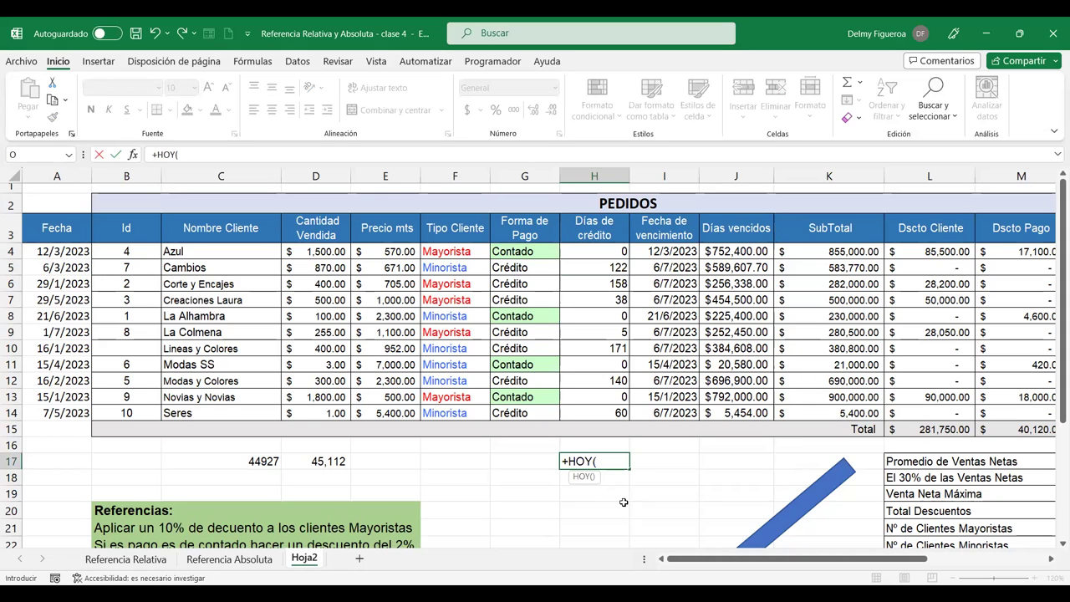
{"action": "type", "text": ")"}
{"action": "key", "text": "Return"}
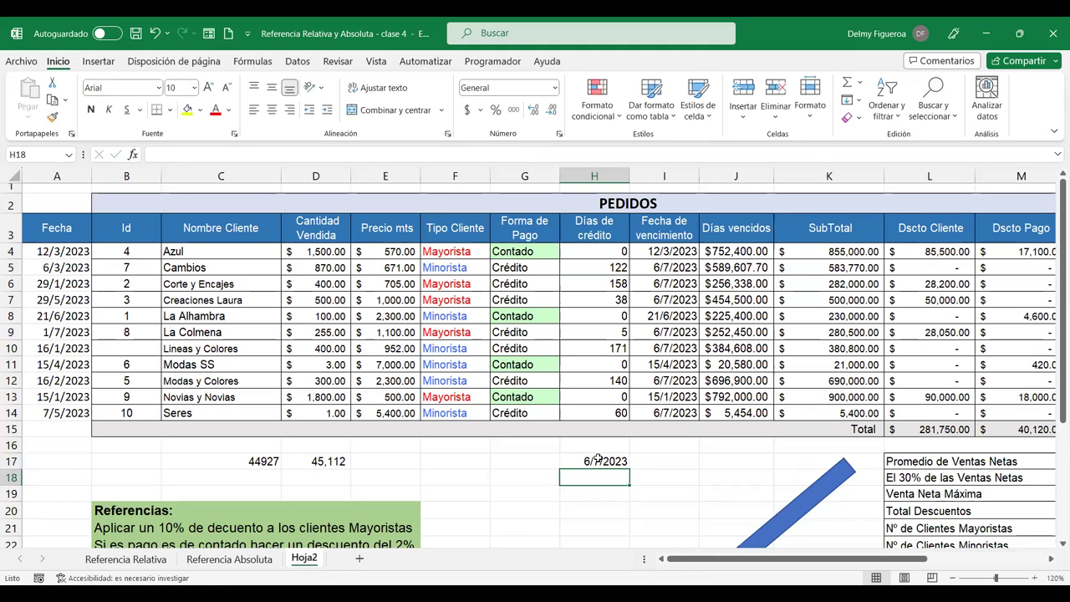
{"action": "left_click", "coordinate": [599, 459]}
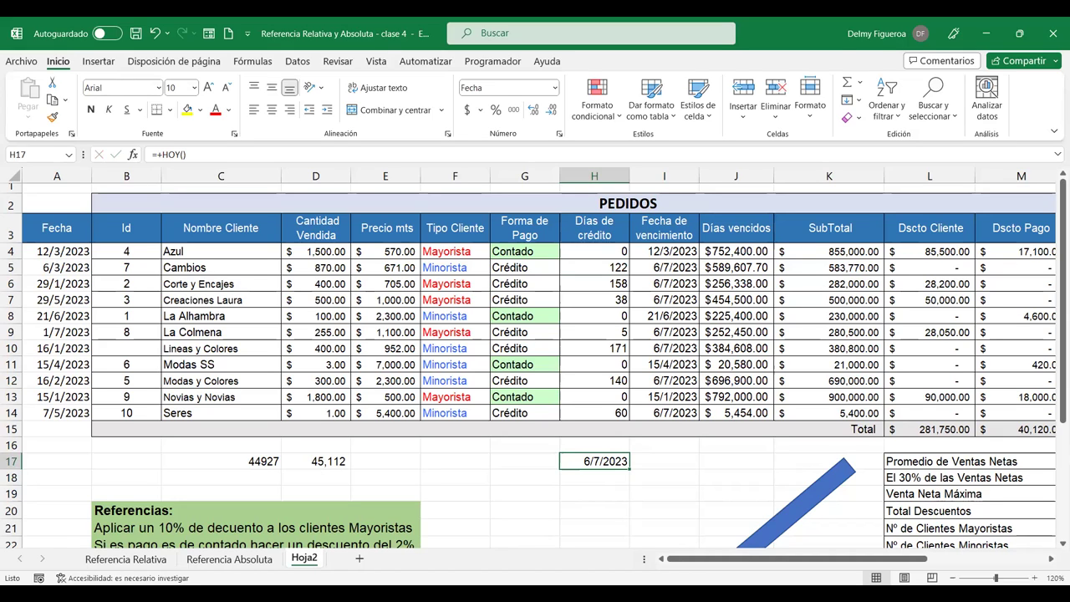
{"action": "key", "text": "Delete"}
{"action": "left_click", "coordinate": [591, 252]}
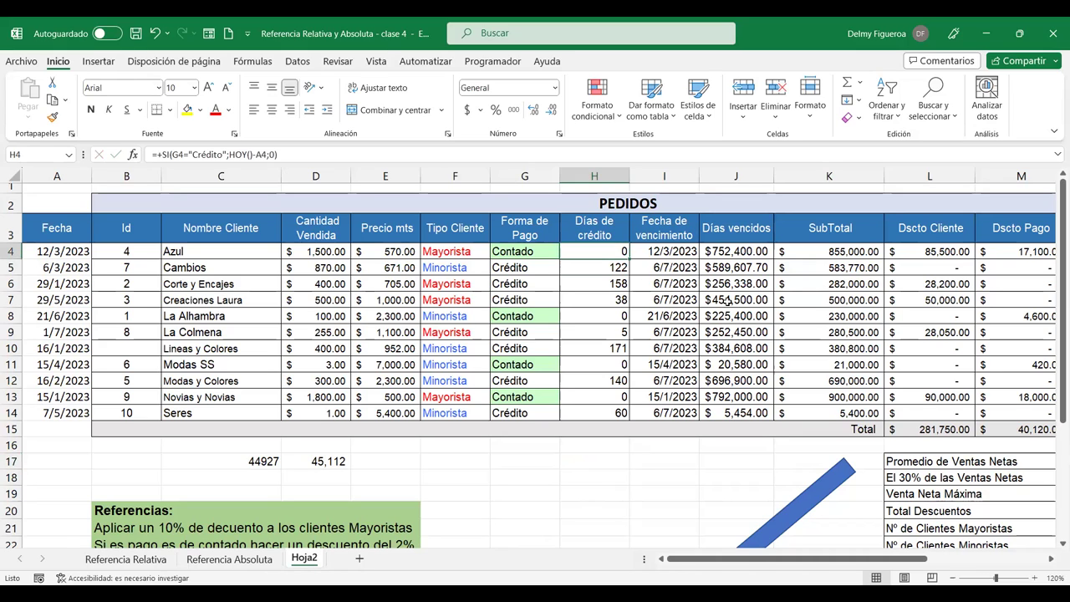
{"action": "key", "text": "F2"}
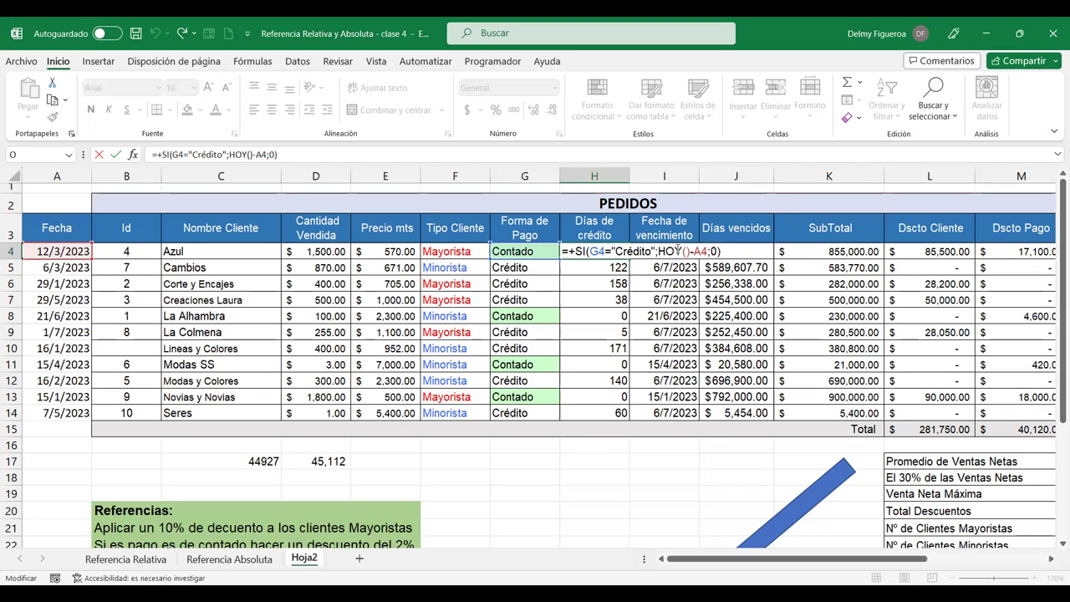
{"action": "left_click", "coordinate": [686, 251]}
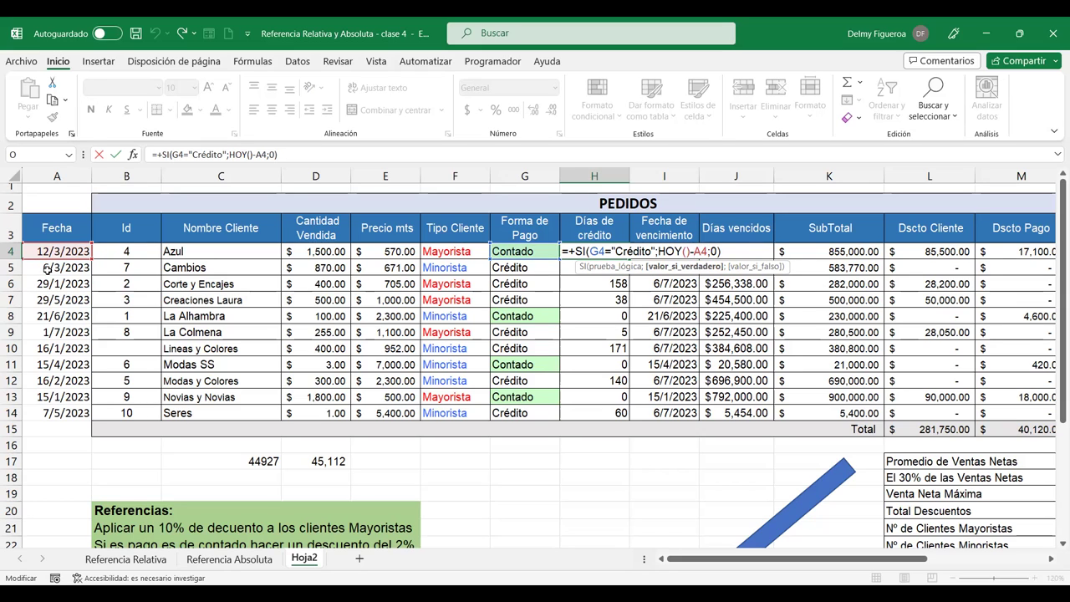
{"action": "key", "text": "Return"}
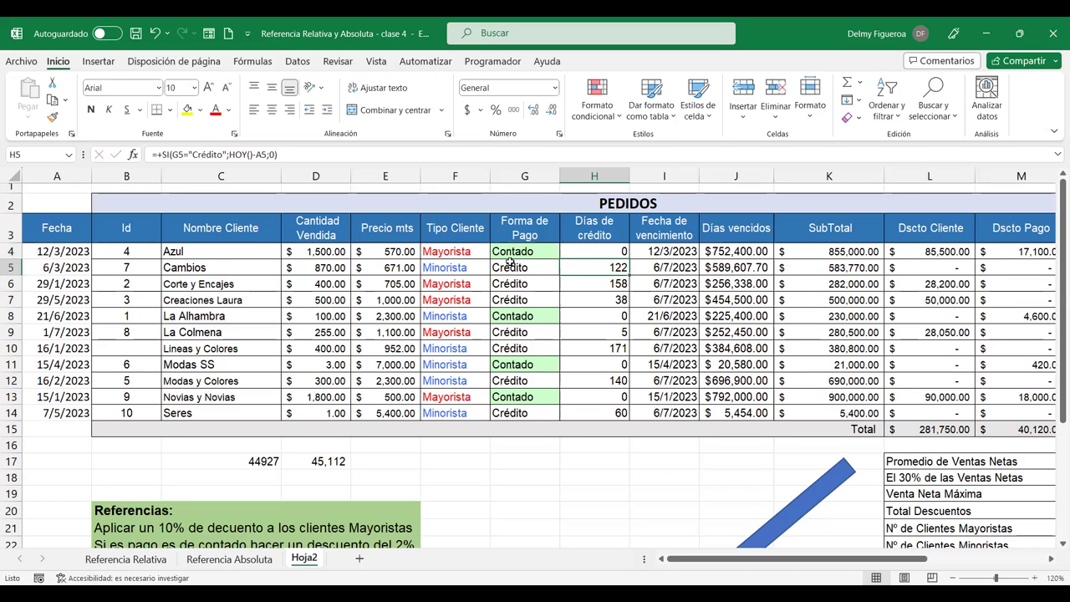
{"action": "left_click", "coordinate": [588, 248]}
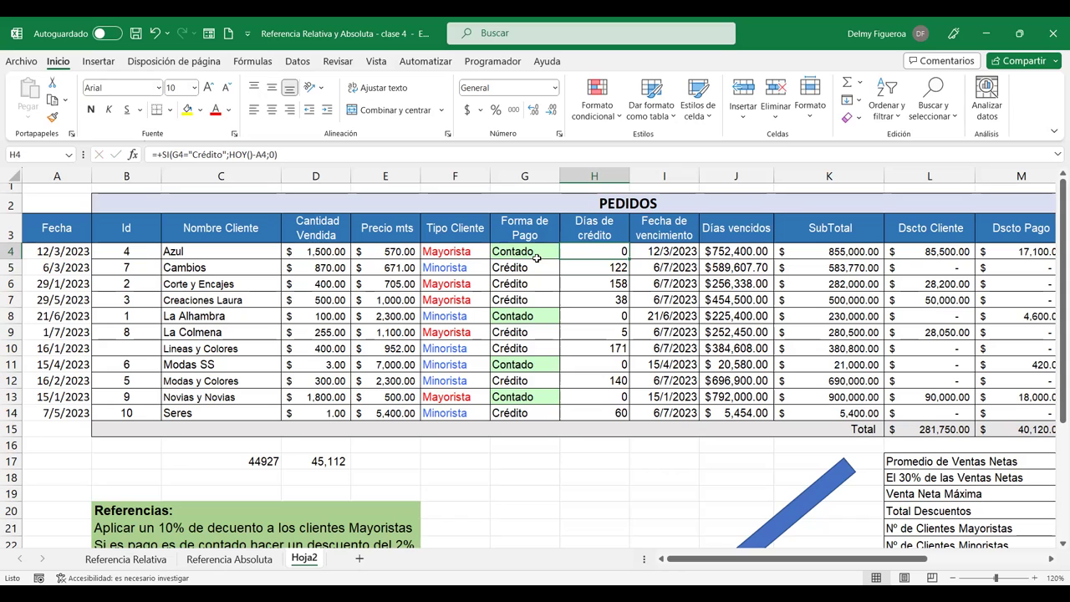
{"action": "left_click", "coordinate": [589, 265]}
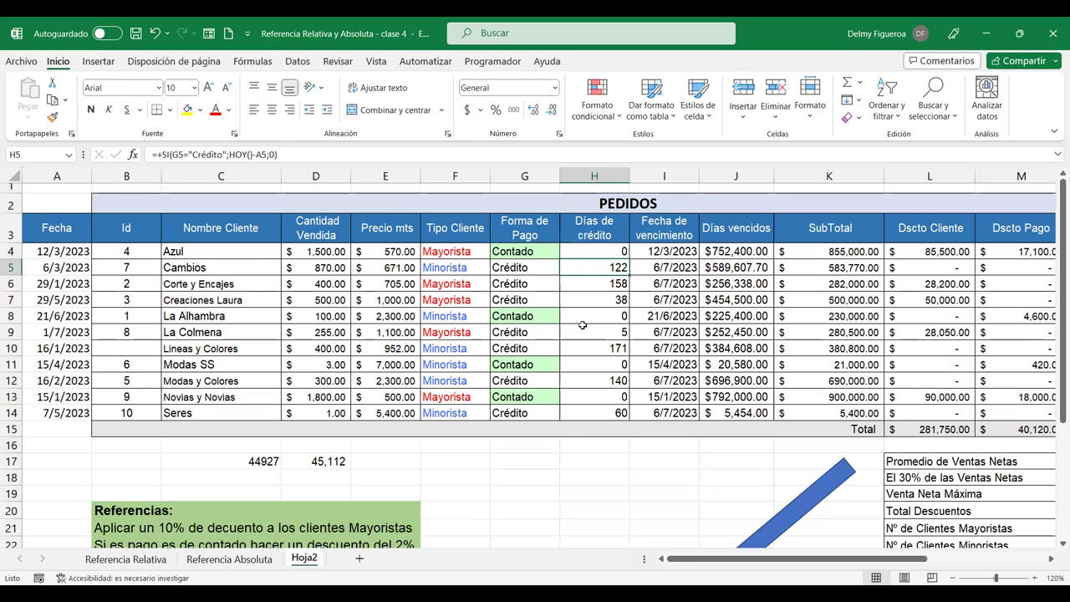
{"action": "left_click", "coordinate": [602, 284]}
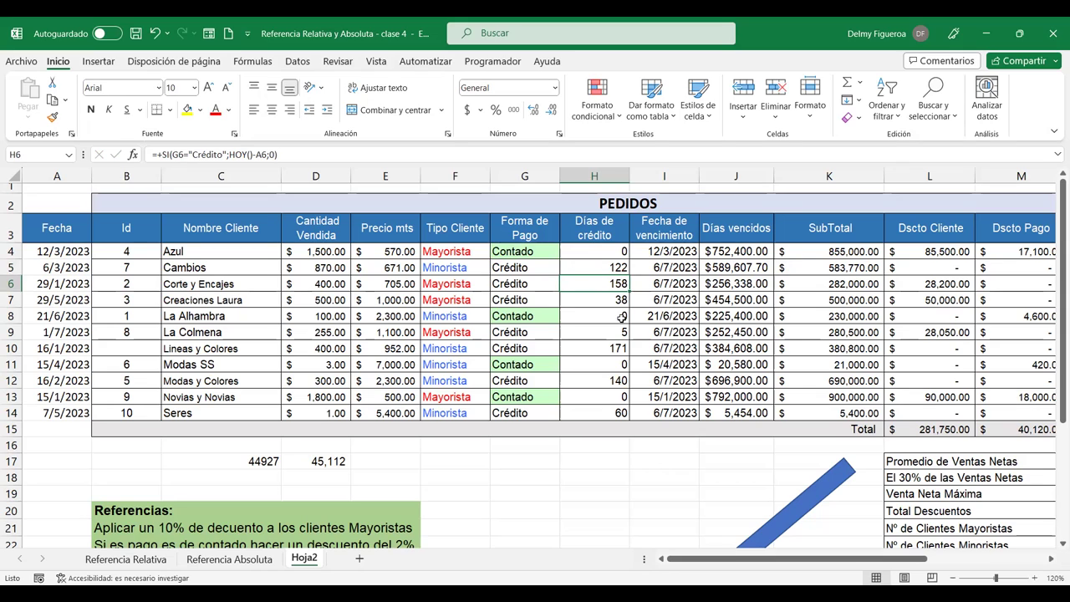
{"action": "left_click", "coordinate": [602, 299]}
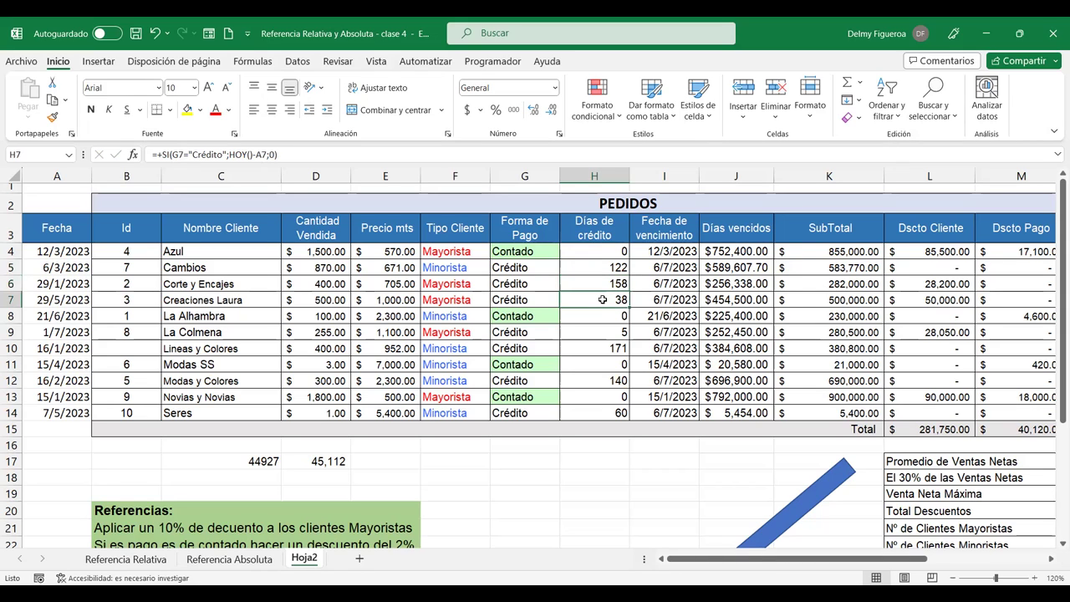
{"action": "left_click", "coordinate": [602, 315]}
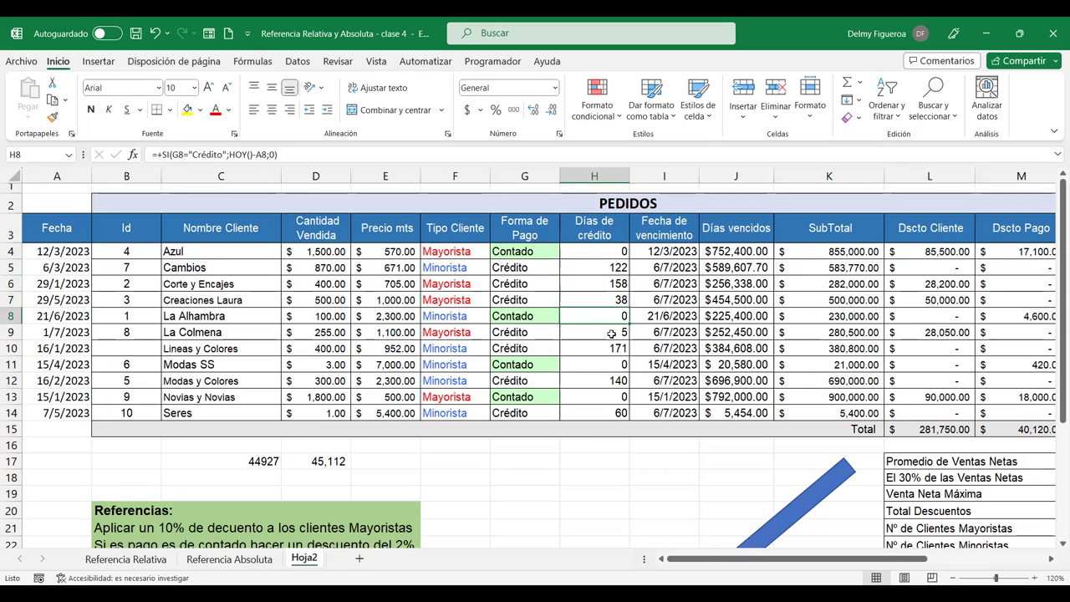
{"action": "left_click", "coordinate": [611, 334]}
{"action": "left_click", "coordinate": [606, 318]}
{"action": "left_click", "coordinate": [597, 352]}
{"action": "left_click", "coordinate": [592, 415]}
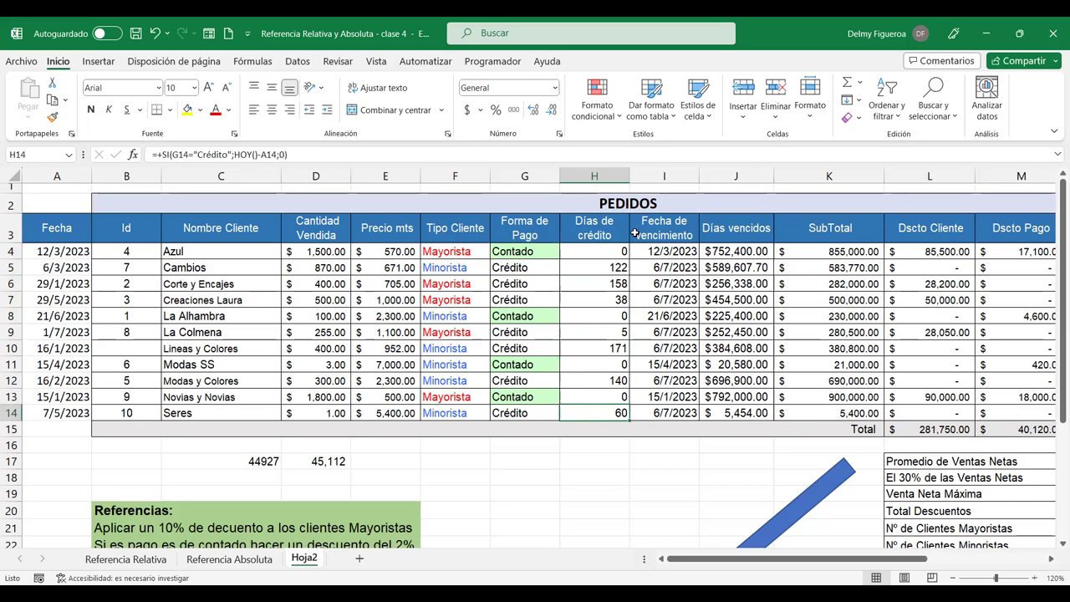
{"action": "left_click", "coordinate": [676, 252]}
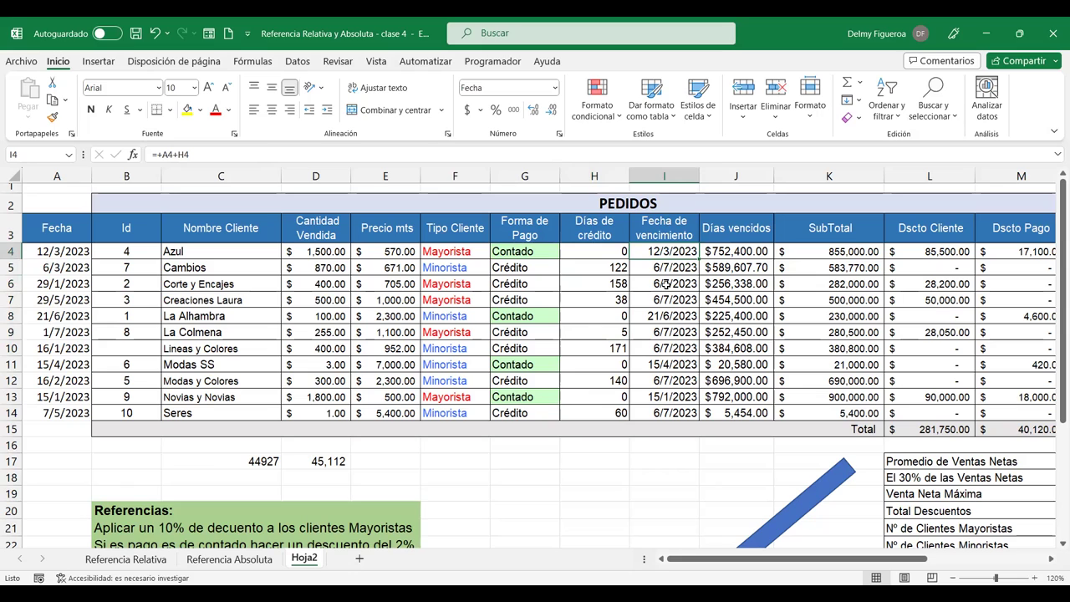
{"action": "key", "text": "F2"}
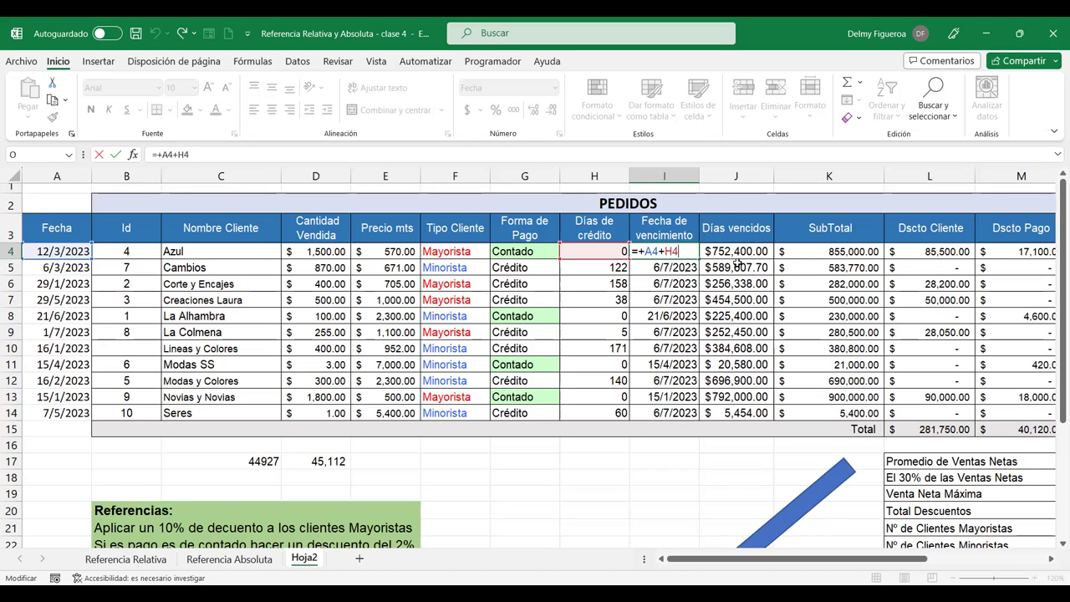
{"action": "key", "text": "Return"}
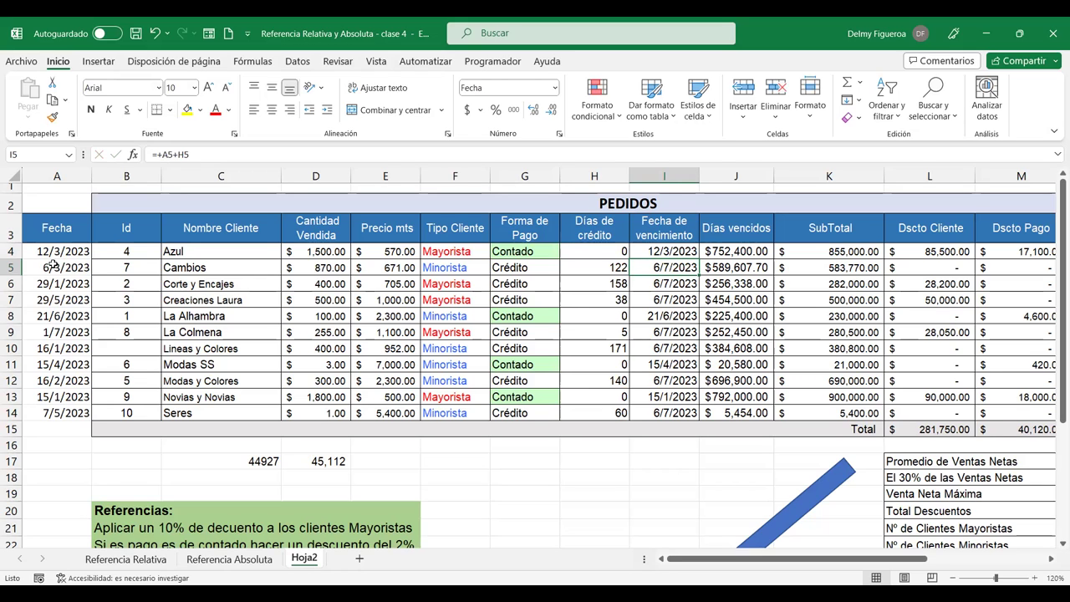
{"action": "left_click", "coordinate": [56, 267]}
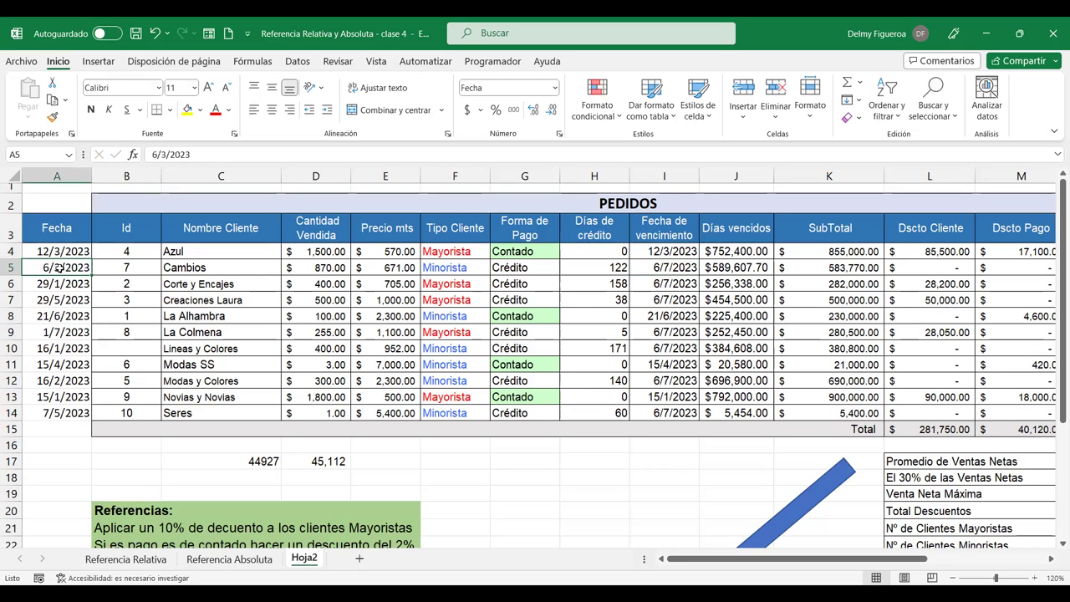
{"action": "left_click", "coordinate": [591, 267]}
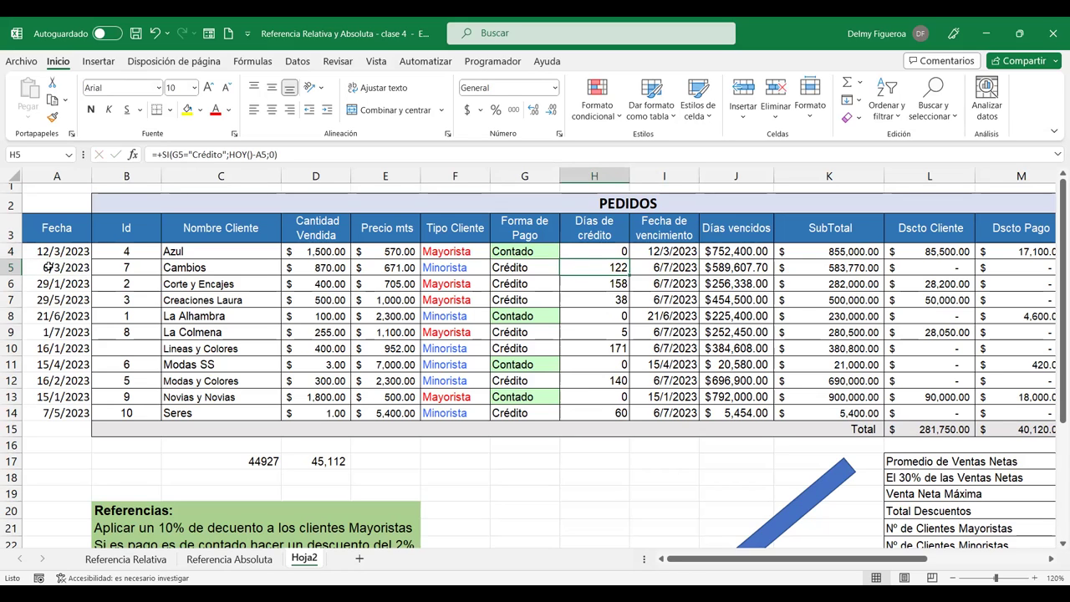
{"action": "left_click", "coordinate": [685, 265]}
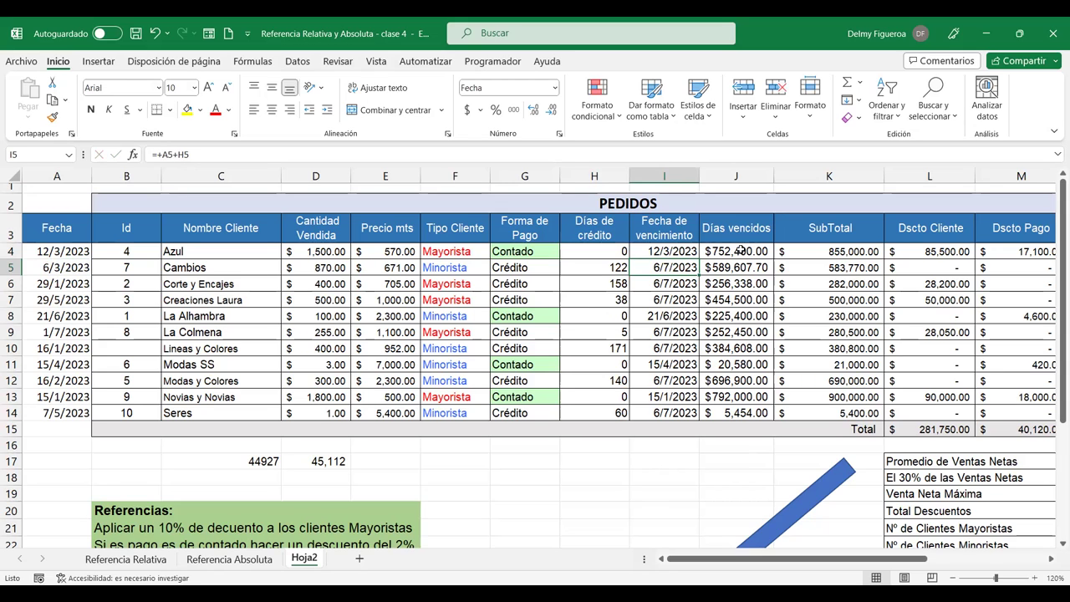
{"action": "left_click", "coordinate": [740, 251]}
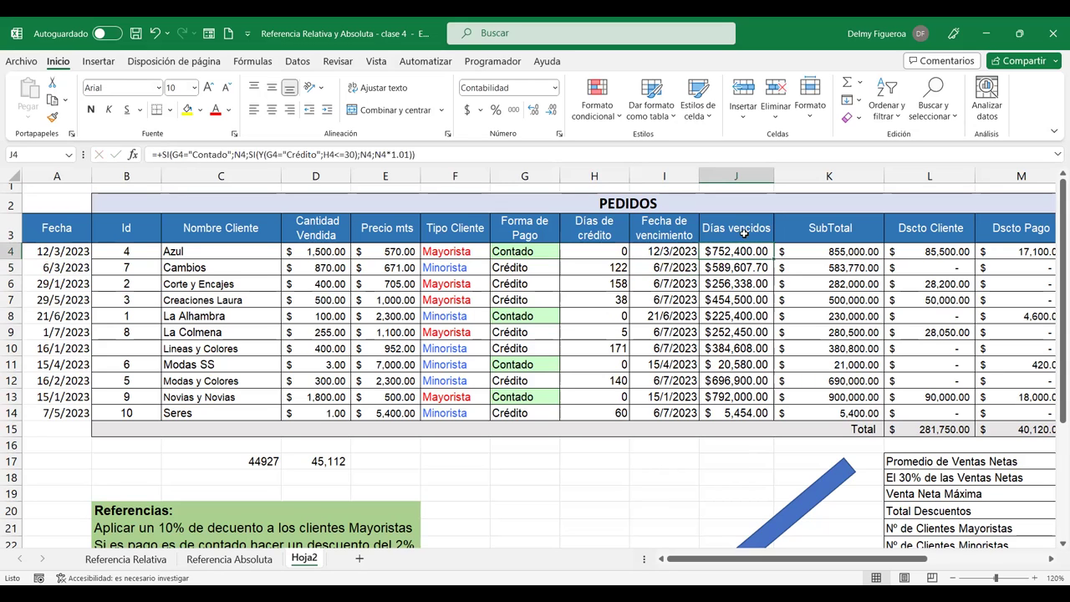
- Clear the Días vencidos header from J3 and open J4's formula for editing
{"action": "left_click", "coordinate": [746, 230]}
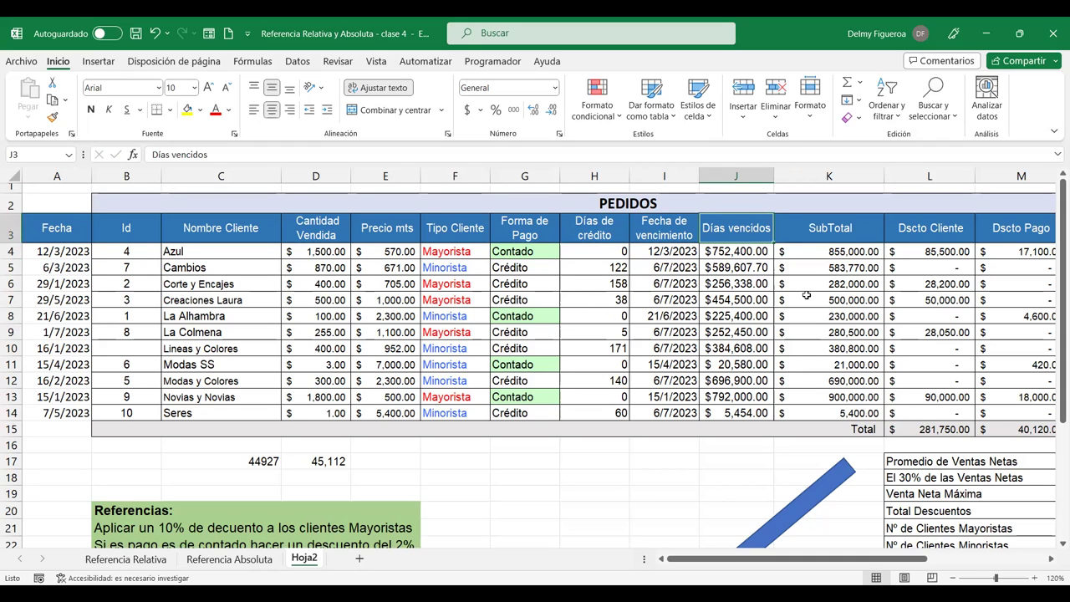
{"action": "key", "text": "Delete"}
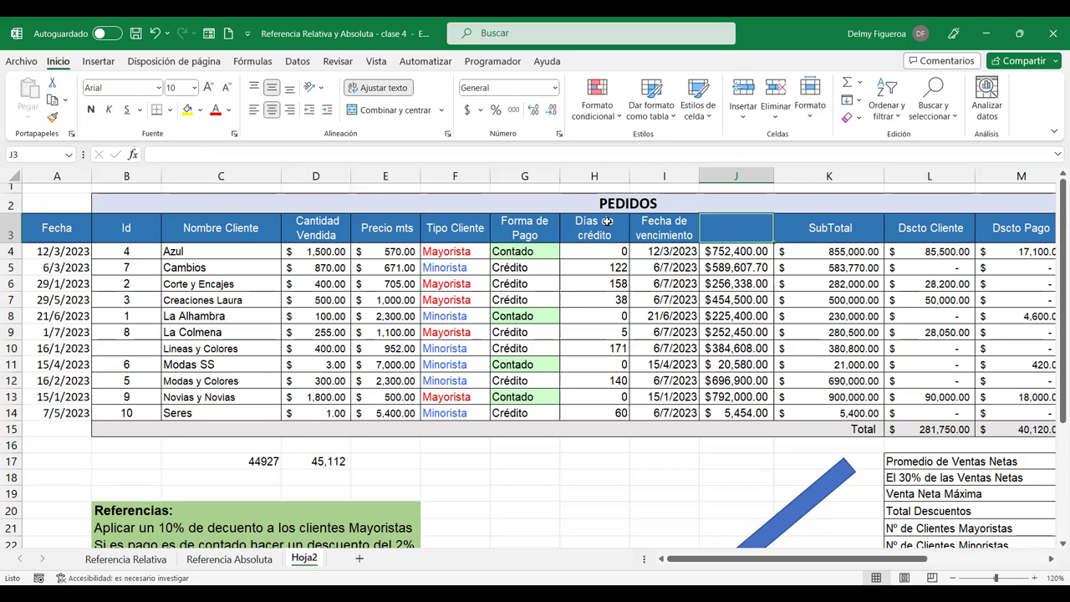
{"action": "left_click", "coordinate": [742, 251]}
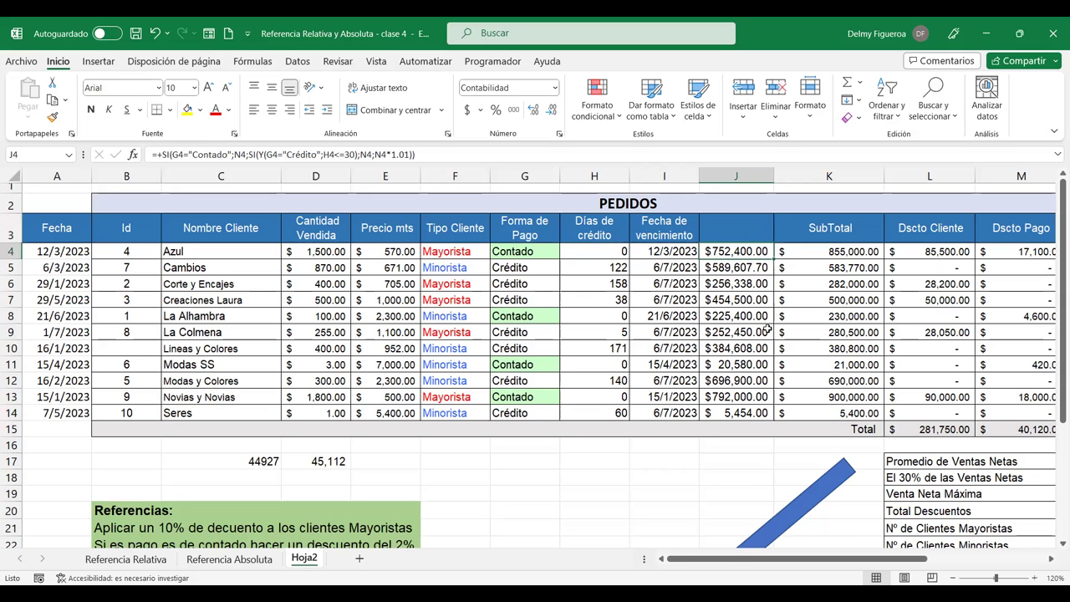
{"action": "key", "text": "F2"}
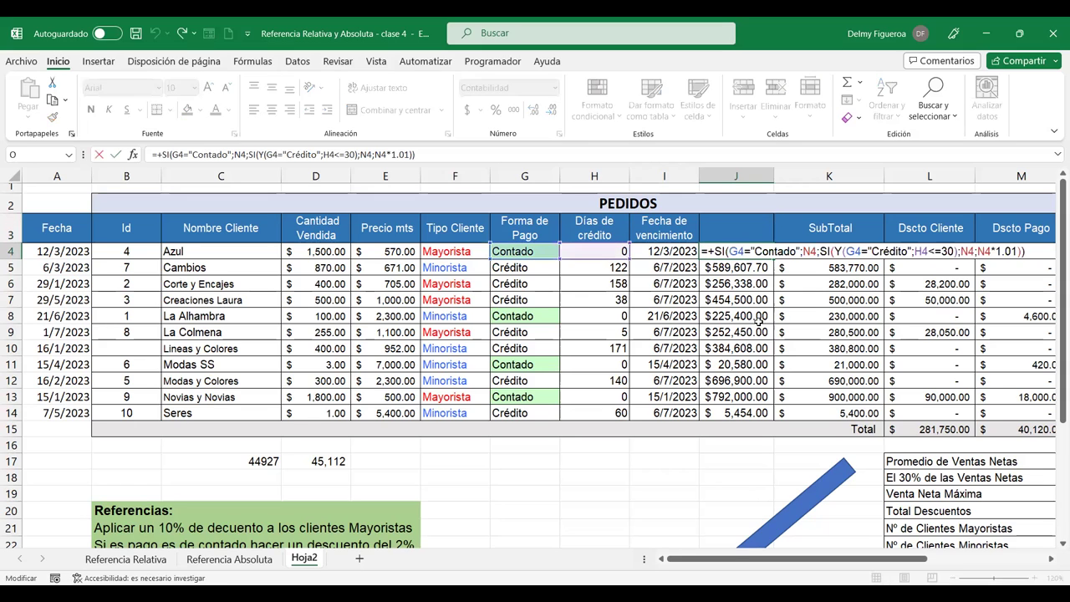
{"action": "left_click", "coordinate": [1053, 562]}
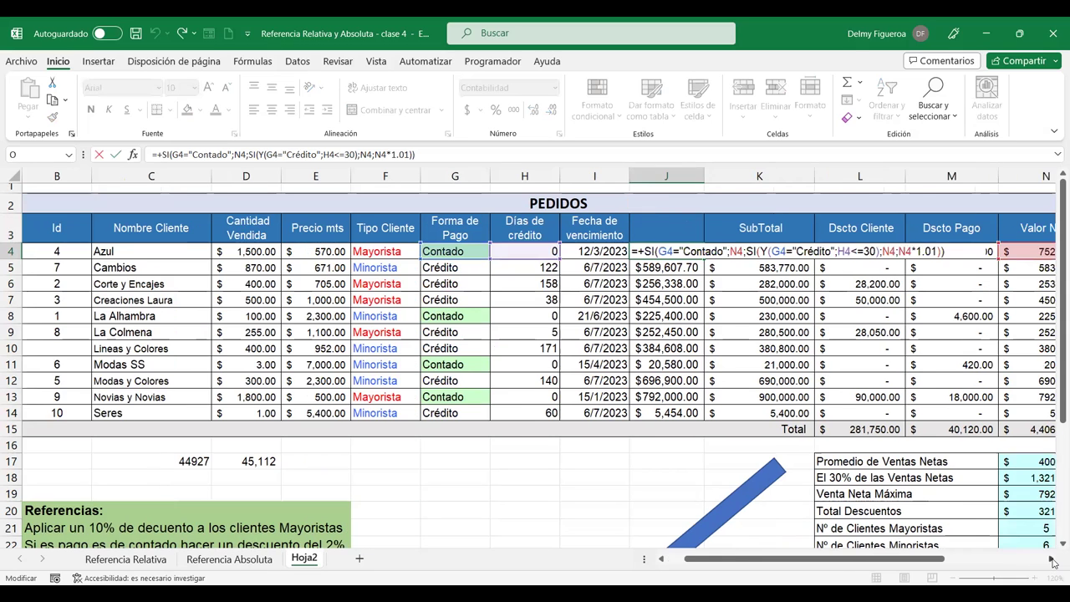
{"action": "left_click", "coordinate": [1053, 562]}
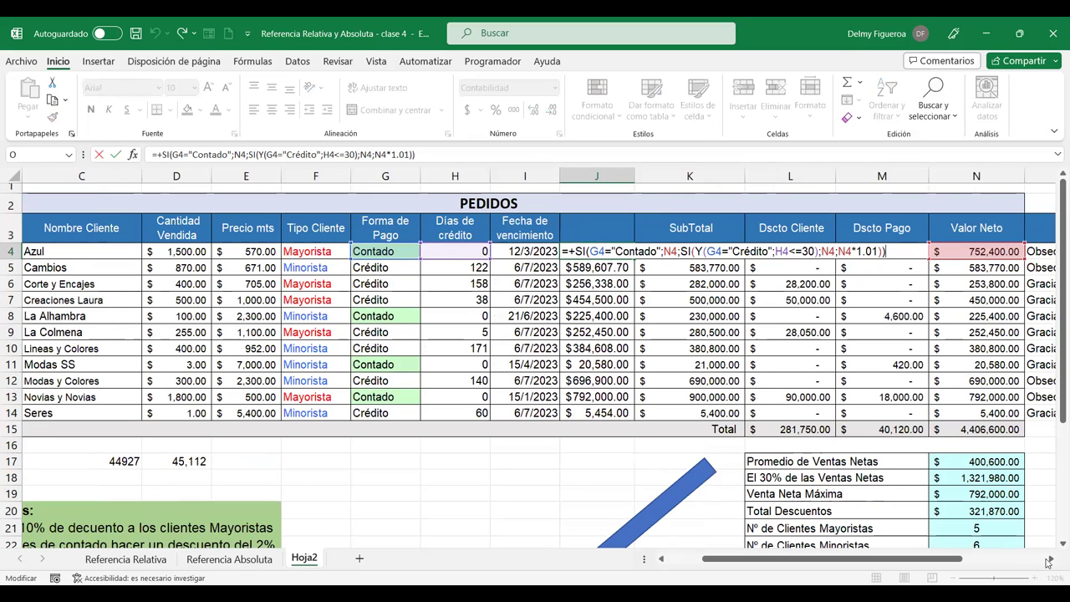
{"action": "scroll", "coordinate": [1049, 559], "scroll_direction": "right", "scroll_amount": 2}
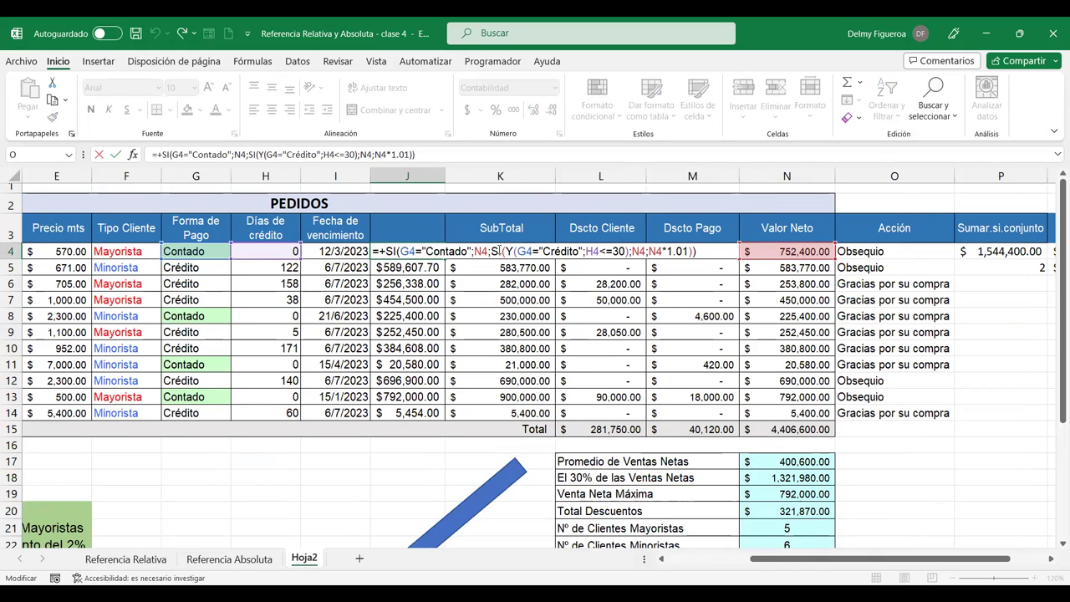
{"action": "left_click", "coordinate": [499, 251]}
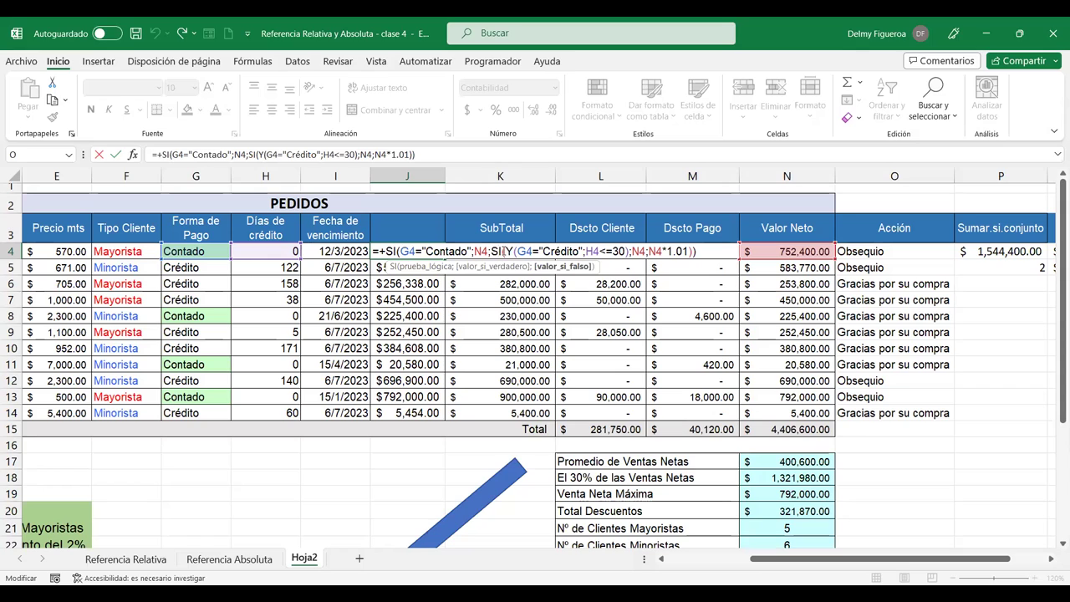
{"action": "left_click", "coordinate": [509, 251]}
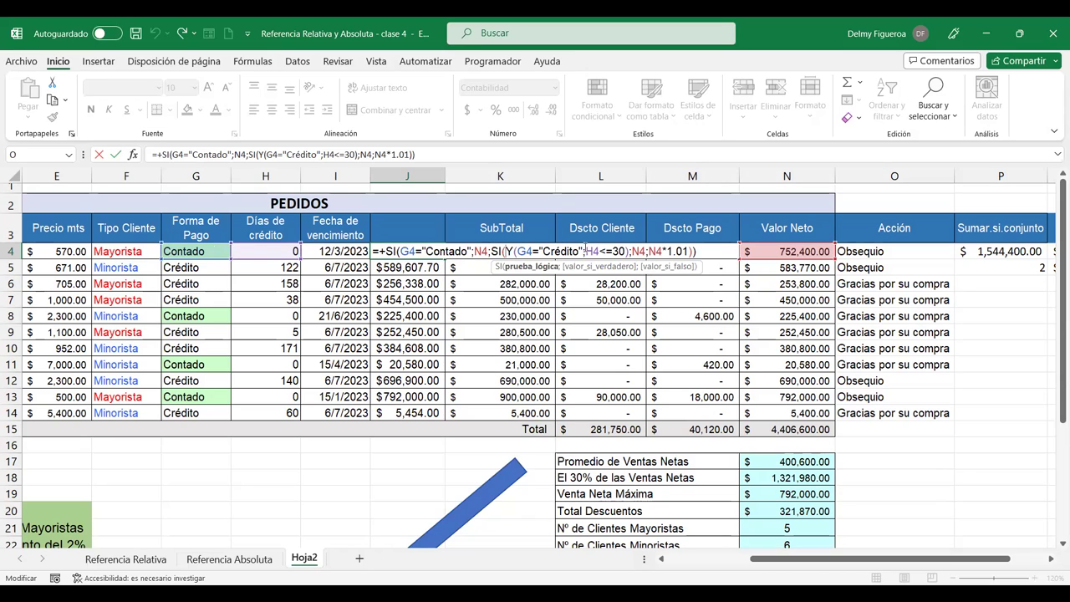
{"action": "left_click", "coordinate": [595, 251]}
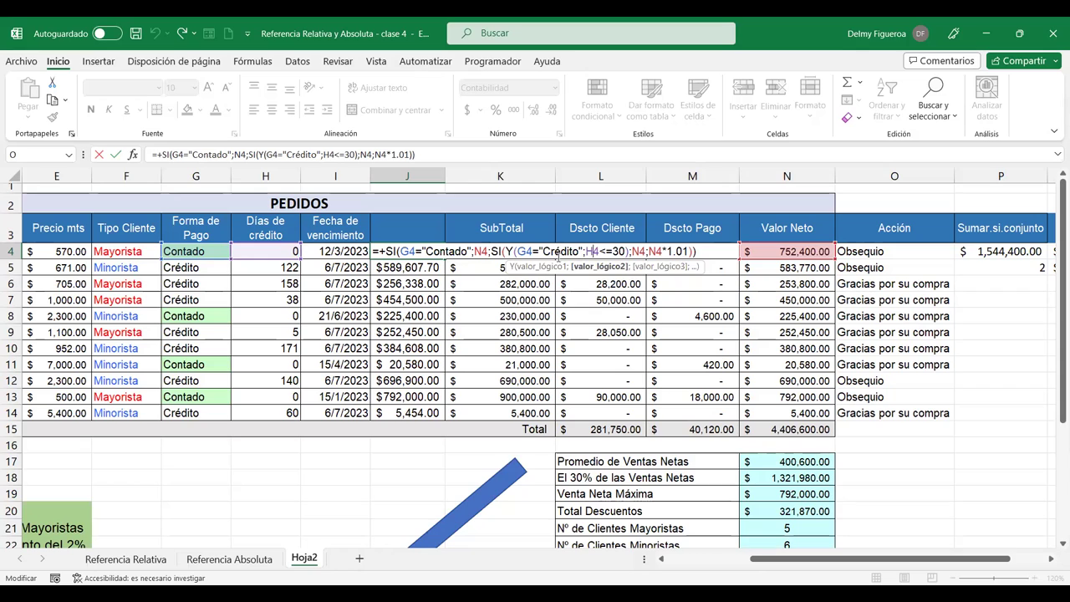
{"action": "left_click", "coordinate": [637, 251]}
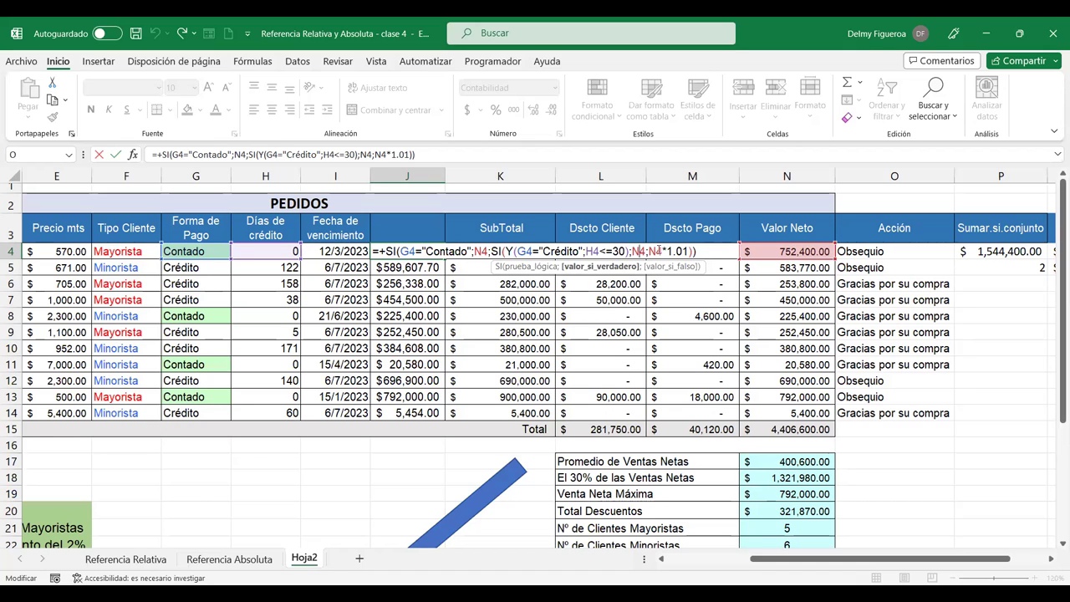
{"action": "left_click", "coordinate": [659, 250]}
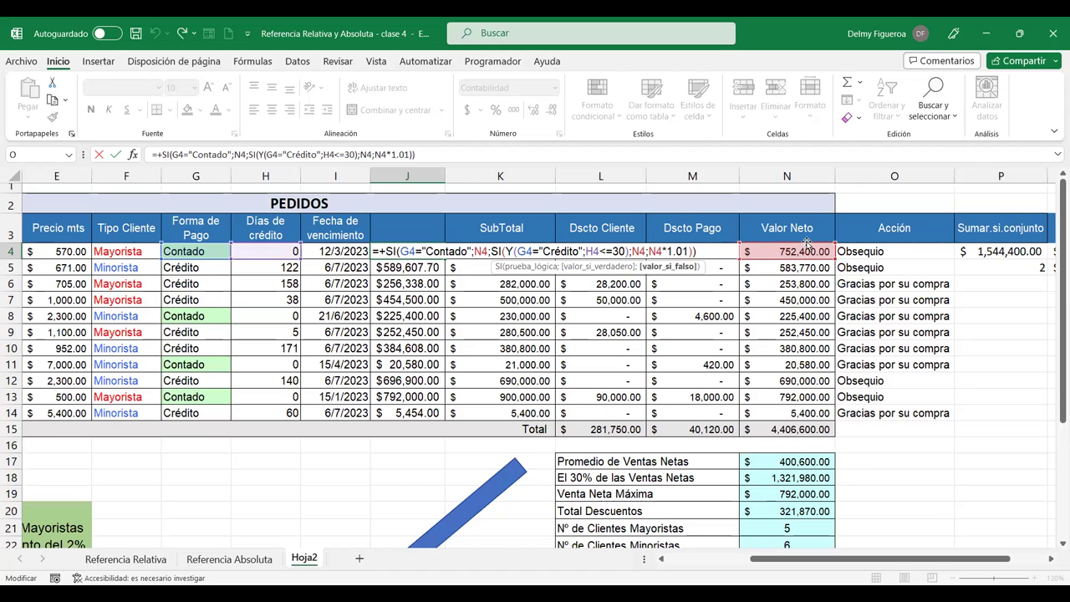
{"action": "key", "text": "Right"}
{"action": "key", "text": "Right"}
{"action": "key", "text": "Right"}
{"action": "key", "text": "Return"}
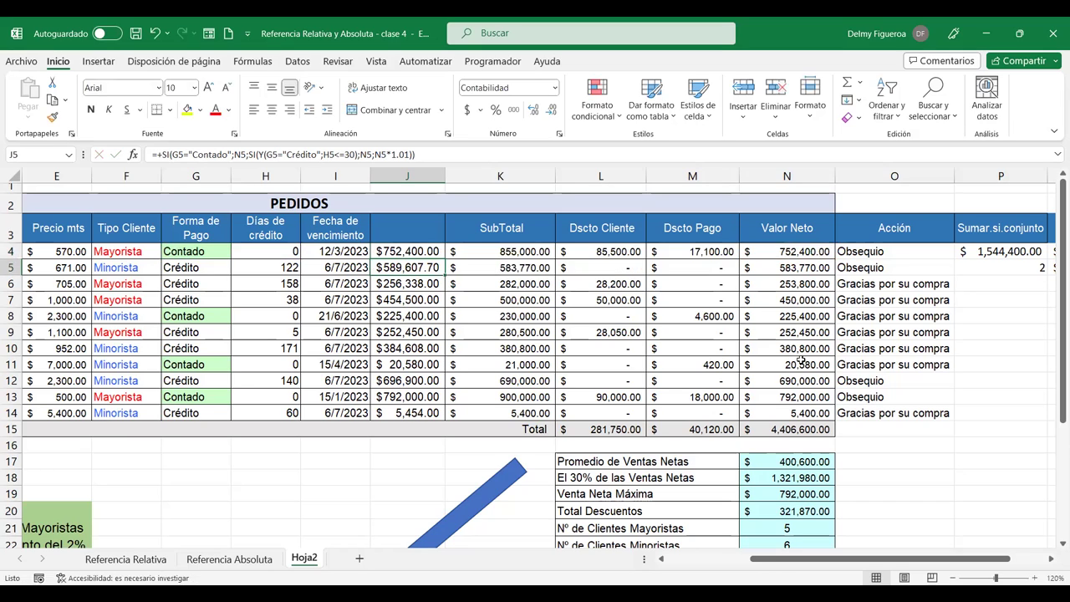
{"action": "left_click", "coordinate": [412, 252]}
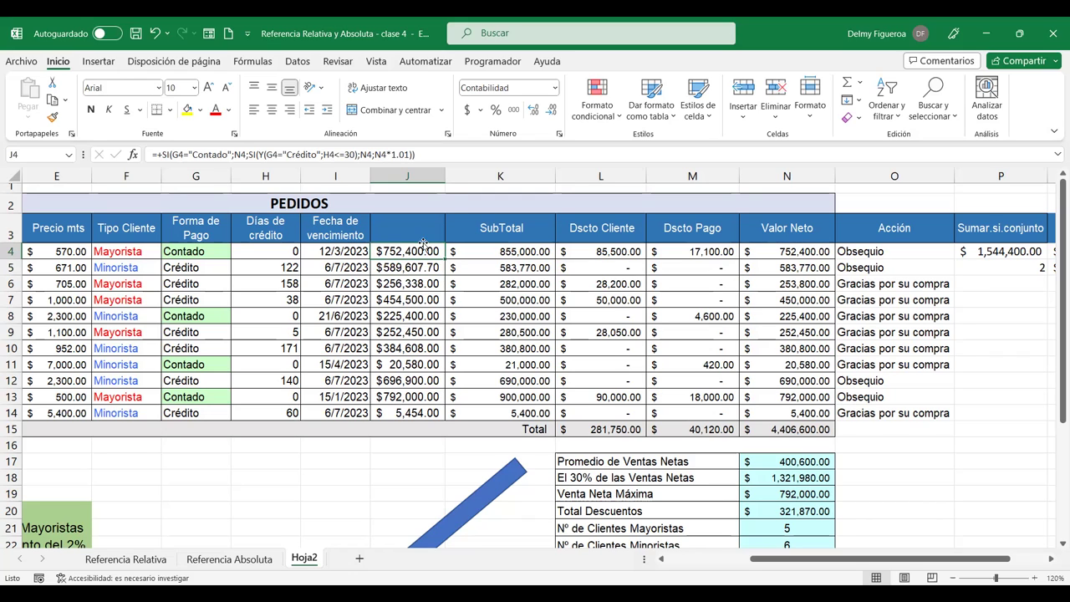
{"action": "left_click", "coordinate": [411, 267]}
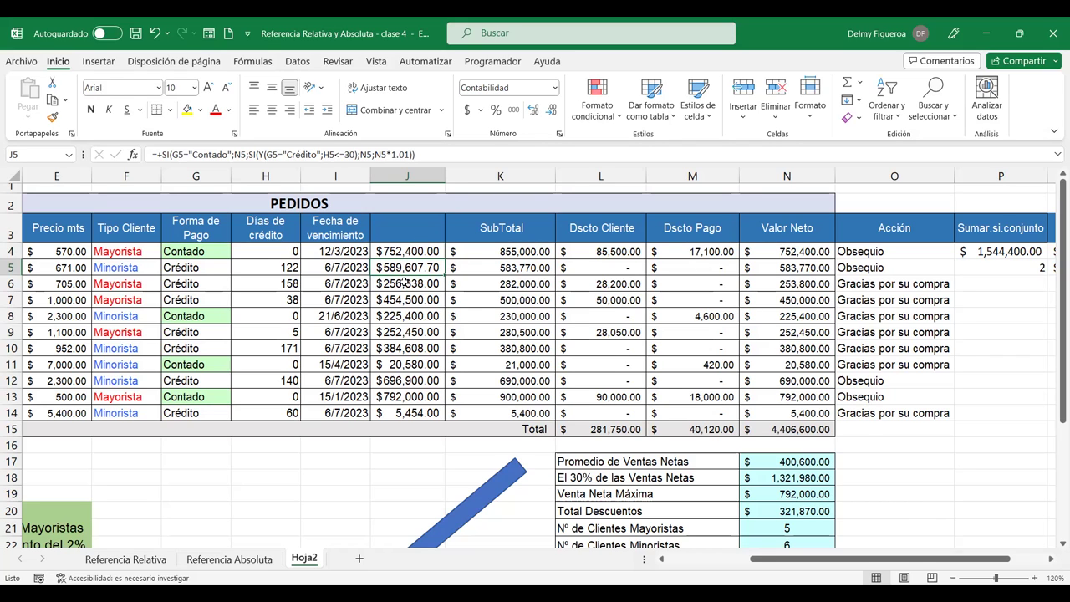
{"action": "left_click", "coordinate": [405, 284]}
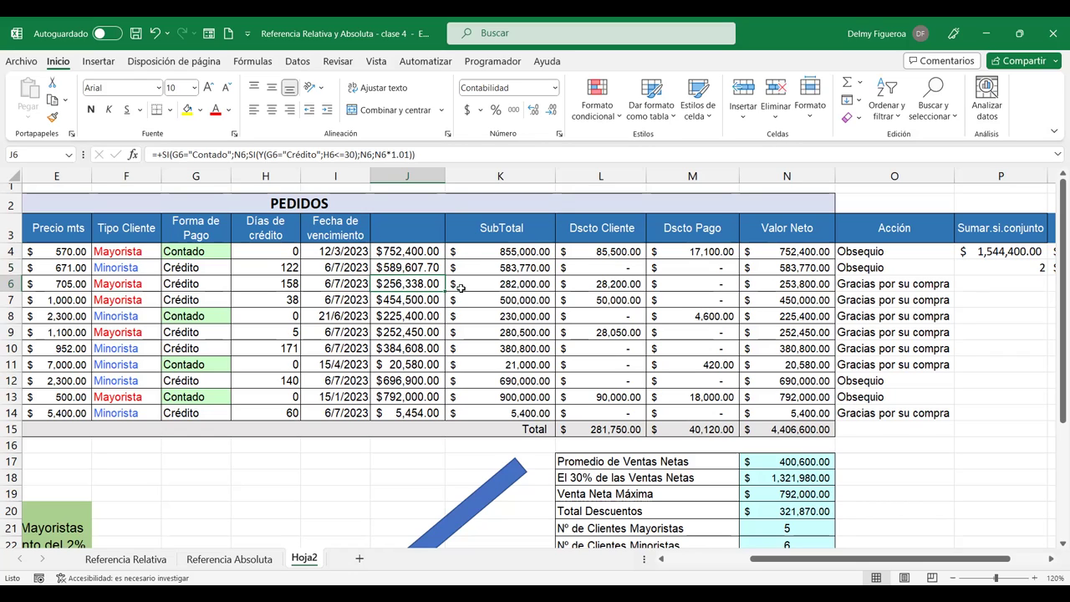
{"action": "left_click", "coordinate": [408, 299]}
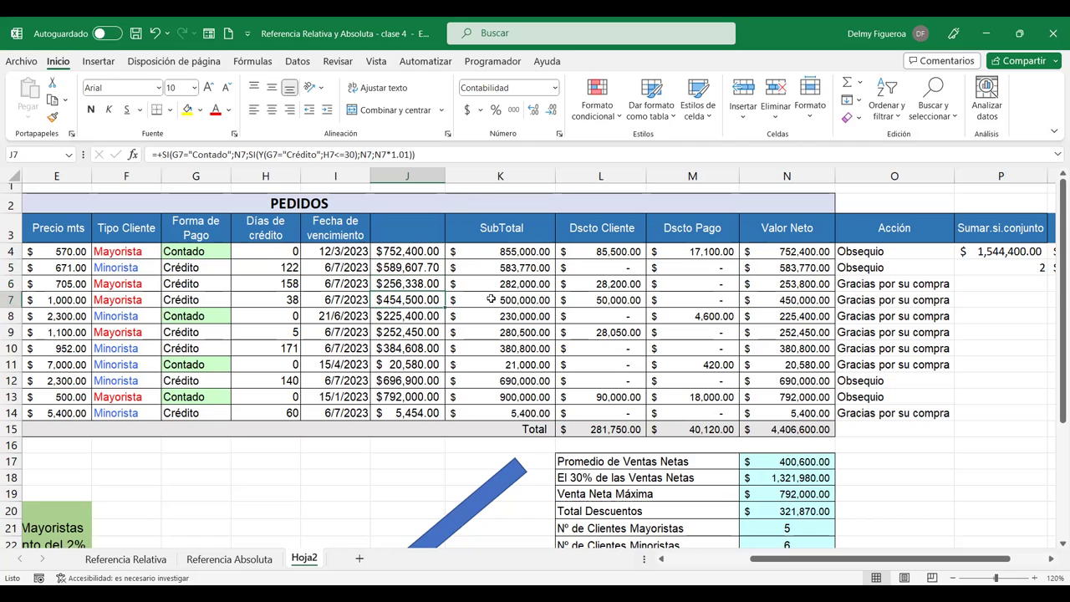
{"action": "left_click", "coordinate": [801, 299]}
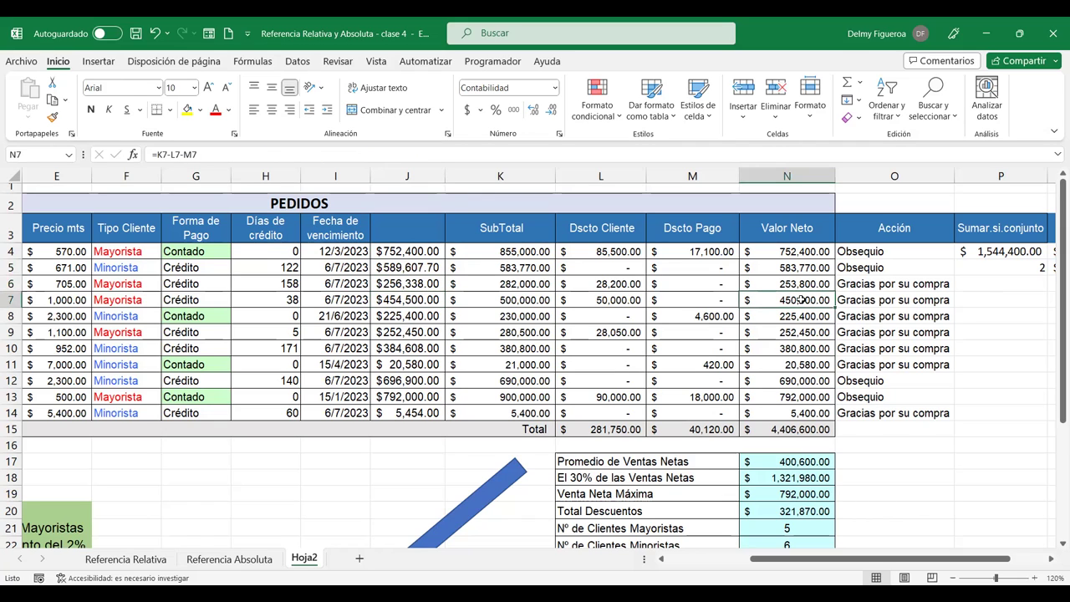
{"action": "left_click", "coordinate": [421, 321]}
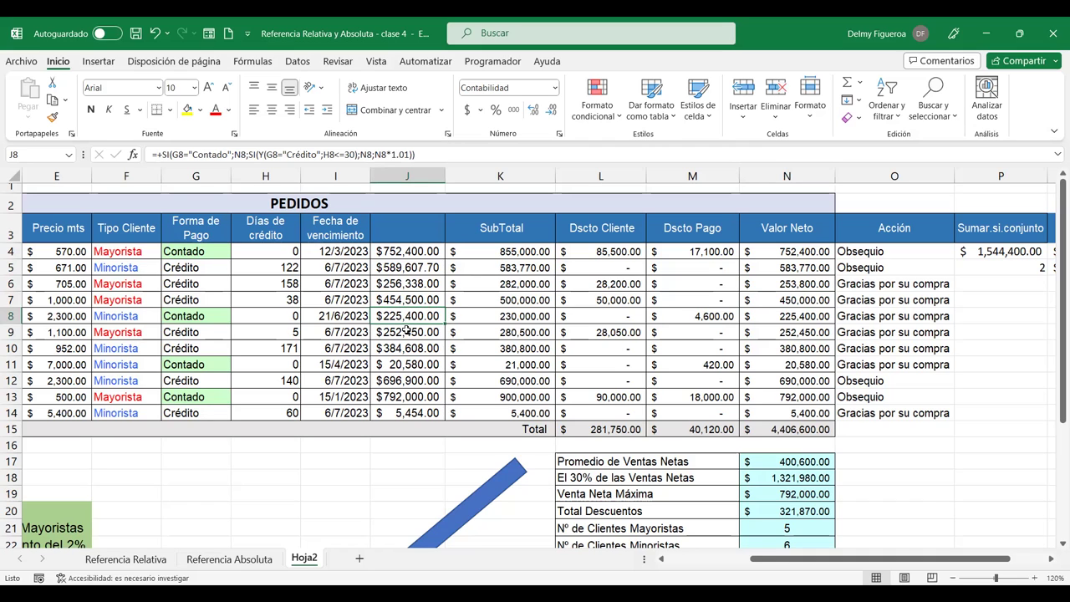
{"action": "left_click", "coordinate": [406, 330]}
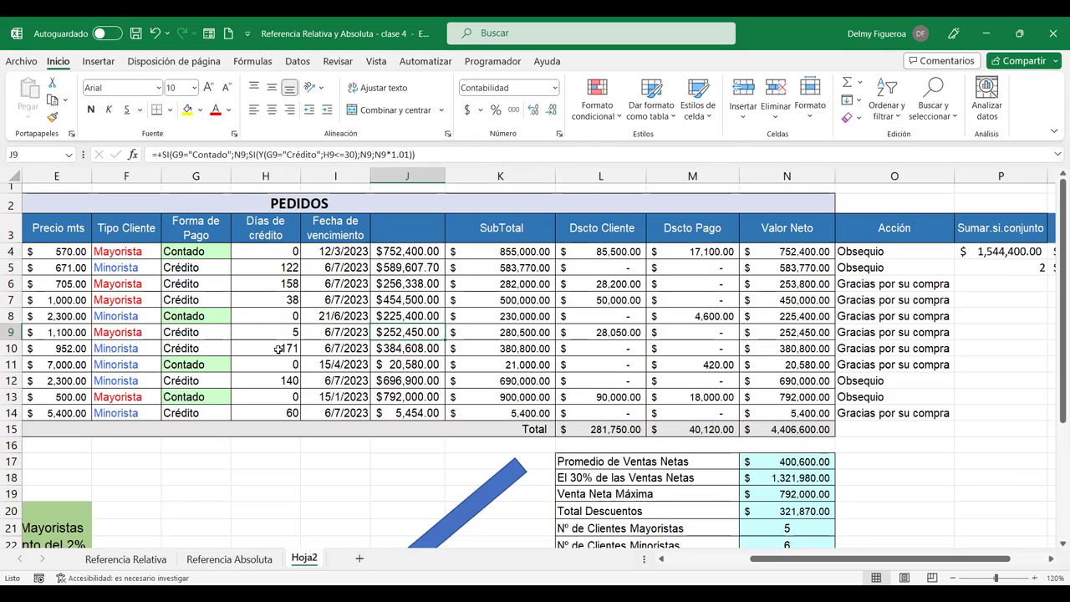
{"action": "left_click", "coordinate": [418, 347]}
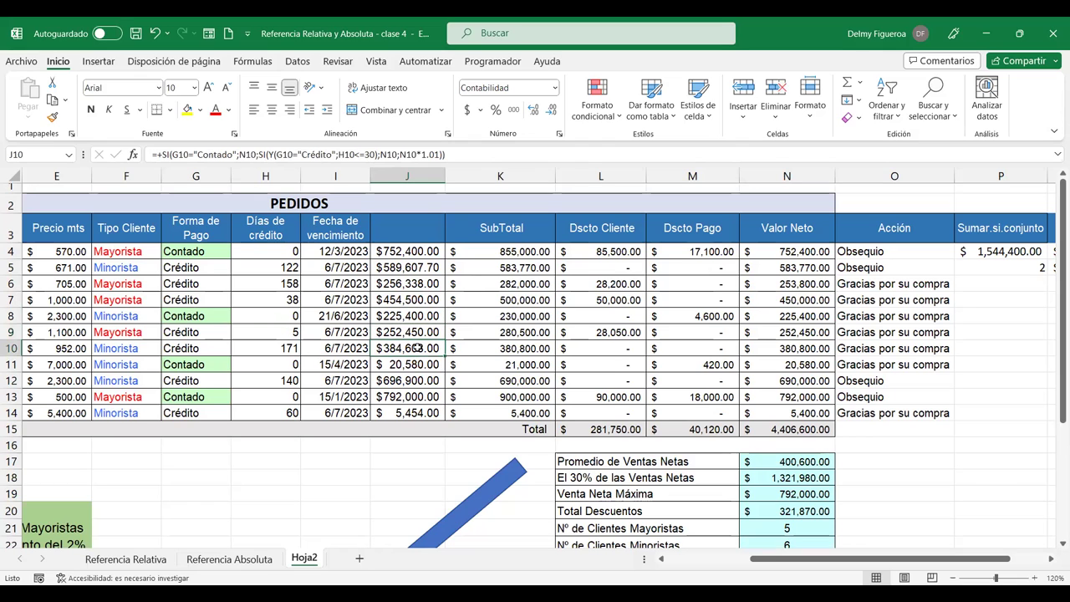
{"action": "left_click", "coordinate": [415, 364]}
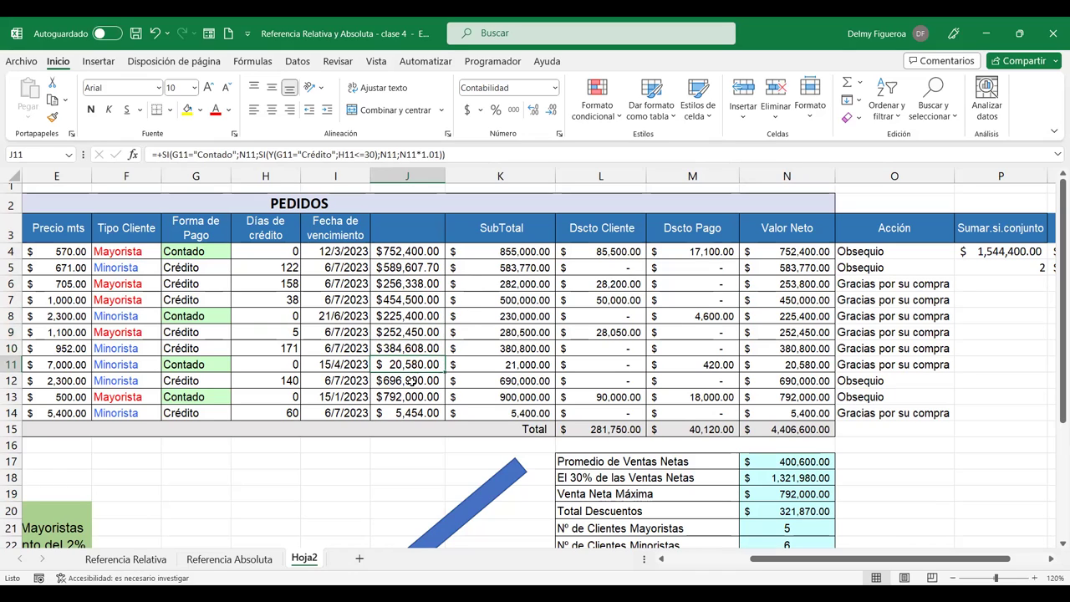
{"action": "left_click", "coordinate": [411, 381]}
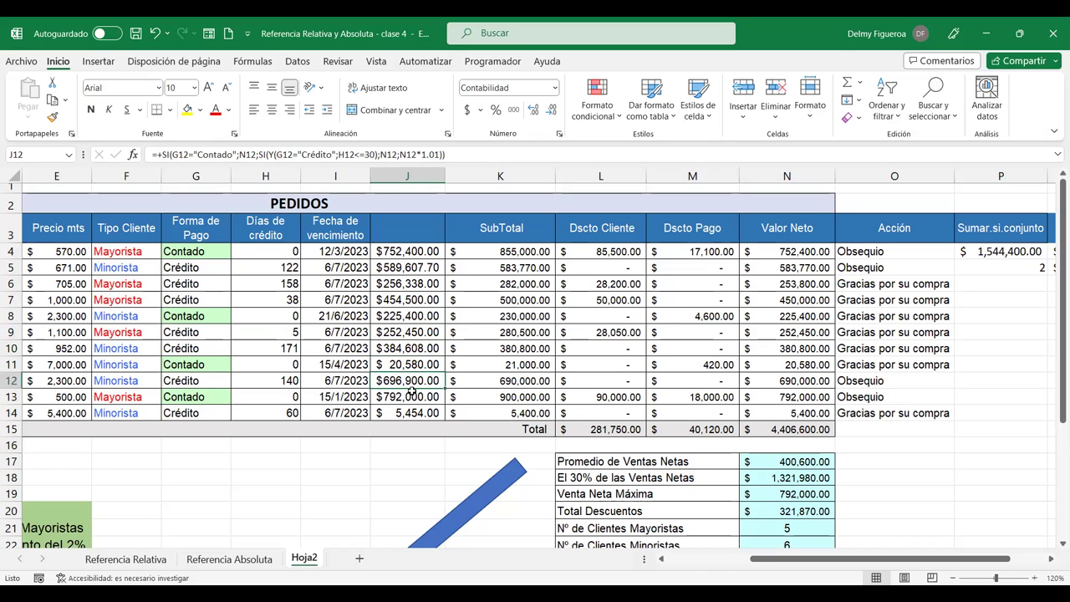
{"action": "left_click", "coordinate": [409, 392]}
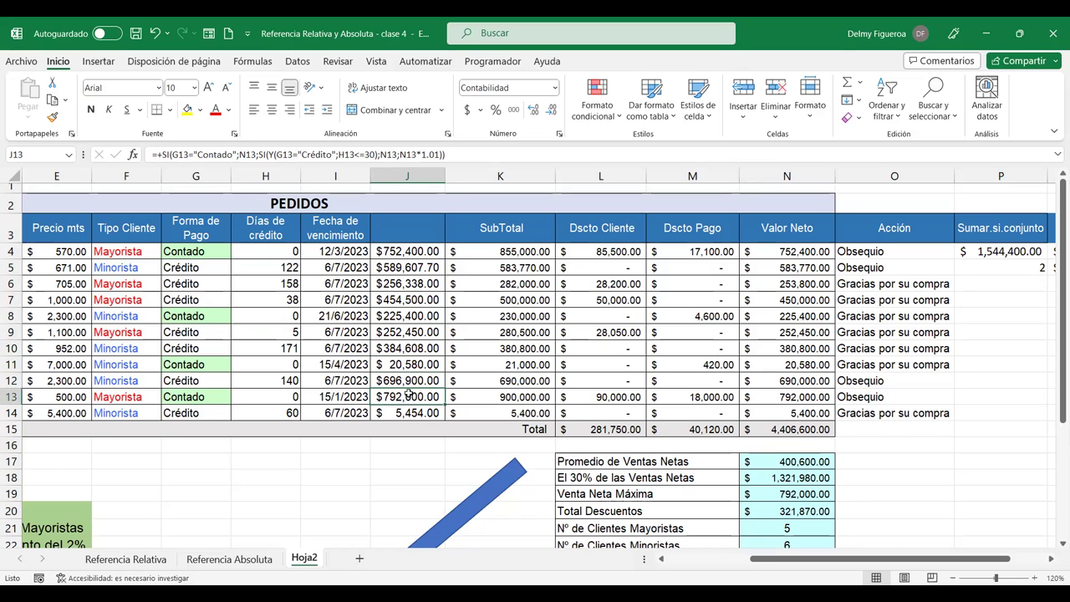
{"action": "left_click", "coordinate": [408, 409]}
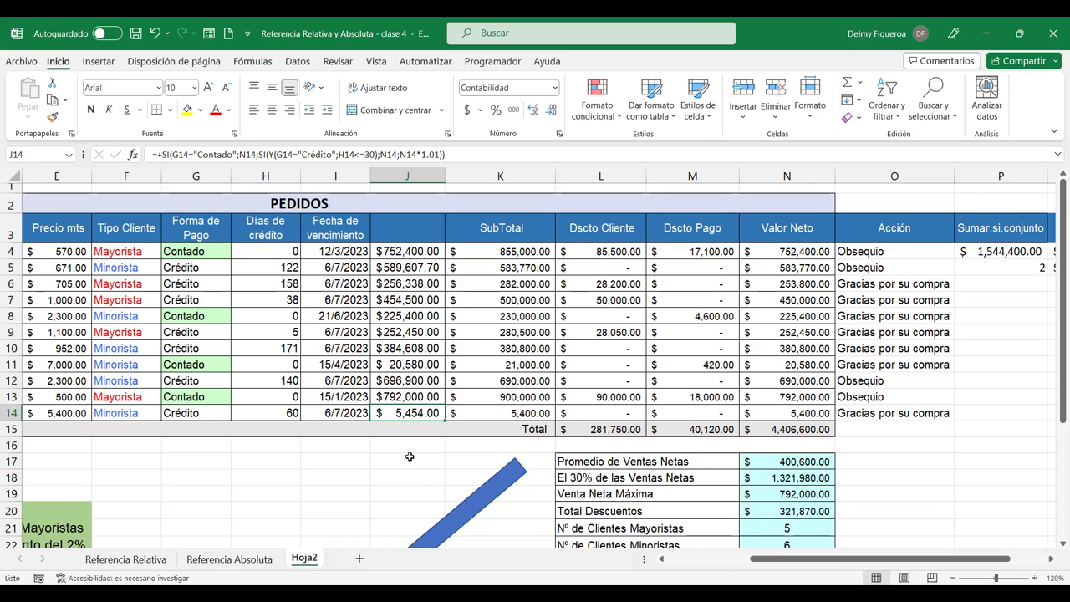
{"action": "left_click", "coordinate": [684, 560]}
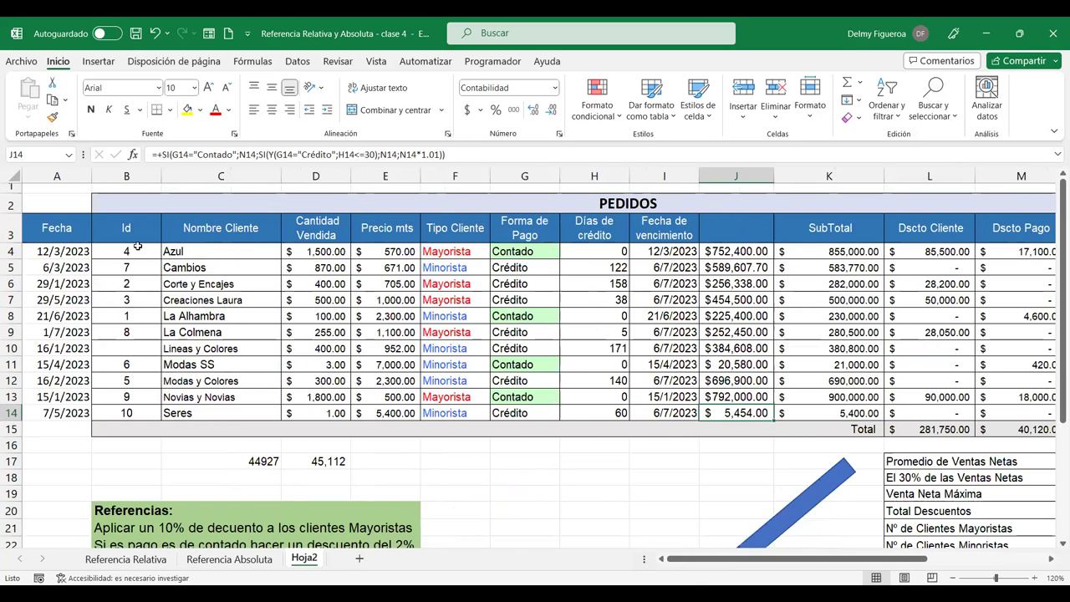
{"action": "left_click_drag", "start_coordinate": [65, 229], "coordinate": [95, 407]}
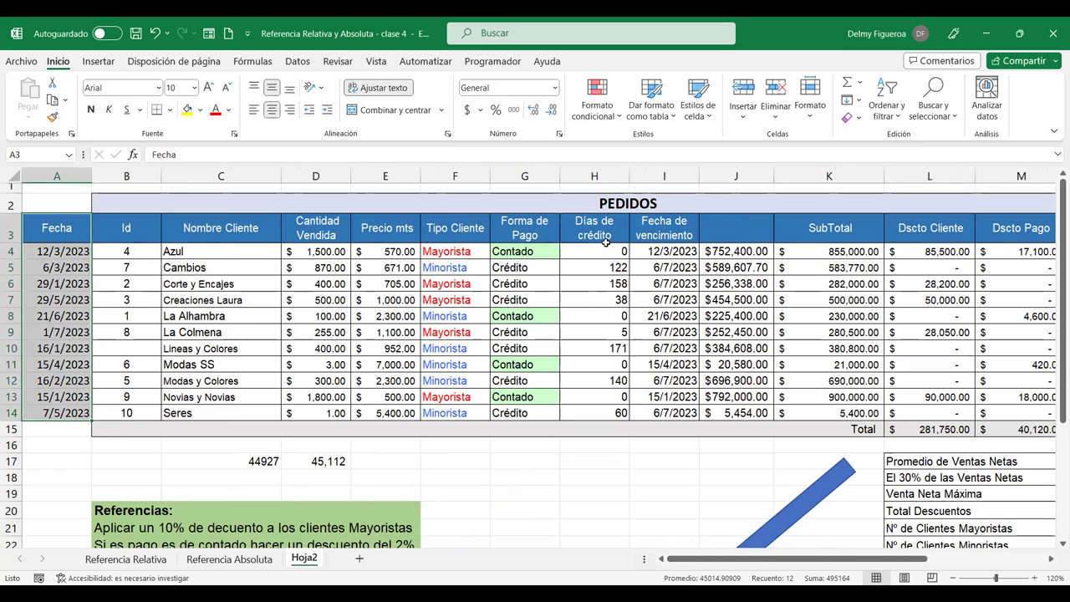
{"action": "left_click_drag", "start_coordinate": [604, 249], "coordinate": [604, 410]}
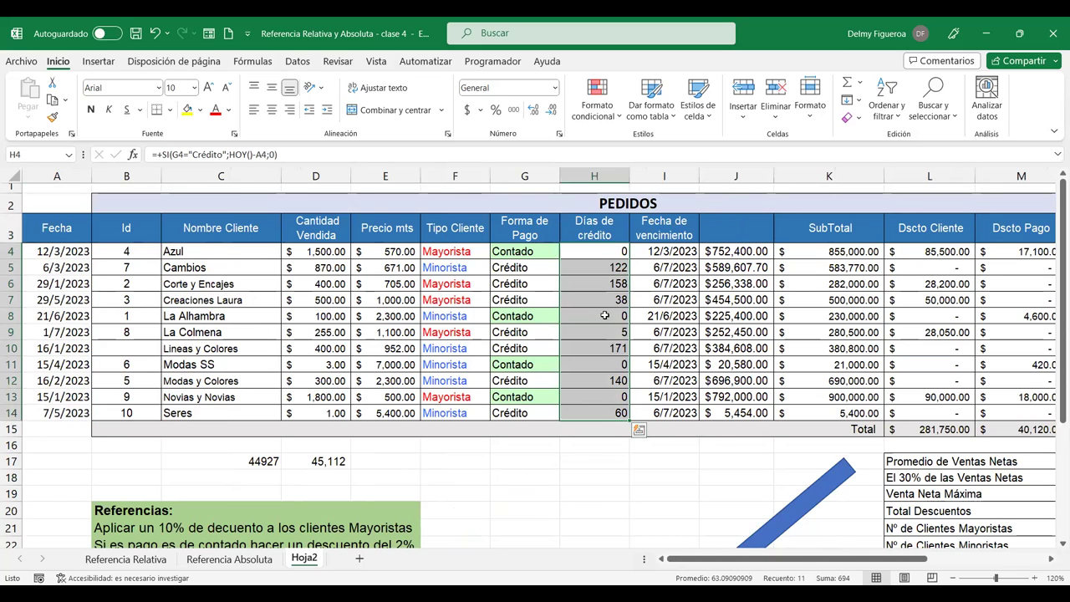
{"action": "left_click", "coordinate": [686, 251]}
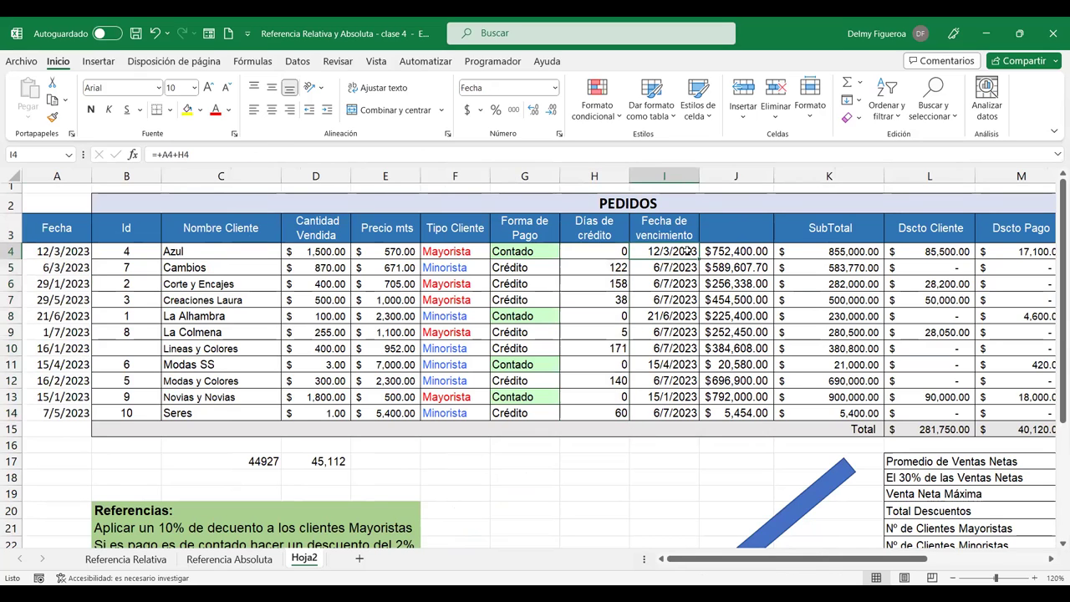
{"action": "left_click", "coordinate": [751, 229]}
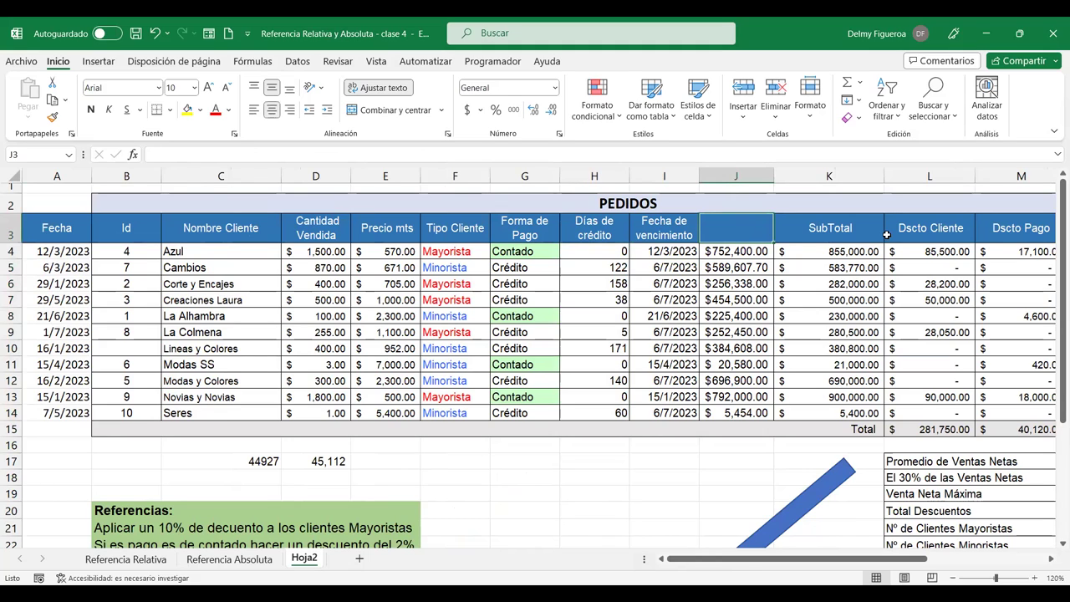
- Enter the header 'Monto final' in J3 and reselect that header cell
{"action": "type", "text": "Mo"}
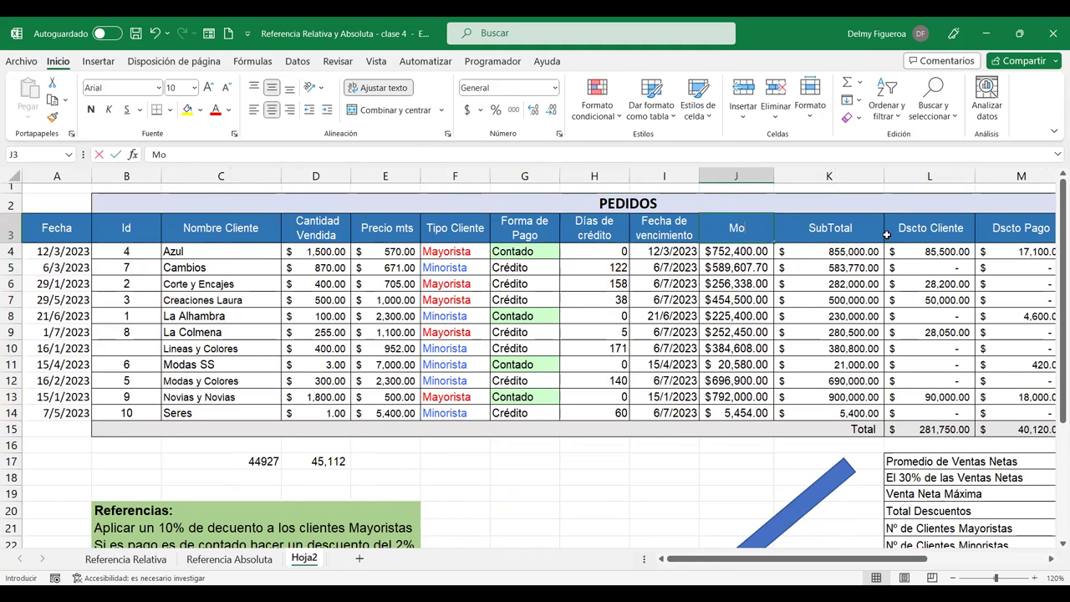
{"action": "type", "text": "nto final"}
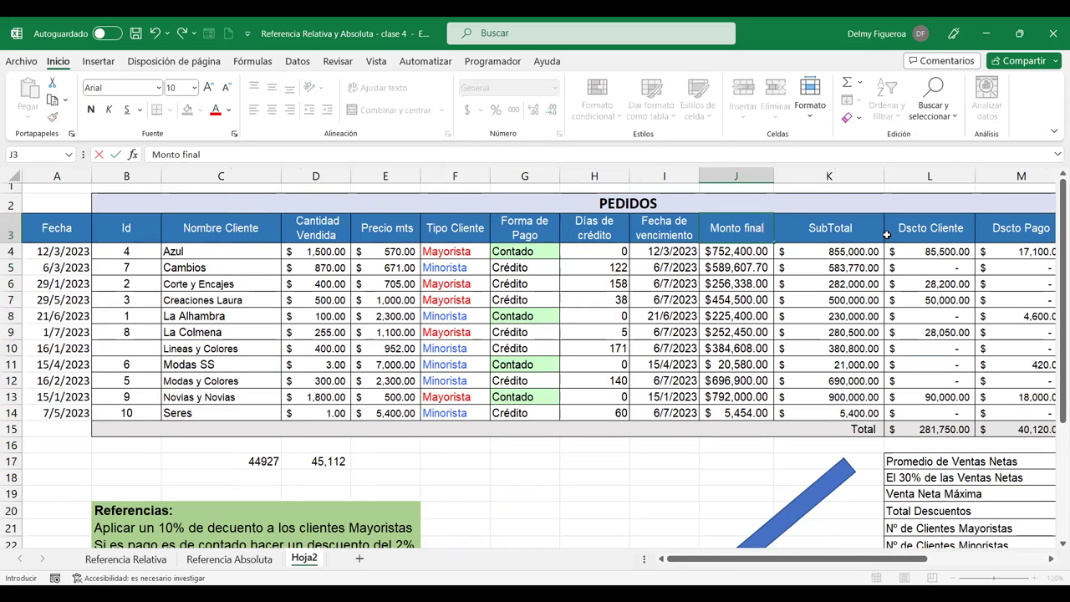
{"action": "key", "text": "Return"}
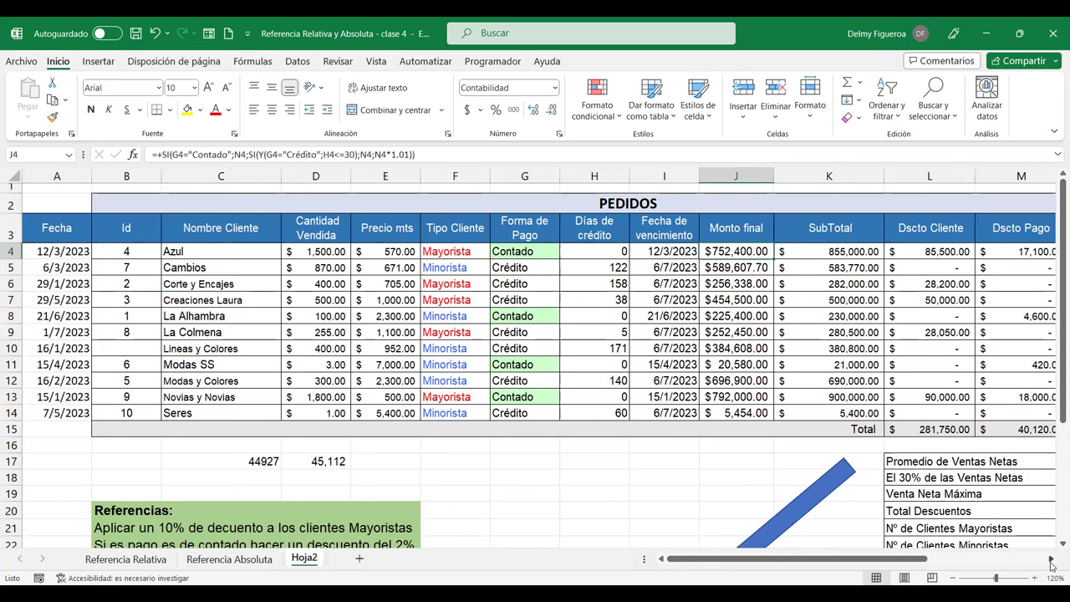
{"action": "left_click", "coordinate": [1052, 565]}
{"action": "left_click", "coordinate": [1051, 565]}
{"action": "left_click", "coordinate": [1052, 566]}
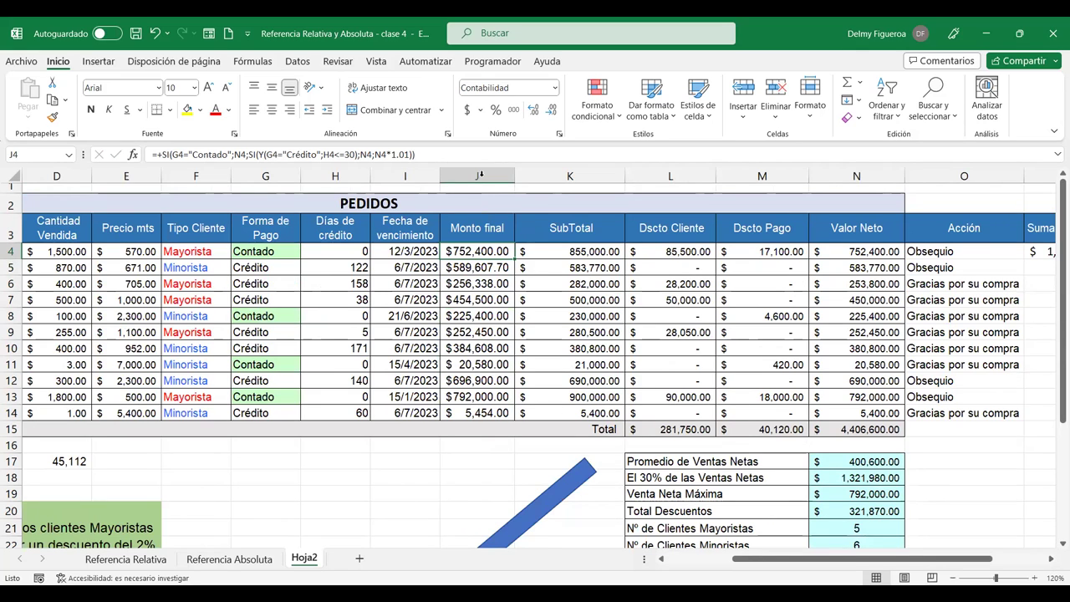
{"action": "left_click", "coordinate": [477, 227]}
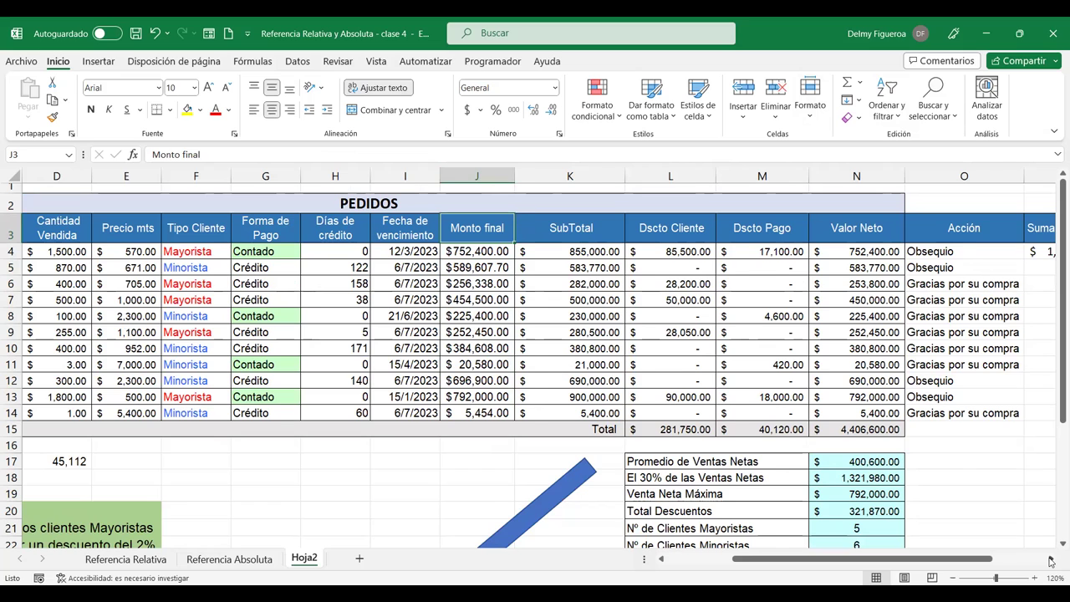
- Review the Sumar.si.conjunto and Recargo columns, then check the Monto final formula in J4
{"action": "left_click", "coordinate": [1051, 562]}
{"action": "left_click", "coordinate": [1051, 562]}
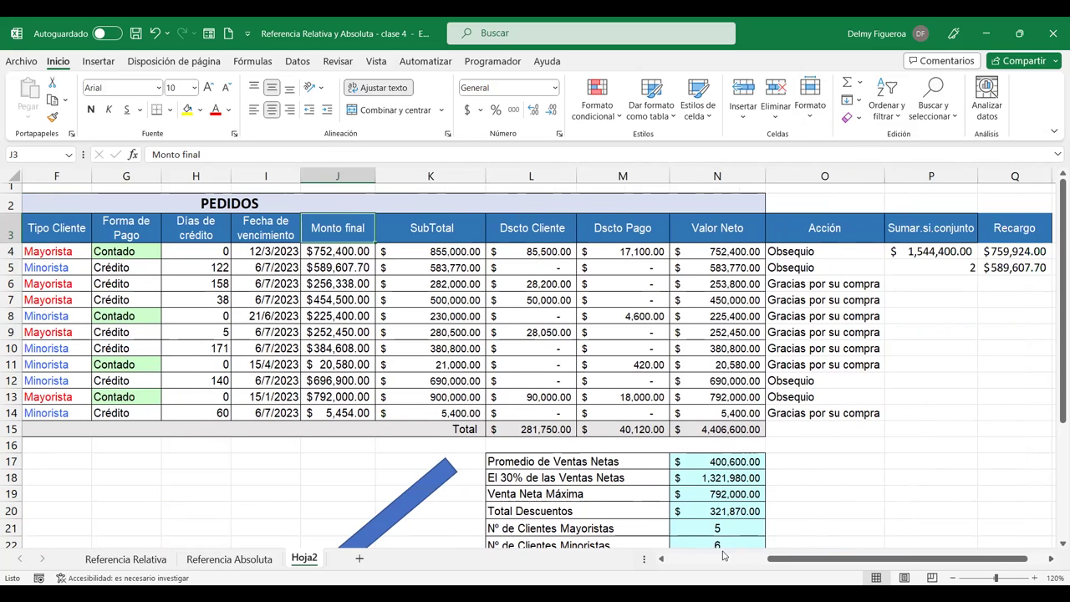
{"action": "left_click", "coordinate": [712, 561]}
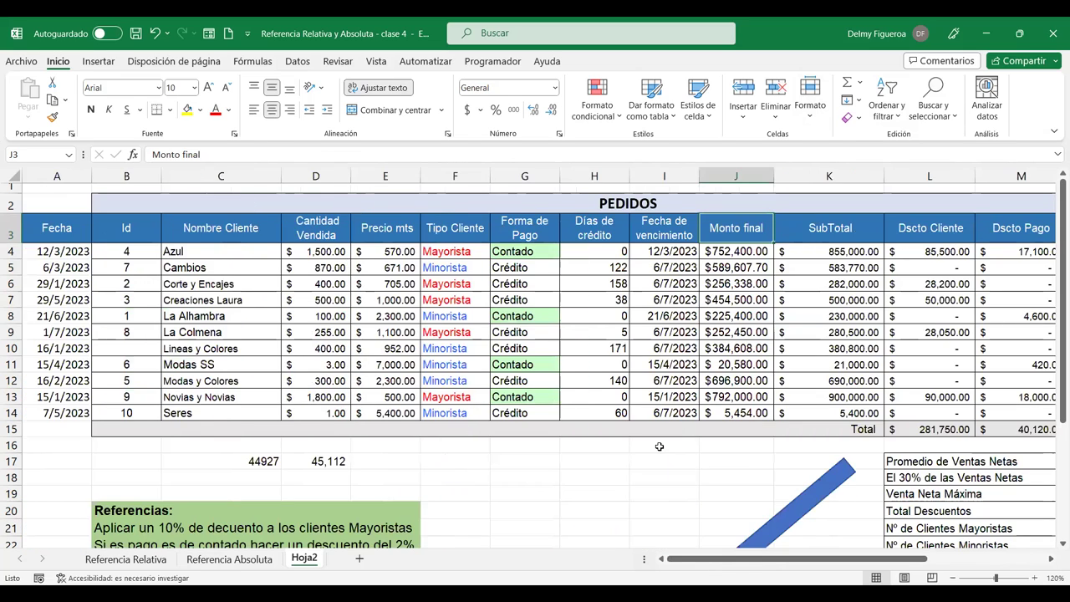
{"action": "left_click", "coordinate": [746, 255]}
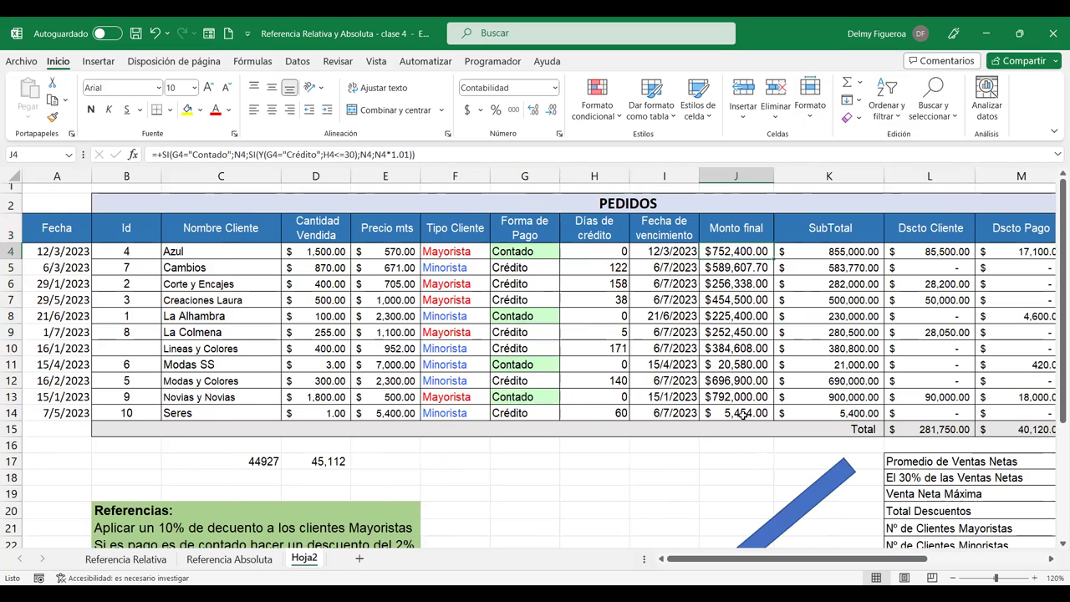
{"action": "left_click", "coordinate": [741, 457]}
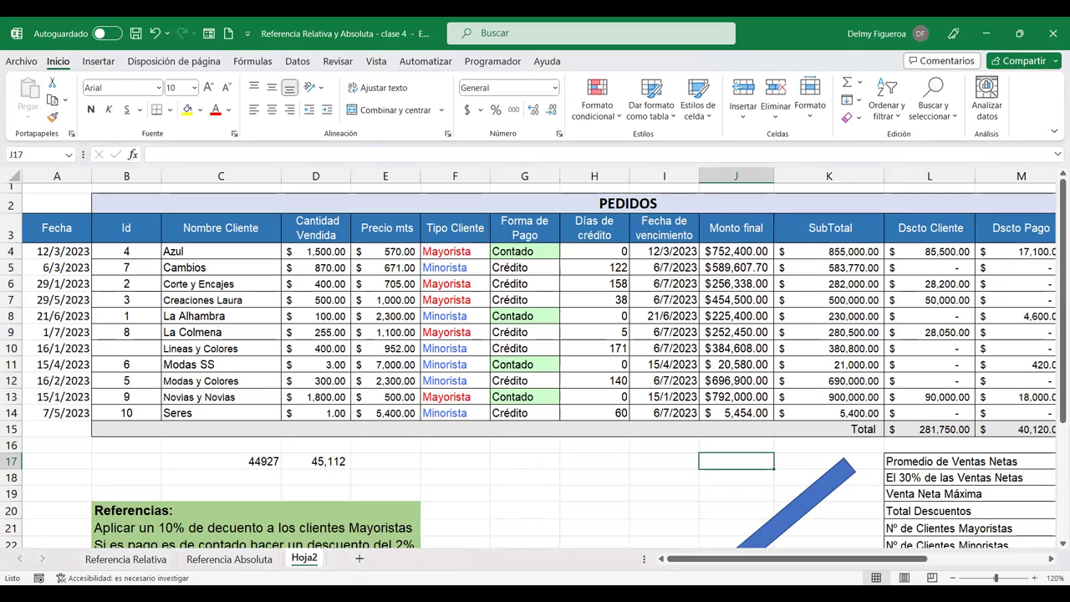
{"action": "left_click", "coordinate": [76, 187]}
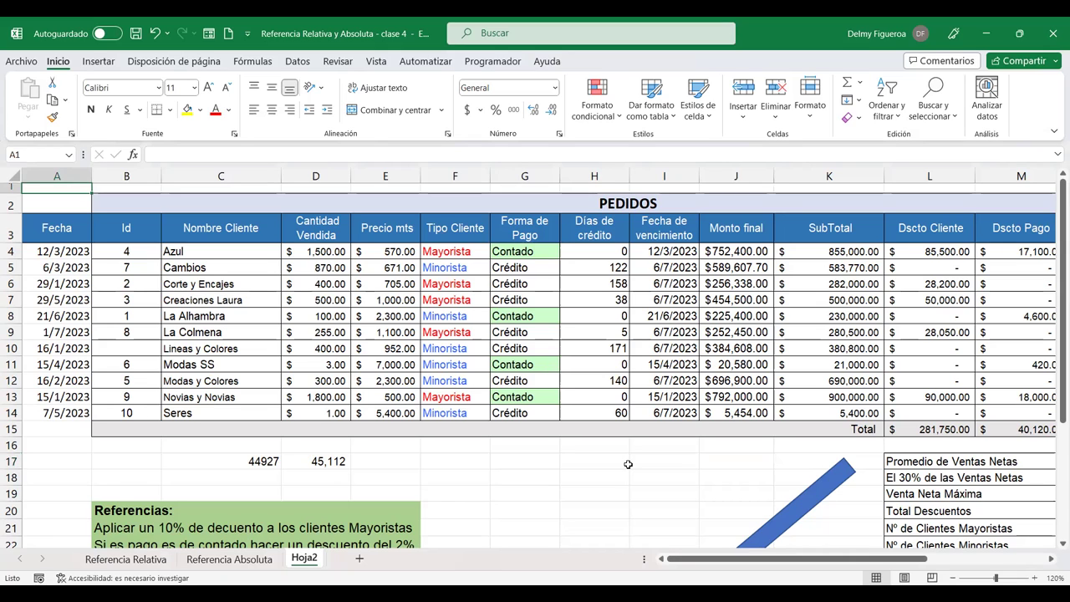
{"action": "left_click", "coordinate": [691, 443]}
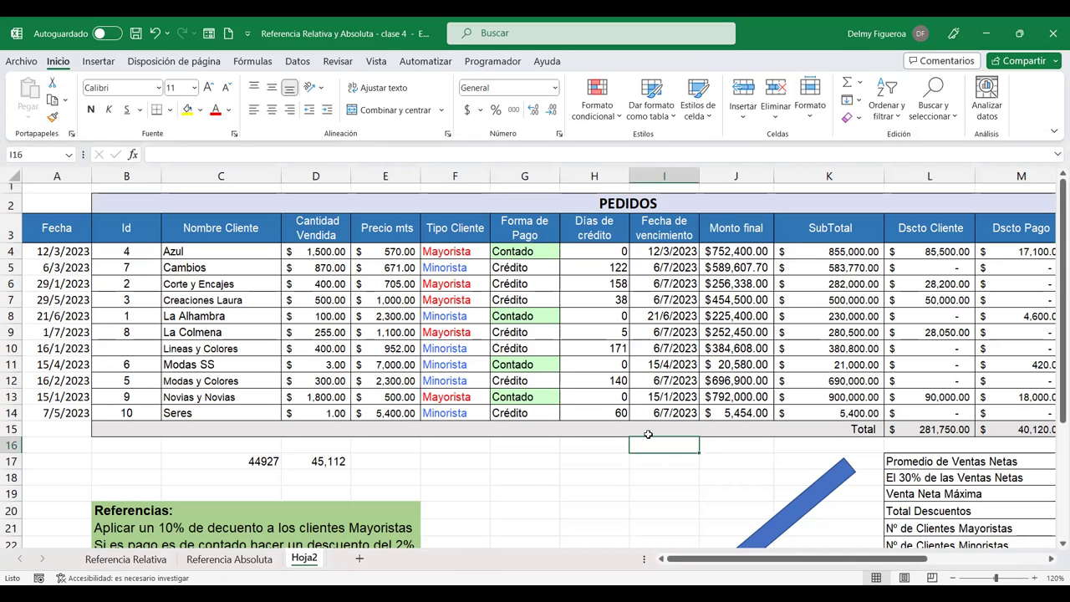
{"action": "left_click", "coordinate": [530, 479]}
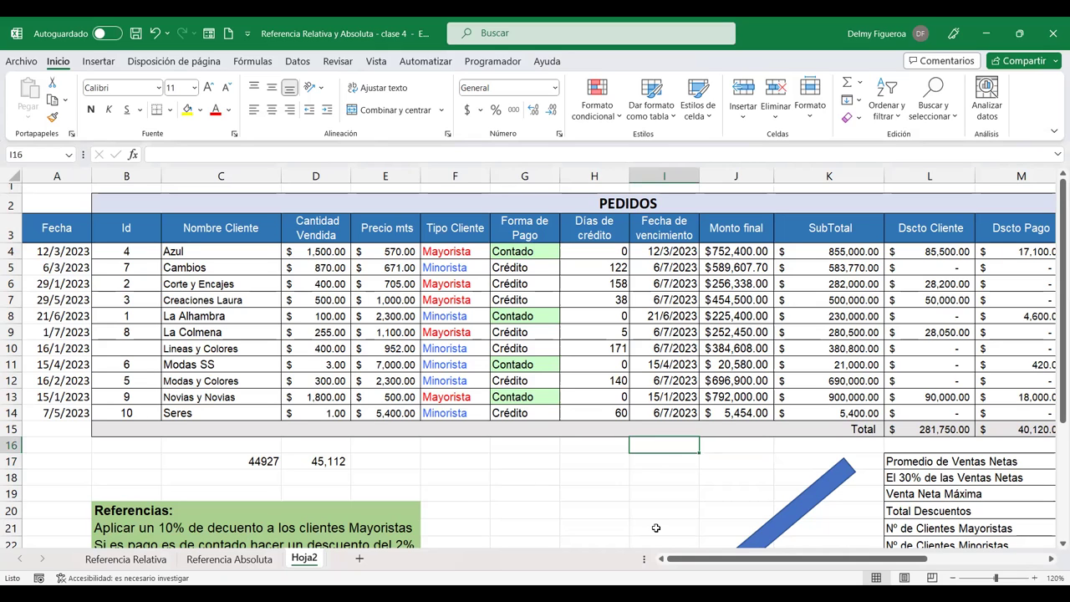
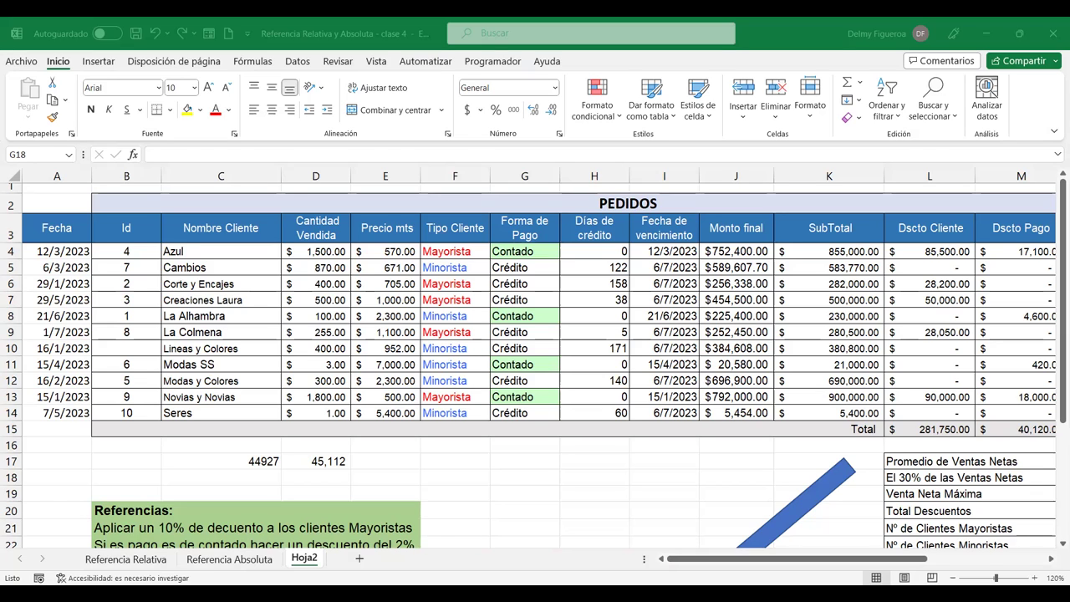
- Copy the sales table and add a new blank sheet, Hoja3, after Hoja2
{"action": "key", "text": "ctrl+c"}
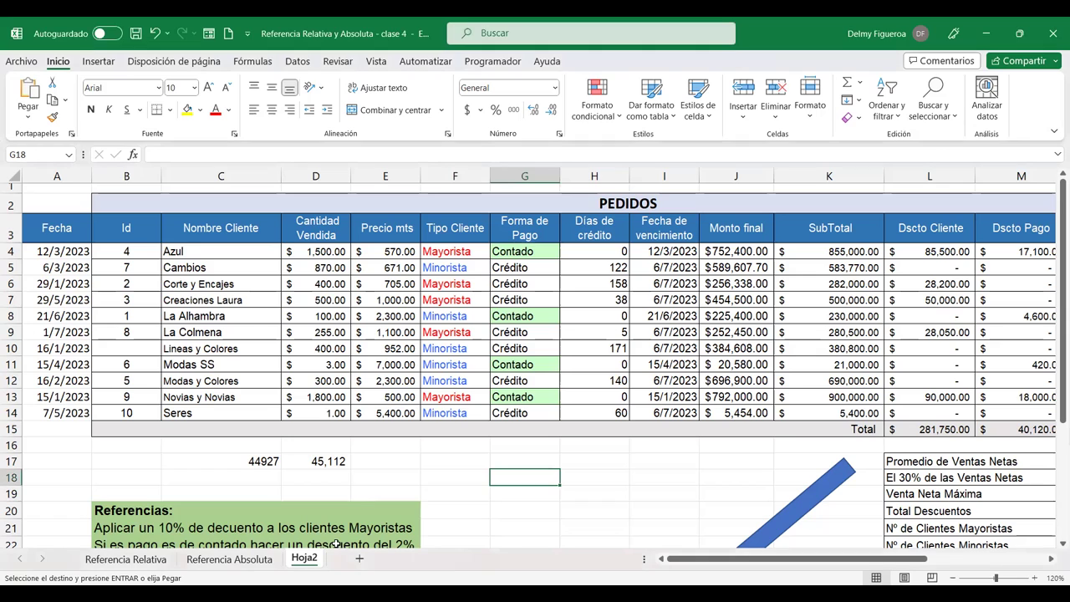
{"action": "left_click", "coordinate": [360, 559]}
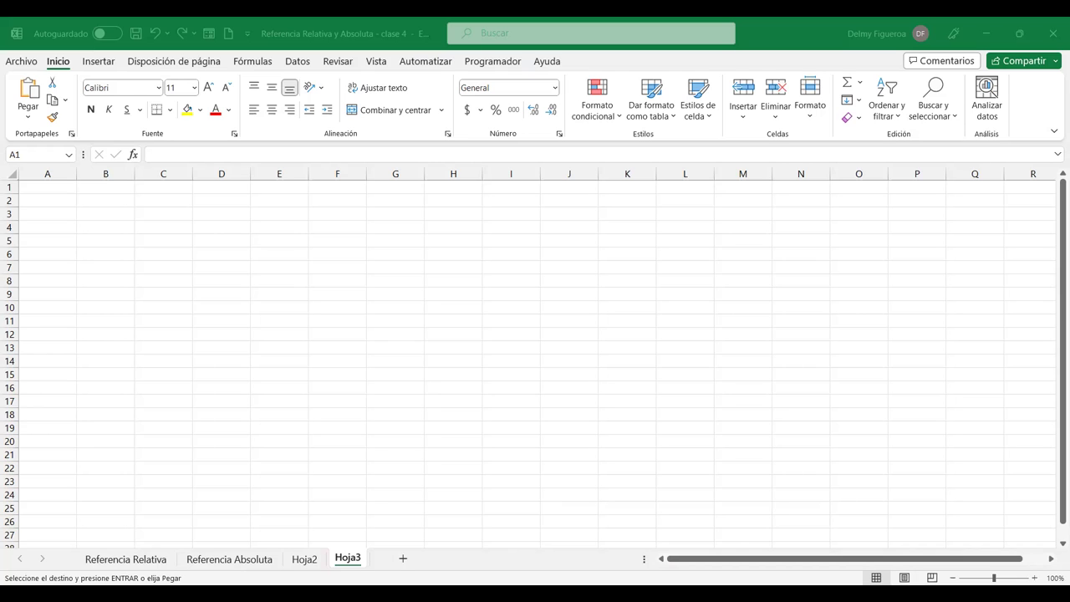
- Paste the REGISTRO DE VENTAS AÑO 2020 table into Hoja3 as values, autofit column A, and zoom to 120%
{"action": "left_click", "coordinate": [11, 173]}
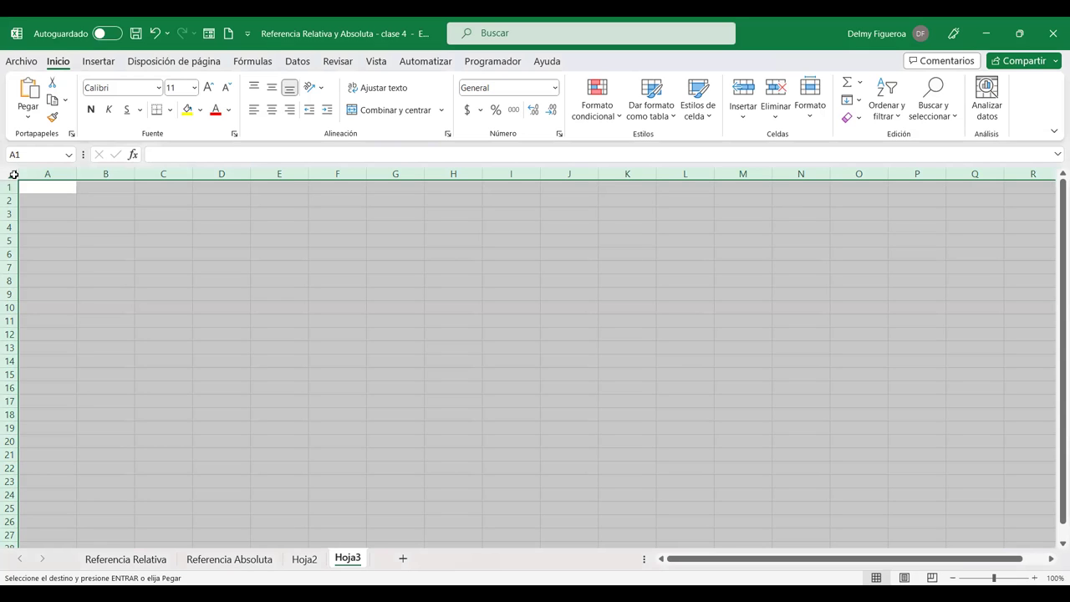
{"action": "right_click", "coordinate": [13, 174]}
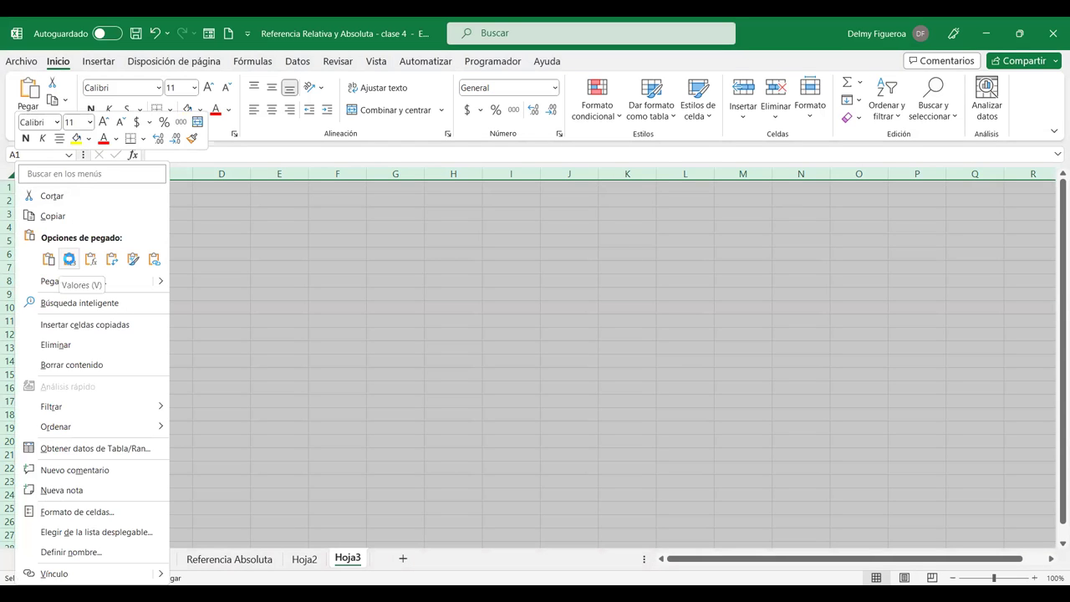
{"action": "left_click", "coordinate": [69, 259]}
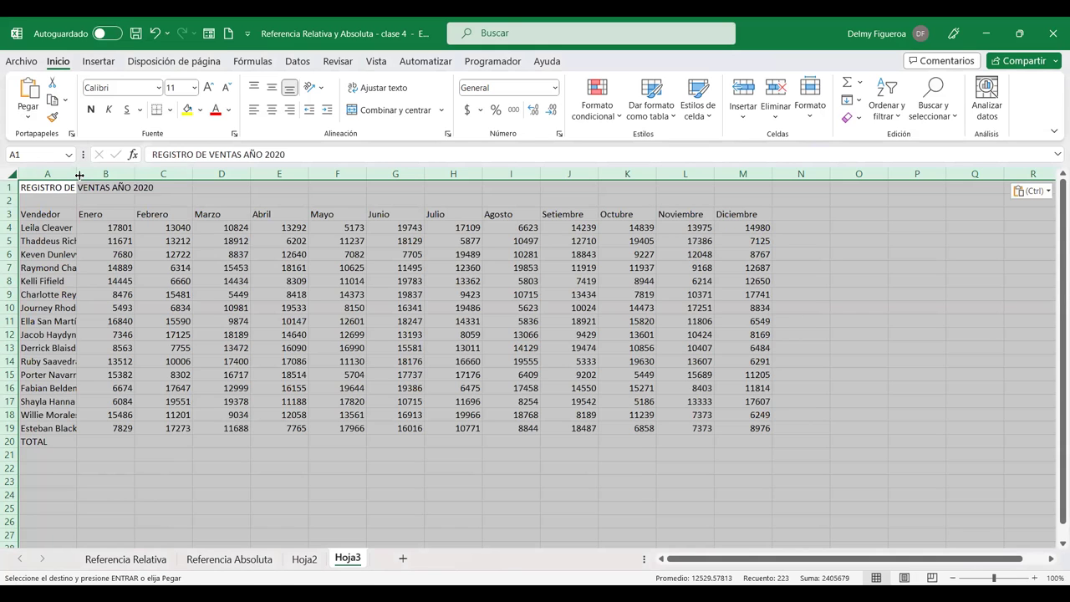
{"action": "left_click", "coordinate": [66, 187]}
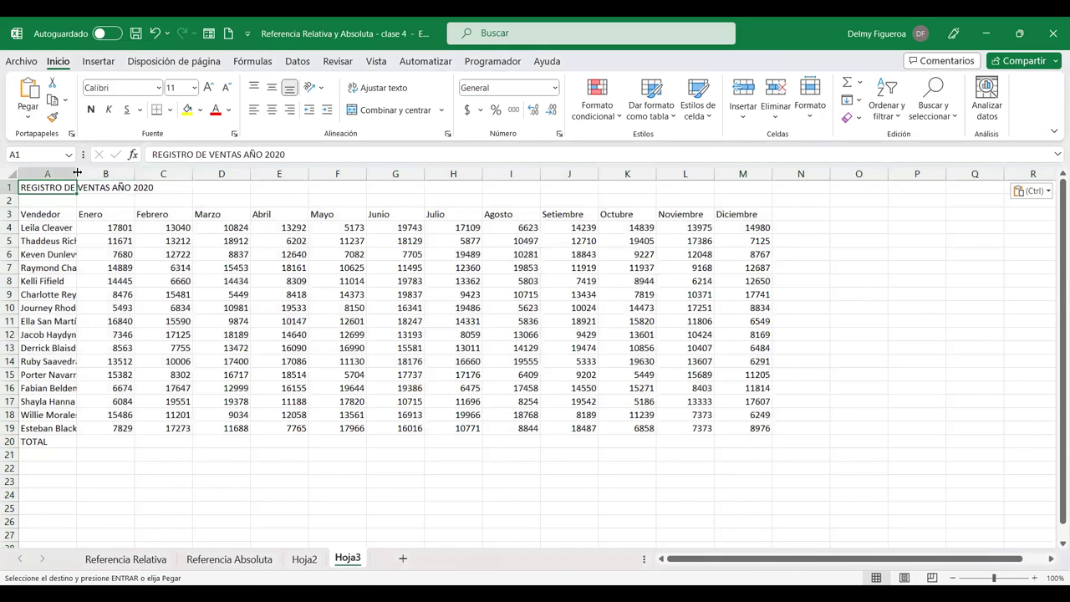
{"action": "double_click", "coordinate": [77, 172]}
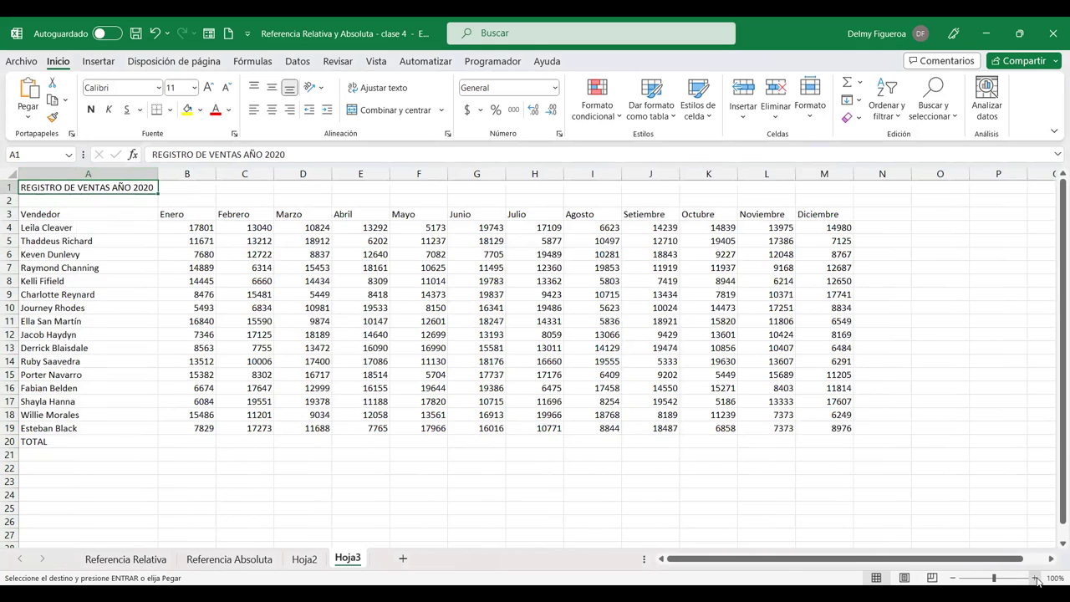
{"action": "left_click", "coordinate": [1035, 578]}
{"action": "left_click", "coordinate": [1035, 578]}
{"action": "left_click", "coordinate": [232, 500]}
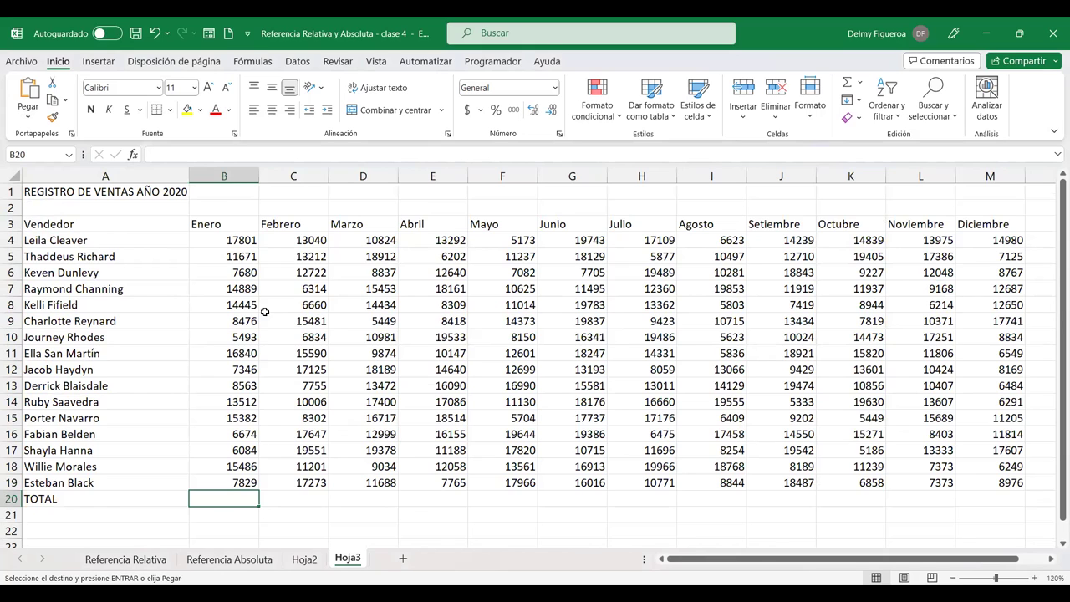
- AutoSum January in B20 and fill the monthly totals across to M20
{"action": "left_click", "coordinate": [846, 80]}
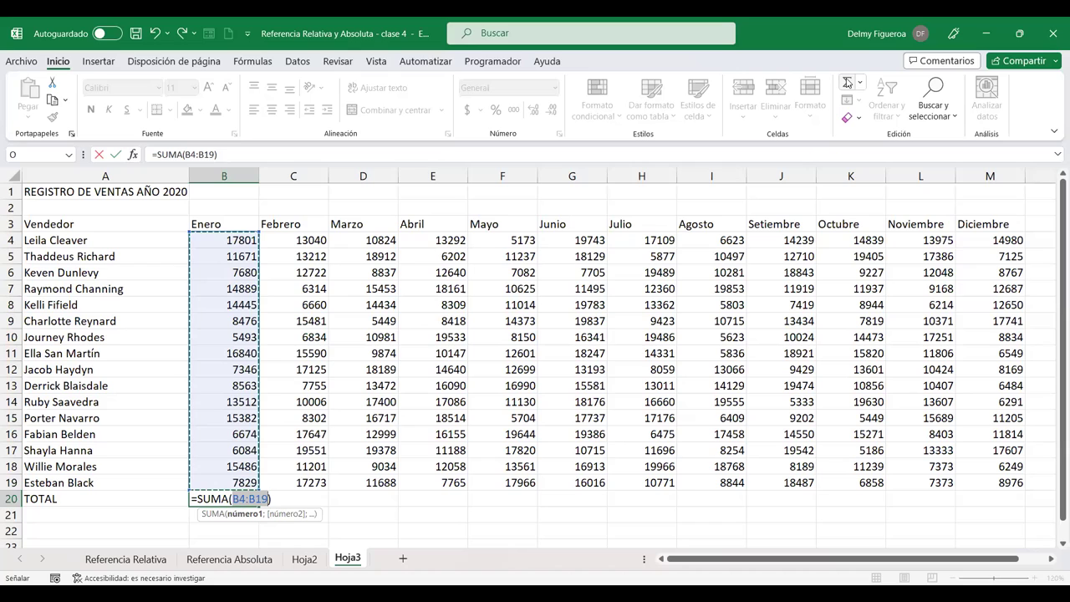
{"action": "key", "text": "Return"}
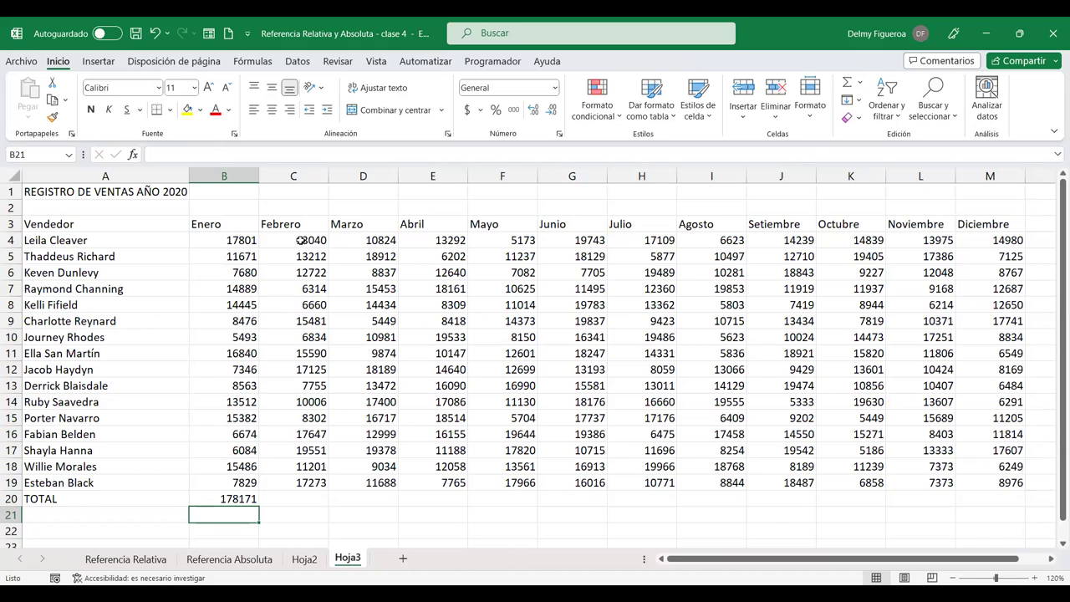
{"action": "left_click", "coordinate": [232, 498]}
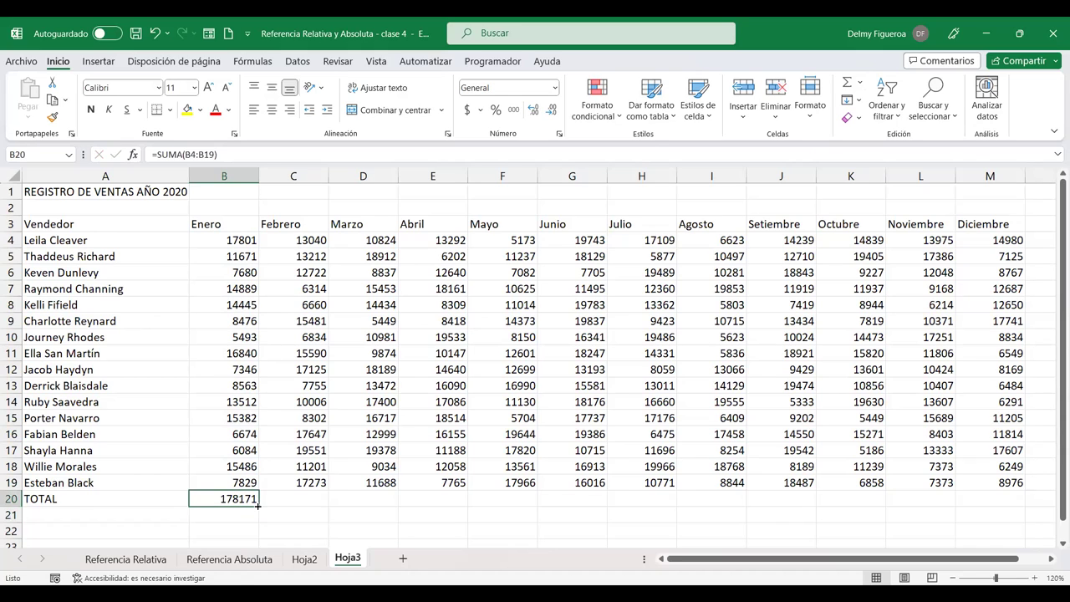
{"action": "left_click_drag", "start_coordinate": [422, 504], "coordinate": [1007, 508]}
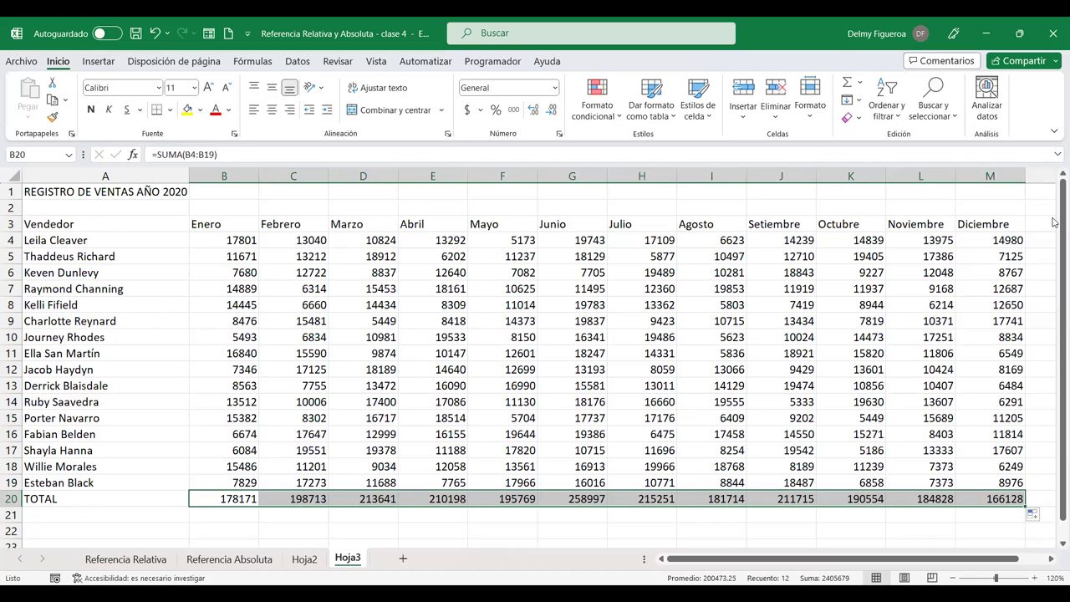
- AutoSum row 4 in N4 and fill the yearly totals down to N20, giving 2405679
{"action": "left_click", "coordinate": [1041, 240]}
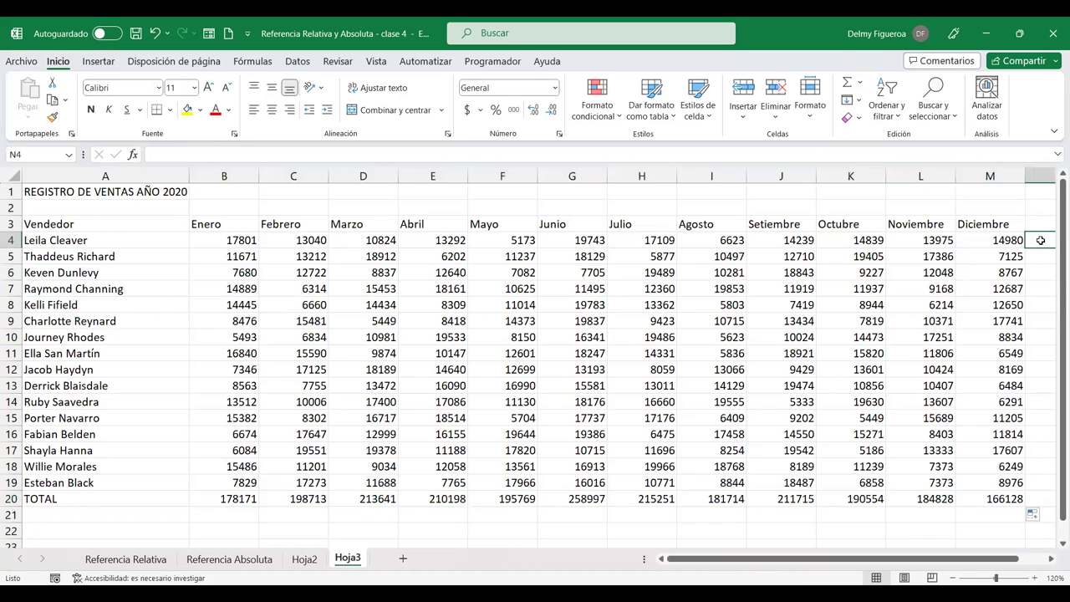
{"action": "left_click", "coordinate": [847, 82]}
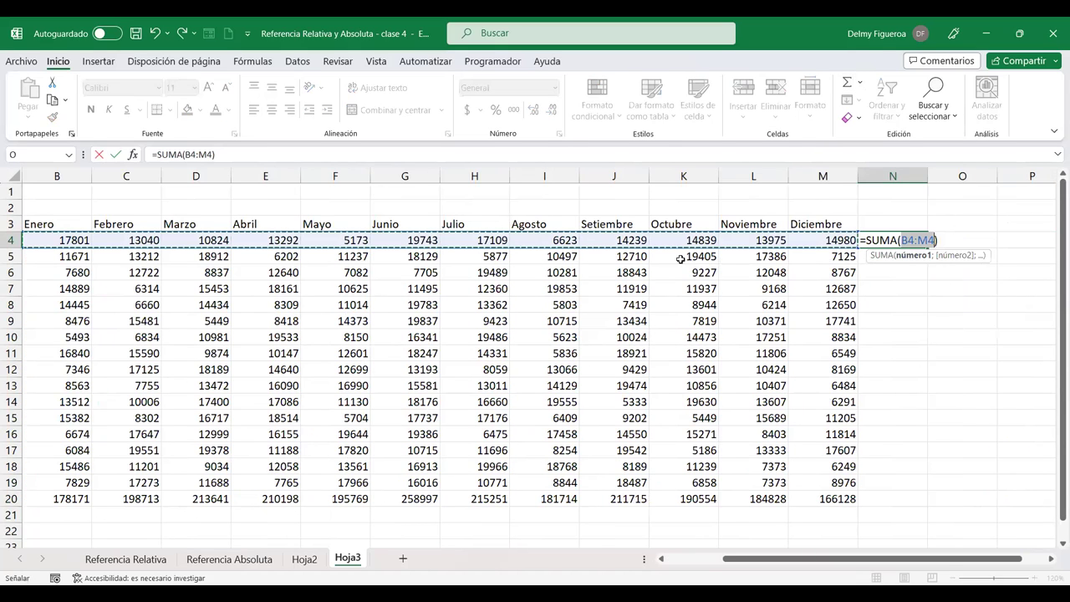
{"action": "key", "text": "Return"}
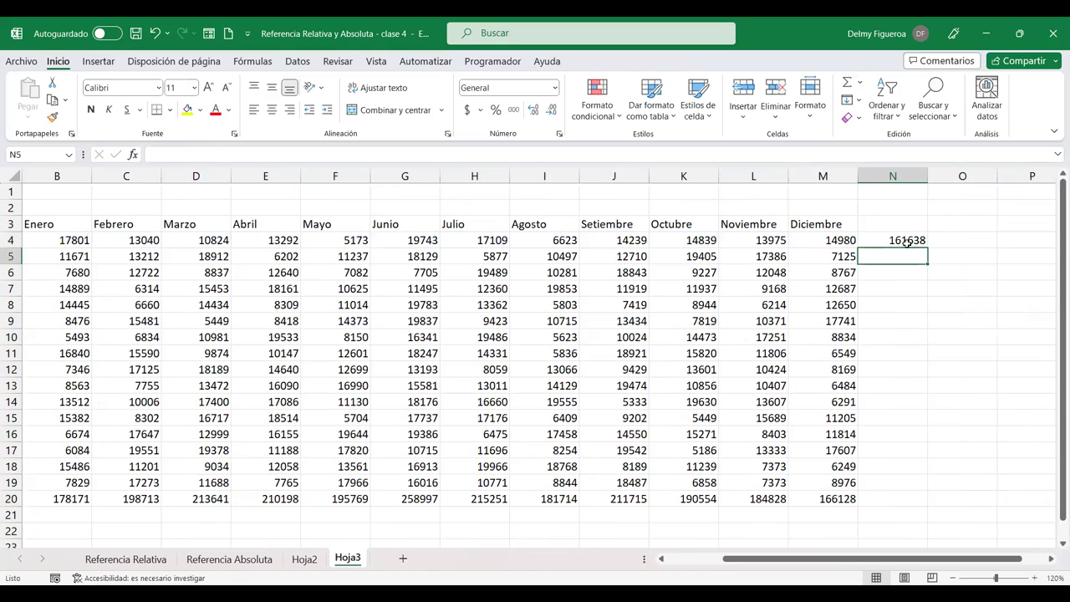
{"action": "left_click", "coordinate": [907, 241]}
{"action": "left_click_drag", "start_coordinate": [928, 248], "coordinate": [930, 506]}
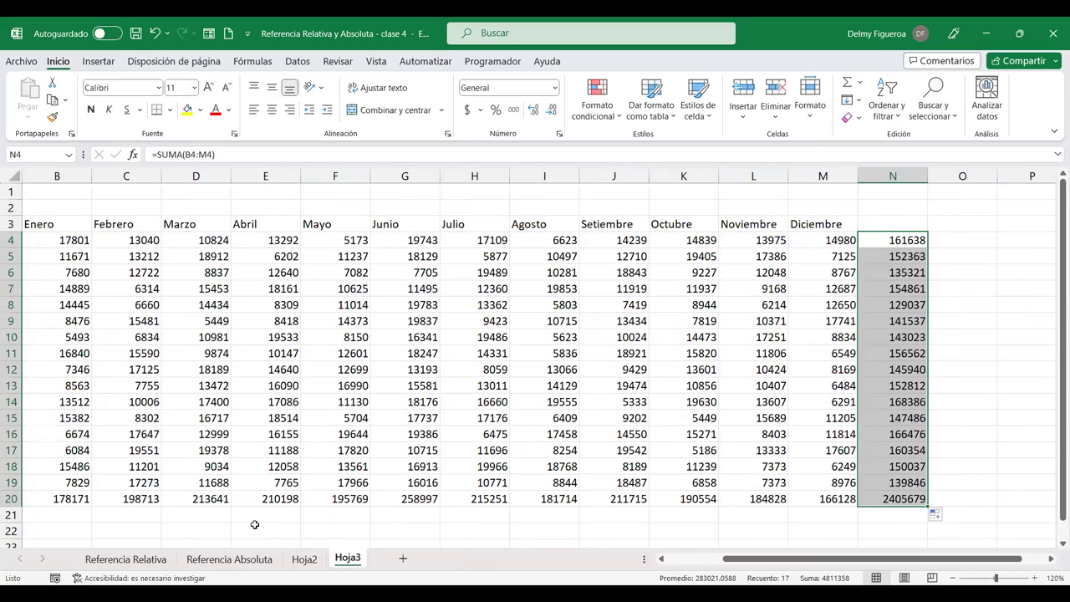
{"action": "left_click", "coordinate": [68, 512]}
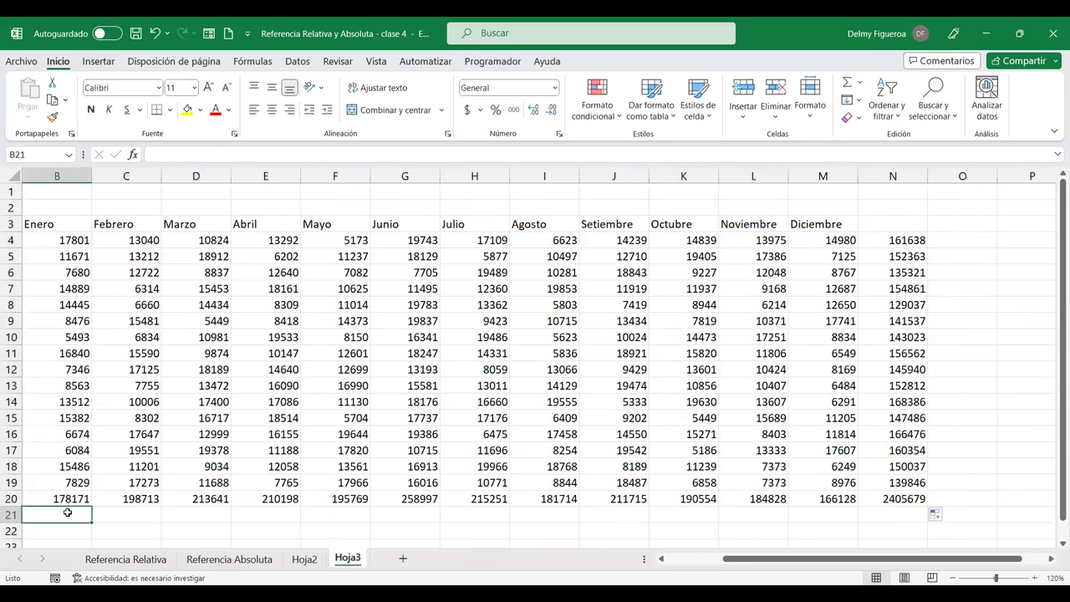
- Label A21 'Porcentaje', correcting the first letter to a capital P
{"action": "key", "text": "Left"}
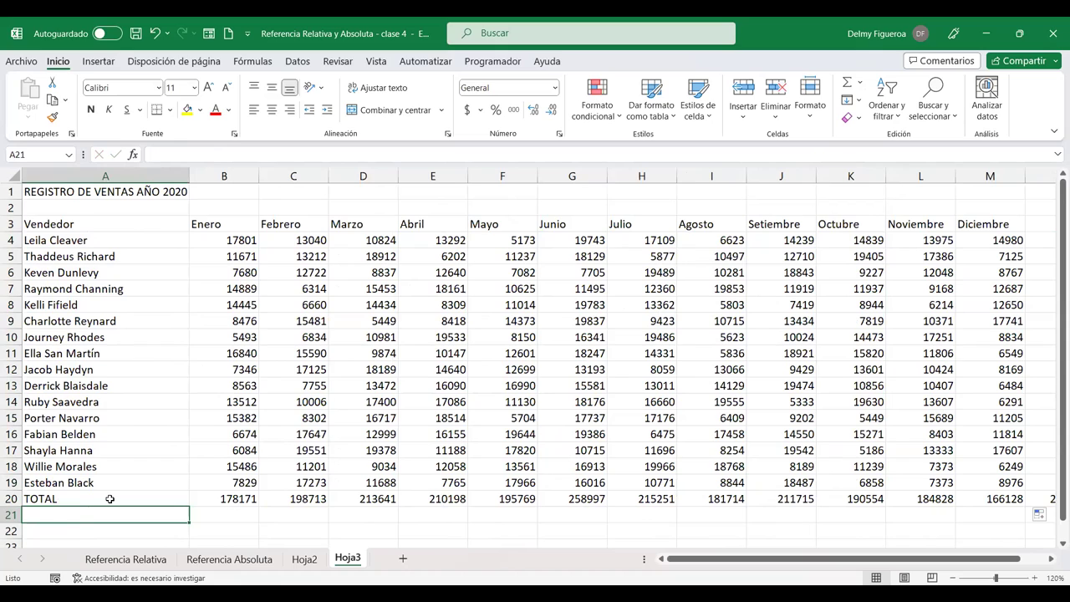
{"action": "left_click", "coordinate": [982, 237]}
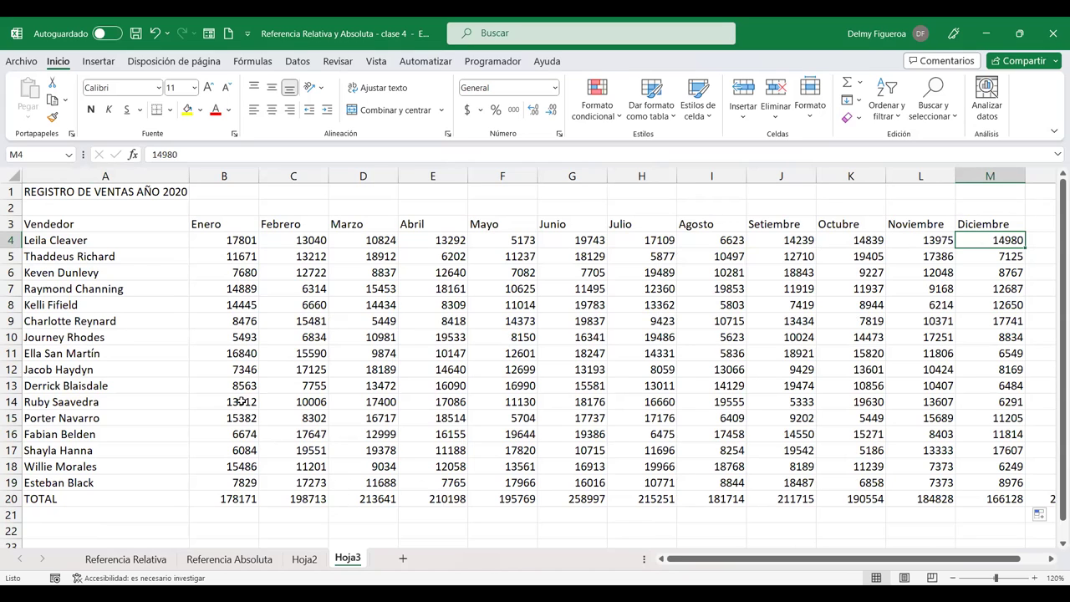
{"action": "left_click", "coordinate": [238, 513]}
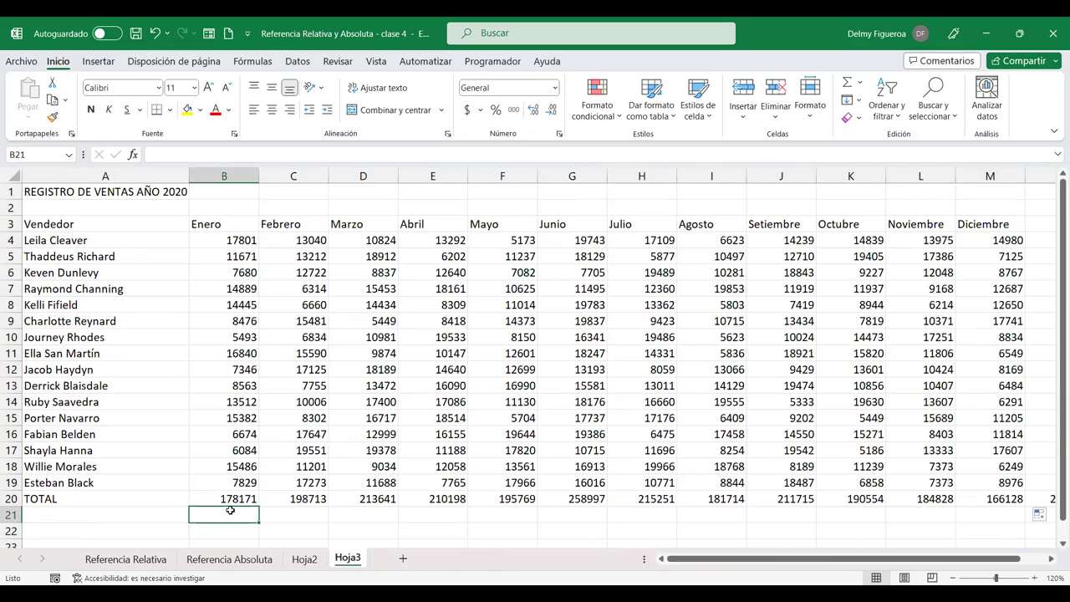
{"action": "left_click", "coordinate": [122, 514]}
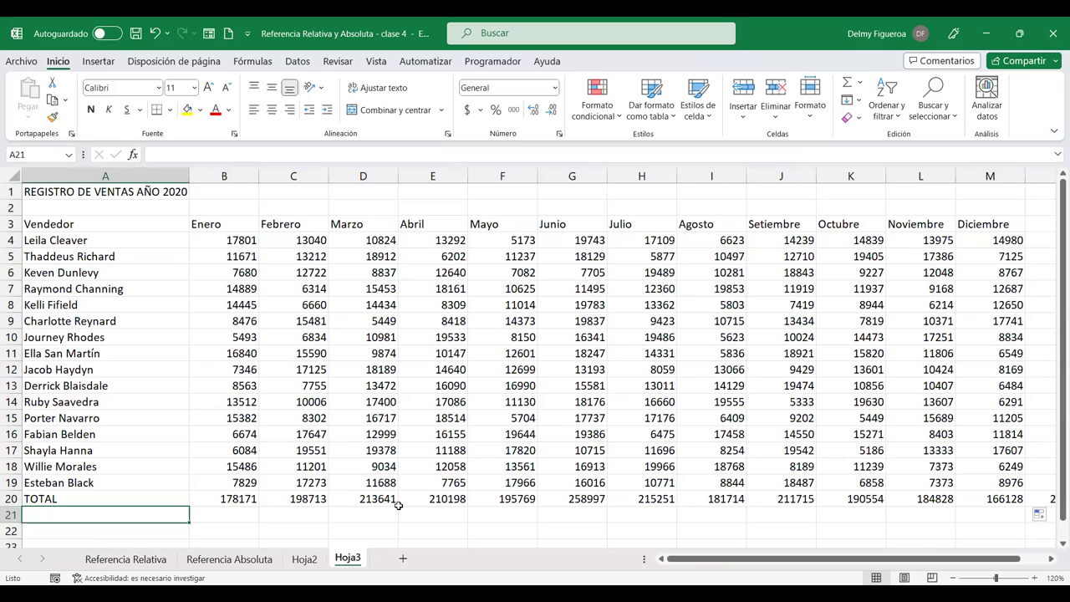
{"action": "type", "text": "porcentaje"}
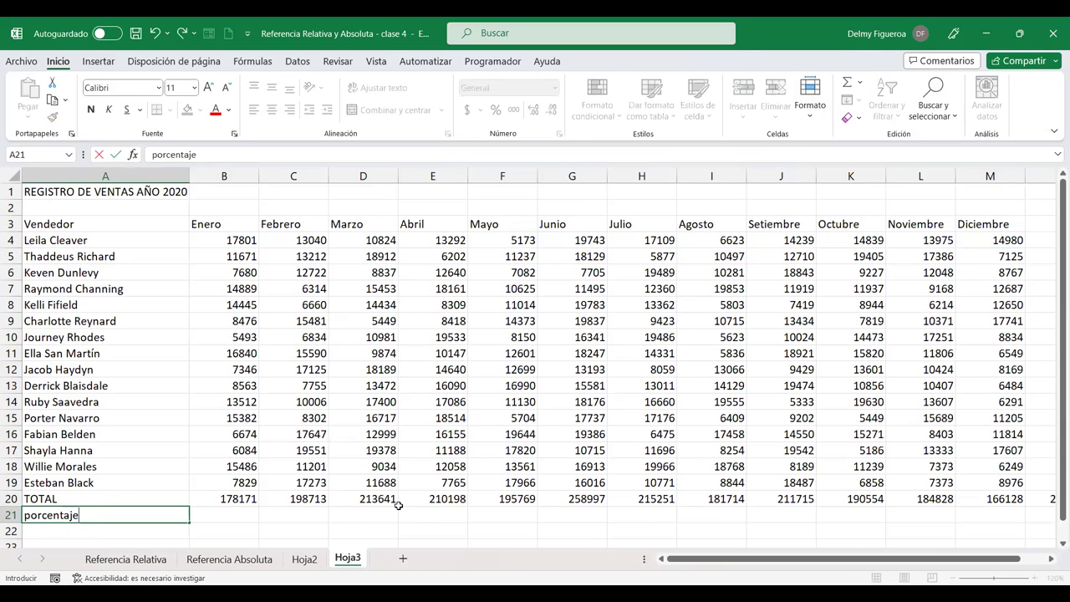
{"action": "key", "text": "Return"}
{"action": "key", "text": "Up"}
{"action": "key", "text": "F2"}
{"action": "key", "text": "Home"}
{"action": "key", "text": "Delete"}
{"action": "type", "text": "P"}
{"action": "key", "text": "Return"}
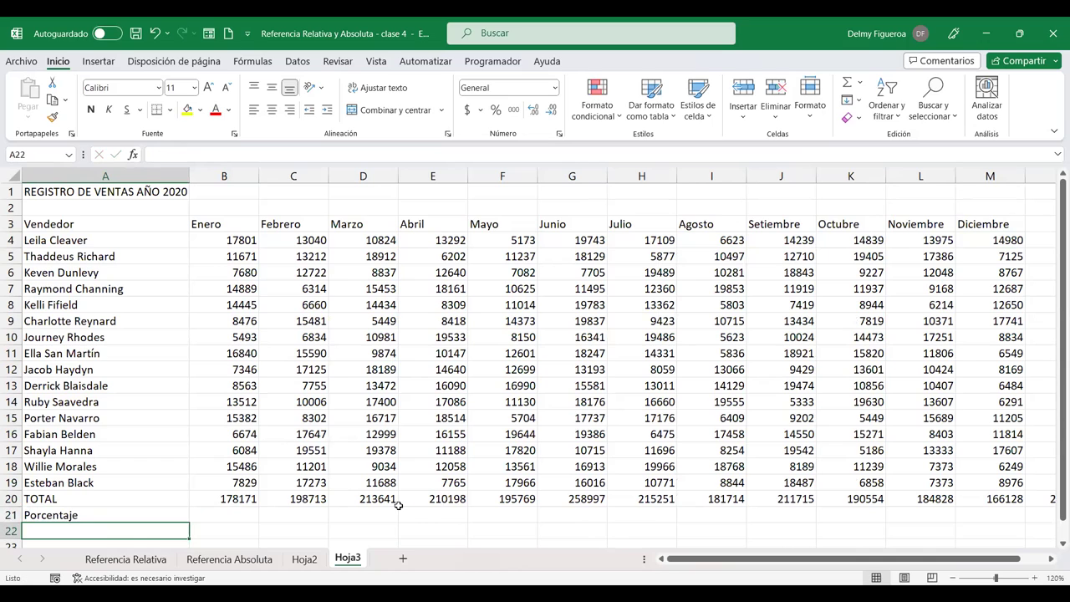
- Add the headers TOTAL in N3 and Porcentaje in O3
{"action": "left_click", "coordinate": [1034, 224]}
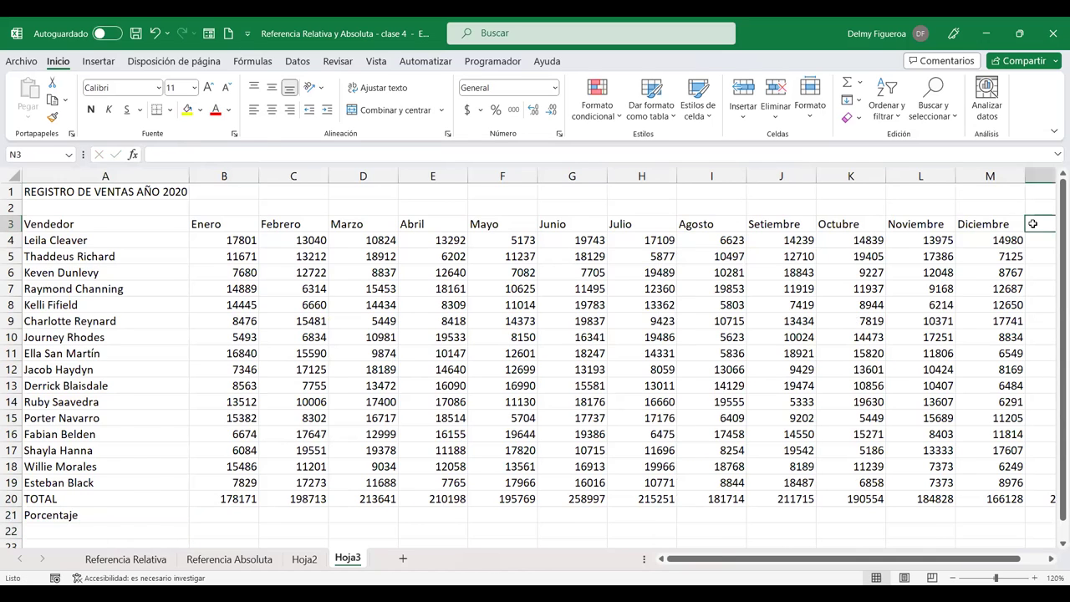
{"action": "key", "text": "Right"}
{"action": "key", "text": "Right"}
{"action": "key", "text": "Left"}
{"action": "key", "text": "Left"}
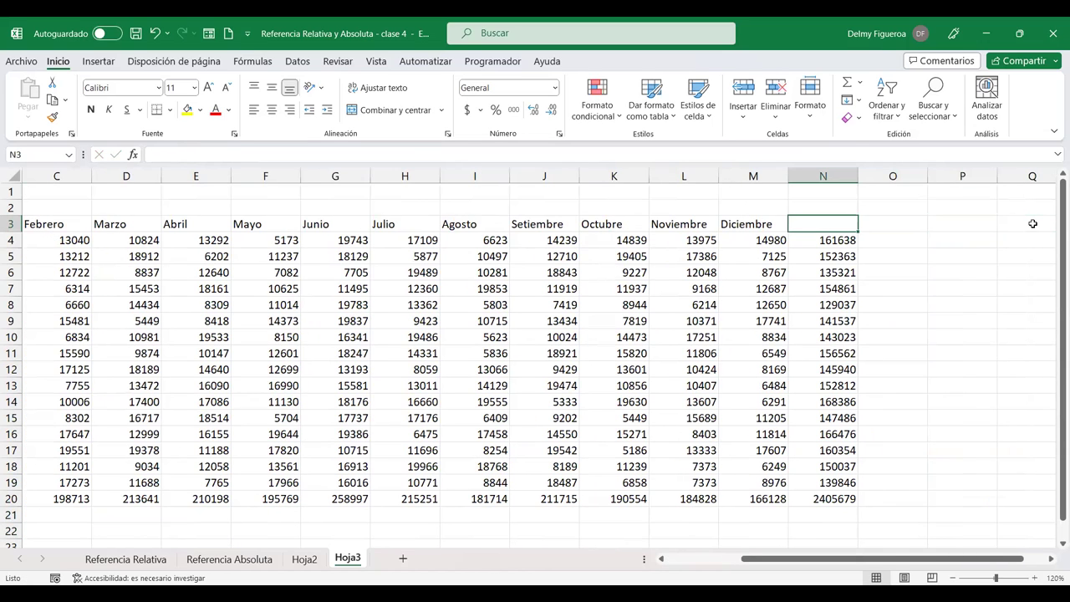
{"action": "type", "text": "TO"}
{"action": "type", "text": "TAL"}
{"action": "key", "text": "Tab"}
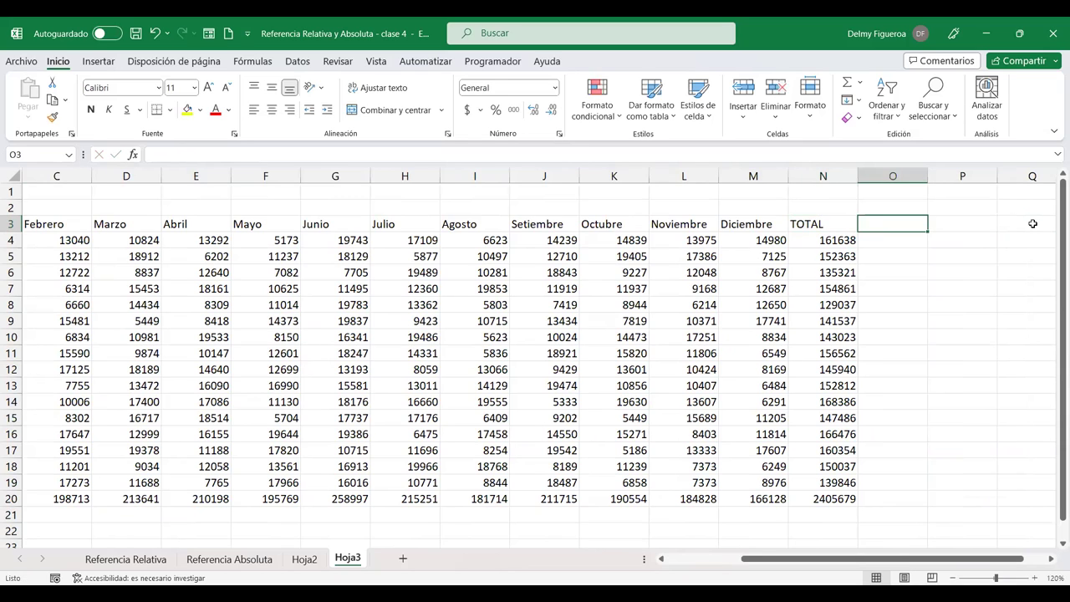
{"action": "type", "text": "Porcentaje"}
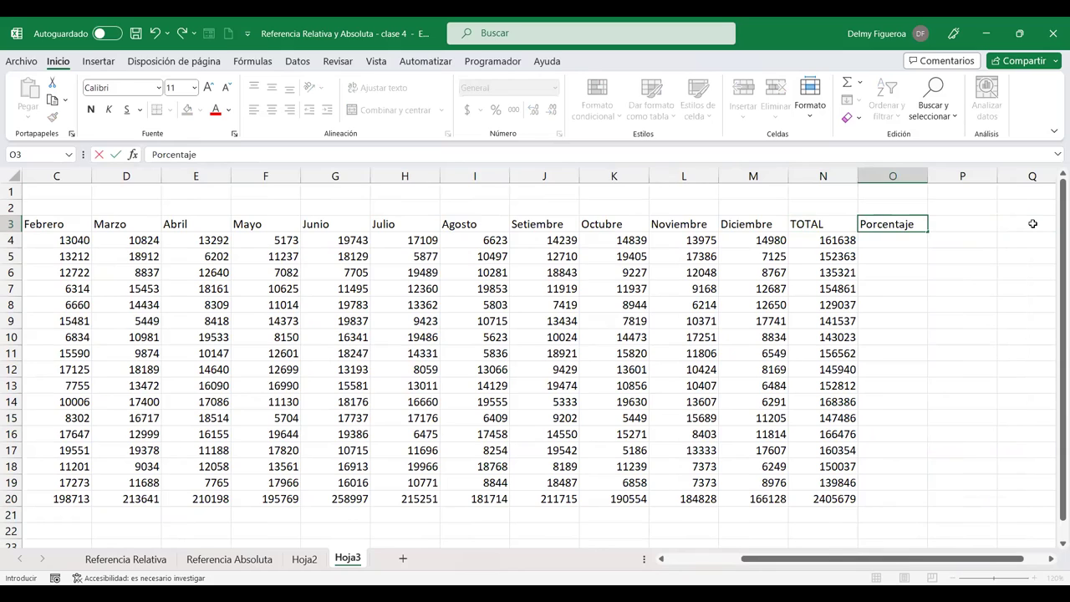
{"action": "key", "text": "Return"}
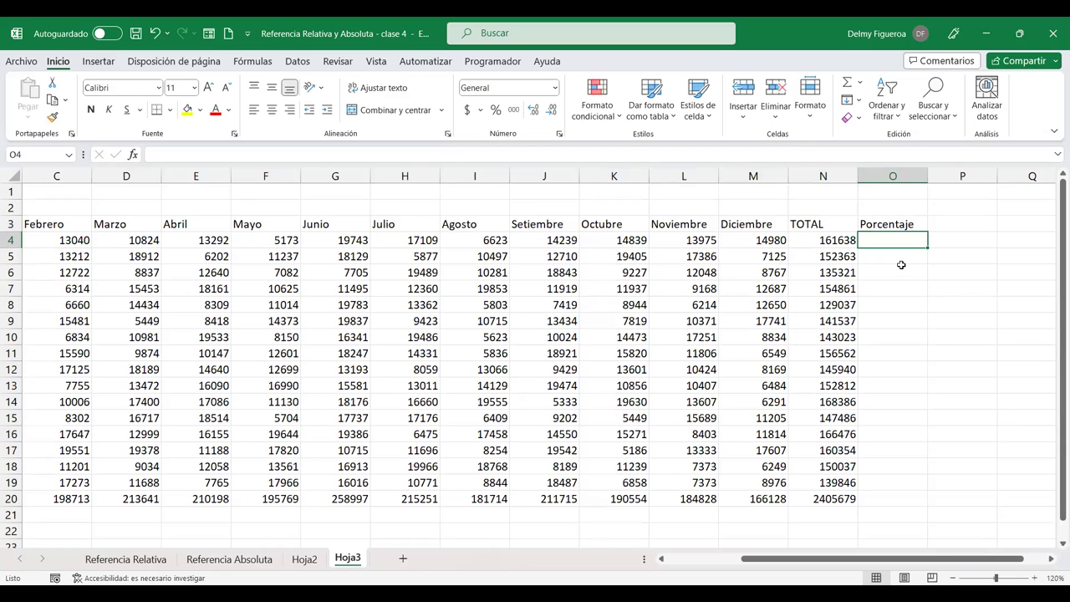
- Format the N20 grand total as Contabilidad, showing $2,405,679.00
{"action": "left_click_drag", "start_coordinate": [1002, 568], "coordinate": [957, 567]}
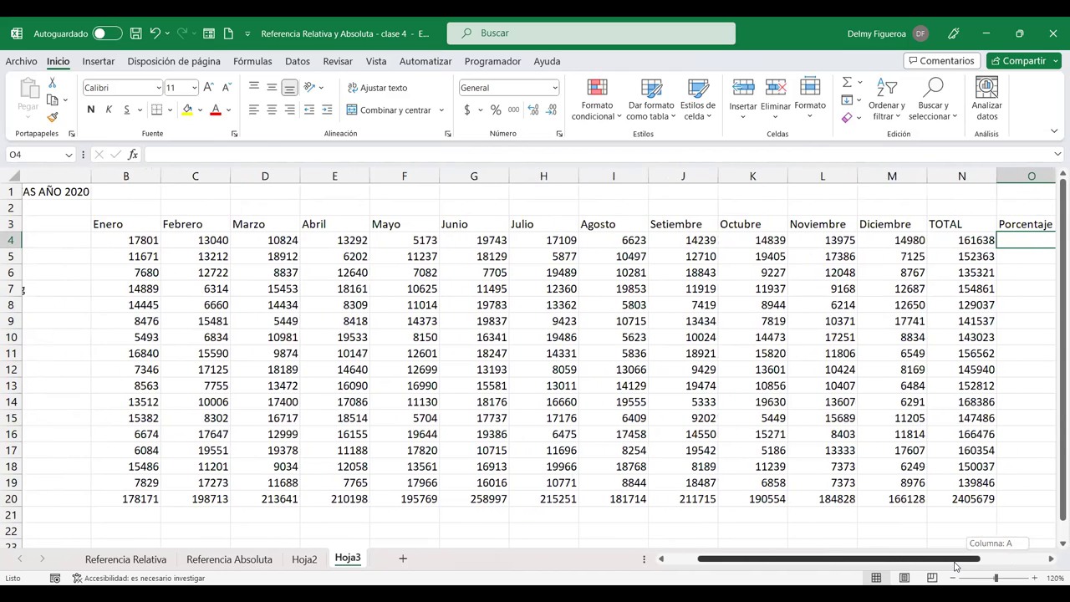
{"action": "left_click_drag", "start_coordinate": [955, 566], "coordinate": [918, 579]}
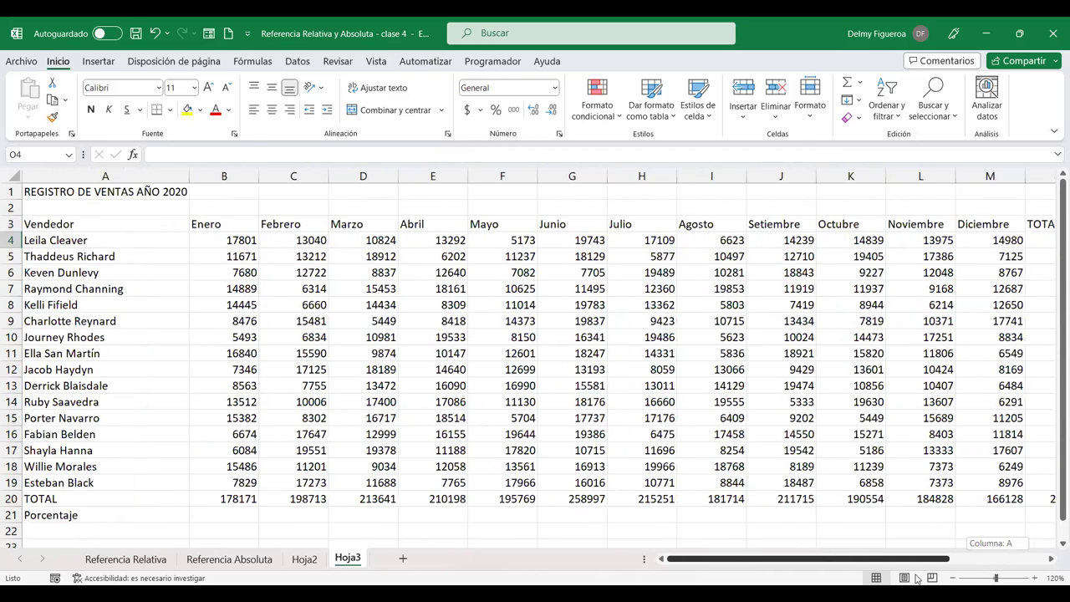
{"action": "left_click", "coordinate": [63, 240]}
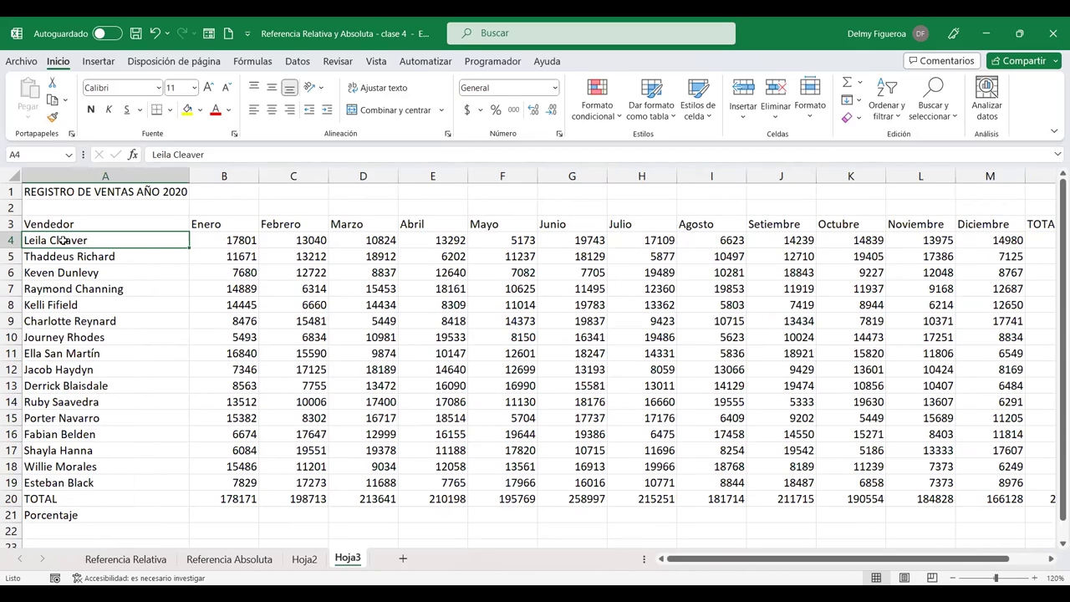
{"action": "key", "text": "Right"}
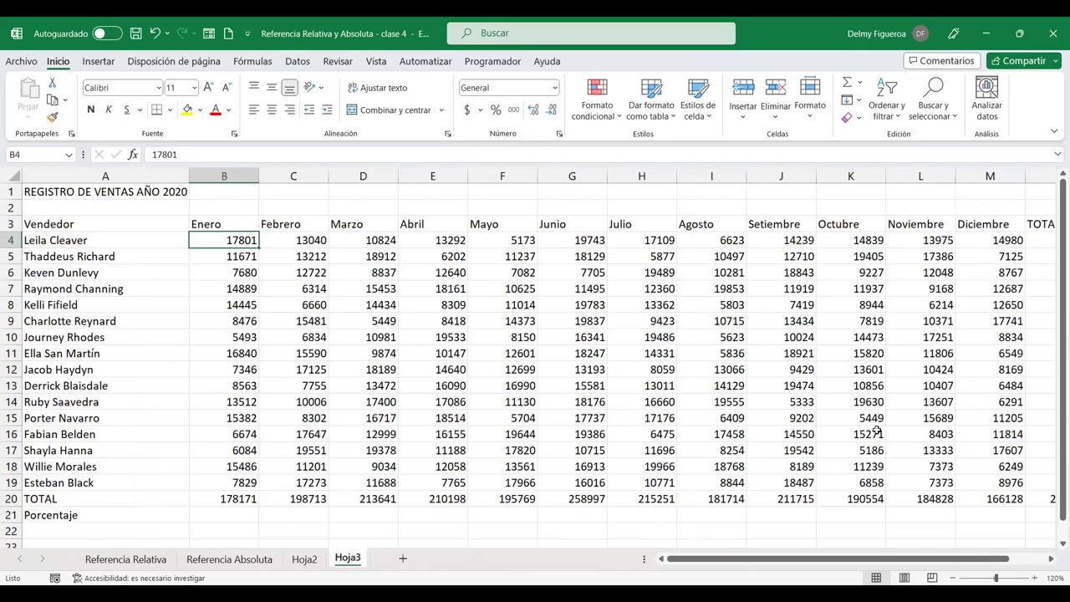
{"action": "left_click", "coordinate": [1052, 562]}
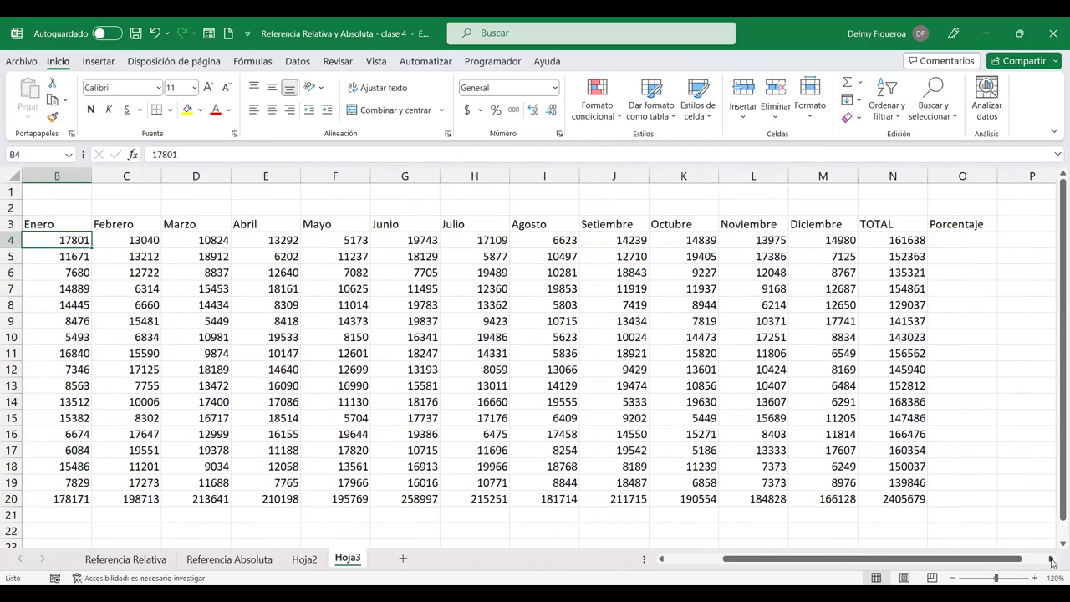
{"action": "left_click", "coordinate": [962, 240]}
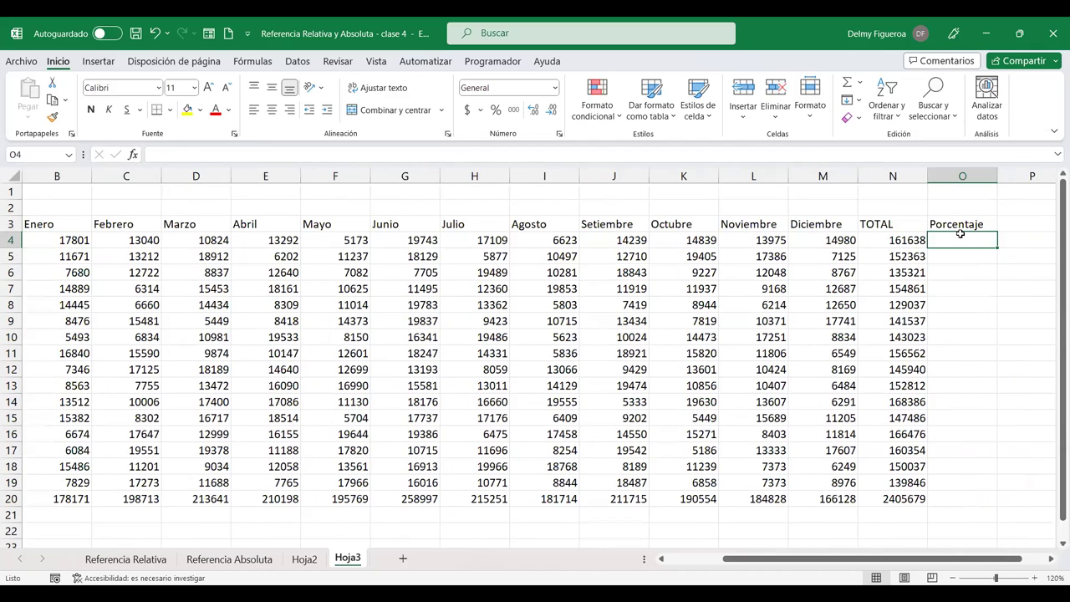
{"action": "left_click", "coordinate": [903, 499]}
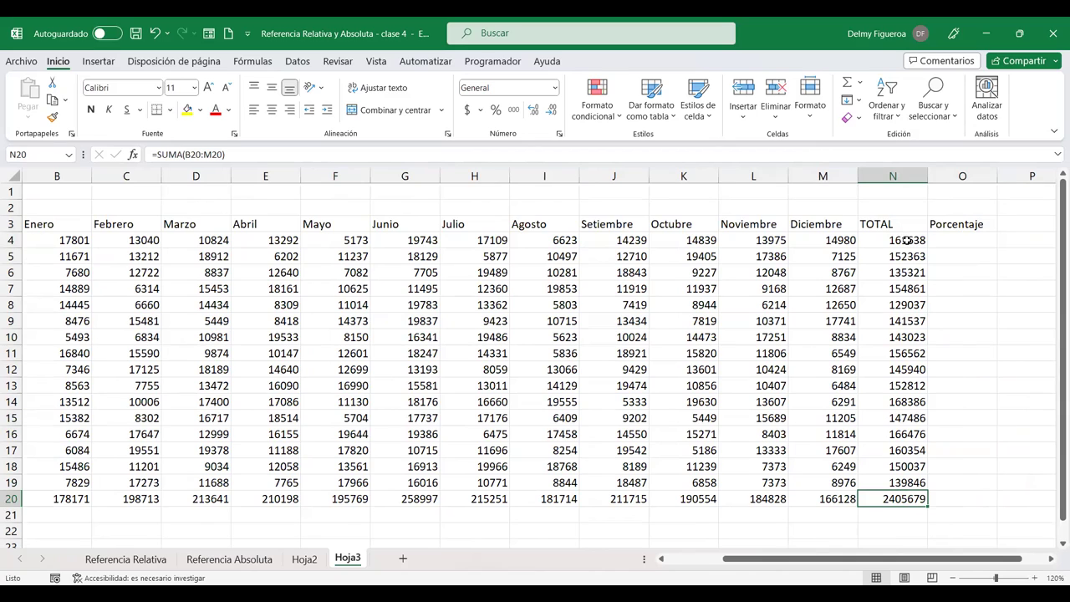
{"action": "left_click", "coordinate": [951, 238]}
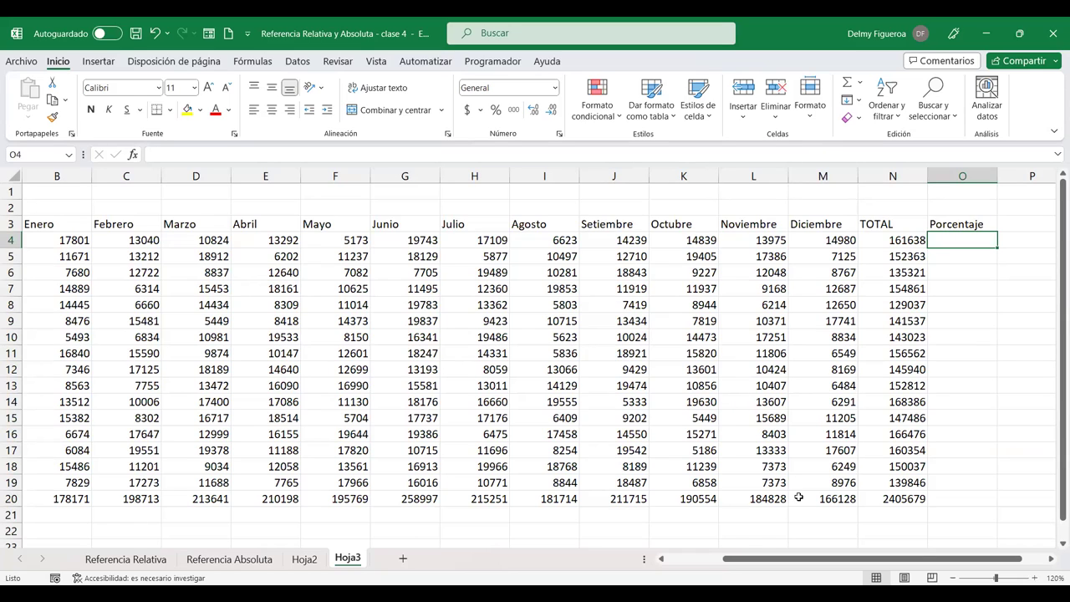
{"action": "left_click", "coordinate": [896, 498]}
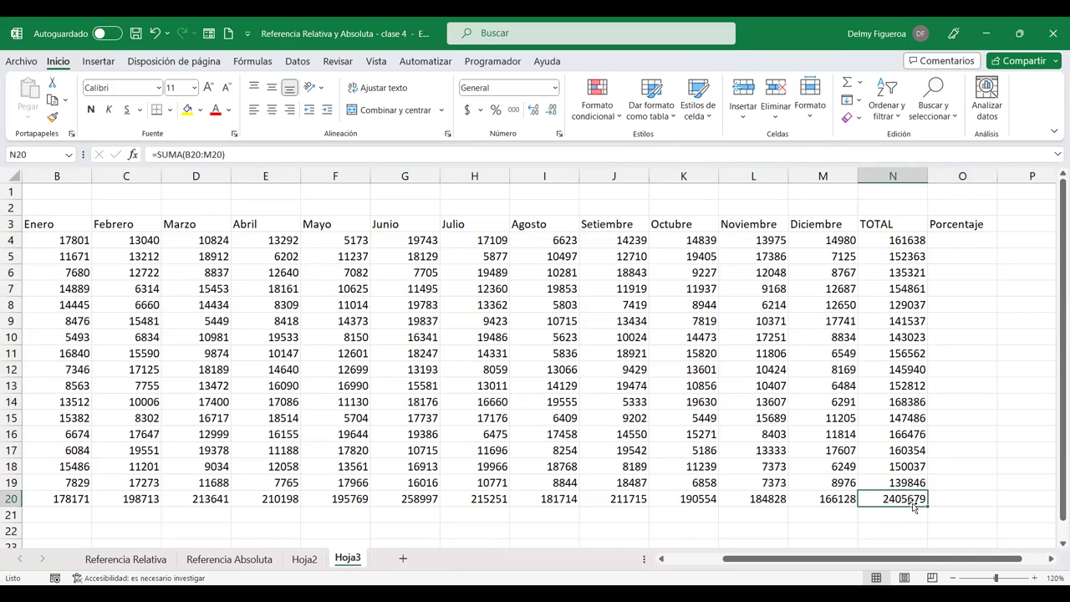
{"action": "left_click", "coordinate": [468, 110]}
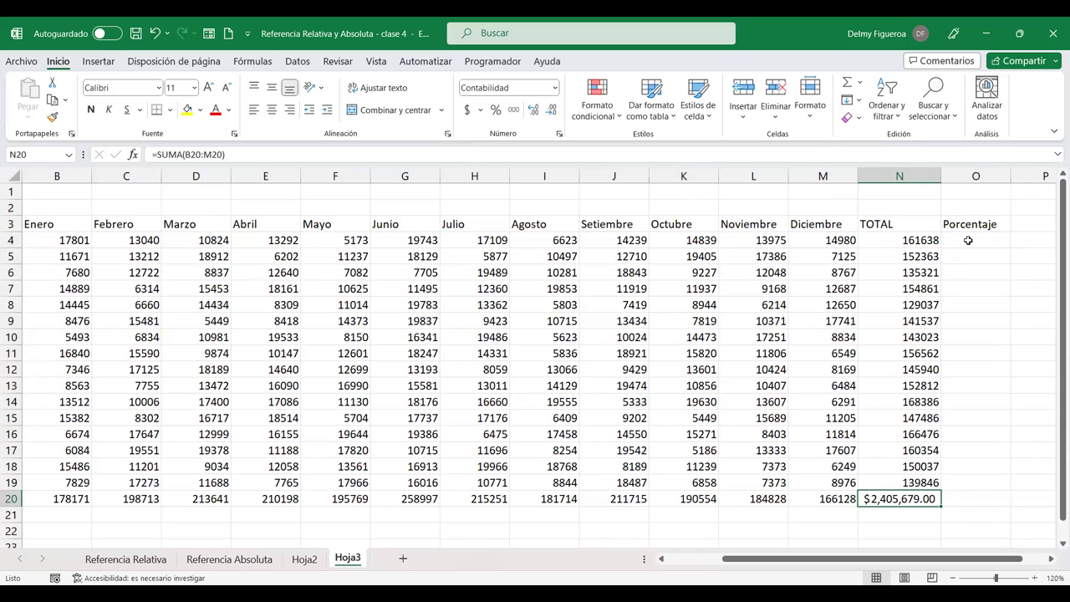
- Enter =+N4/$N$20*100 in O4, using an absolute reference to the grand total
{"action": "left_click", "coordinate": [968, 240]}
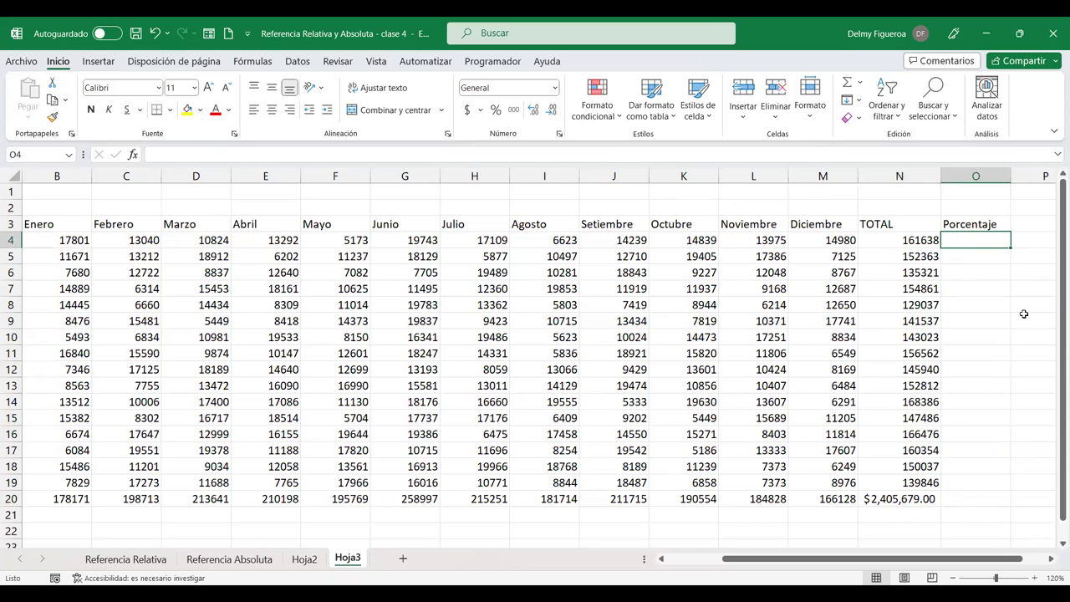
{"action": "type", "text": "+"}
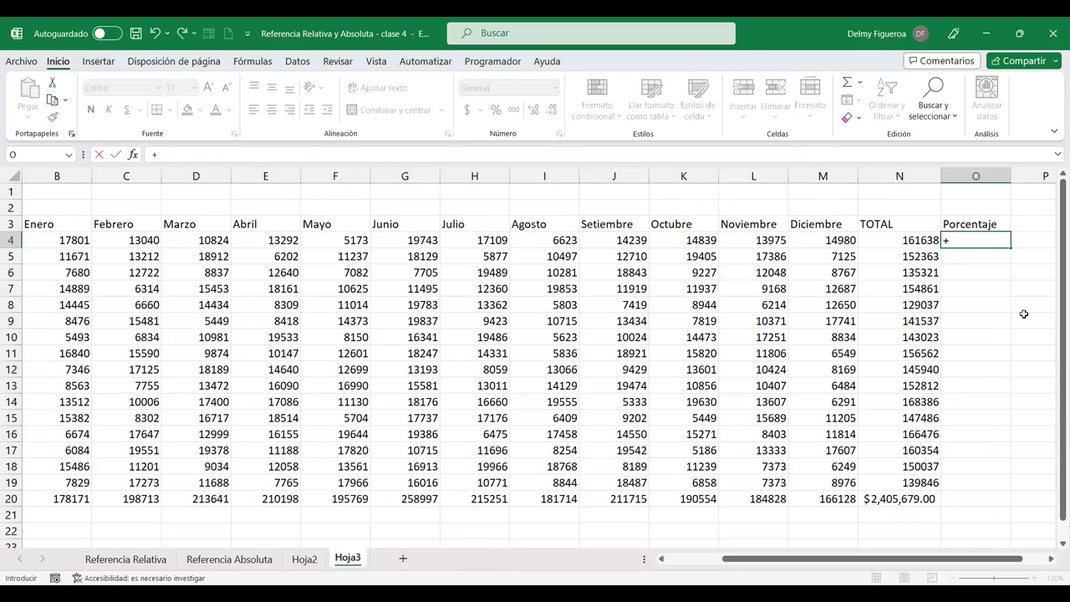
{"action": "left_click", "coordinate": [920, 241]}
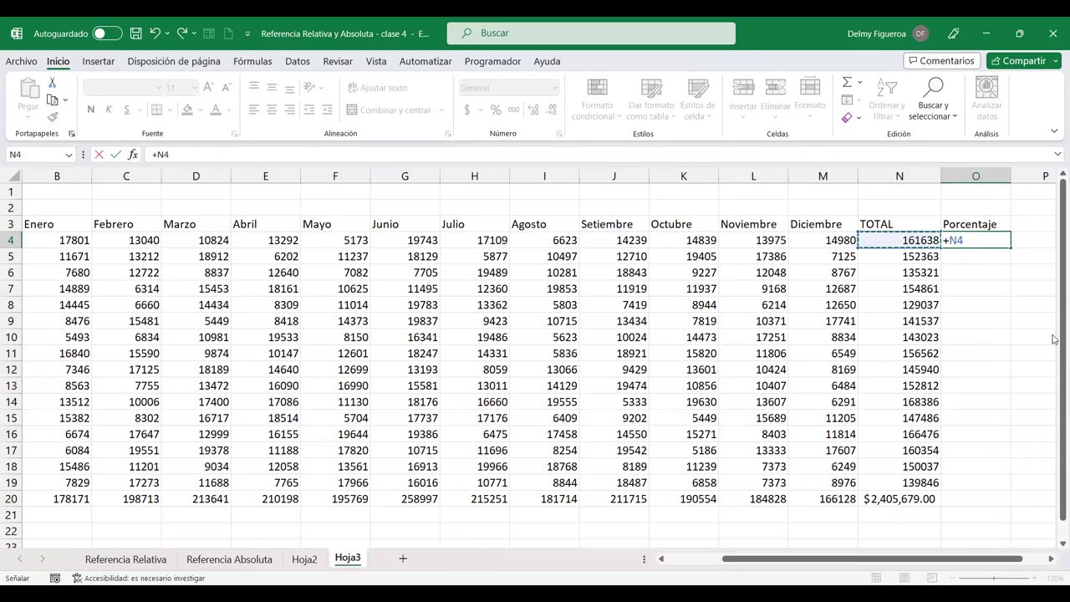
{"action": "type", "text": "/"}
{"action": "left_click", "coordinate": [902, 498]}
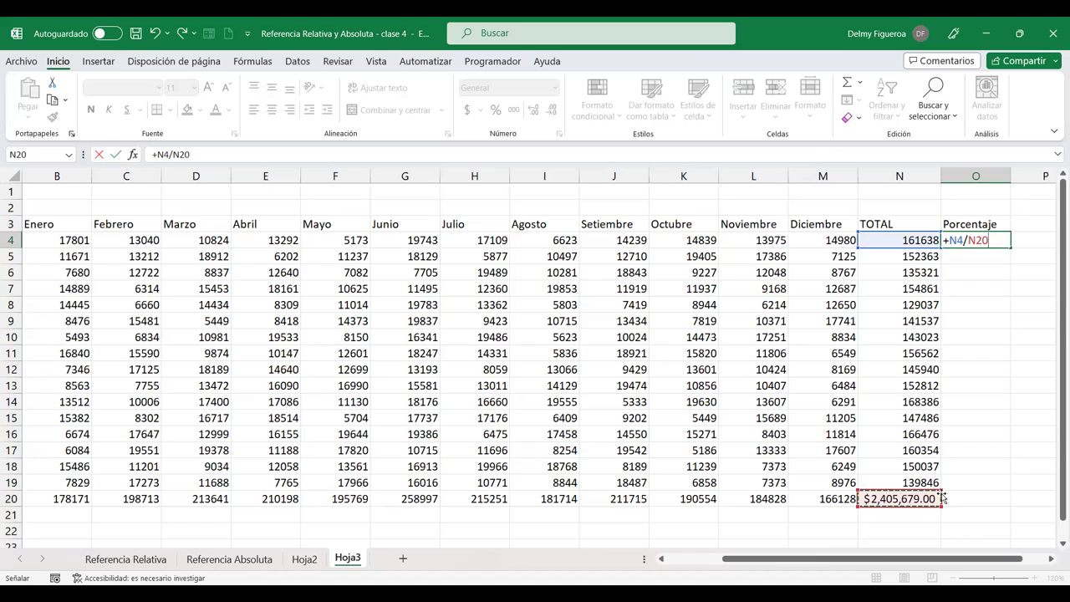
{"action": "key", "text": "F4"}
{"action": "type", "text": "$N$20*100"}
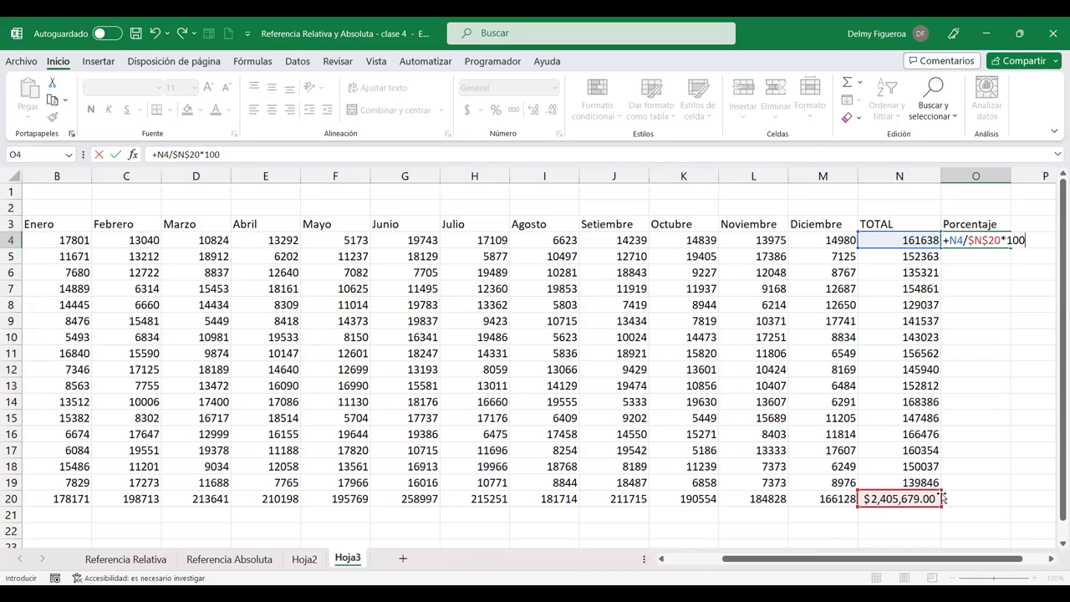
{"action": "key", "text": "Return"}
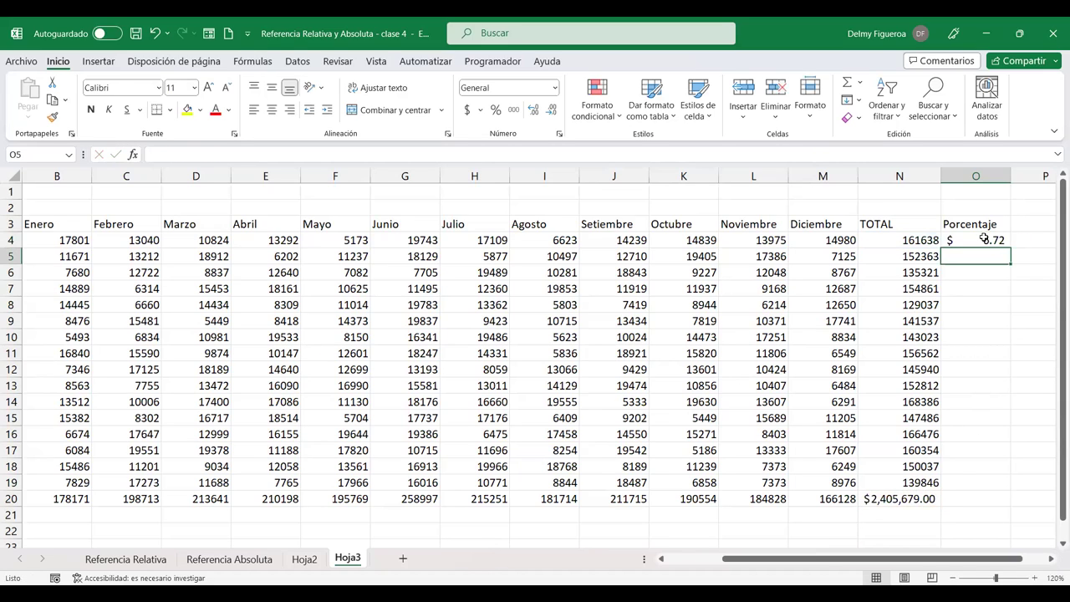
- Apply percent style to O4 and remove the *100 from its formula
{"action": "left_click", "coordinate": [984, 238]}
{"action": "left_click", "coordinate": [497, 111]}
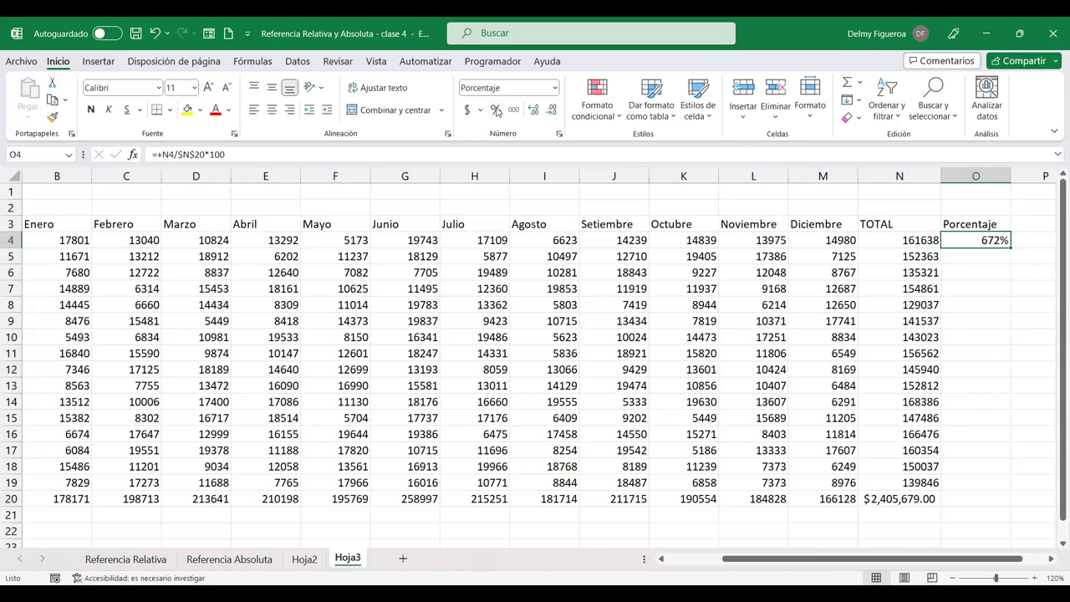
{"action": "left_click", "coordinate": [554, 89]}
{"action": "key", "text": "F2"}
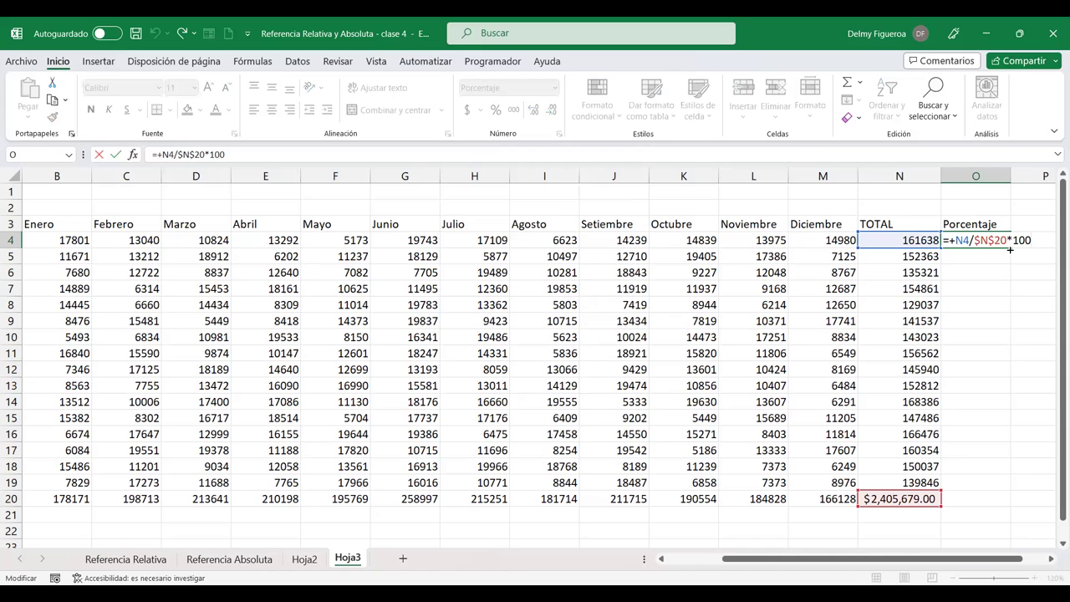
{"action": "key", "text": "Return"}
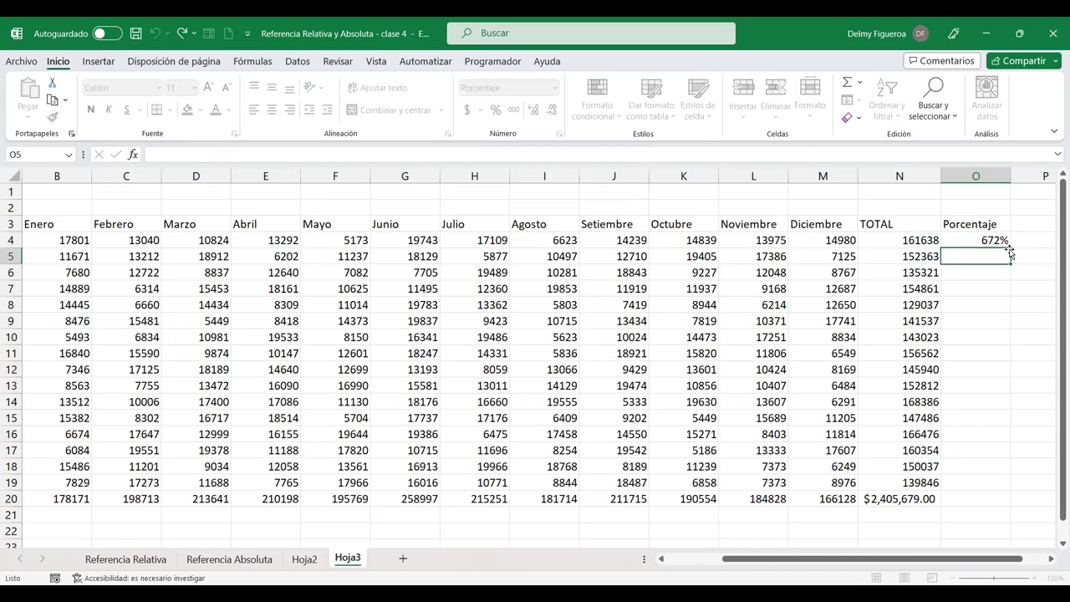
{"action": "left_click", "coordinate": [976, 236]}
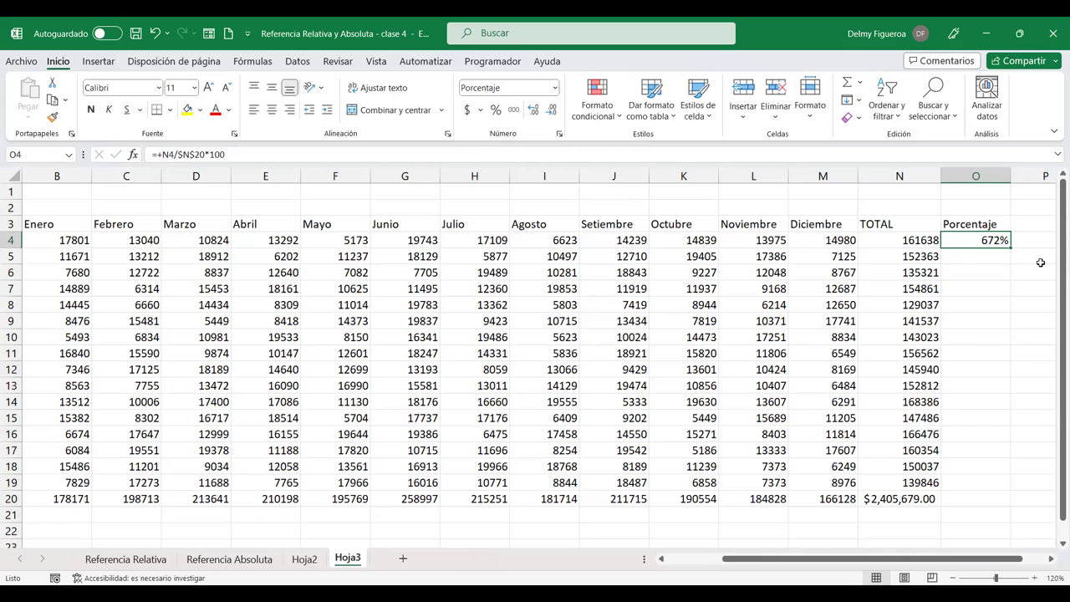
{"action": "key", "text": "F2"}
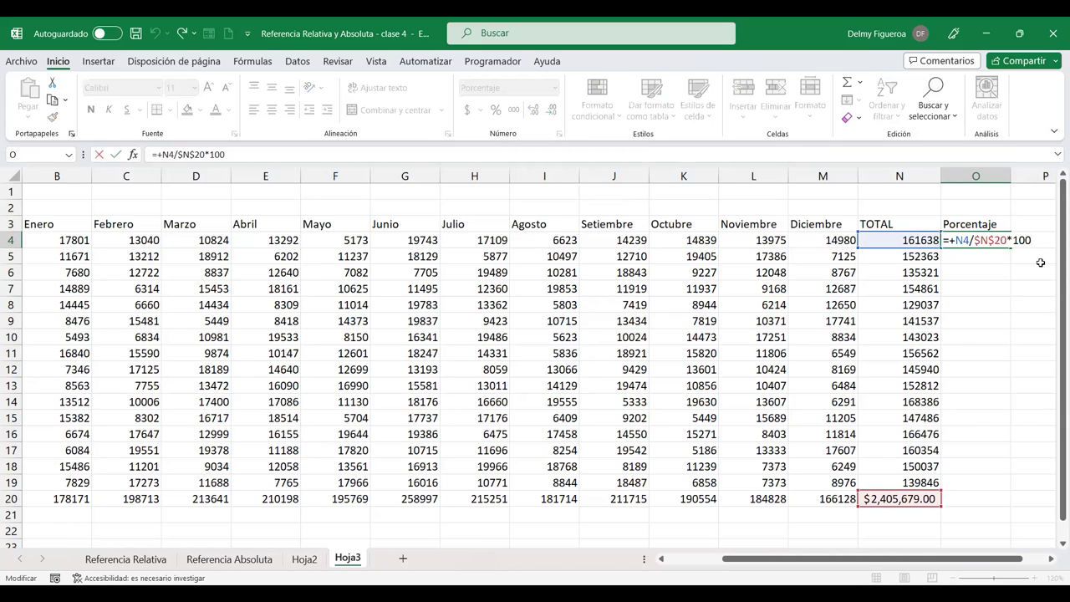
{"action": "key", "text": "BackSpace"}
{"action": "key", "text": "BackSpace"}
{"action": "key", "text": "BackSpace"}
{"action": "key", "text": "BackSpace"}
{"action": "key", "text": "Return"}
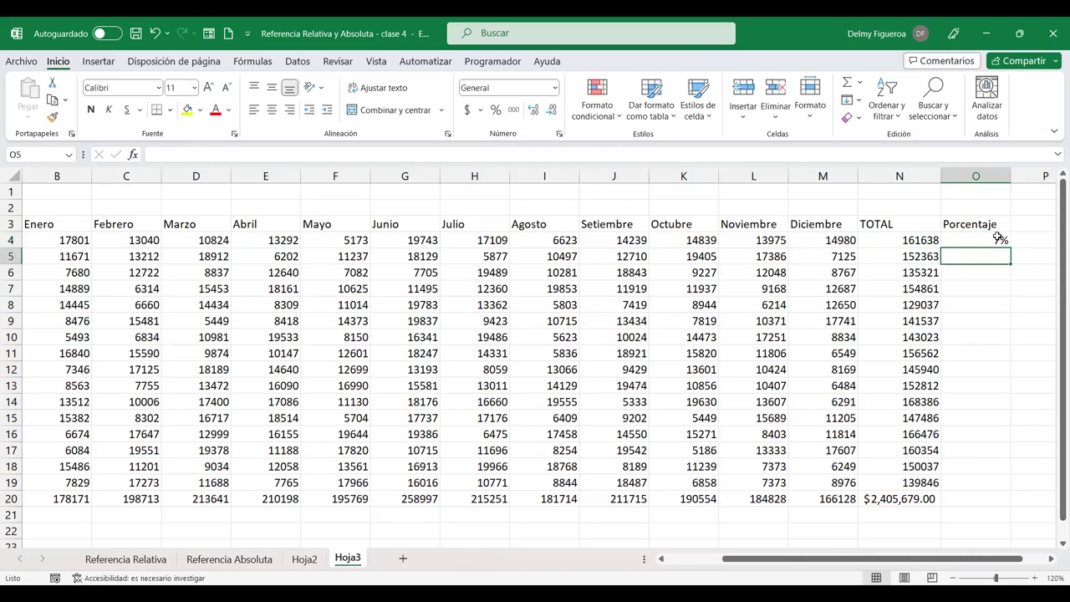
- Fill the O4 percentage formula down to O19
{"action": "left_click", "coordinate": [997, 238]}
{"action": "left_click_drag", "start_coordinate": [1012, 248], "coordinate": [1008, 485]}
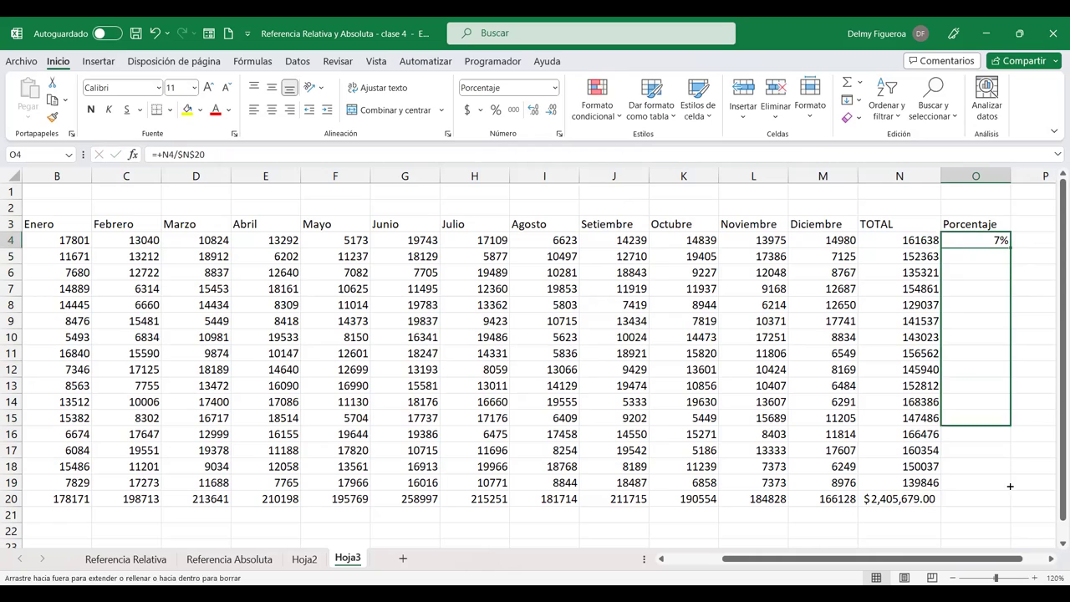
{"action": "left_click", "coordinate": [977, 254]}
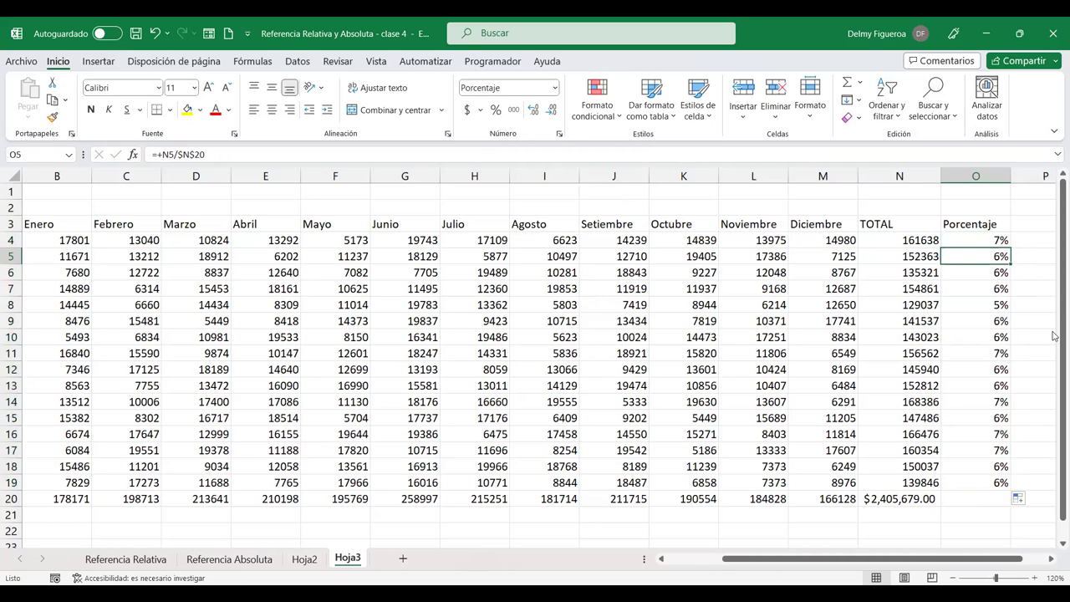
{"action": "left_click_drag", "start_coordinate": [984, 240], "coordinate": [988, 478]}
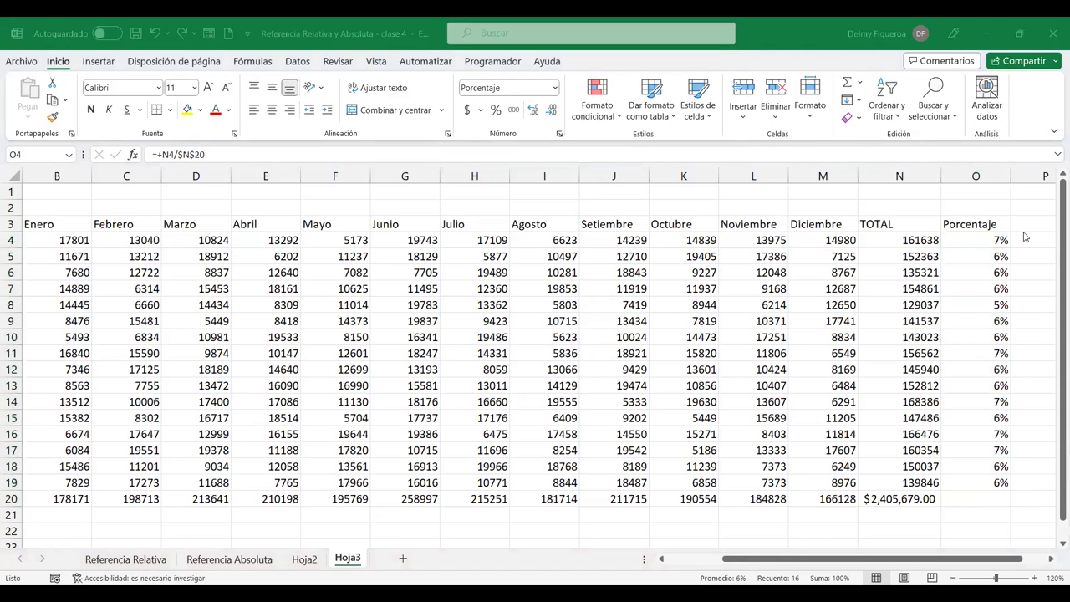
{"action": "left_click", "coordinate": [992, 245]}
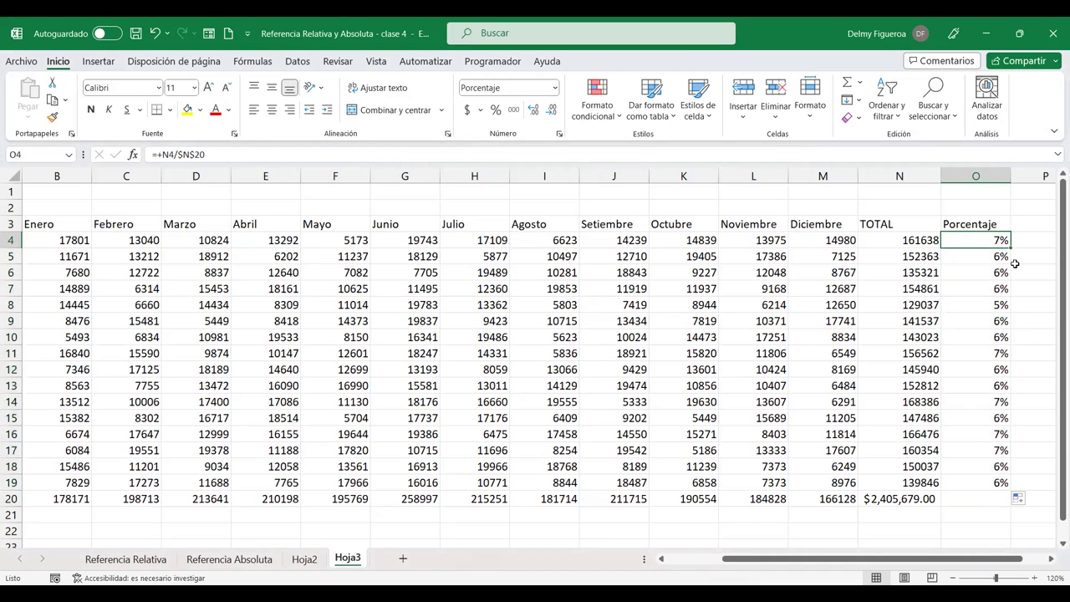
{"action": "key", "text": "F2"}
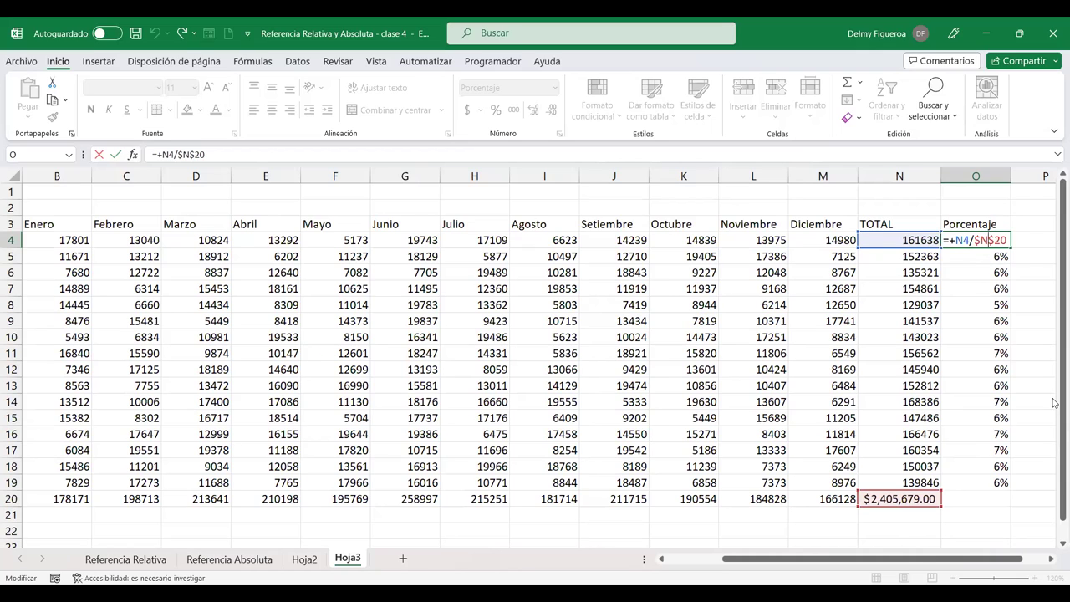
{"action": "key", "text": "Return"}
{"action": "left_click_drag", "start_coordinate": [976, 239], "coordinate": [985, 490]}
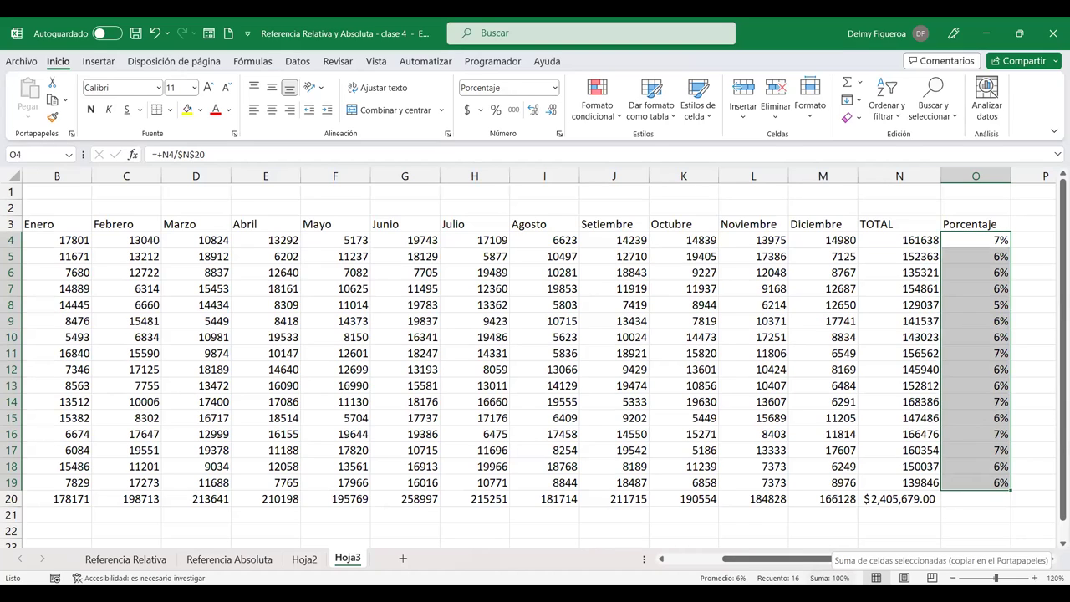
{"action": "left_click", "coordinate": [987, 240]}
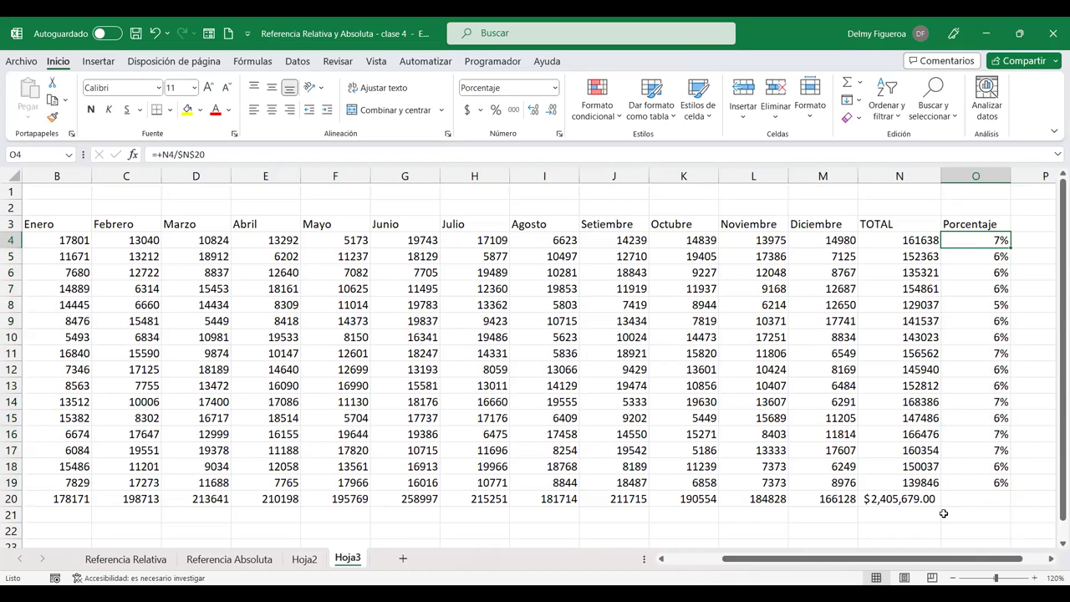
{"action": "left_click", "coordinate": [993, 305]}
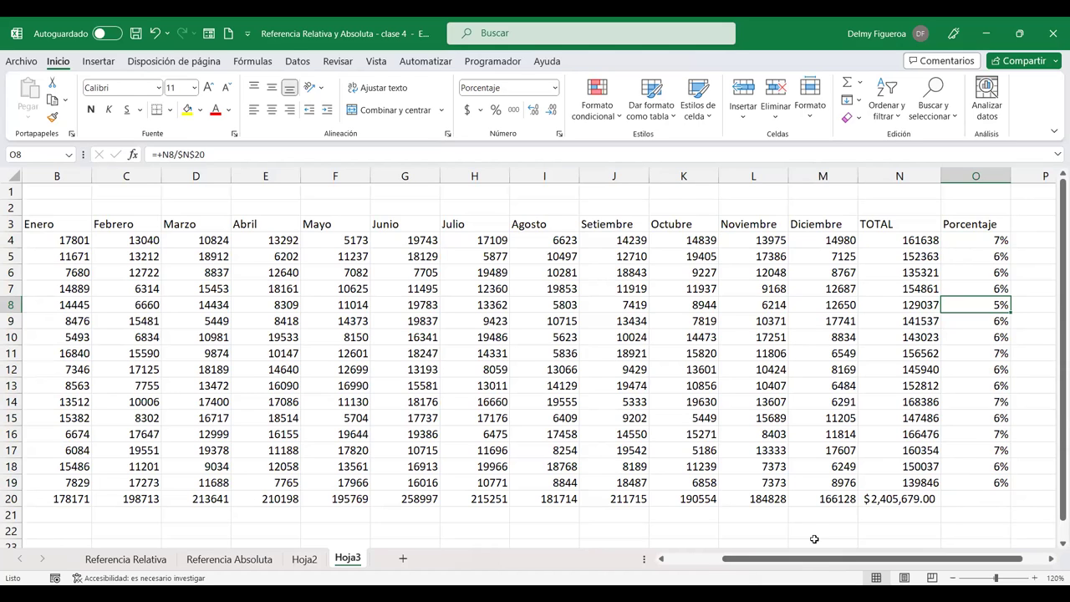
- Return to B21 on the Porcentaje row and begin a formula with +
{"action": "left_click", "coordinate": [703, 558]}
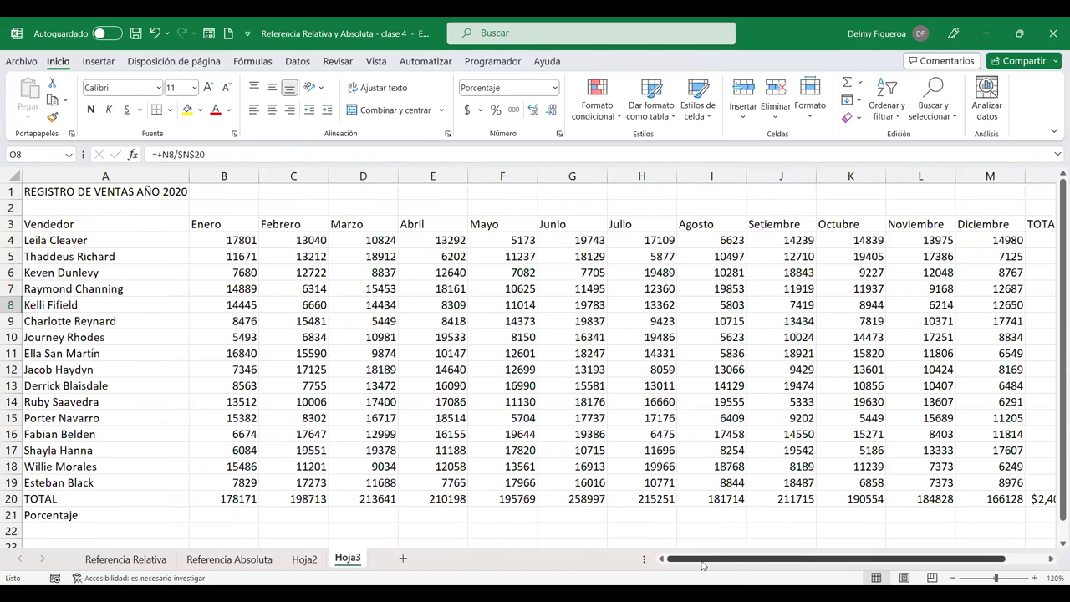
{"action": "left_click", "coordinate": [236, 515]}
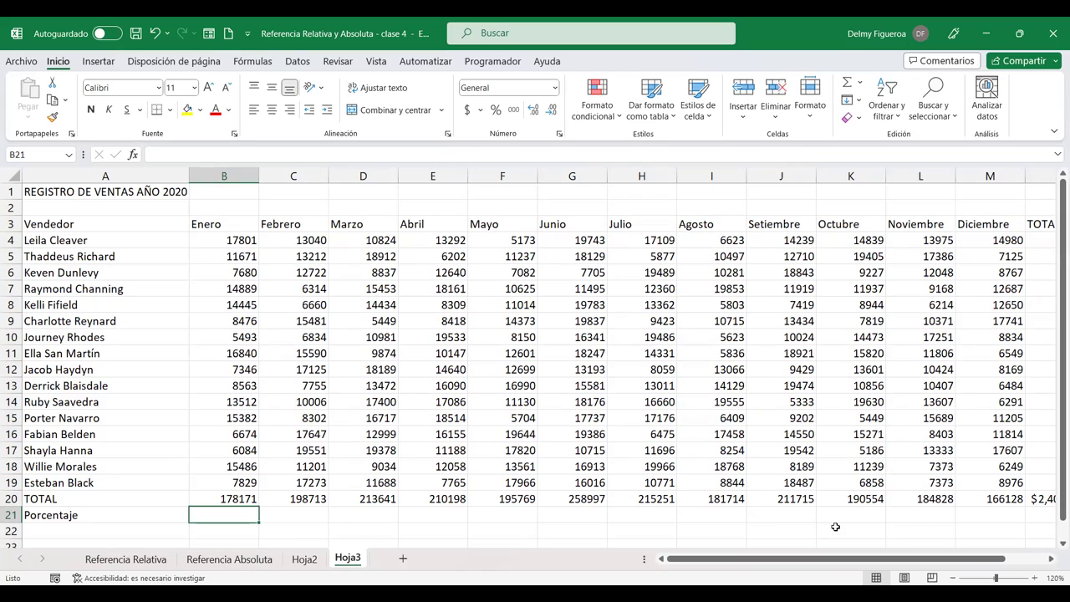
{"action": "type", "text": "+"}
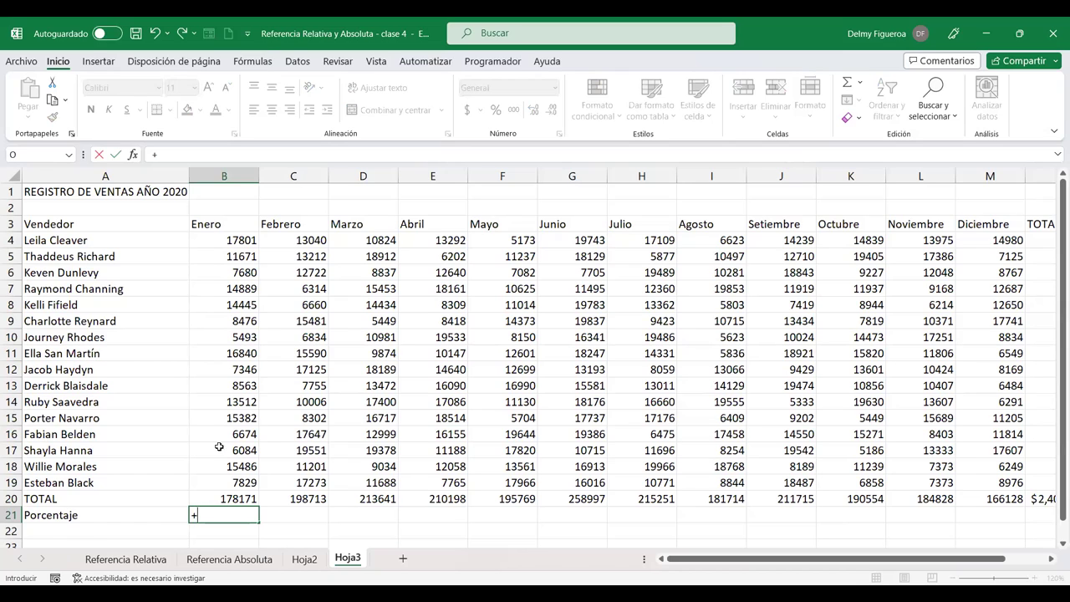
- Complete B21 as =+B4/B20 and format it as a percentage, showing 10%
{"action": "left_click", "coordinate": [241, 499]}
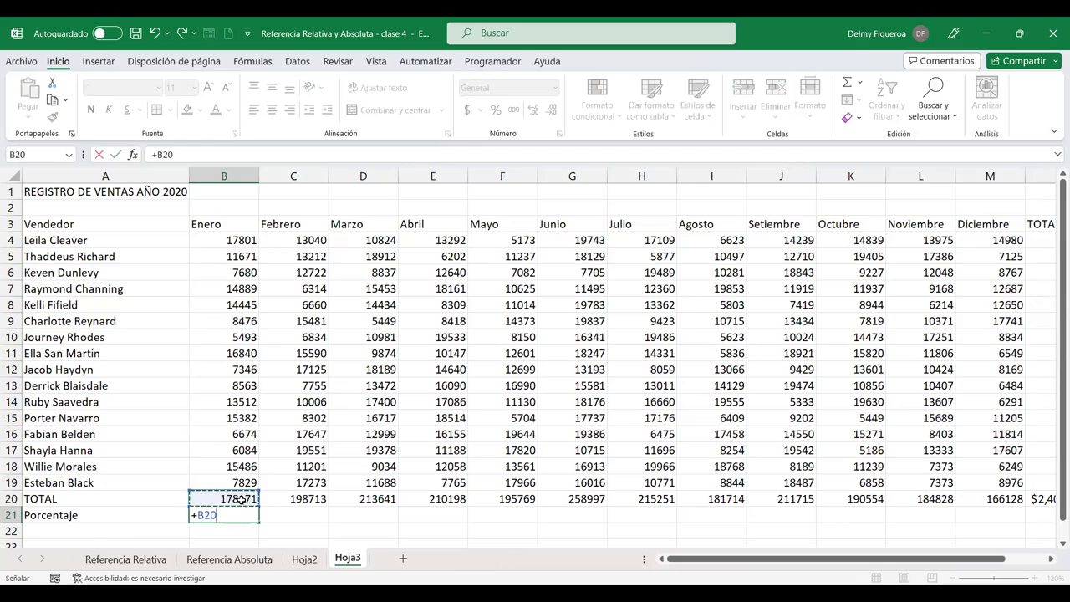
{"action": "key", "text": "BackSpace"}
{"action": "key", "text": "BackSpace"}
{"action": "key", "text": "BackSpace"}
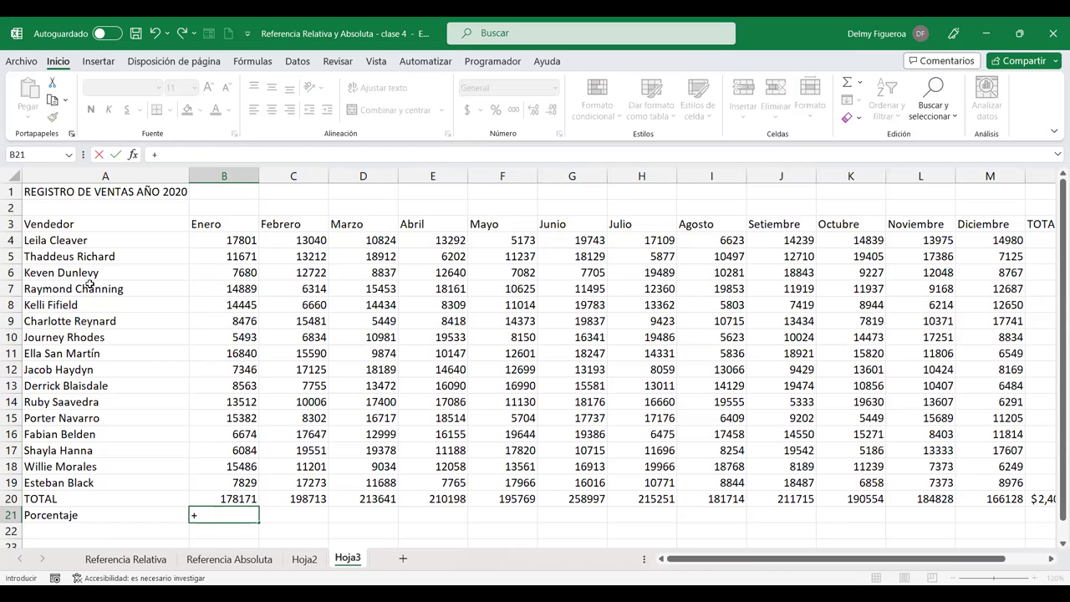
{"action": "left_click", "coordinate": [239, 241]}
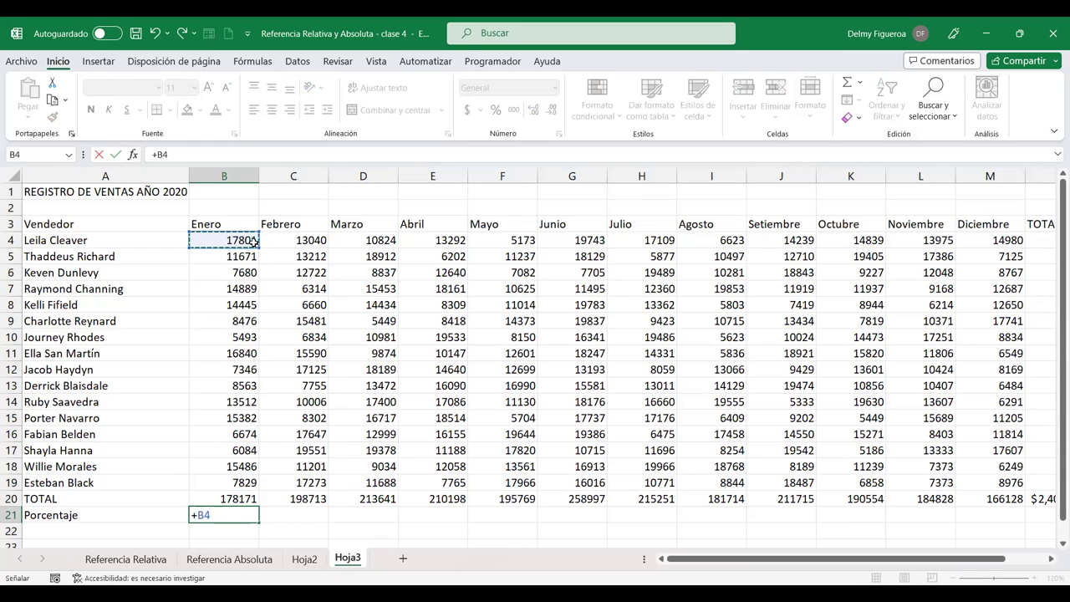
{"action": "type", "text": "/"}
{"action": "left_click", "coordinate": [240, 495]}
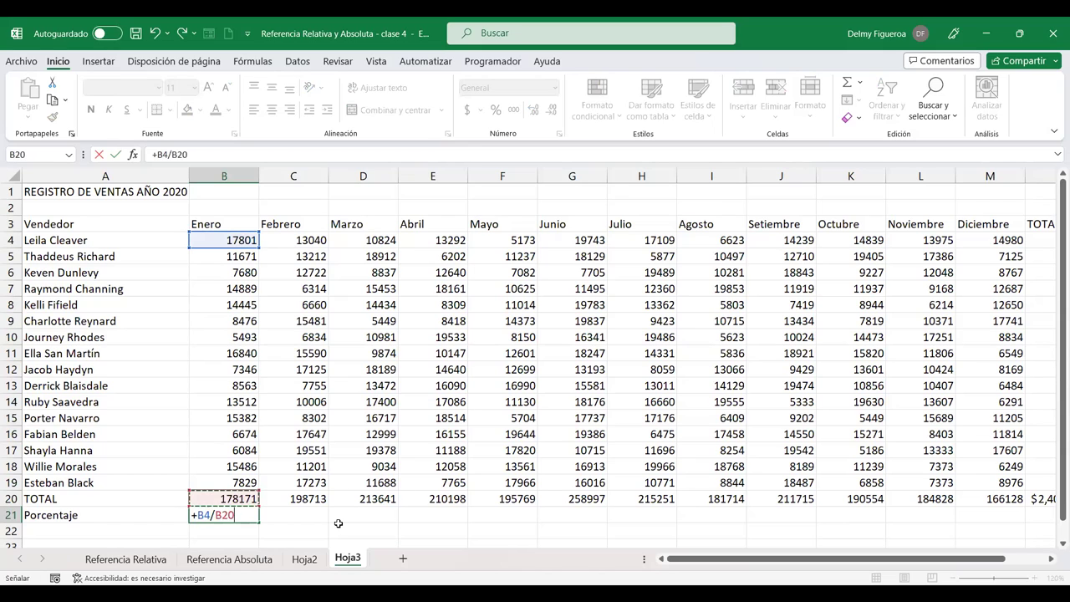
{"action": "key", "text": "Return"}
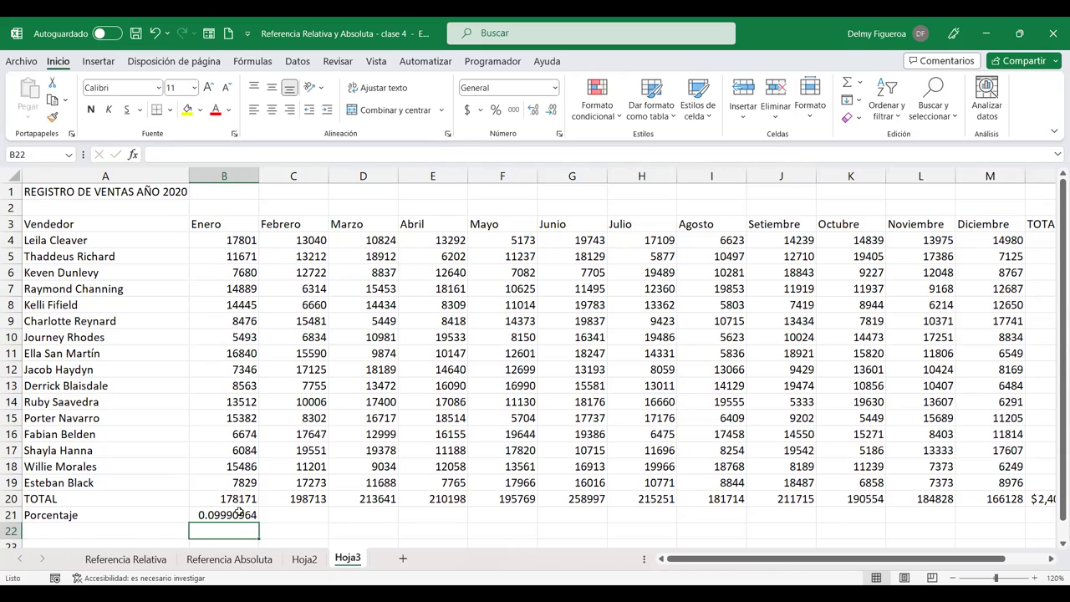
{"action": "left_click", "coordinate": [239, 513]}
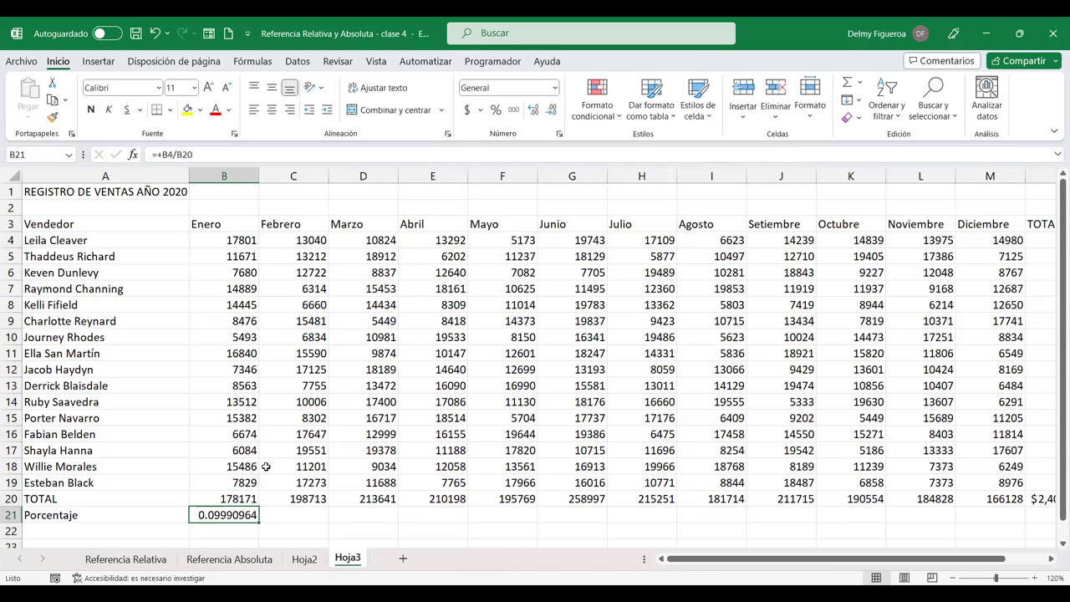
{"action": "left_click", "coordinate": [497, 112]}
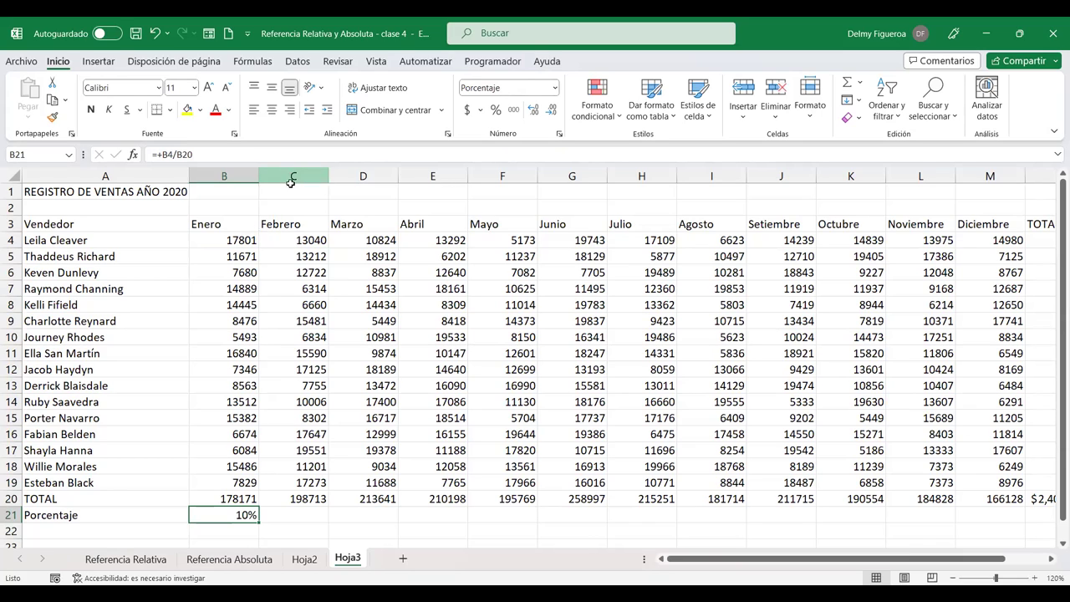
- After checking the TOTAL columns, move to B22 and start a new formula with +
{"action": "left_click", "coordinate": [294, 172]}
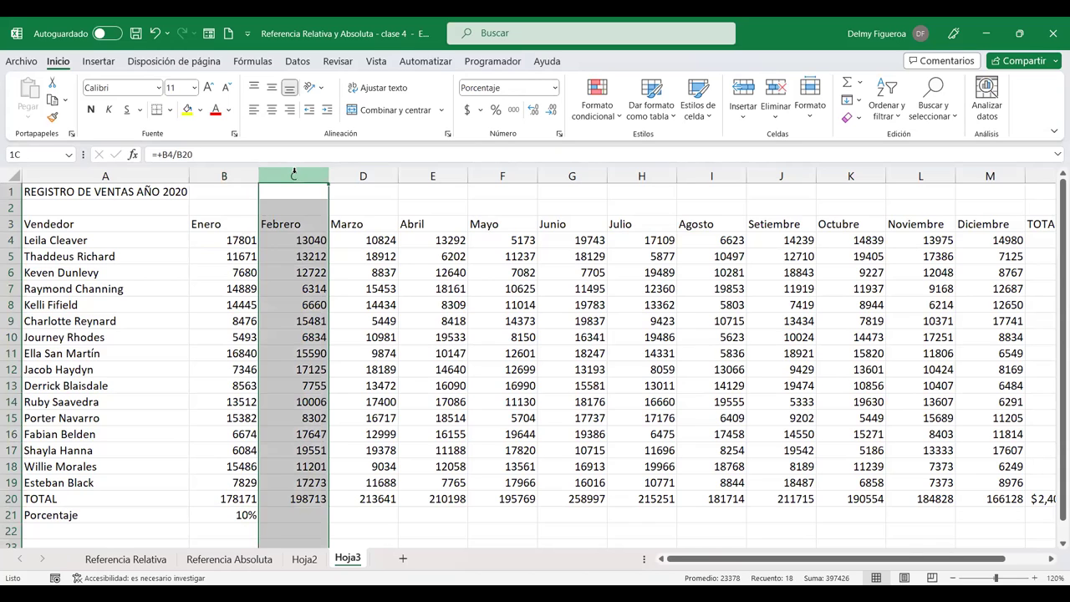
{"action": "right_click", "coordinate": [294, 171]}
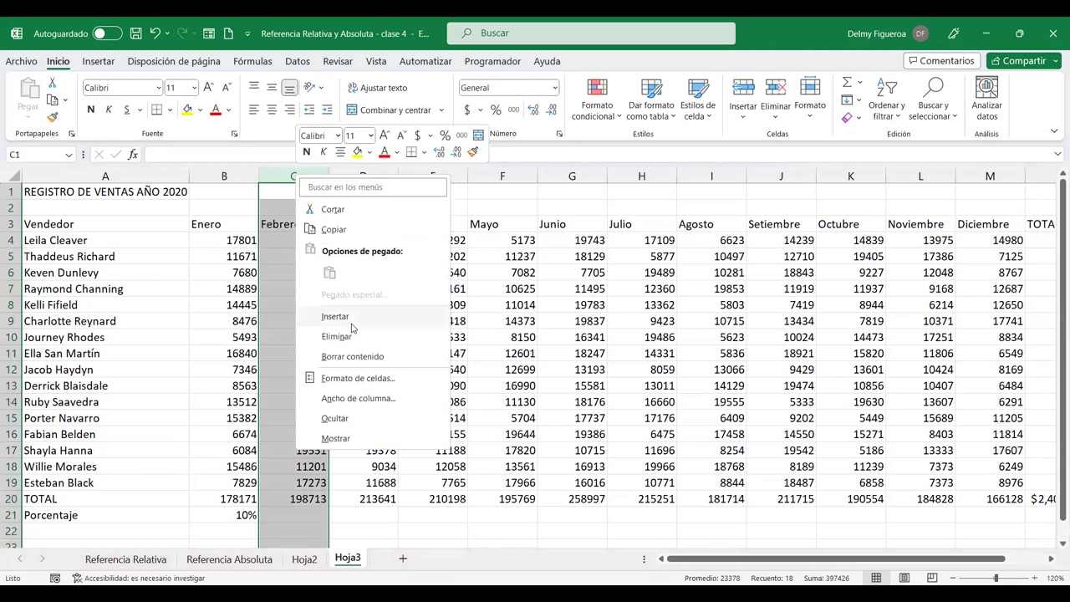
{"action": "left_click", "coordinate": [487, 510]}
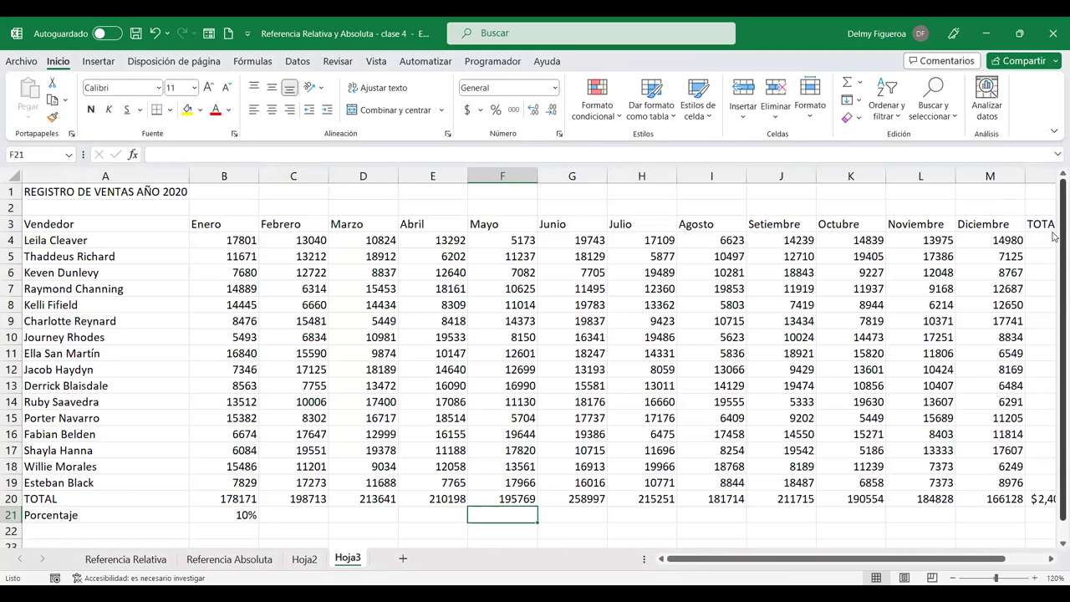
{"action": "left_click", "coordinate": [1051, 559]}
{"action": "left_click", "coordinate": [1051, 558]}
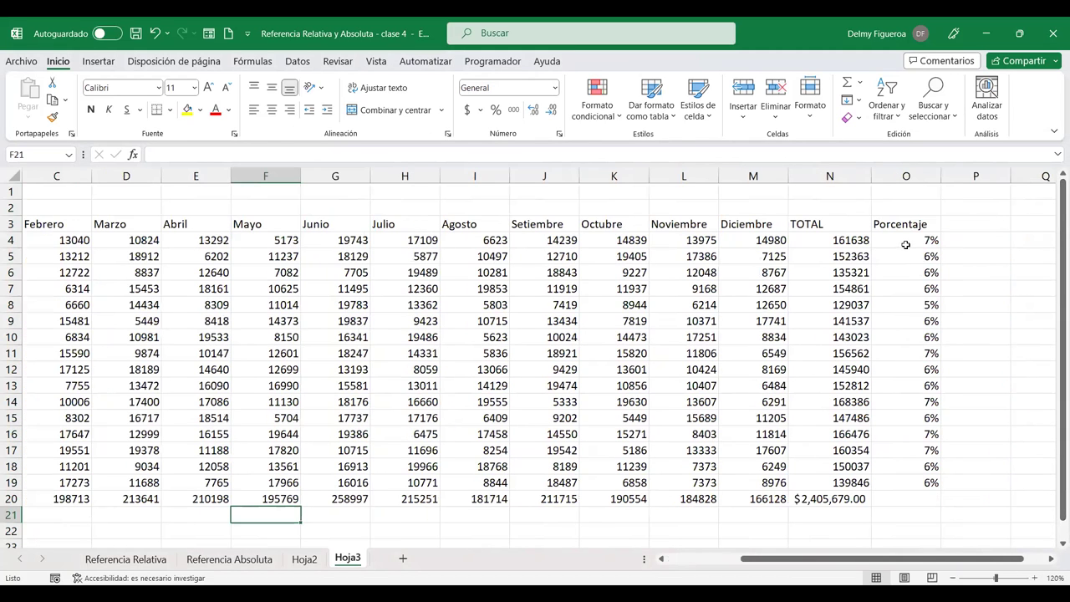
{"action": "left_click", "coordinate": [661, 559]}
{"action": "left_click", "coordinate": [660, 558]}
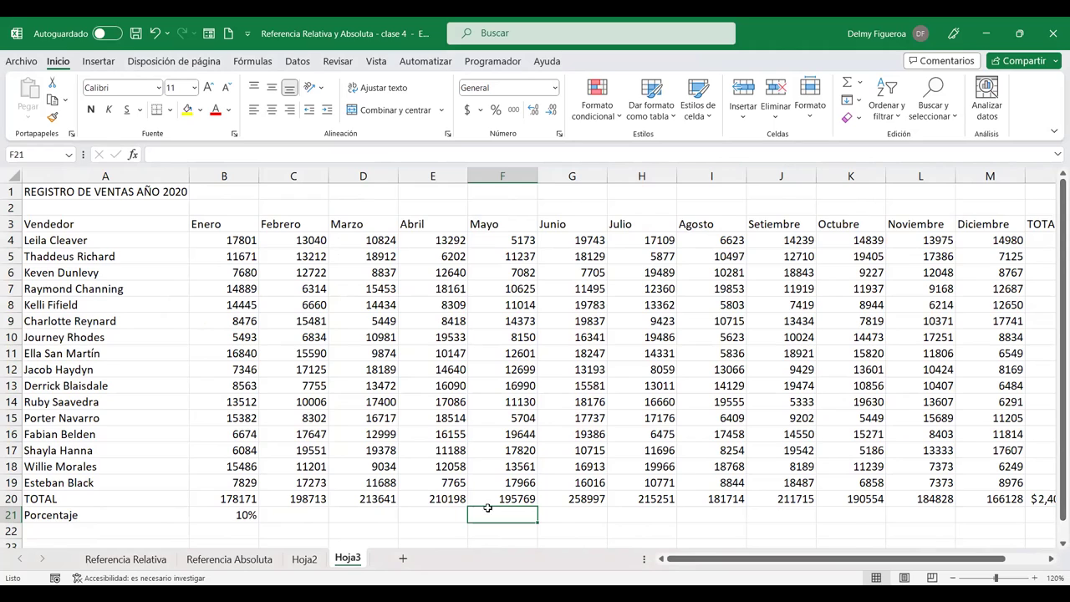
{"action": "left_click", "coordinate": [234, 515]}
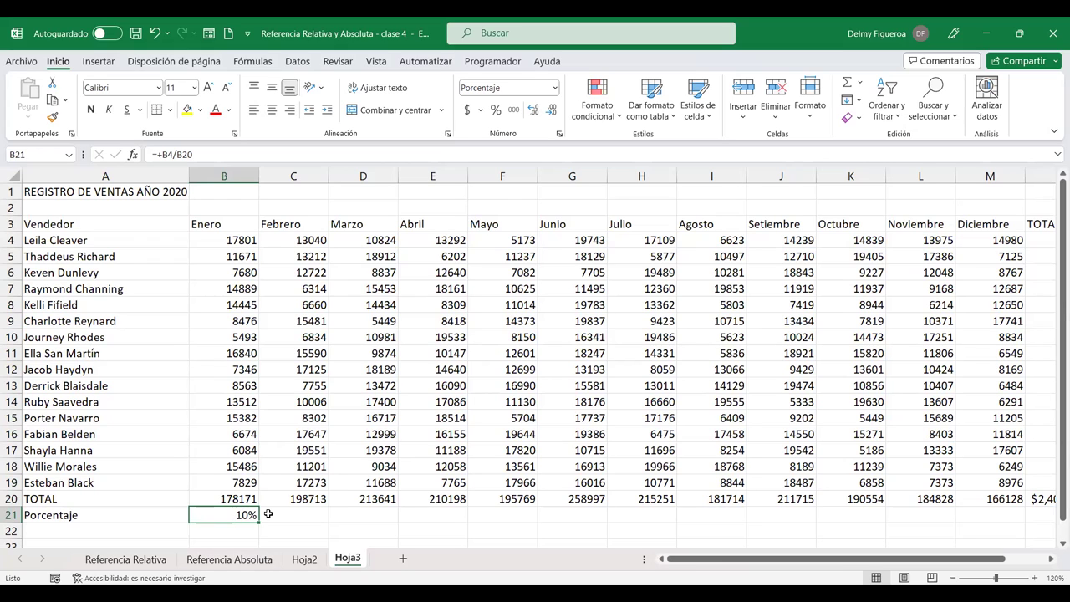
{"action": "key", "text": "Return"}
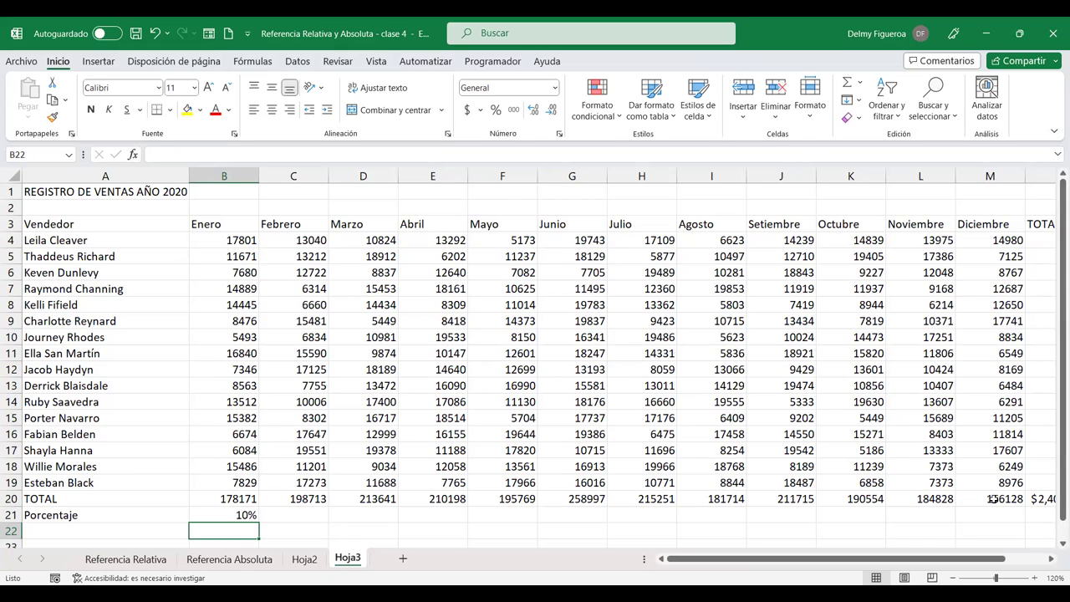
{"action": "type", "text": "+"}
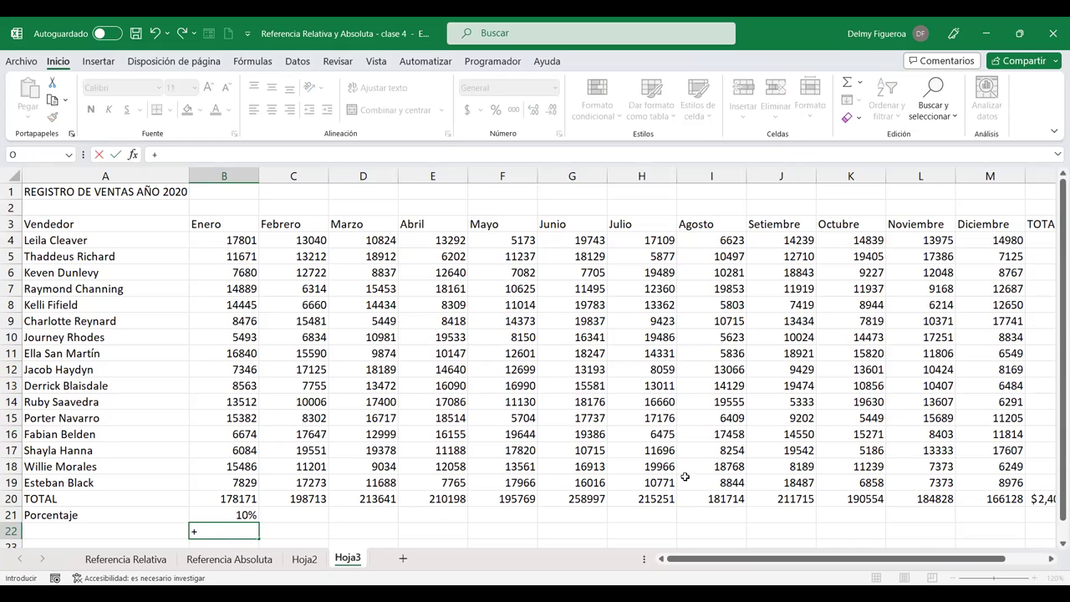
- Complete B22 as =+B20/N20 and format it as a percentage, showing 7%
{"action": "left_click", "coordinate": [224, 498]}
{"action": "type", "text": "/"}
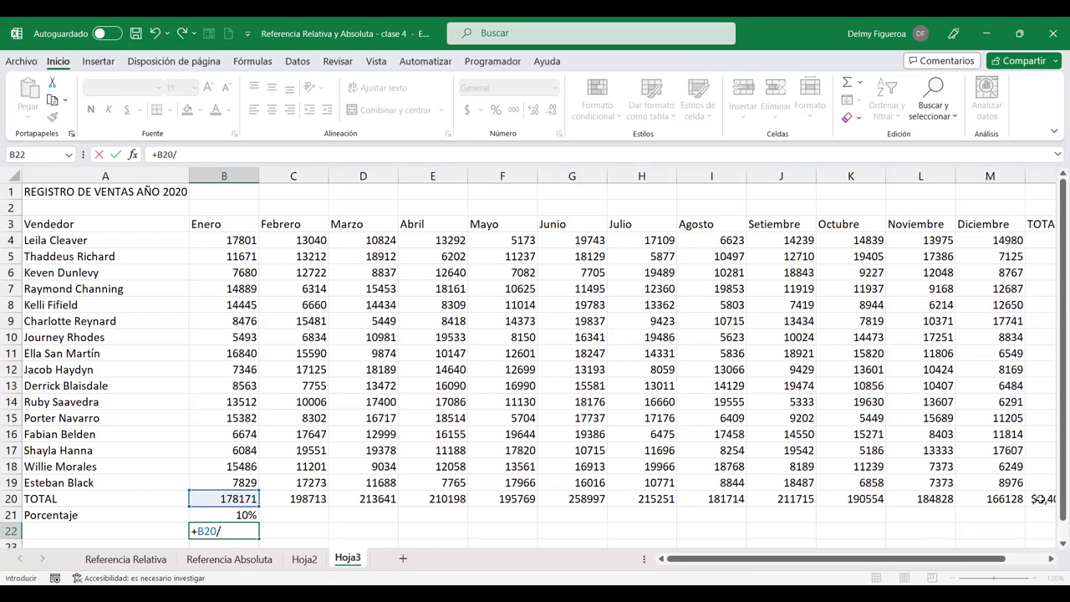
{"action": "left_click", "coordinate": [1039, 498]}
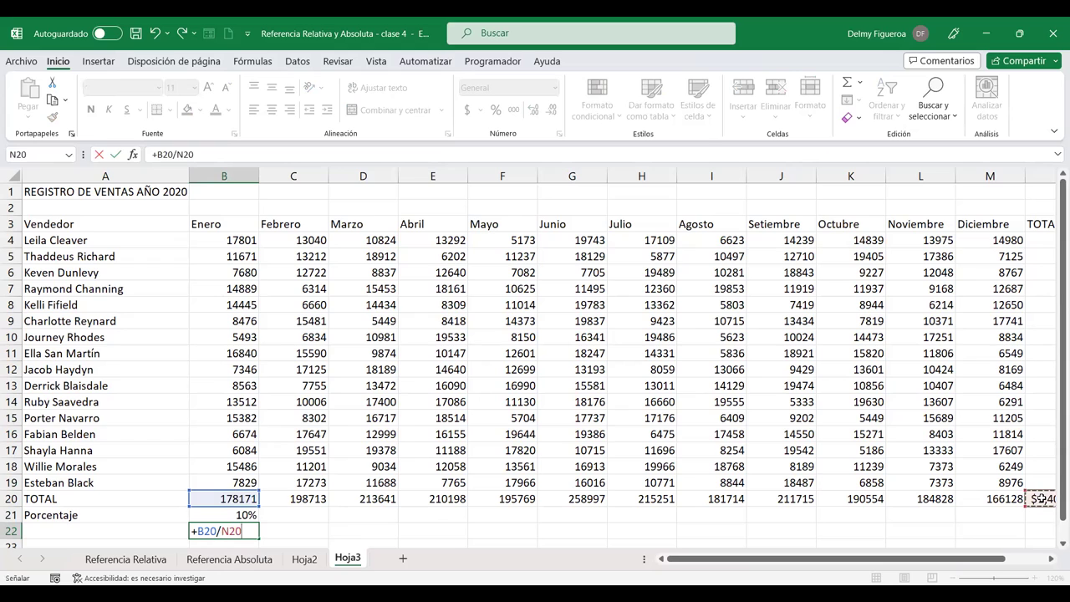
{"action": "key", "text": "Return"}
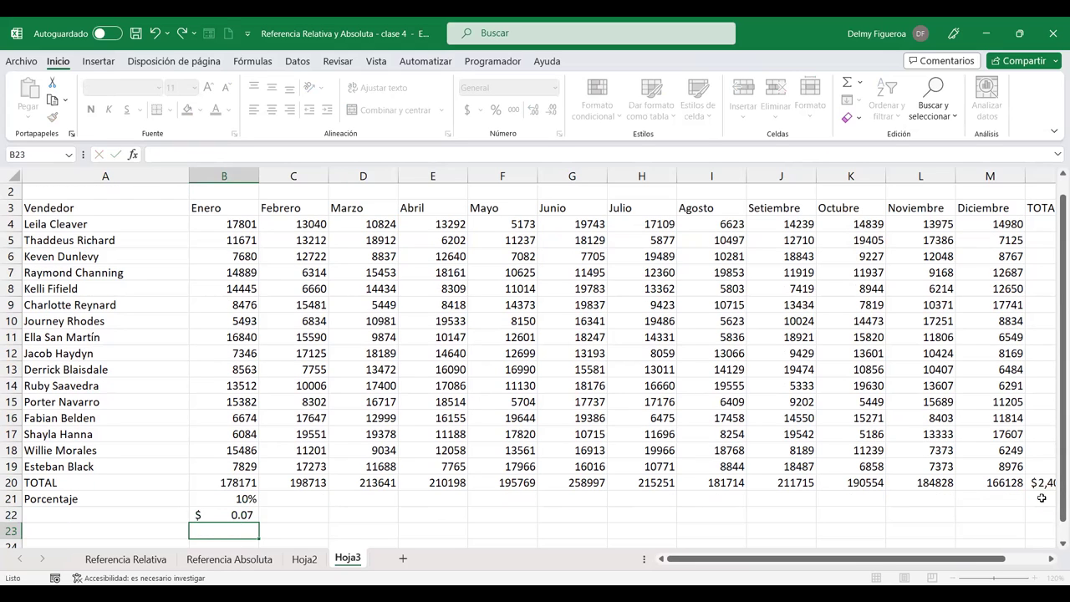
{"action": "key", "text": "Up"}
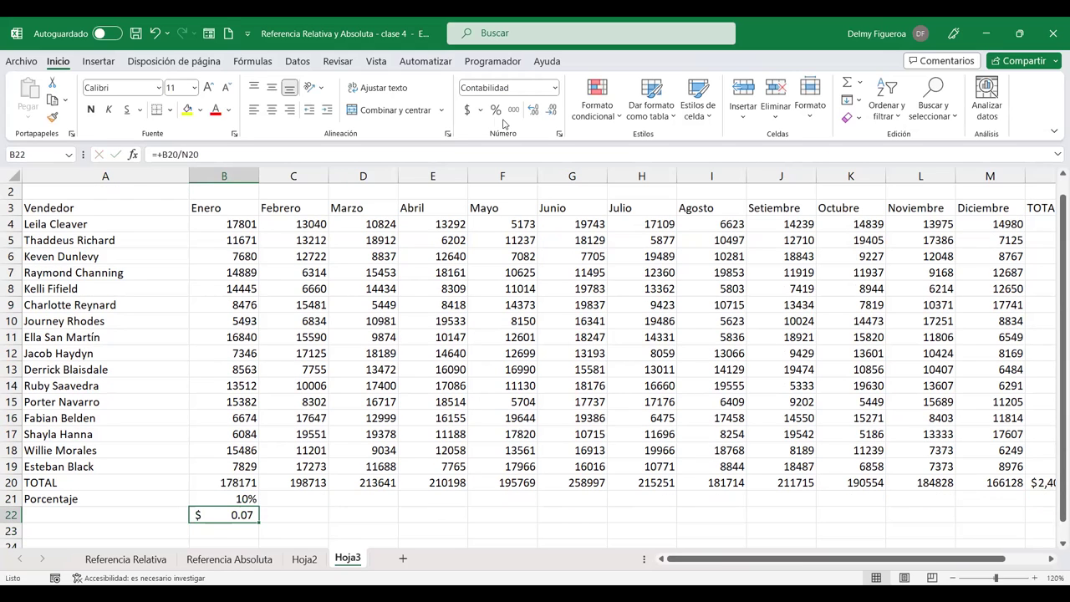
{"action": "left_click", "coordinate": [496, 110]}
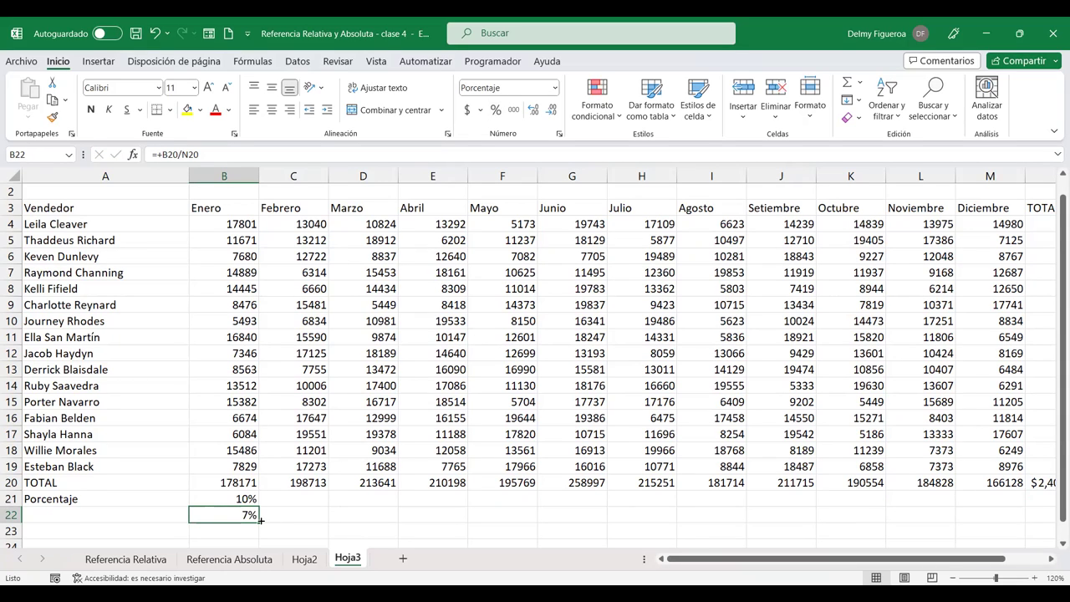
{"action": "key", "text": "F2"}
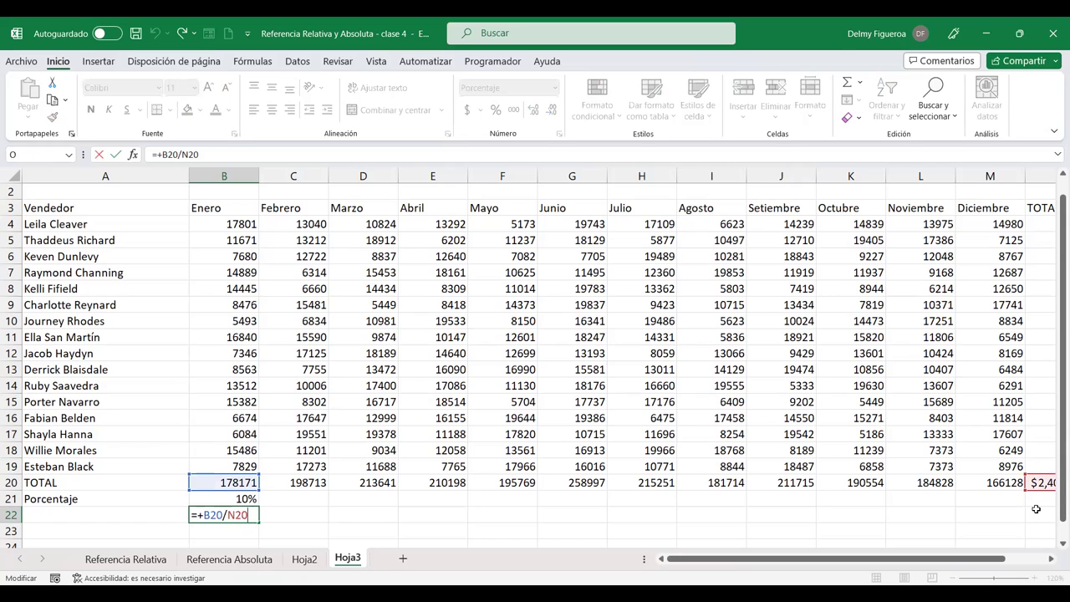
- Lock N20 in B22's =+B20/$N$20 share formula, fill it through M22, and copy the product price table
{"action": "key", "text": "F4"}
{"action": "key", "text": "Return"}
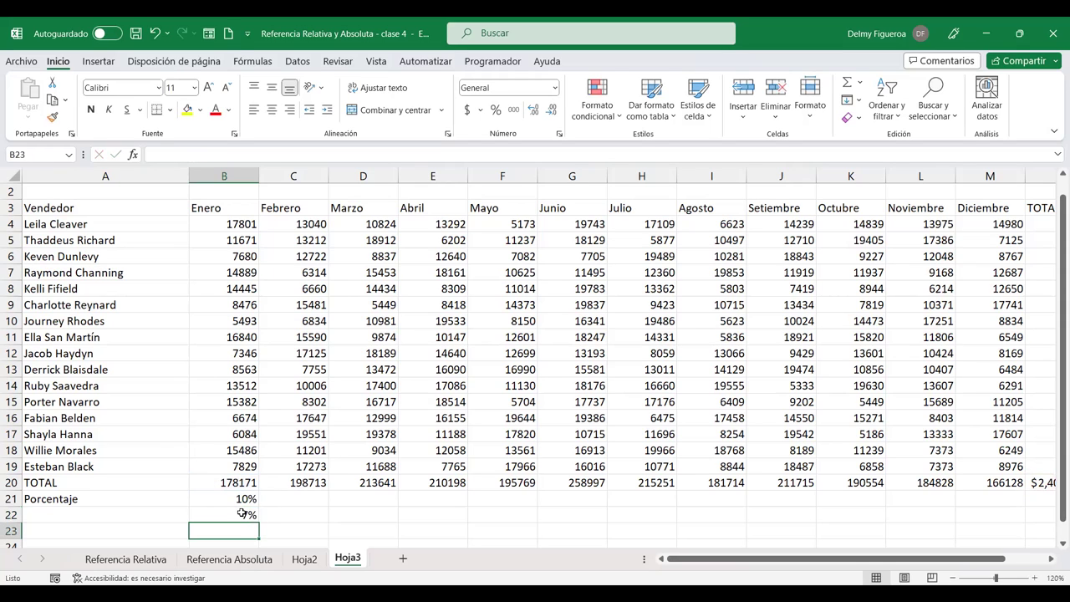
{"action": "left_click", "coordinate": [242, 513]}
{"action": "mouse_move", "coordinate": [259, 522]}
{"action": "left_mouse_down"}
{"action": "mouse_move", "coordinate": [479, 513]}
{"action": "mouse_move", "coordinate": [1025, 534]}
{"action": "left_mouse_up"}
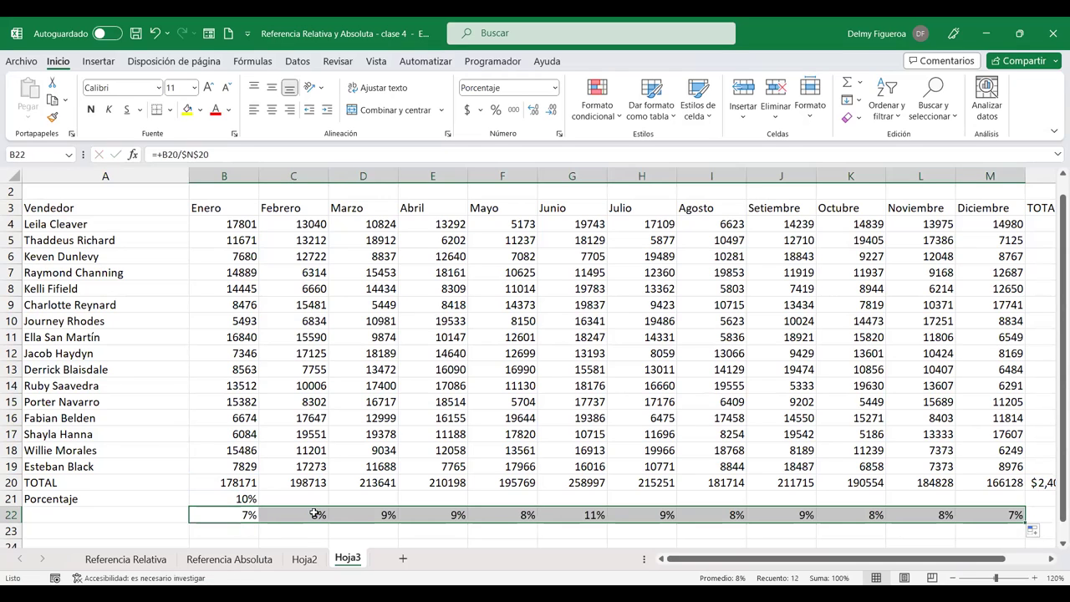
{"action": "left_click_drag", "start_coordinate": [242, 513], "coordinate": [996, 514]}
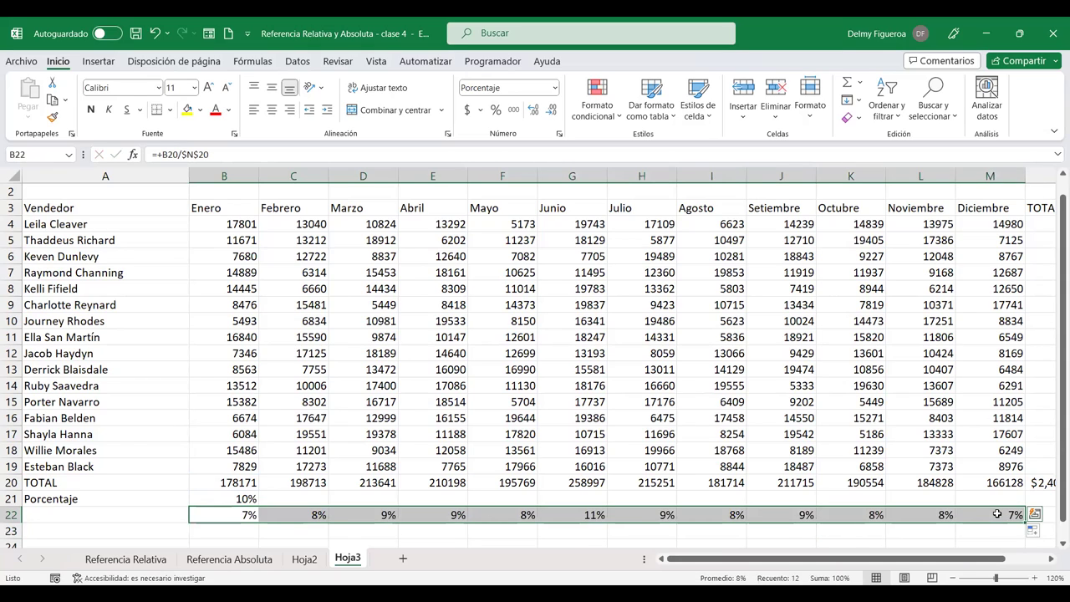
{"action": "left_click", "coordinate": [594, 515]}
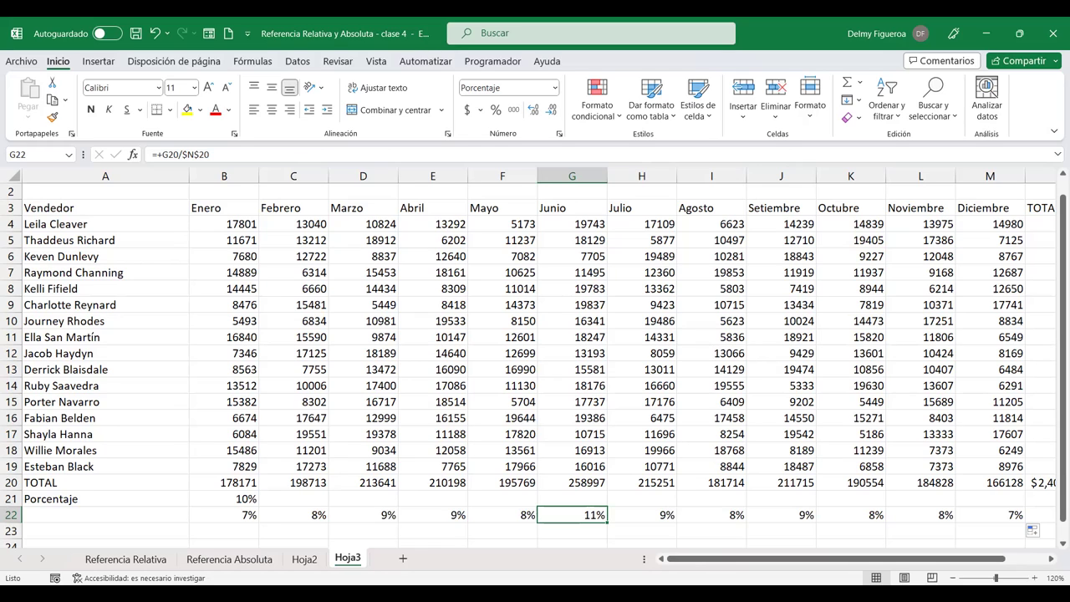
{"action": "key", "text": "alt+Tab"}
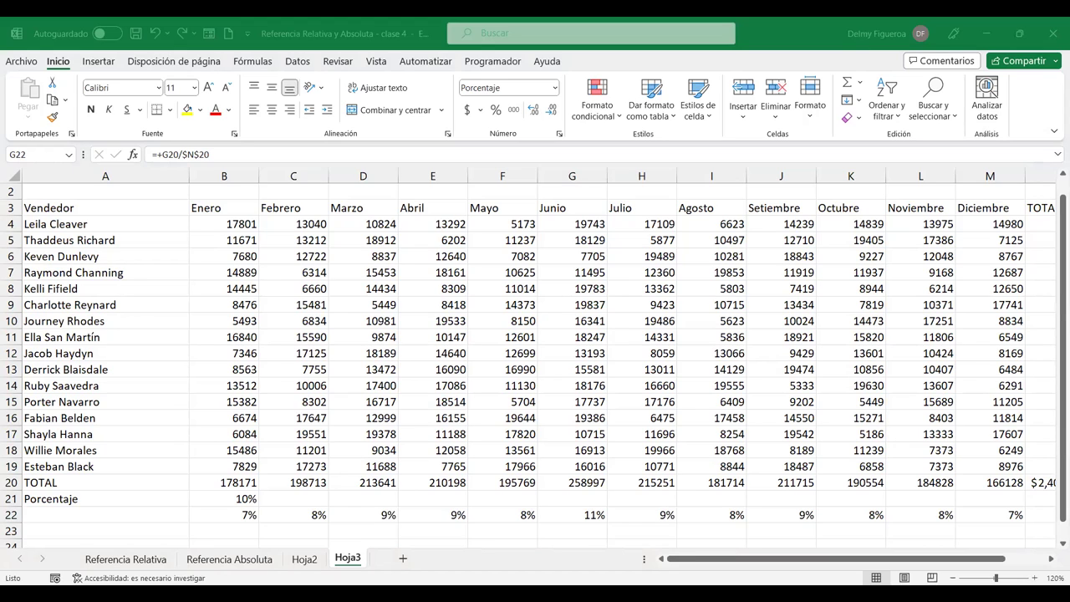
{"action": "key", "text": "ctrl+c"}
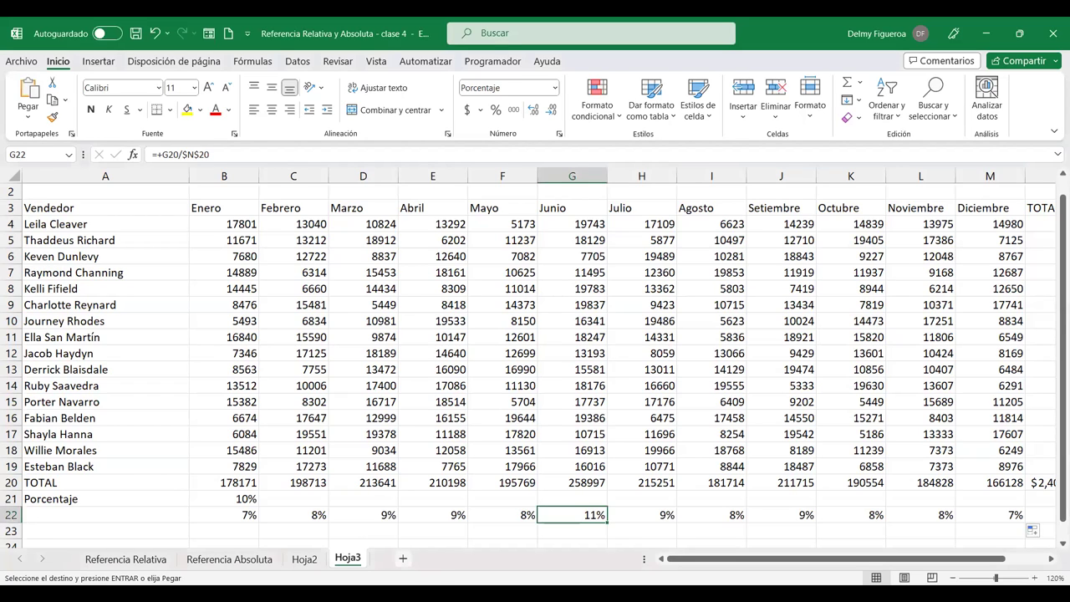
- Add sheet Hoja4, paste the product price table at A1, then return to Hoja3's B21
{"action": "left_click", "coordinate": [402, 559]}
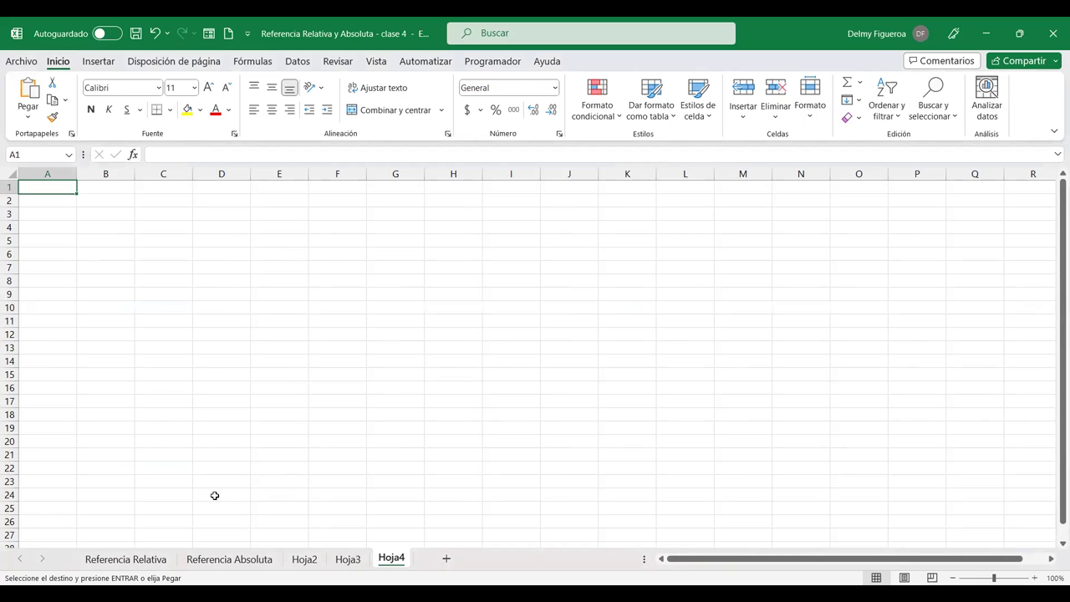
{"action": "left_click", "coordinate": [11, 172]}
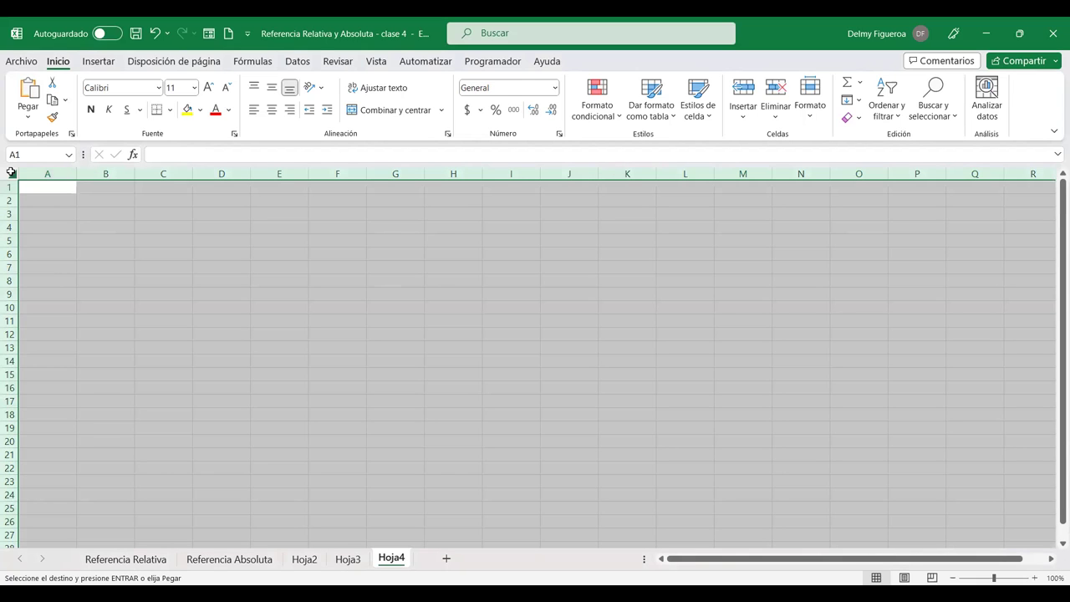
{"action": "right_click", "coordinate": [11, 172]}
{"action": "left_click", "coordinate": [67, 258]}
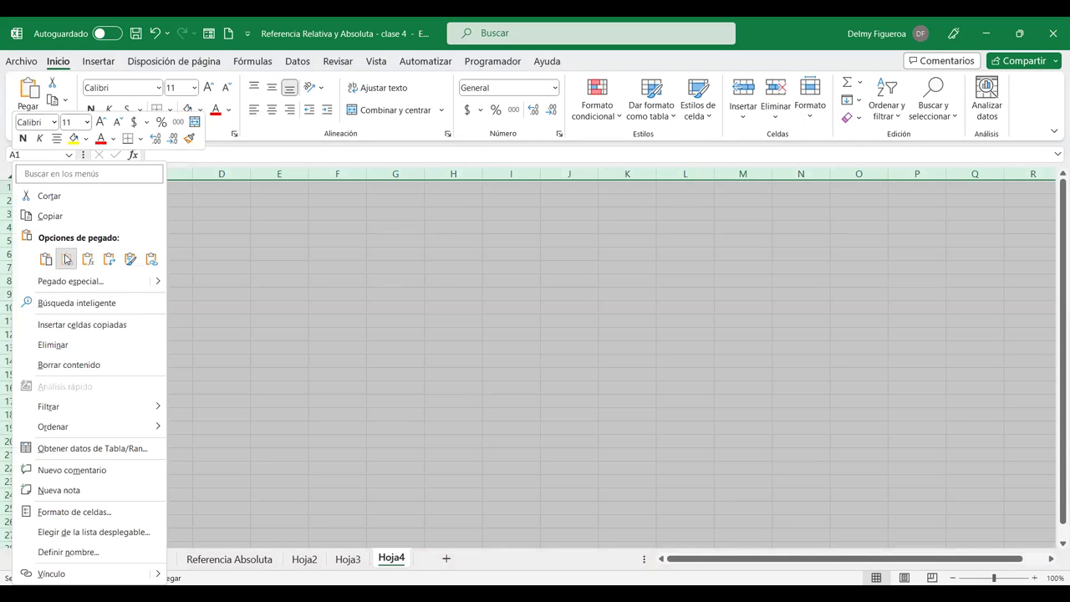
{"action": "left_click", "coordinate": [306, 311]}
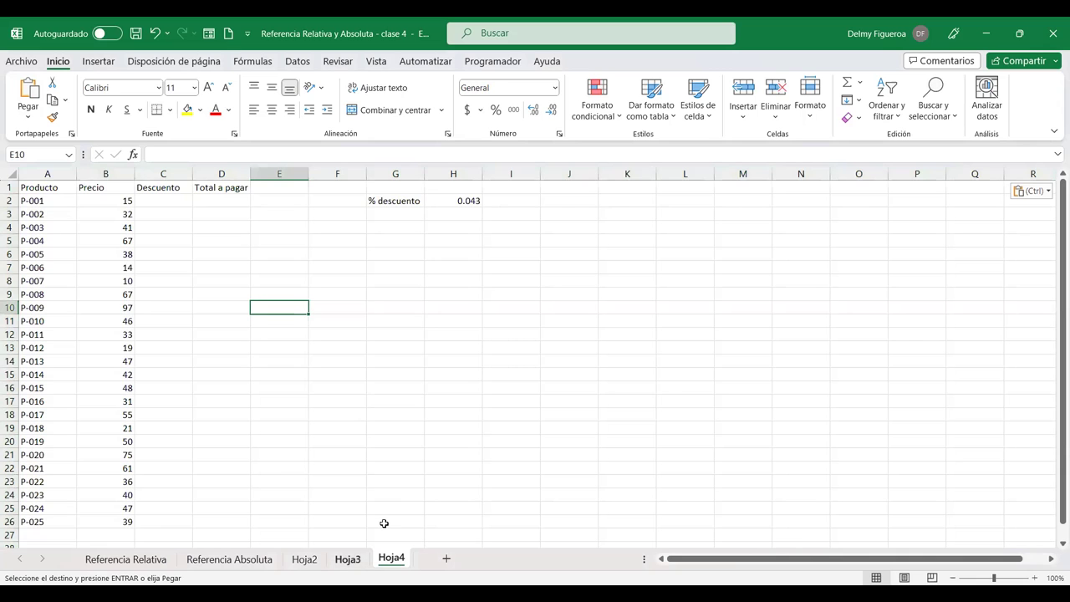
{"action": "left_click", "coordinate": [348, 559]}
{"action": "left_click", "coordinate": [248, 498]}
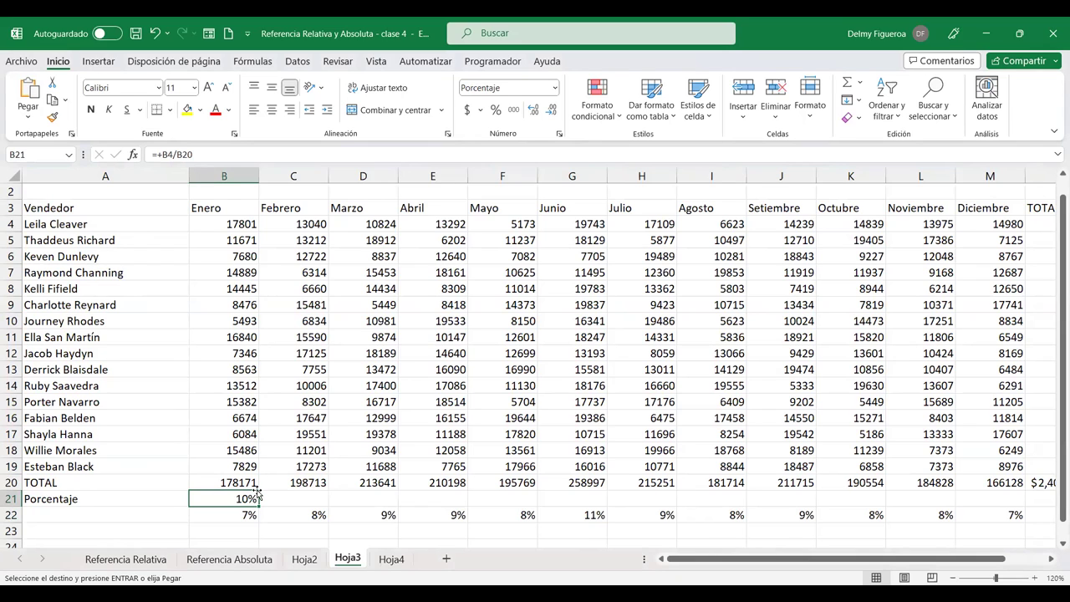
- Insert a blank column C between Enero and Febrero on Hoja3
{"action": "left_click", "coordinate": [309, 171]}
{"action": "right_click", "coordinate": [309, 171]}
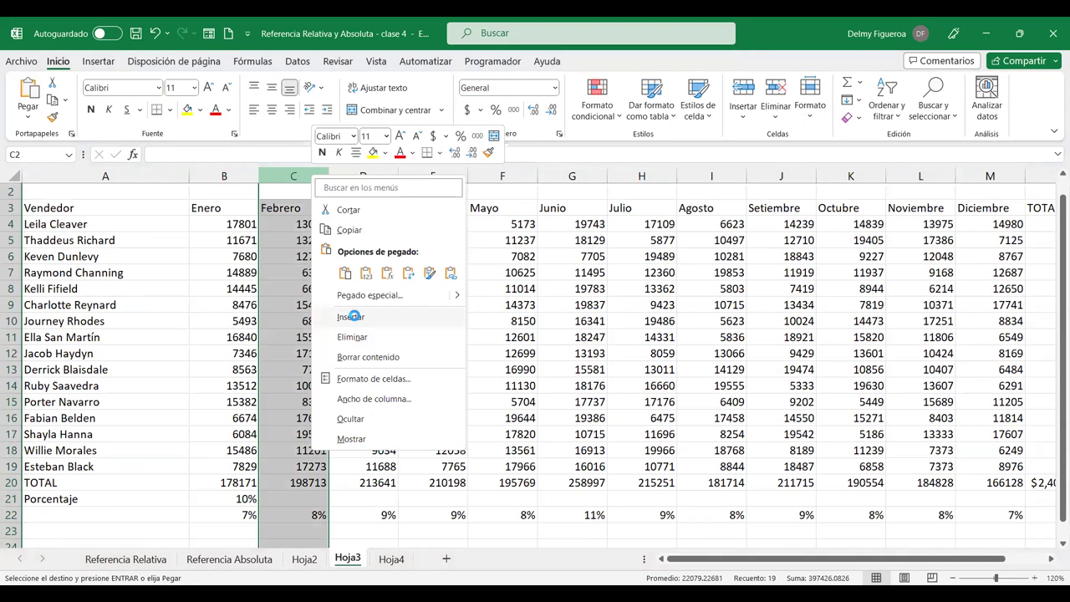
{"action": "left_click", "coordinate": [355, 318]}
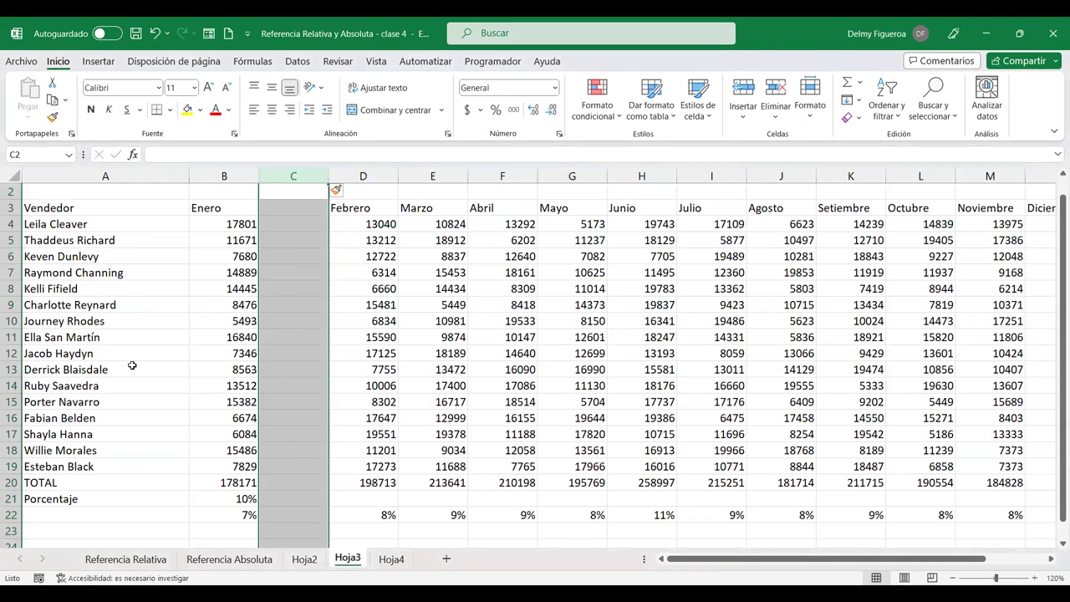
- Apply accounting number format to the Enero figures in B4:B20
{"action": "left_click", "coordinate": [296, 222]}
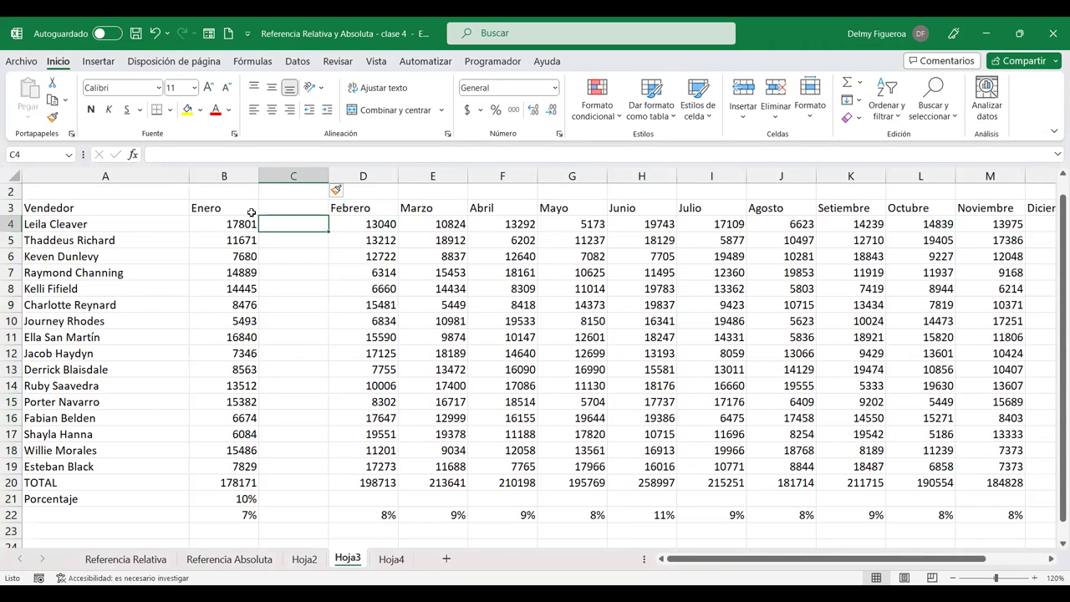
{"action": "left_click_drag", "start_coordinate": [221, 220], "coordinate": [223, 483]}
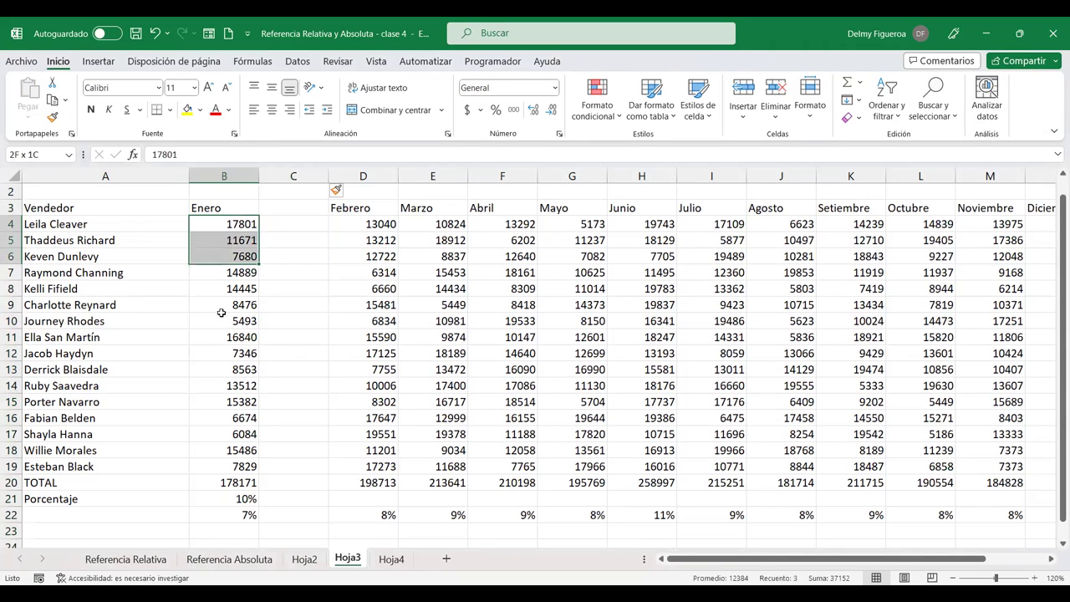
{"action": "left_click", "coordinate": [466, 109]}
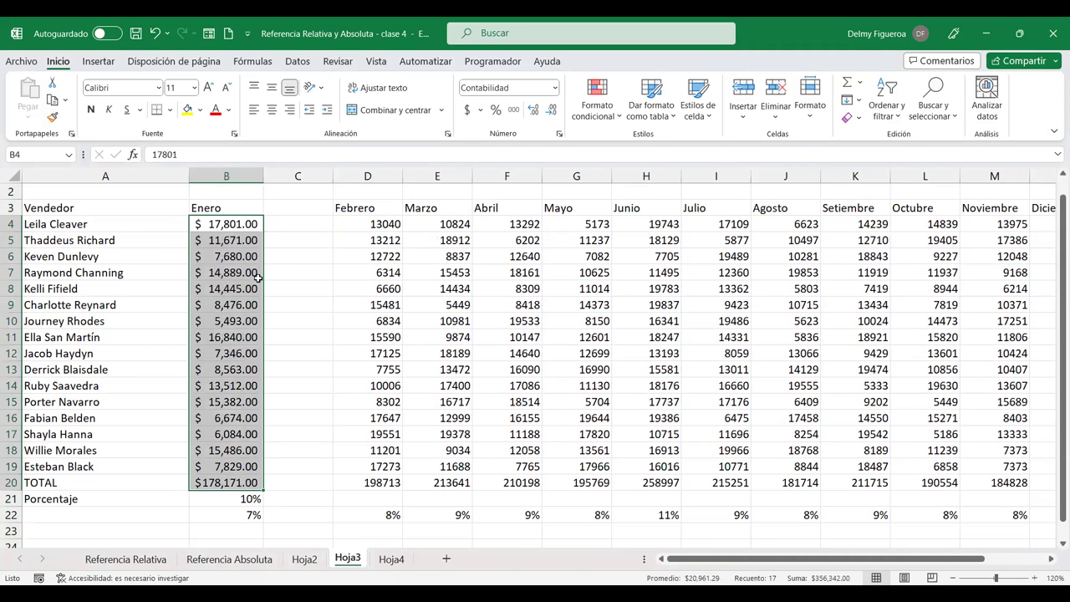
{"action": "left_click", "coordinate": [299, 209]}
- Head column C 'Porcentaje' and enter =+B4/B20 in C4
{"action": "type", "text": "Porcentaje"}
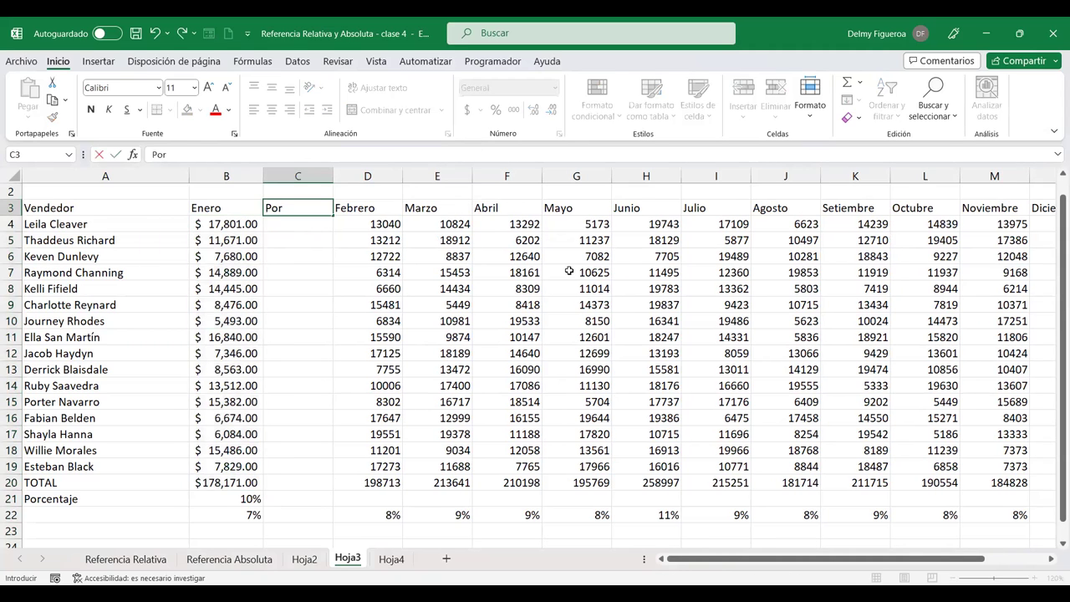
{"action": "key", "text": "Return"}
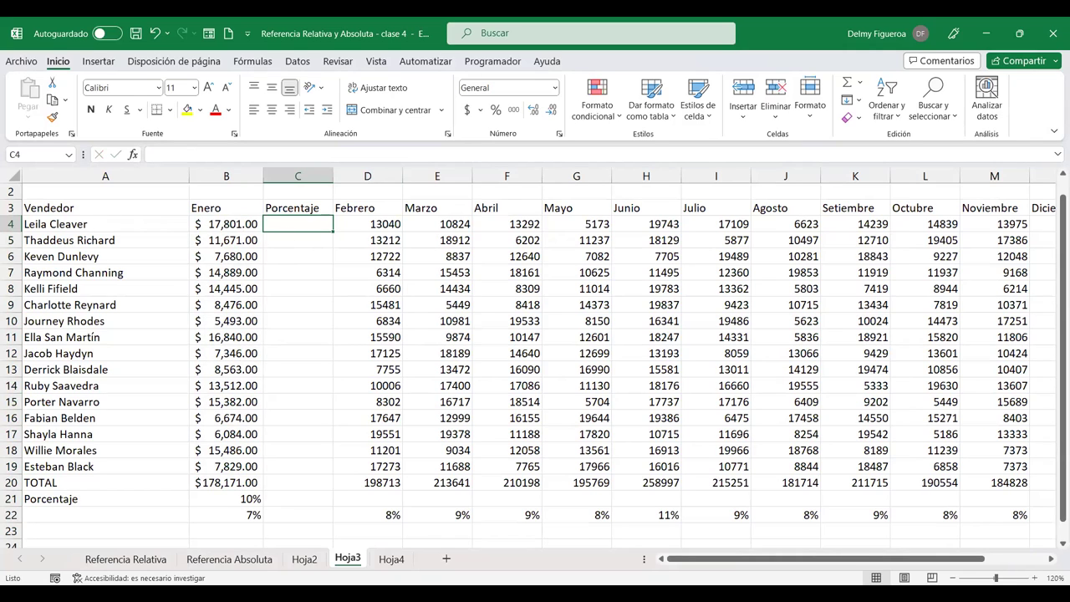
{"action": "type", "text": "+"}
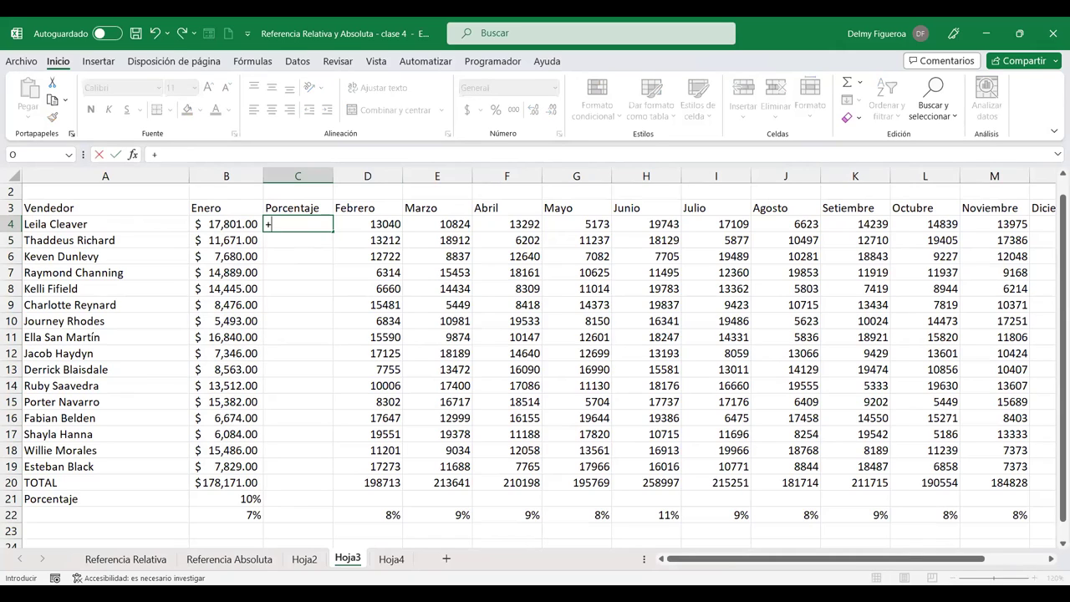
{"action": "left_click", "coordinate": [236, 224]}
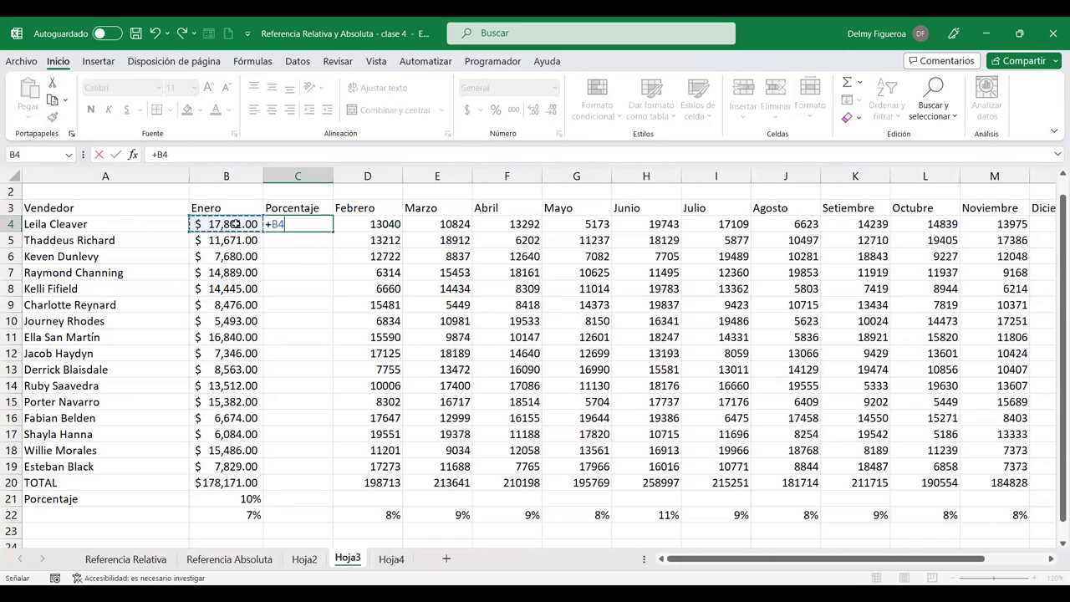
{"action": "type", "text": "/"}
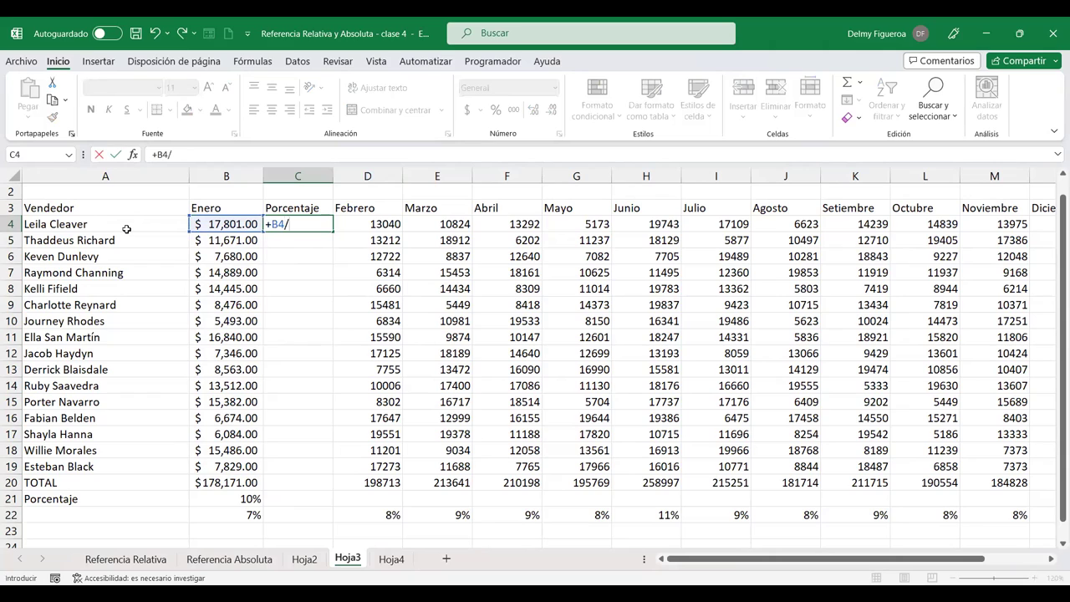
{"action": "left_click", "coordinate": [224, 482]}
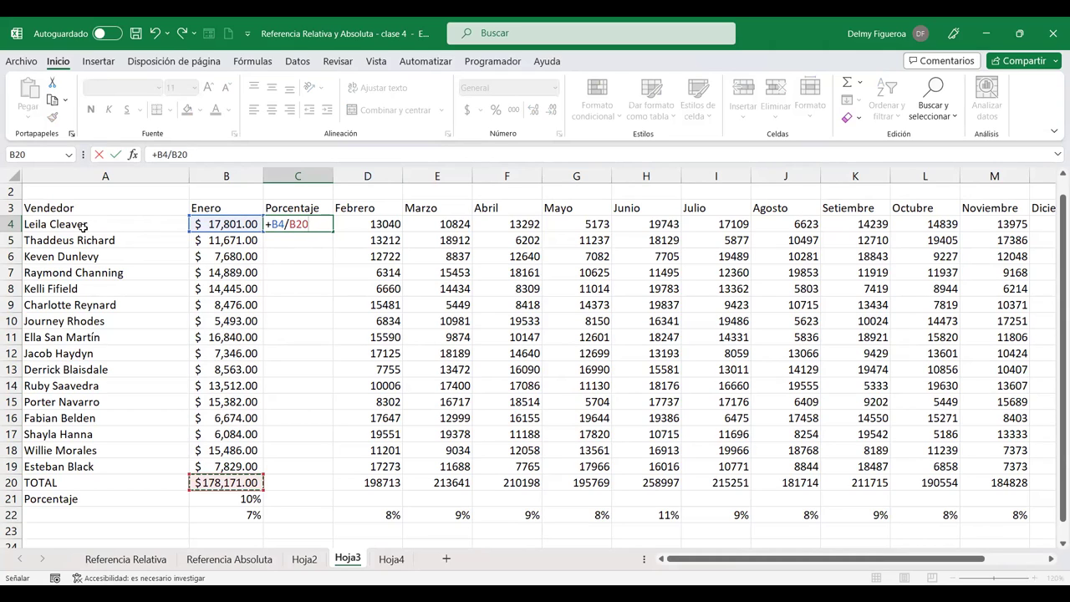
{"action": "key", "text": "ctrl+Return"}
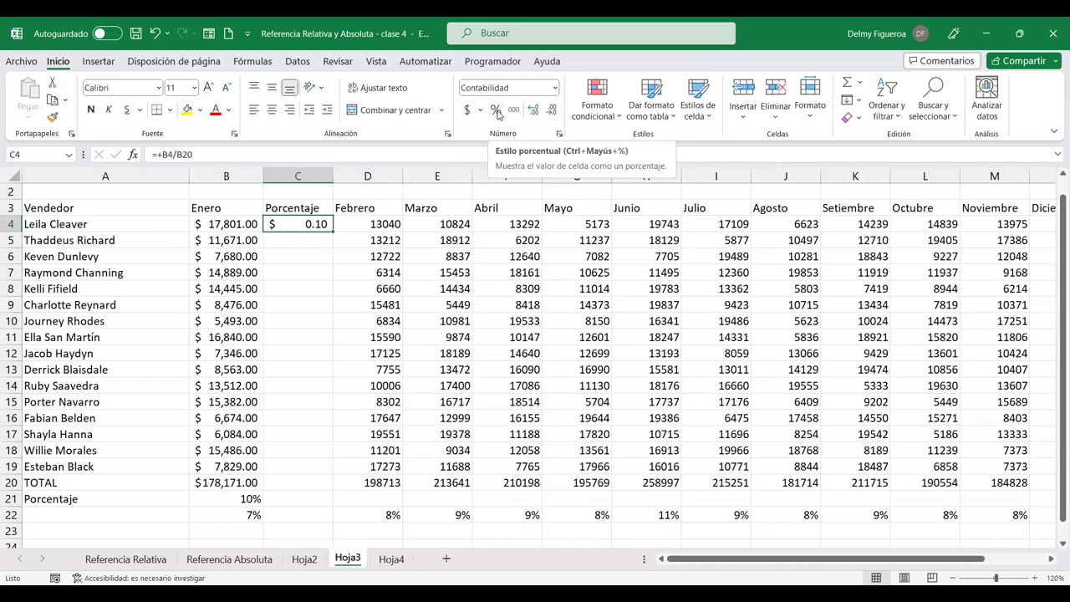
- Format C4 as a percentage and fill its formula down to C19
{"action": "left_click", "coordinate": [498, 114]}
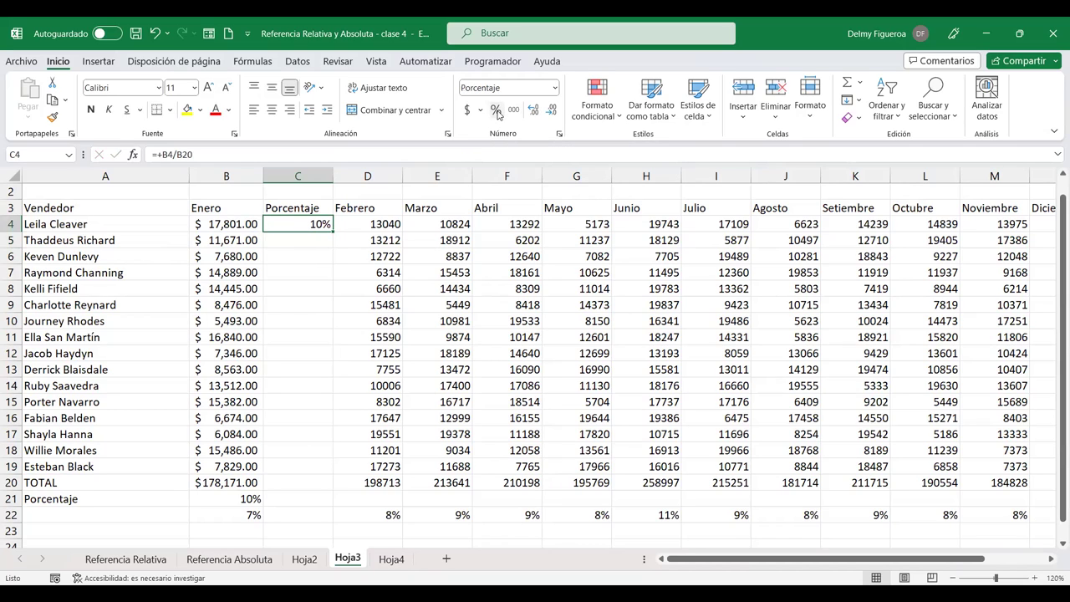
{"action": "left_click_drag", "start_coordinate": [337, 227], "coordinate": [316, 478]}
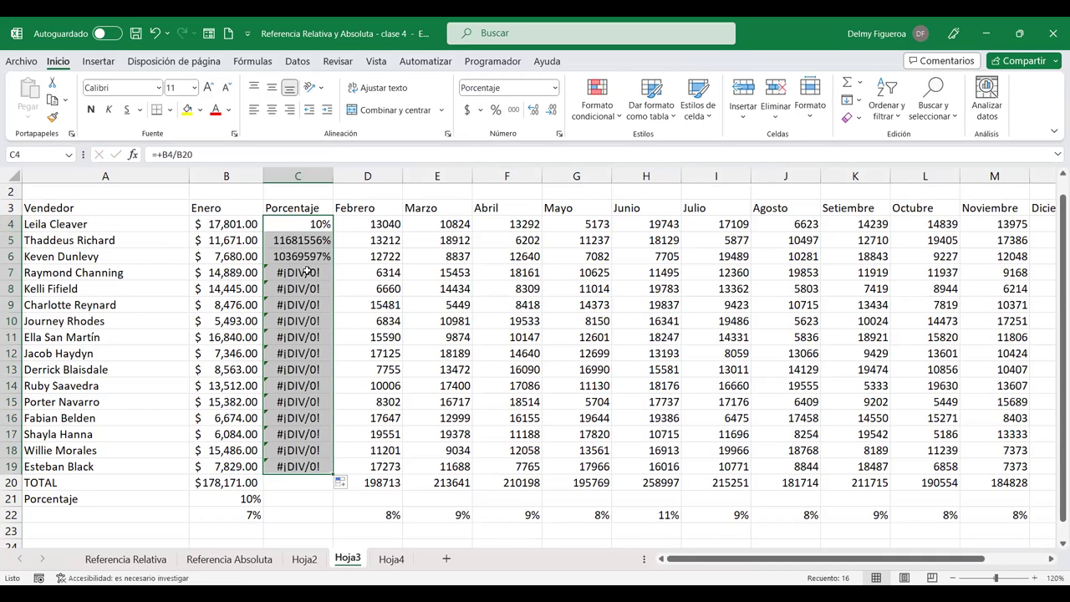
{"action": "left_click", "coordinate": [307, 222]}
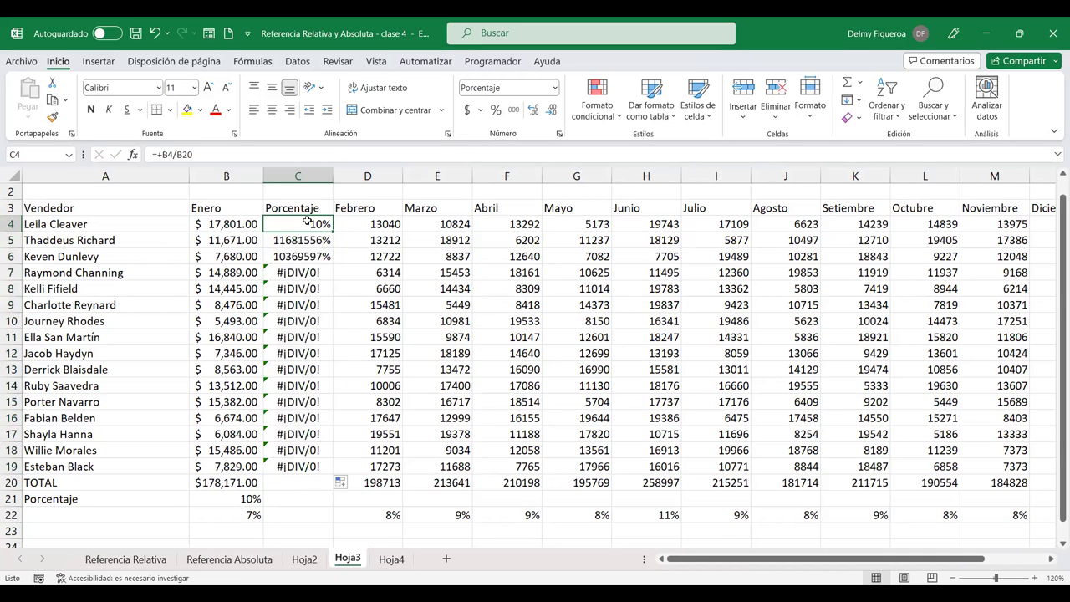
- Change C4's formula to =+B4/$B$20 and refill it down through C19
{"action": "left_click", "coordinate": [308, 322]}
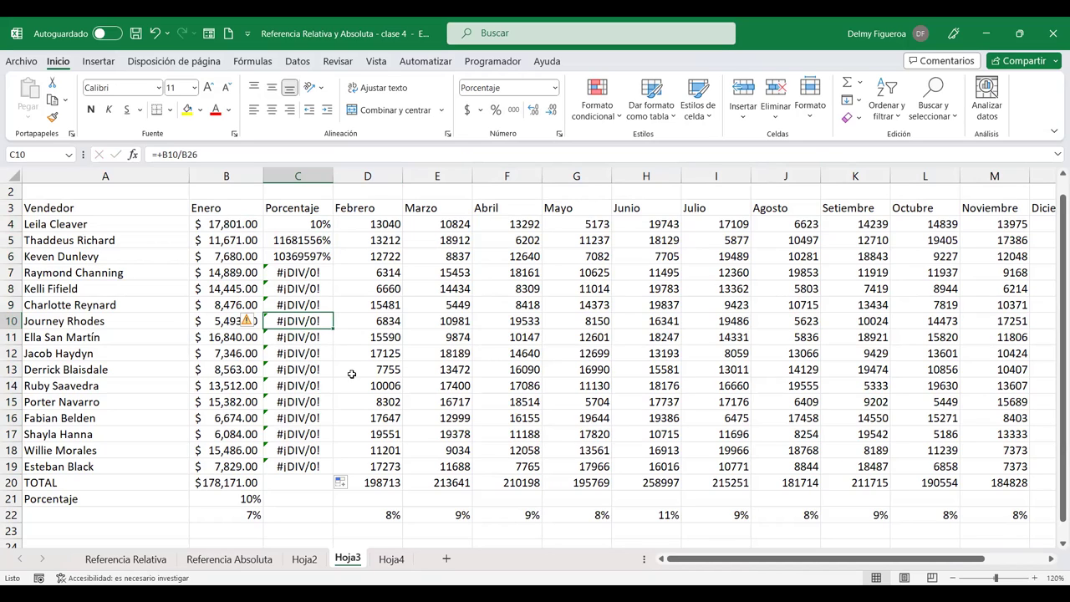
{"action": "left_click", "coordinate": [314, 224]}
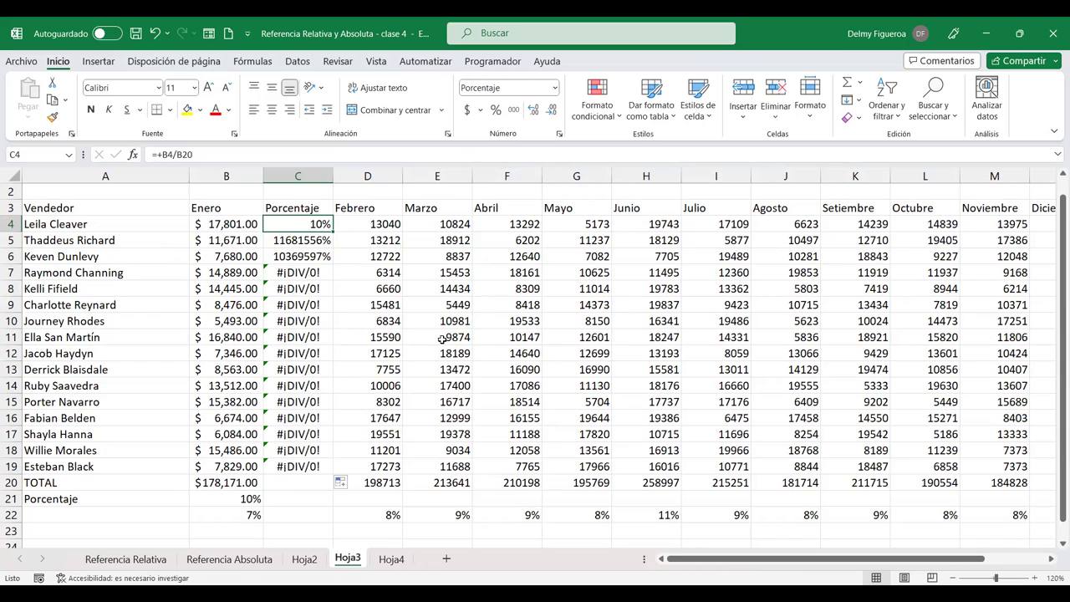
{"action": "key", "text": "F2"}
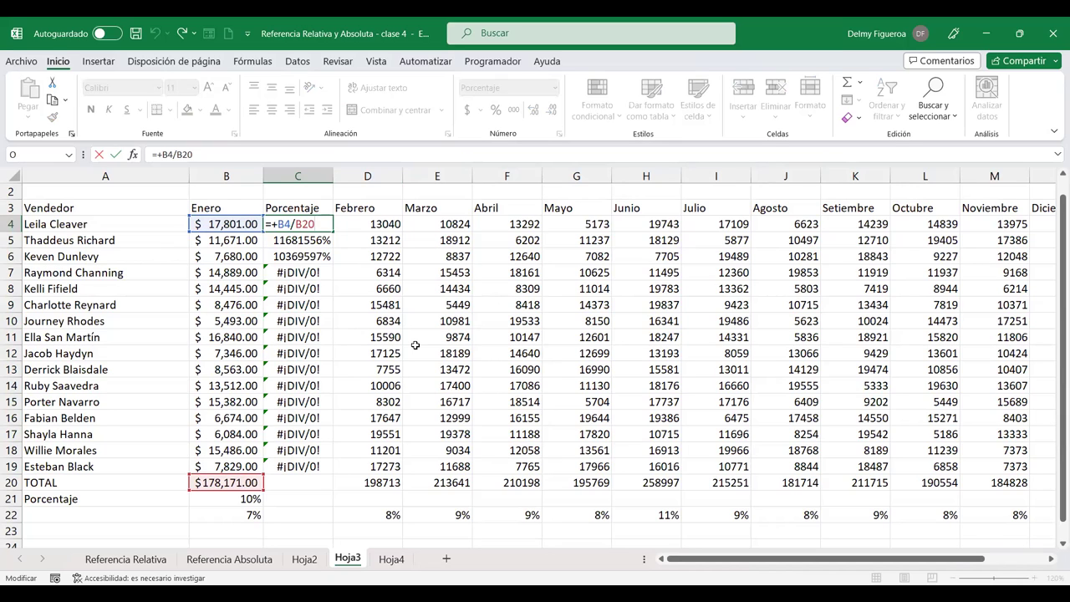
{"action": "key", "text": "F4"}
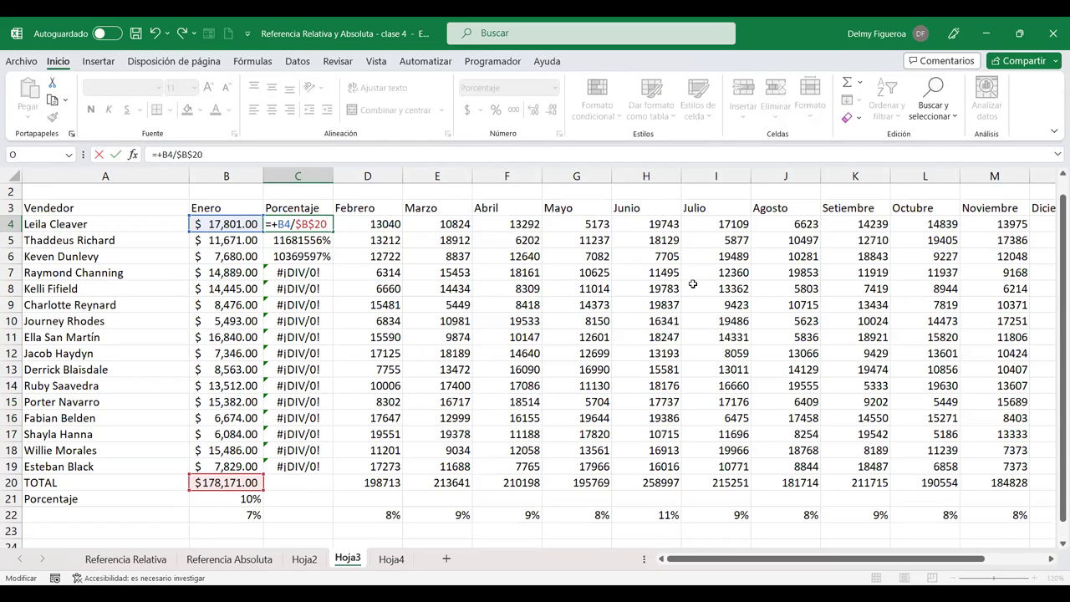
{"action": "key", "text": "Return"}
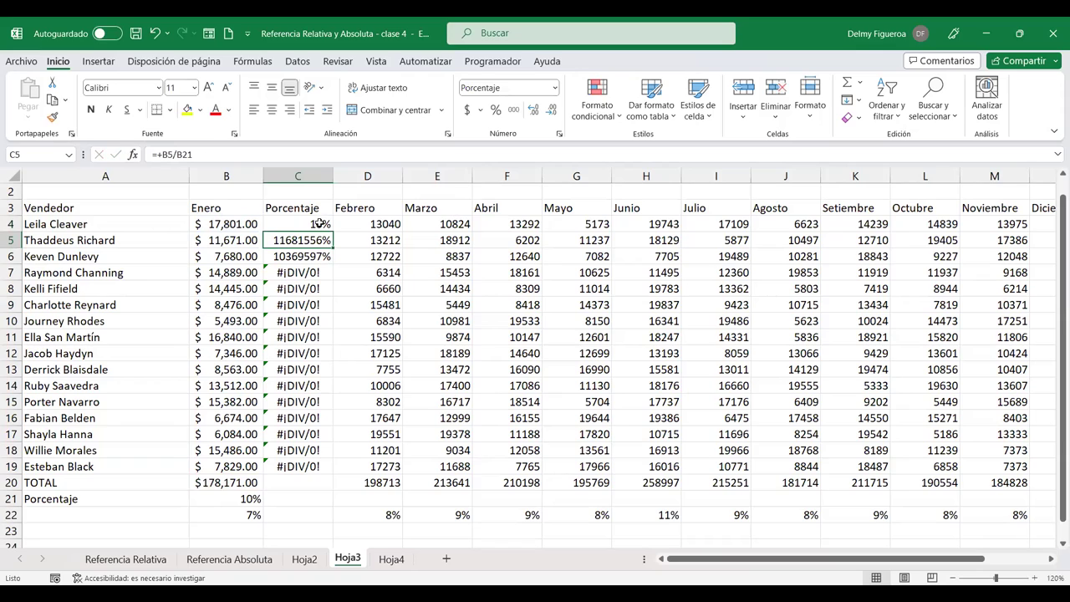
{"action": "left_click", "coordinate": [320, 224]}
{"action": "mouse_move", "coordinate": [332, 235]}
{"action": "left_mouse_down"}
{"action": "mouse_move", "coordinate": [328, 483]}
{"action": "mouse_move", "coordinate": [329, 468]}
{"action": "left_mouse_up"}
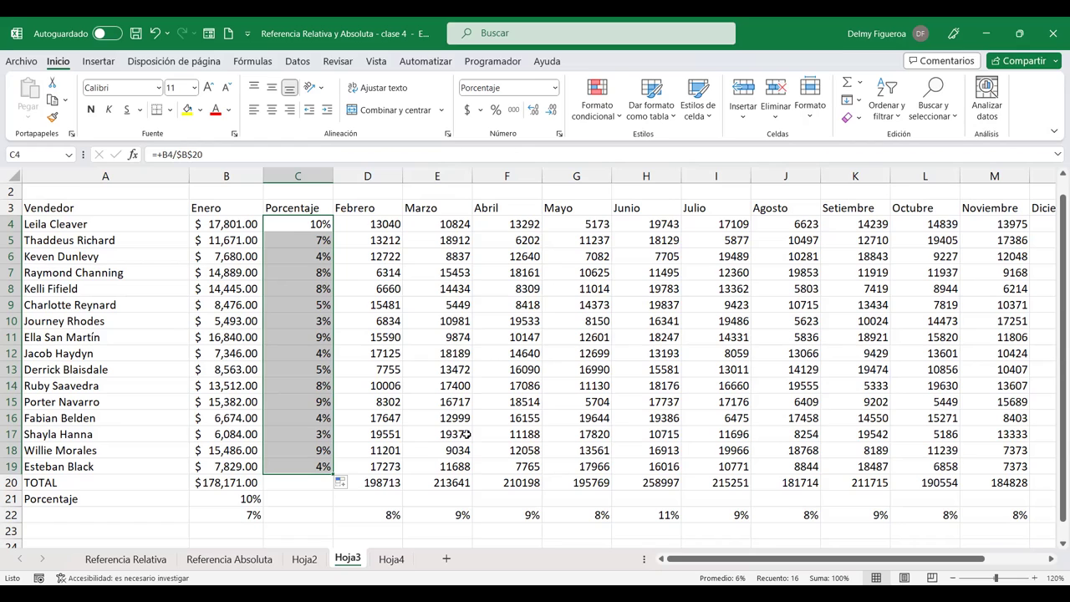
{"action": "left_click", "coordinate": [224, 515]}
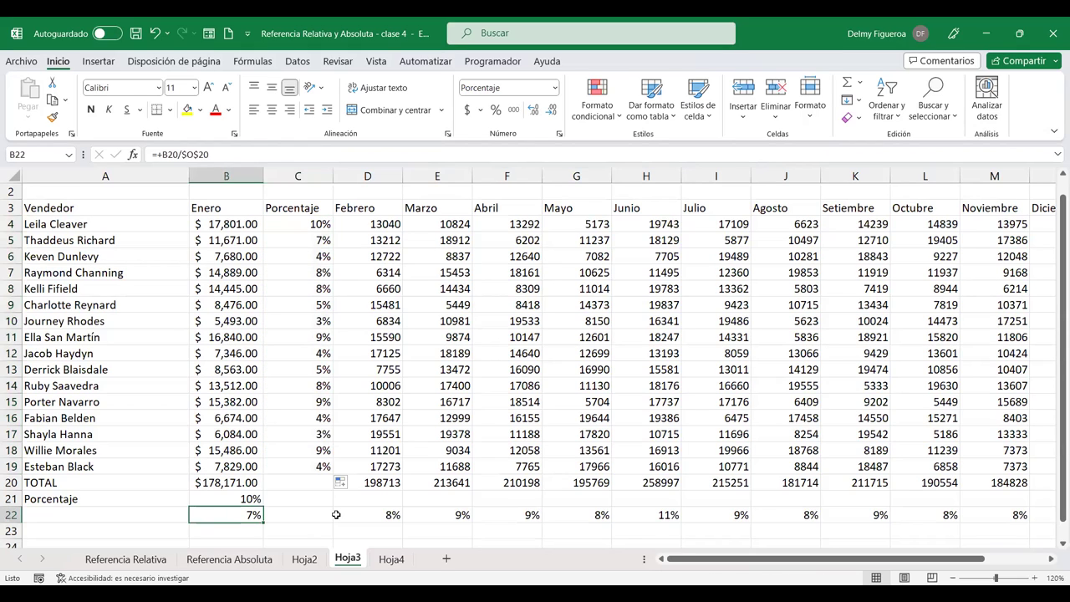
- Review B22's =+B20/$N$20 formula against the TOTAL column and leave it unchanged
{"action": "key", "text": "F2"}
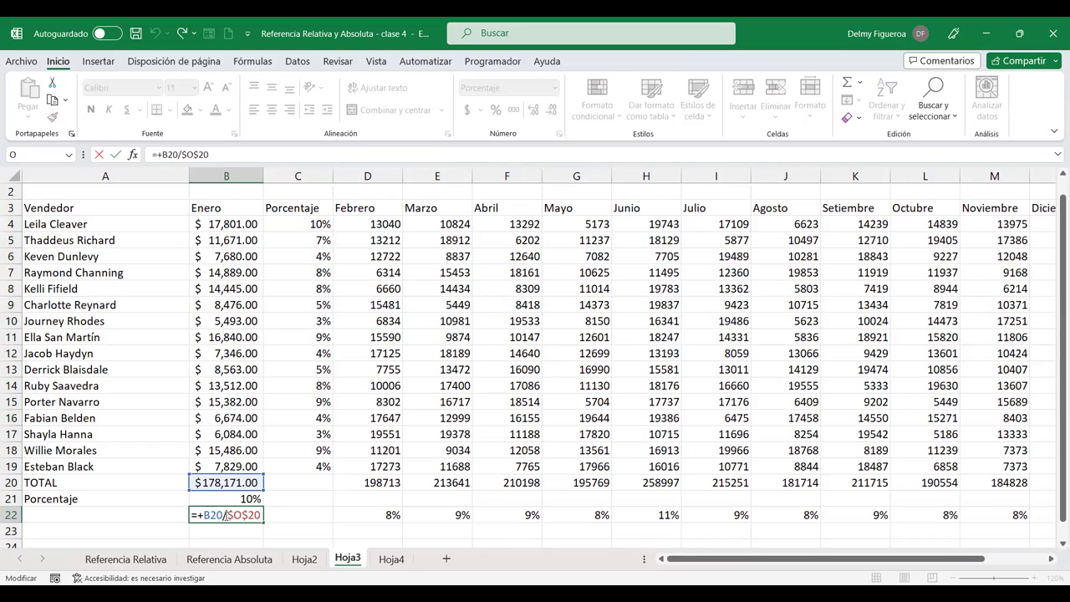
{"action": "left_click", "coordinate": [209, 515]}
{"action": "left_click", "coordinate": [1051, 558]}
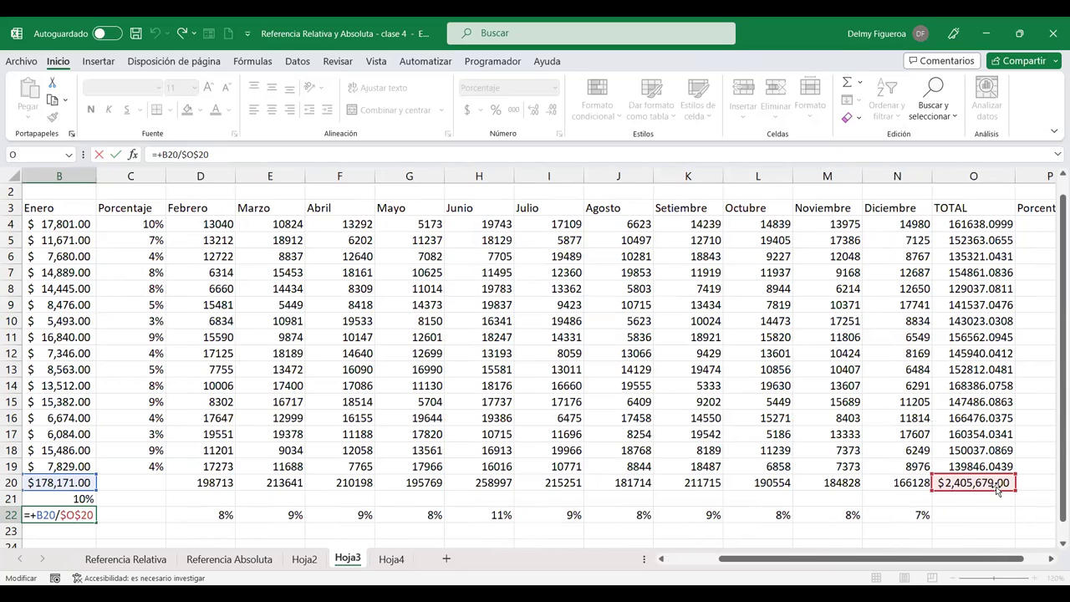
{"action": "left_click", "coordinate": [707, 564]}
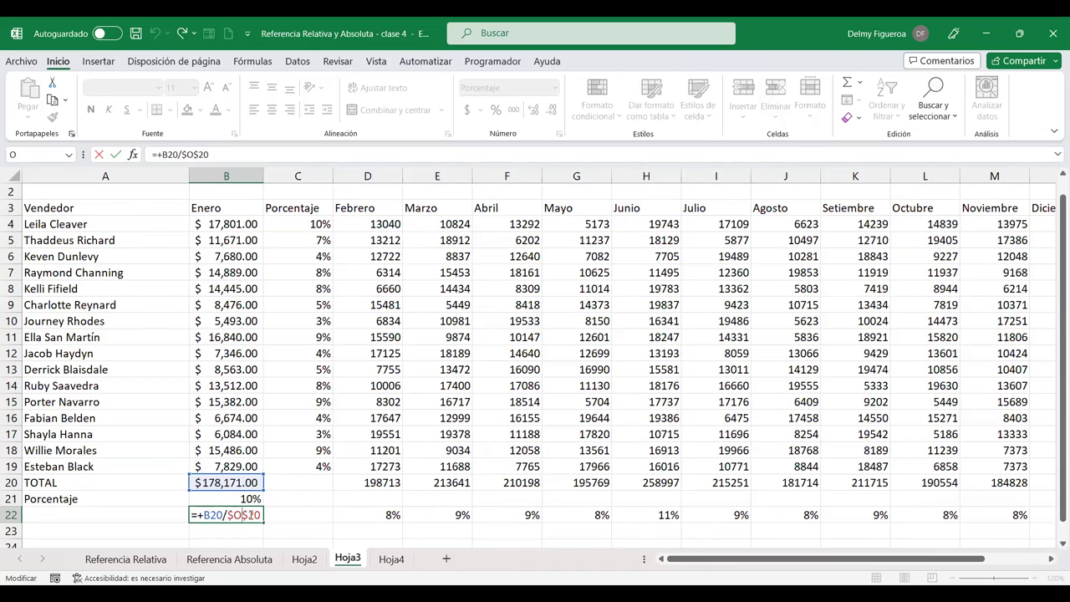
{"action": "key", "text": "ctrl+Return"}
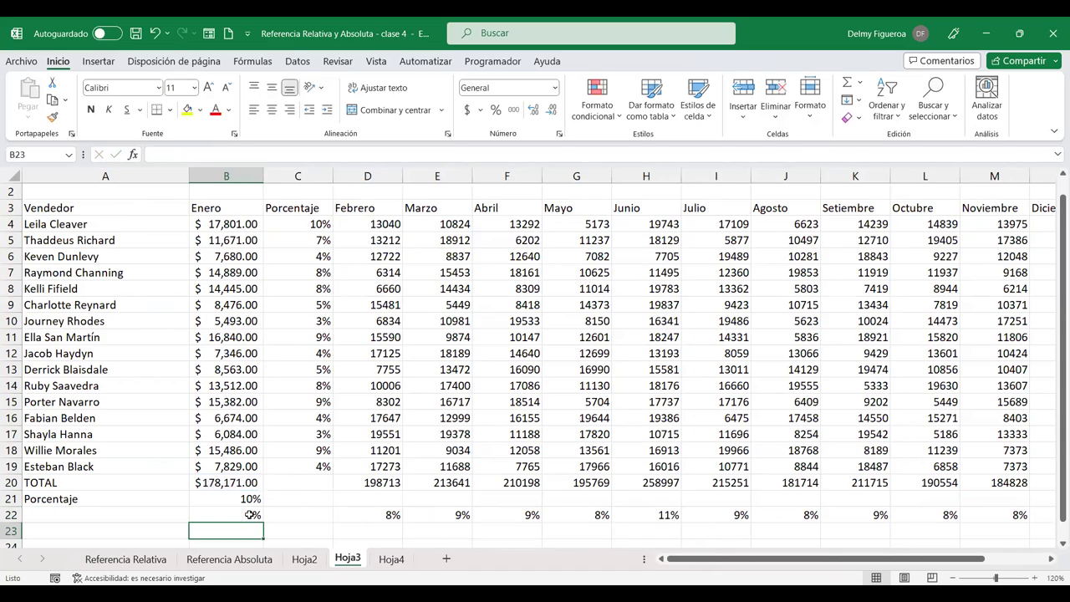
{"action": "left_click", "coordinate": [306, 516]}
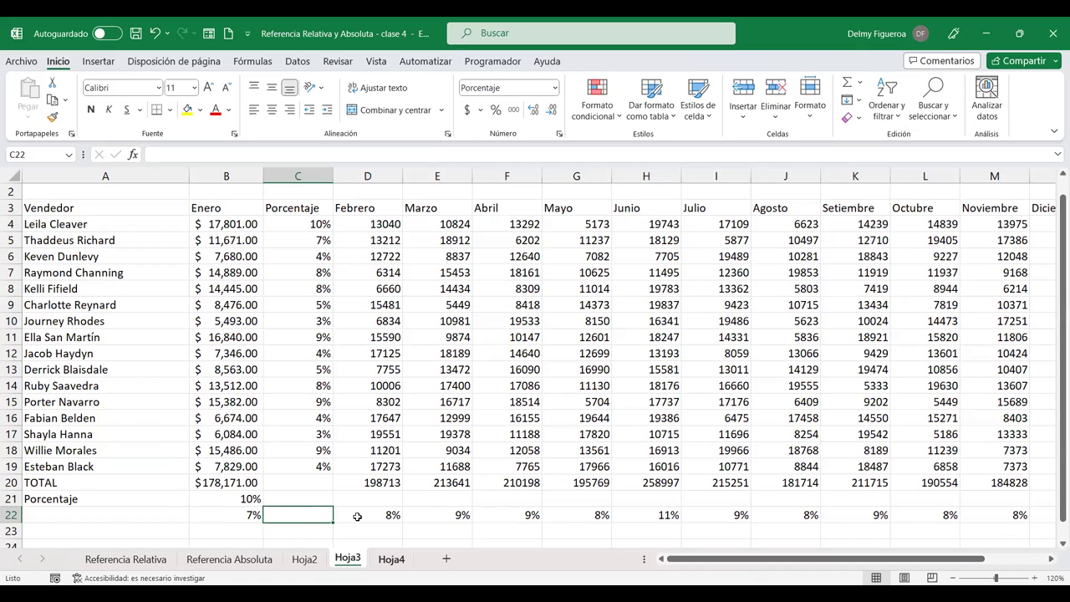
- On Hoja4, show the H2 discount rate as 4.3% and zoom to 120%
{"action": "key", "text": "ctrl+Page_Down"}
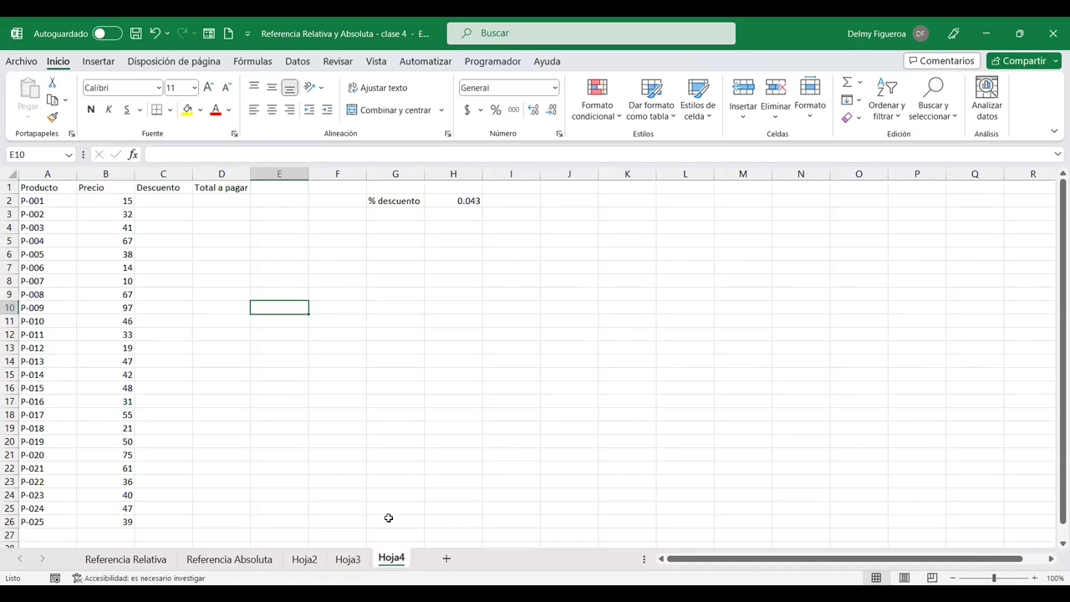
{"action": "left_click", "coordinate": [151, 191]}
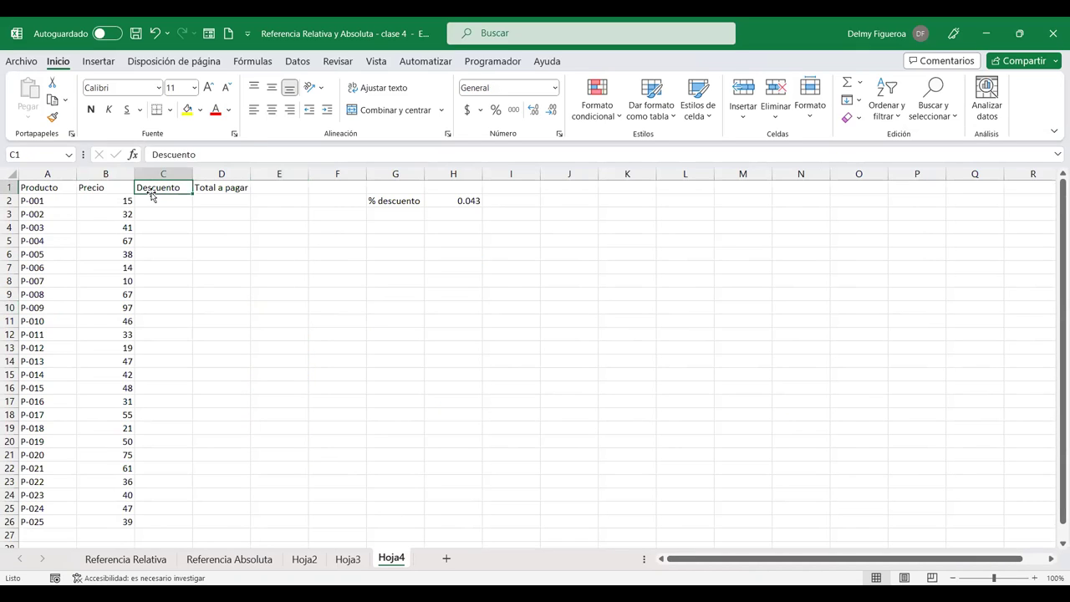
{"action": "left_click", "coordinate": [172, 204]}
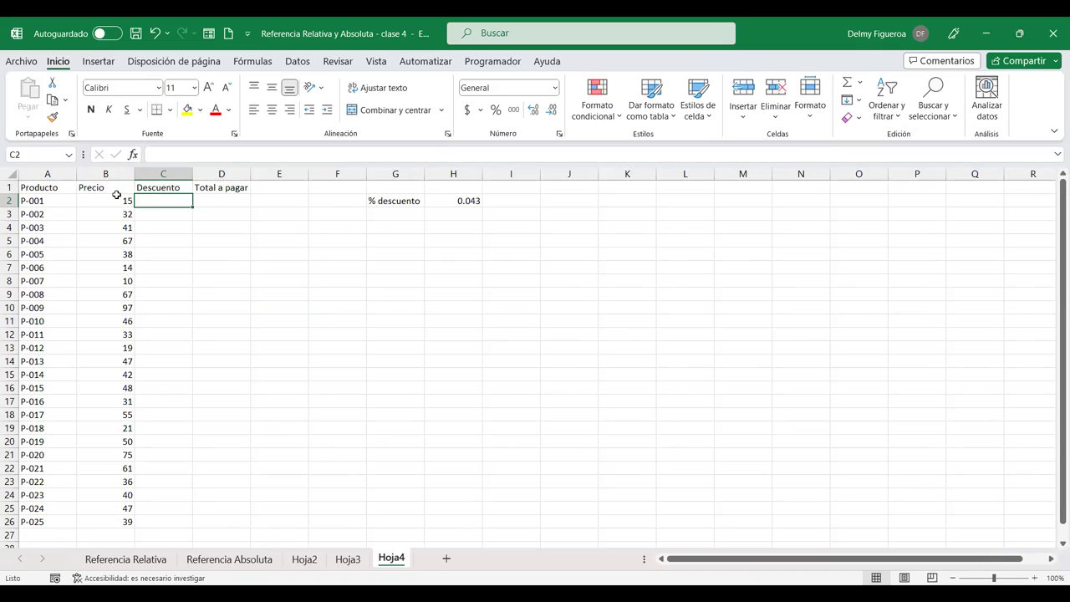
{"action": "left_click", "coordinate": [473, 202]}
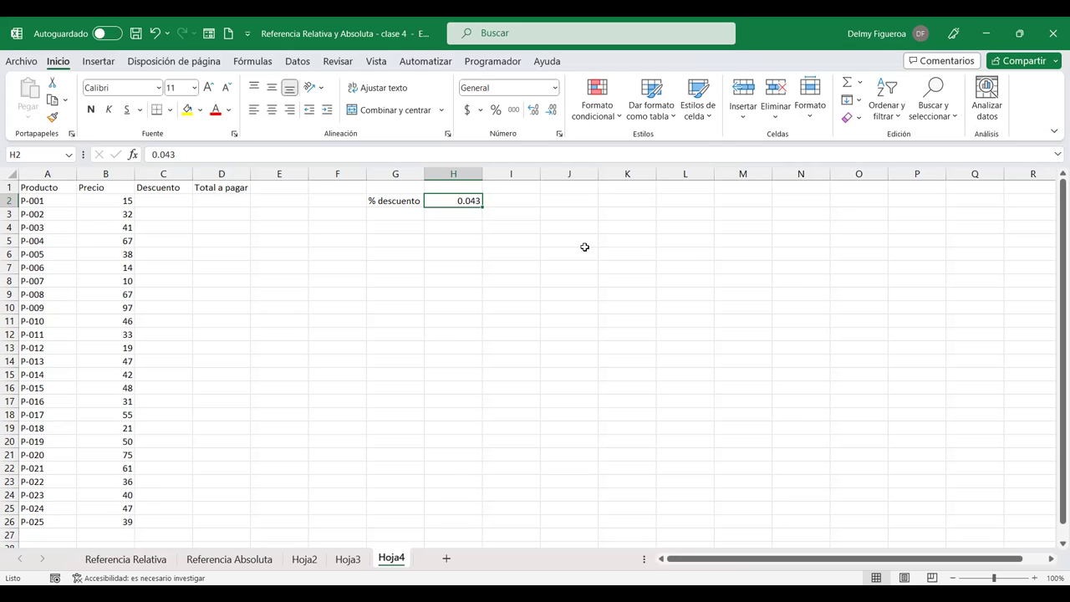
{"action": "left_click", "coordinate": [496, 111]}
{"action": "left_click", "coordinate": [534, 111]}
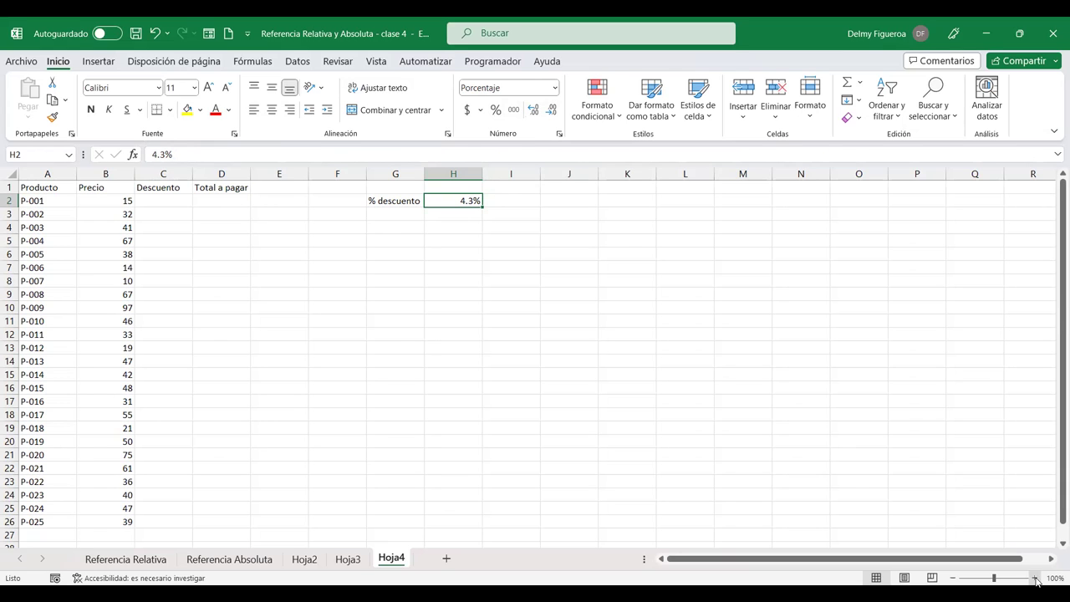
{"action": "left_click", "coordinate": [1035, 578]}
{"action": "left_click", "coordinate": [1035, 577]}
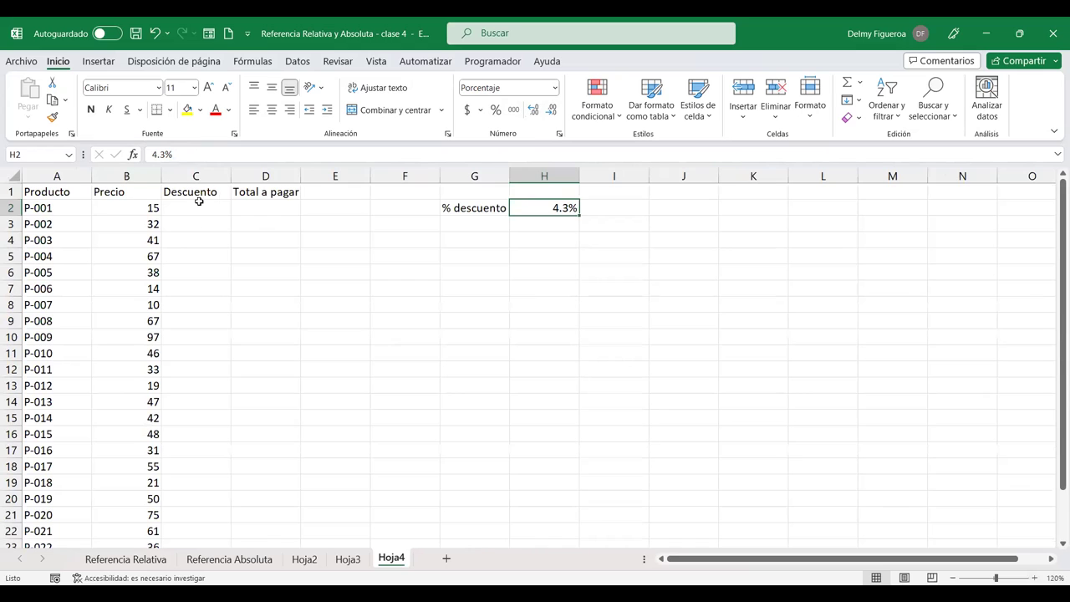
- Enter =+B2*$H$2 in C2 and fill it down the whole Descuento column
{"action": "left_click", "coordinate": [200, 207]}
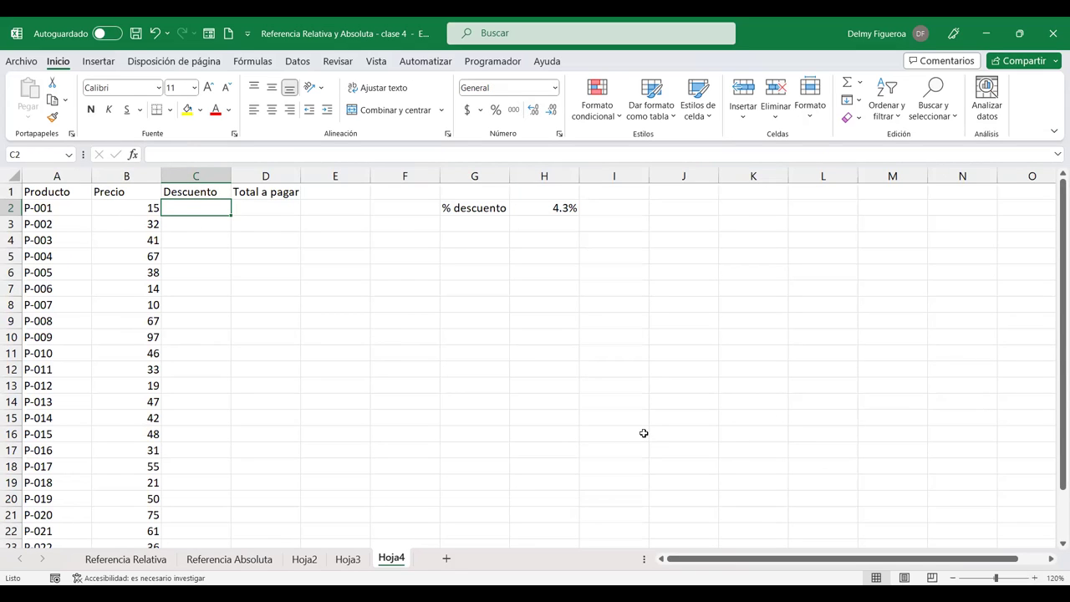
{"action": "type", "text": "+"}
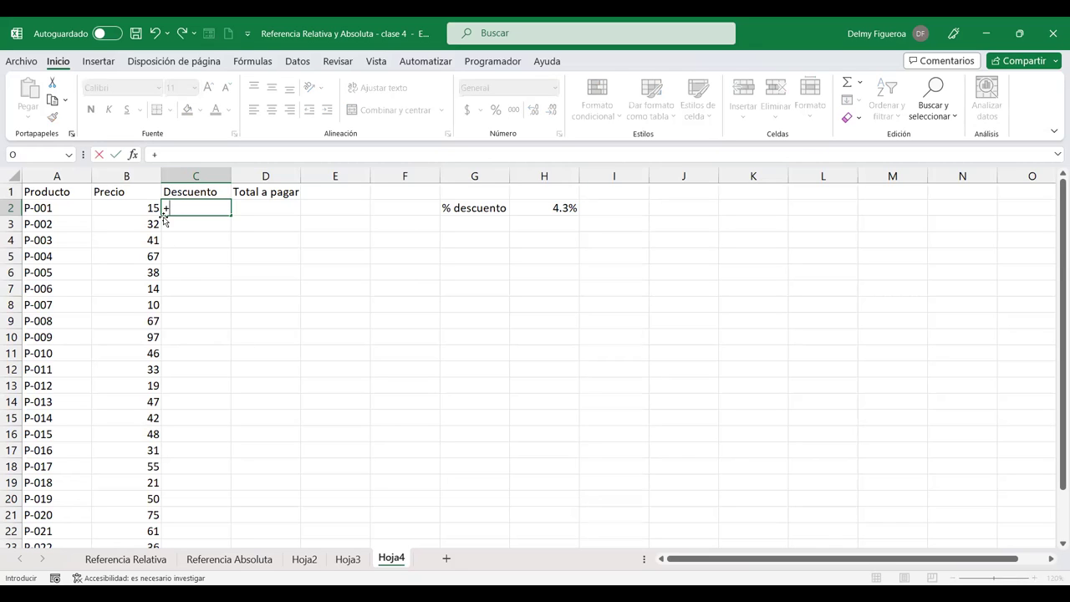
{"action": "left_click", "coordinate": [123, 207]}
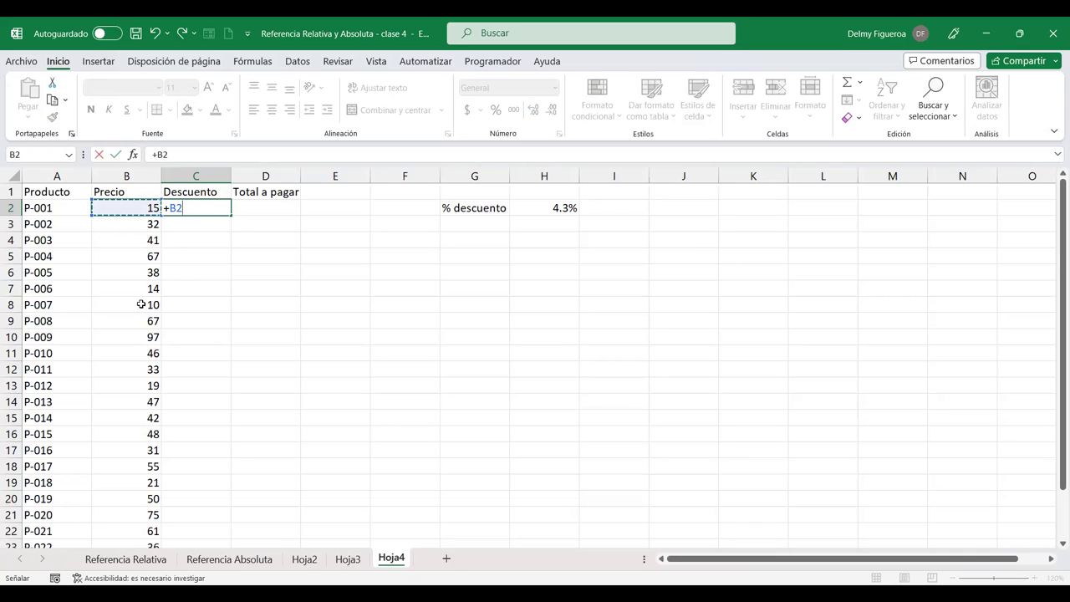
{"action": "type", "text": "*"}
{"action": "left_click", "coordinate": [546, 208]}
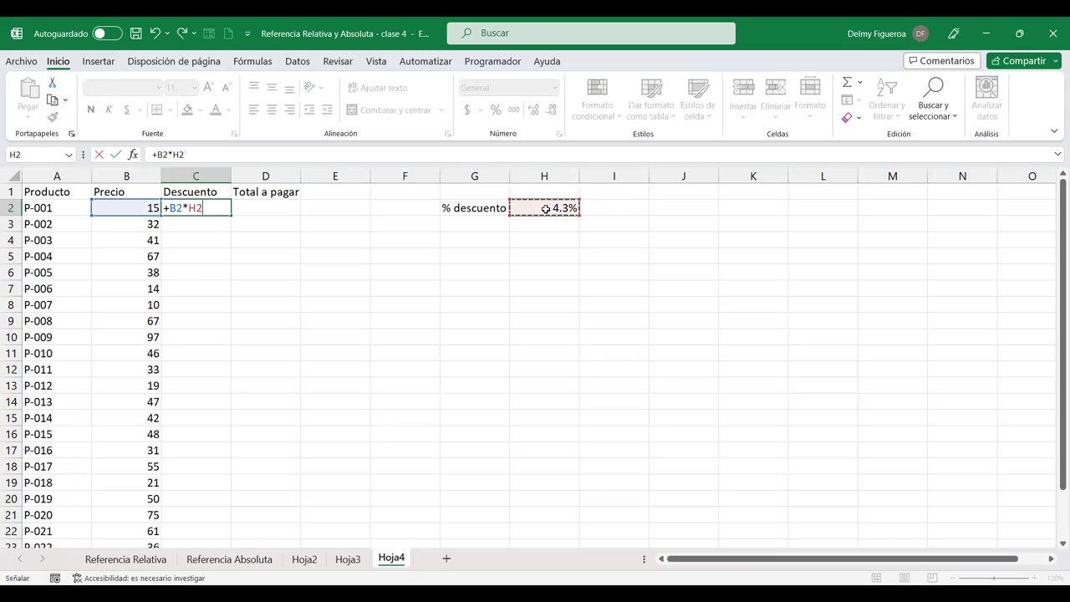
{"action": "key", "text": "F4"}
{"action": "key", "text": "F4"}
{"action": "key", "text": "F4"}
{"action": "key", "text": "F4"}
{"action": "key", "text": "F4"}
{"action": "key", "text": "Return"}
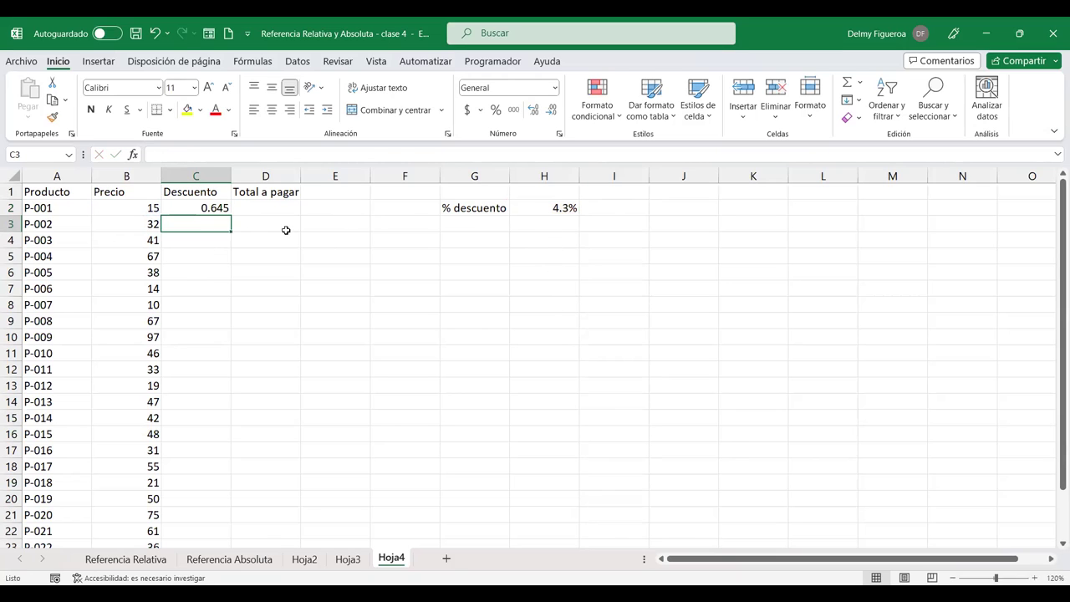
{"action": "left_click", "coordinate": [207, 206]}
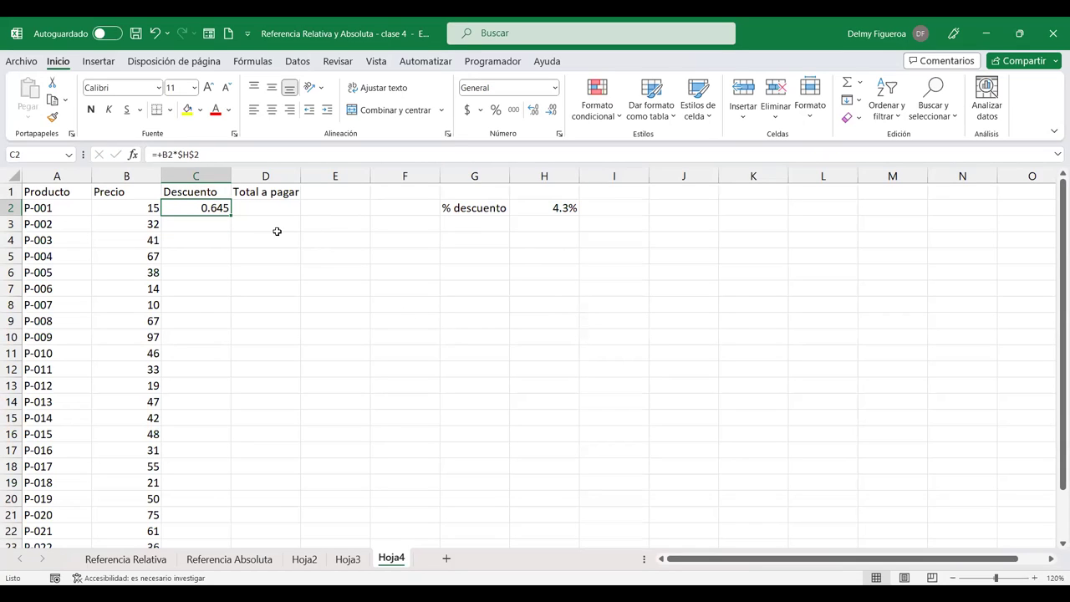
{"action": "double_click", "coordinate": [228, 217]}
{"action": "left_click", "coordinate": [264, 201]}
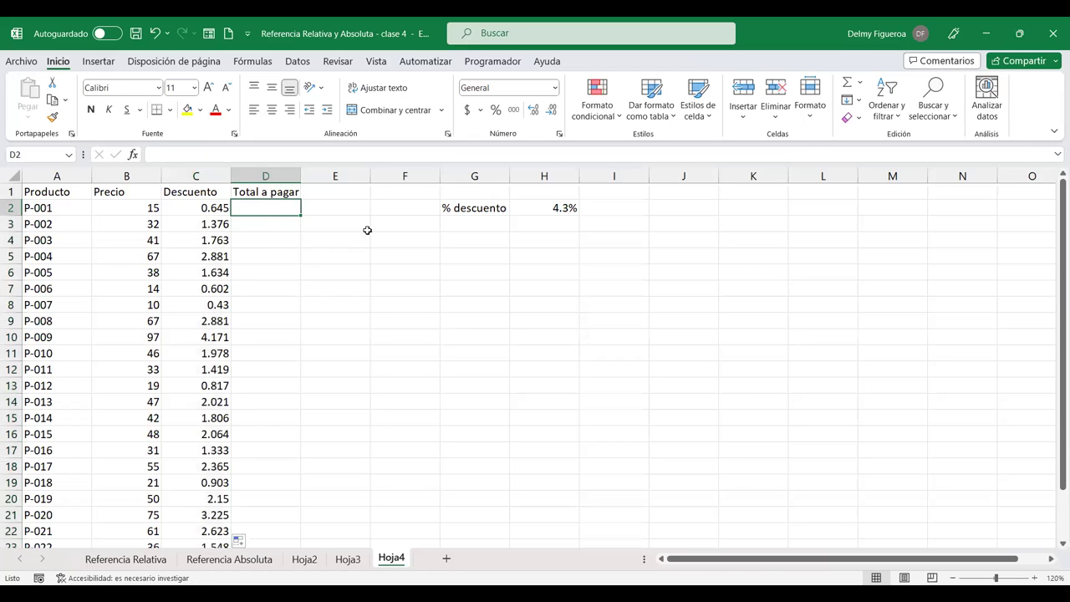
- Enter =+B2-C2 in D2 and fill it down the Total a pagar column
{"action": "type", "text": "+"}
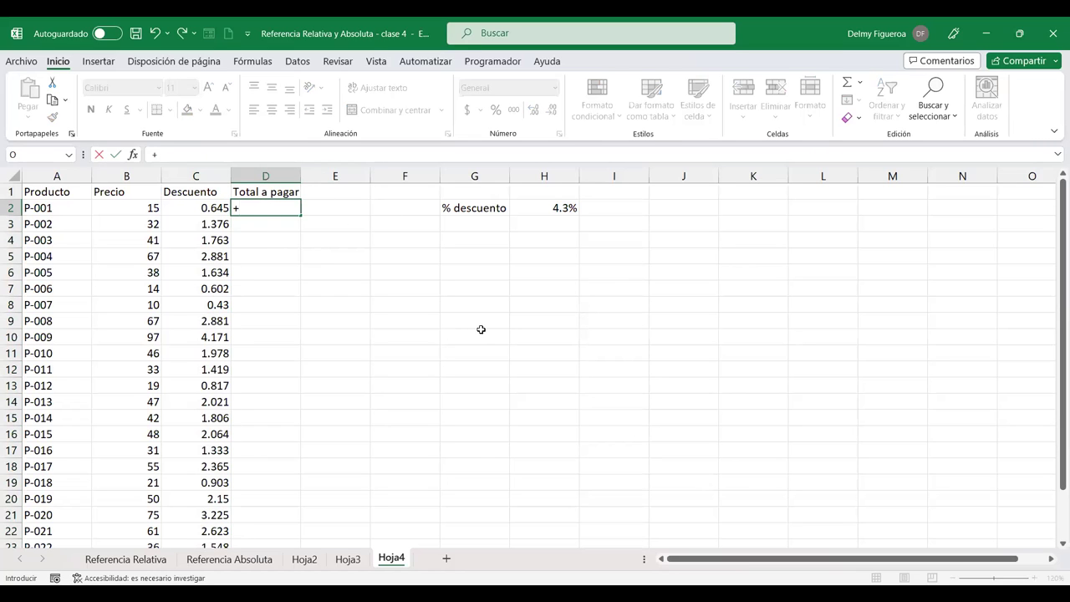
{"action": "left_click", "coordinate": [132, 210]}
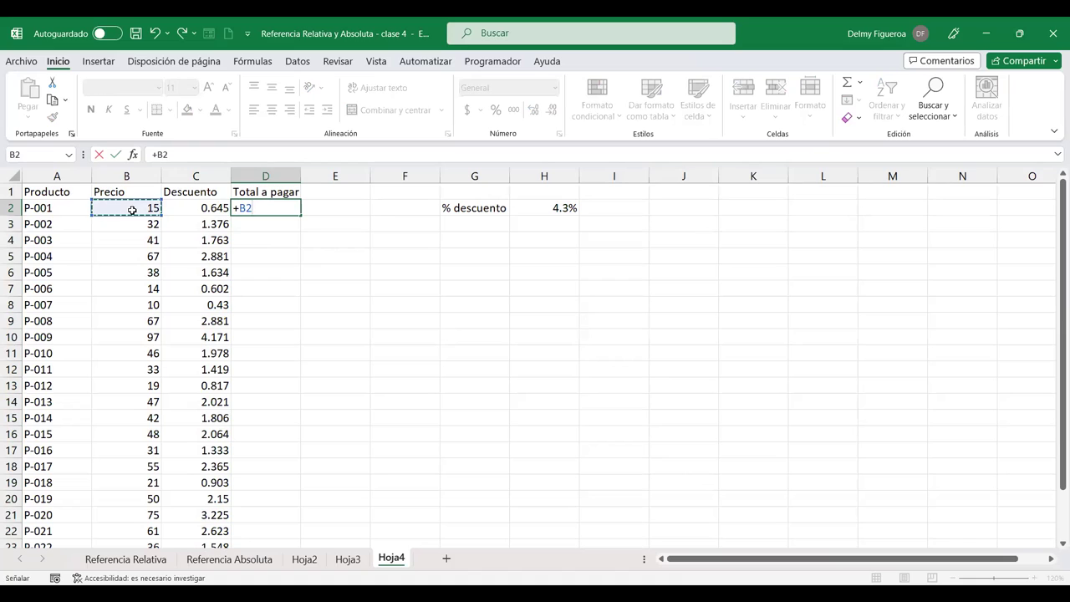
{"action": "type", "text": "-"}
{"action": "left_click", "coordinate": [191, 206]}
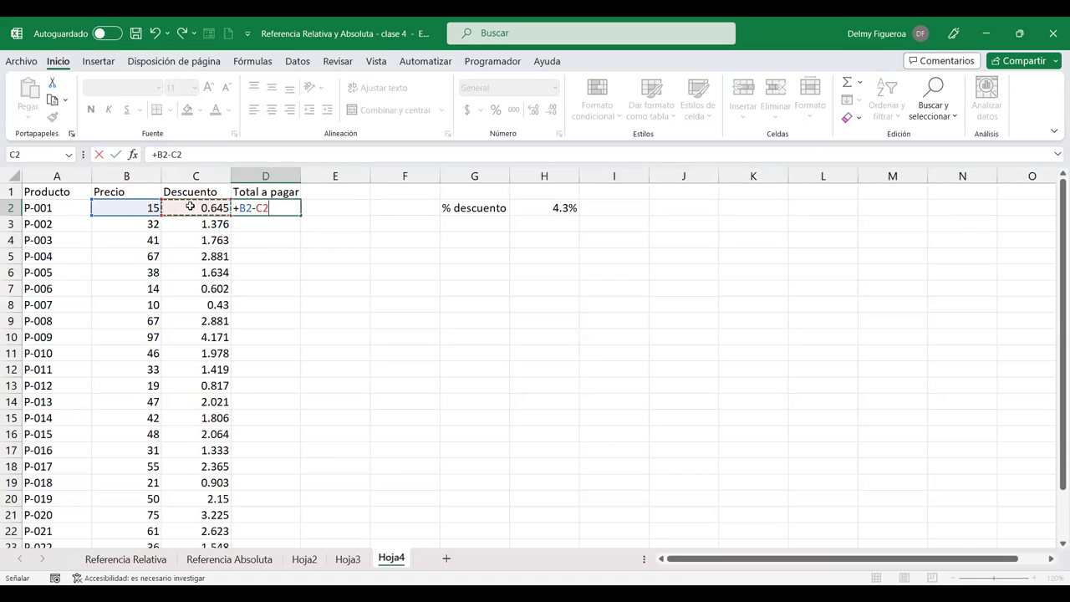
{"action": "key", "text": "Return"}
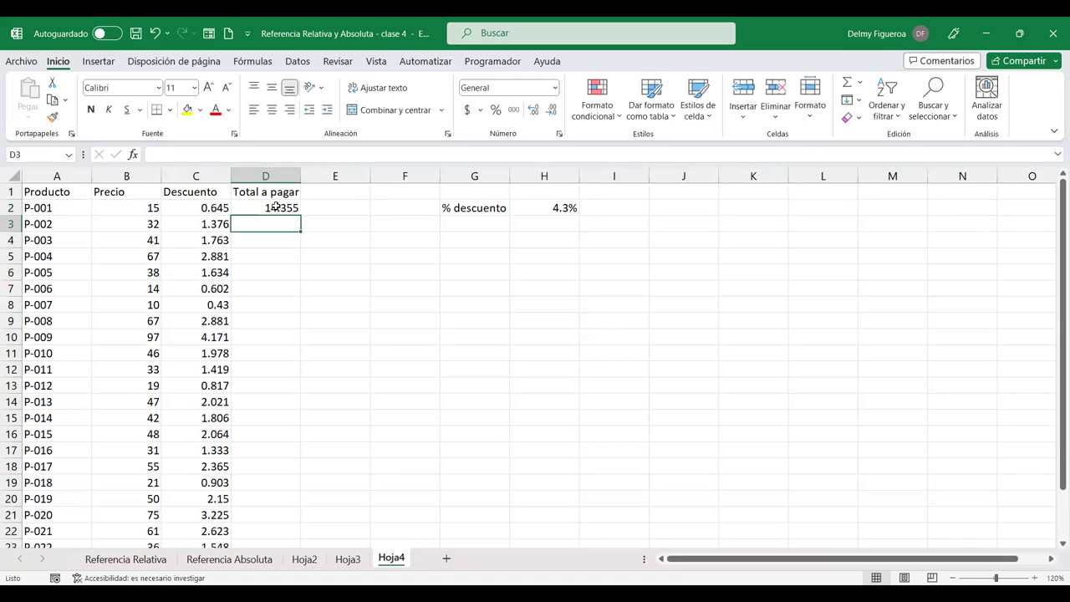
{"action": "left_click", "coordinate": [294, 209]}
{"action": "double_click", "coordinate": [299, 217]}
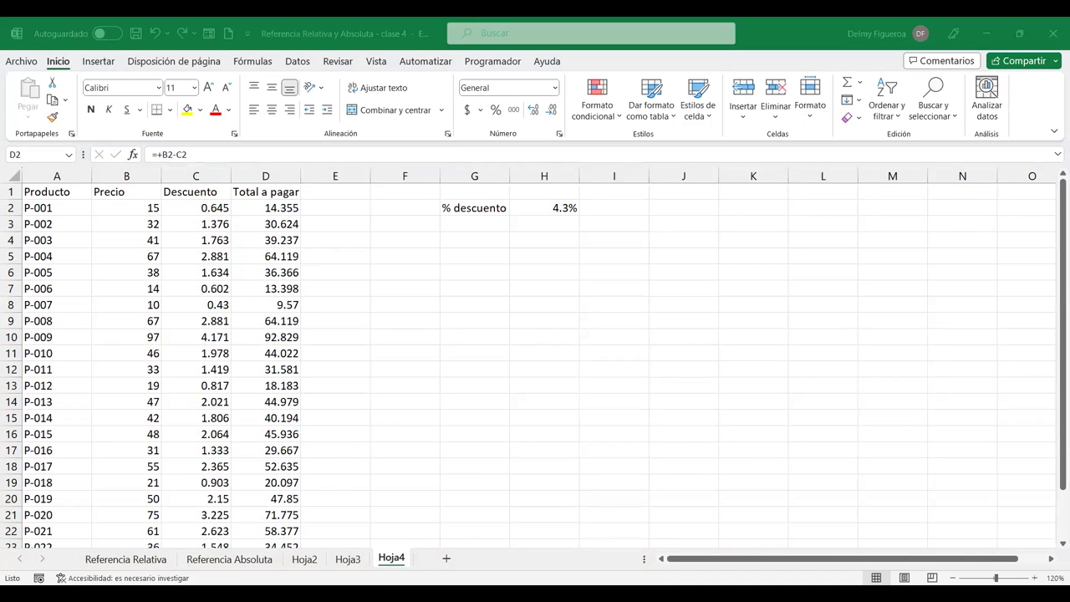
{"action": "key", "text": "ctrl+c"}
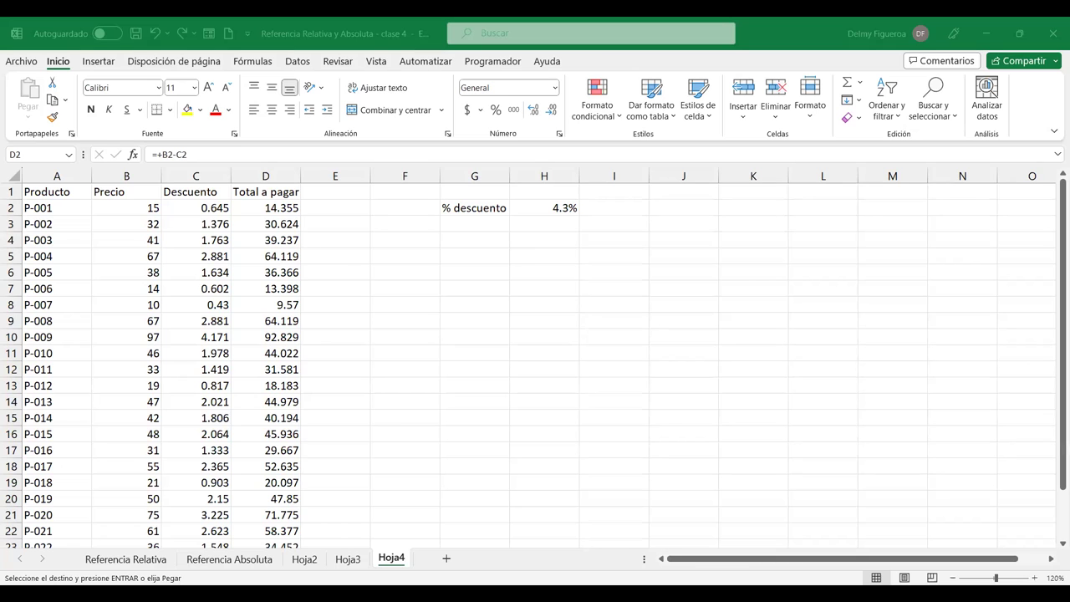
- Insert sheet Hoja5, paste the 2021 sales projection table, and select growth rates C3:N3
{"action": "key", "text": "ctrl+shift+Down"}
{"action": "key", "text": "ctrl+v"}
{"action": "key", "text": "shift+F11"}
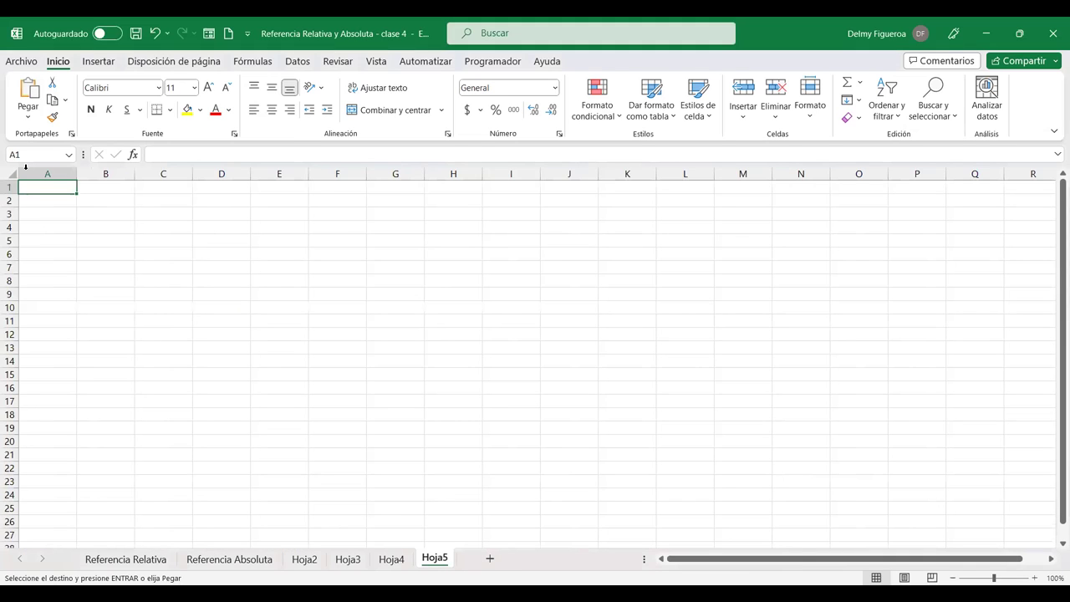
{"action": "left_click", "coordinate": [12, 175]}
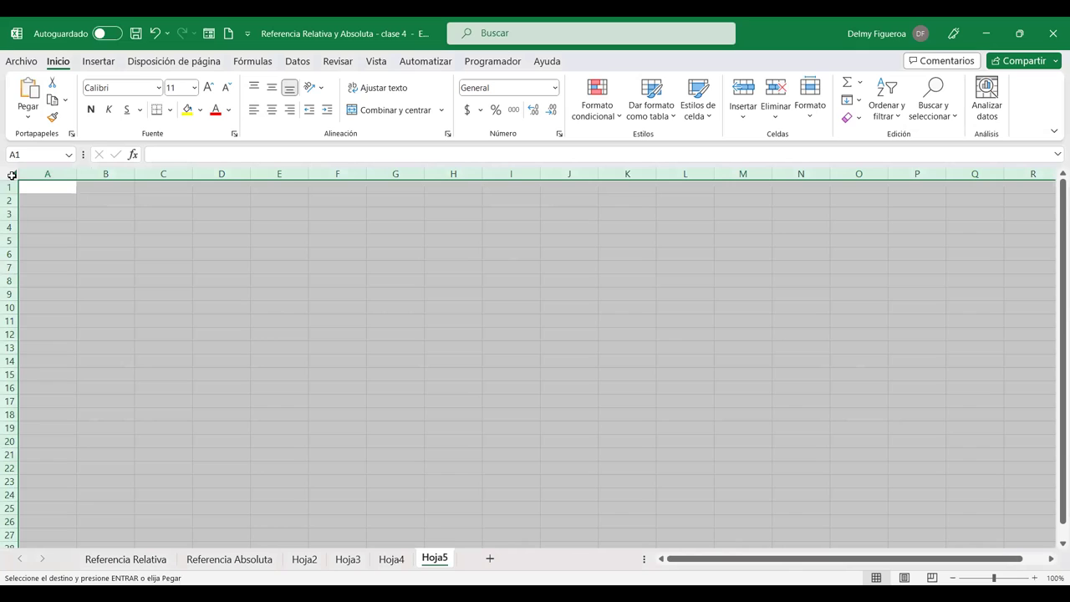
{"action": "right_click", "coordinate": [11, 175]}
{"action": "left_click", "coordinate": [67, 261]}
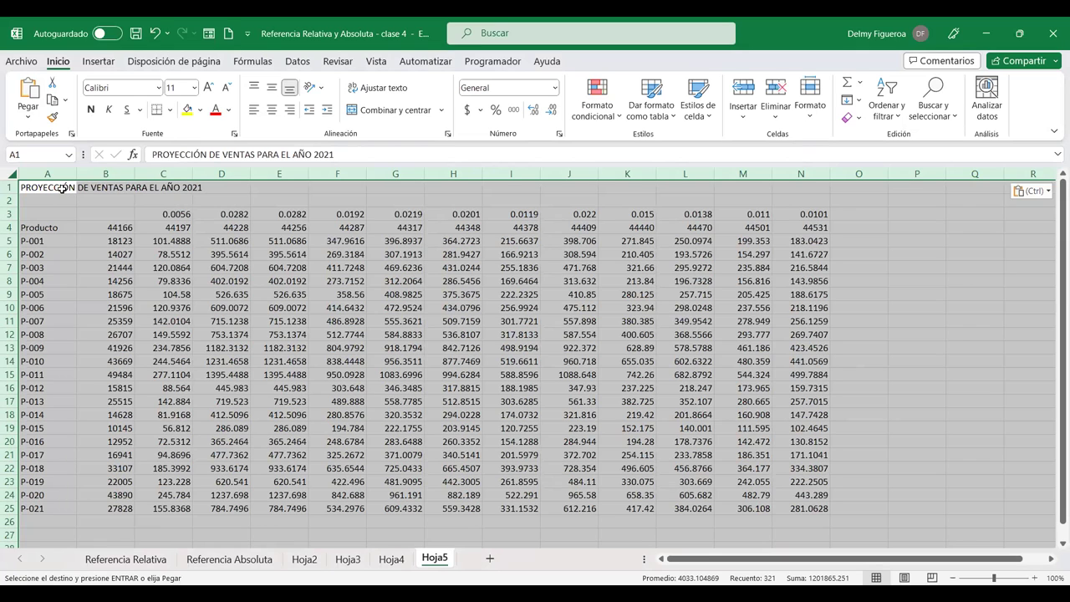
{"action": "left_click", "coordinate": [63, 188]}
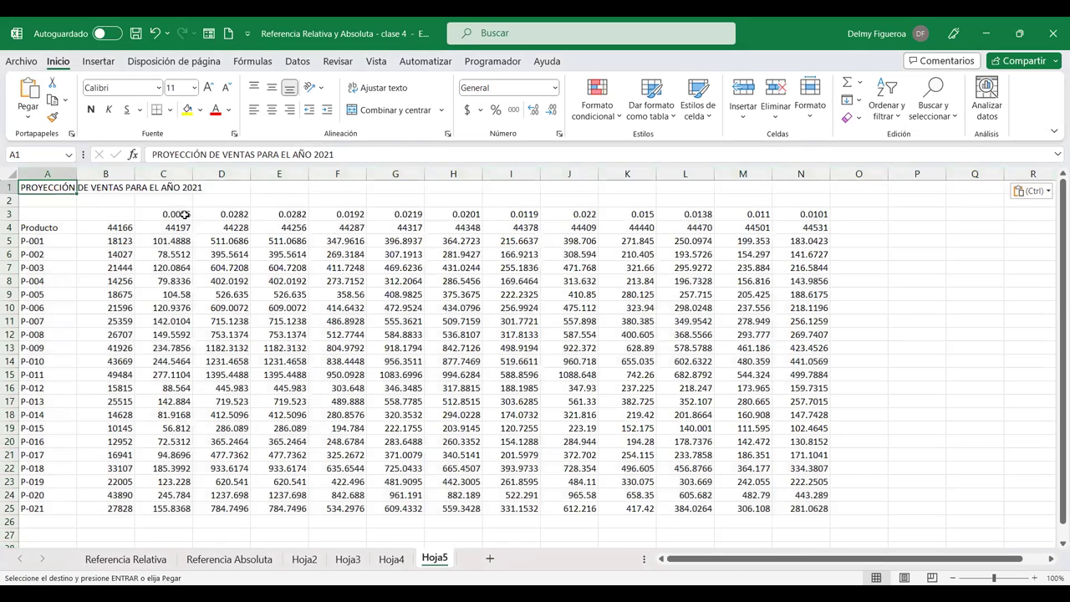
{"action": "left_click_drag", "start_coordinate": [178, 214], "coordinate": [801, 214]}
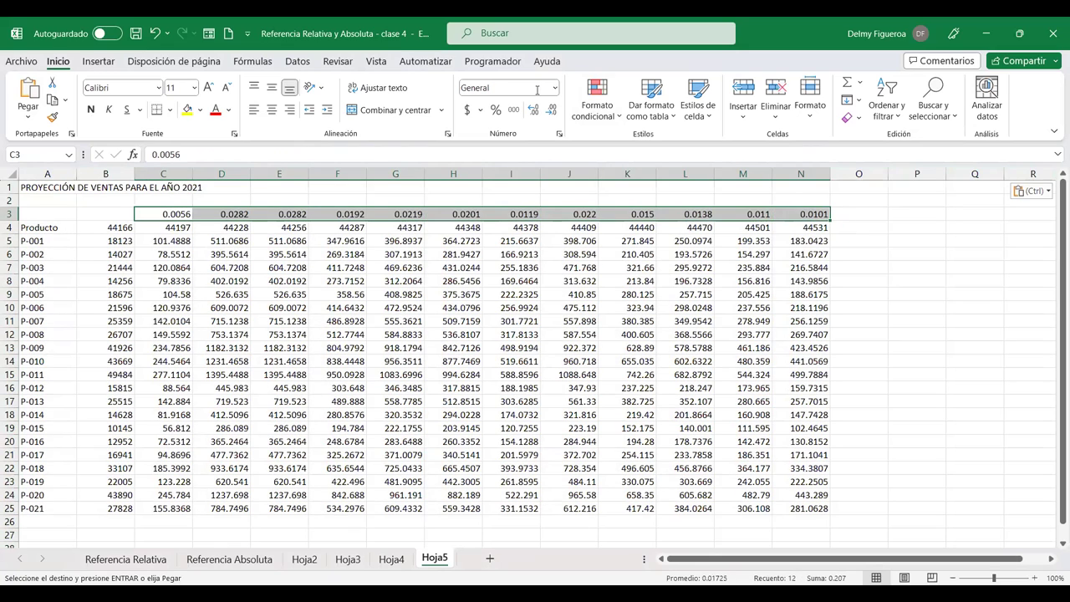
- Format the C3:N3 growth rates as percentages with two decimals on a light green fill
{"action": "left_click", "coordinate": [494, 110]}
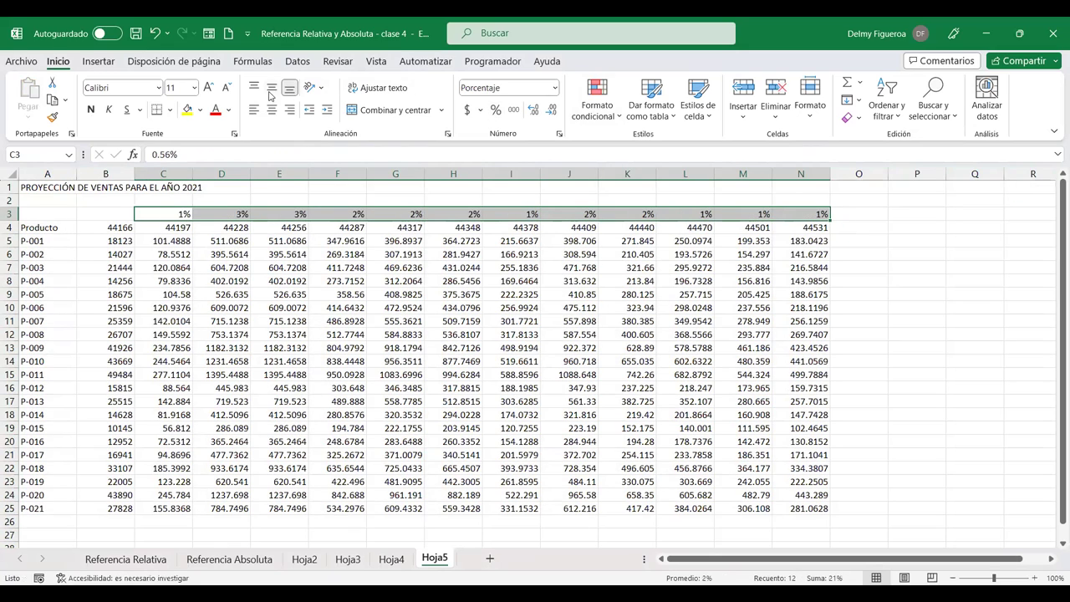
{"action": "left_click", "coordinate": [533, 109]}
{"action": "left_click", "coordinate": [532, 109]}
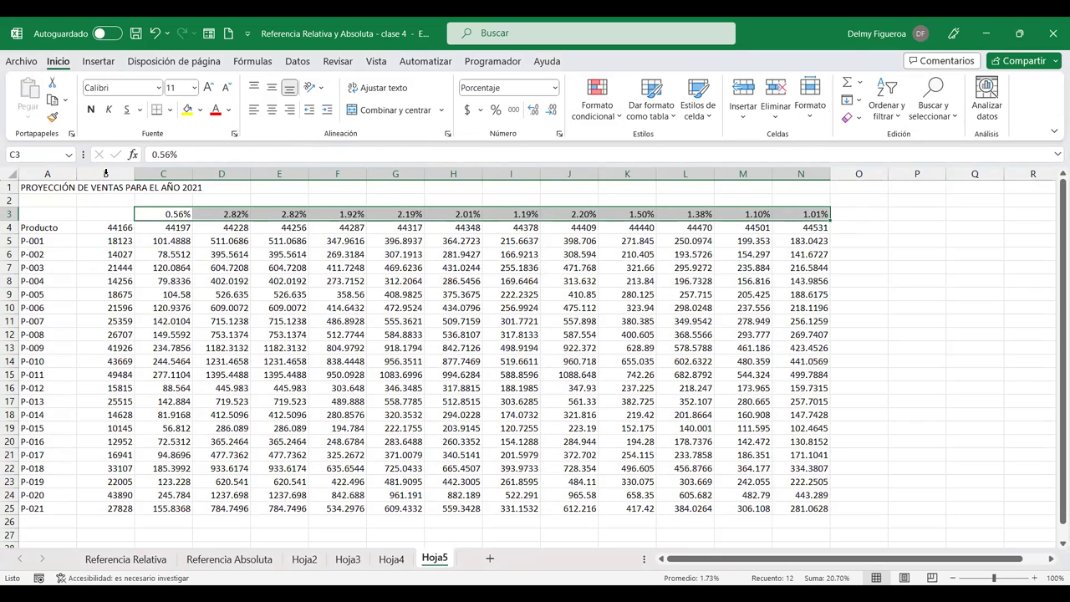
{"action": "left_click", "coordinate": [230, 110]}
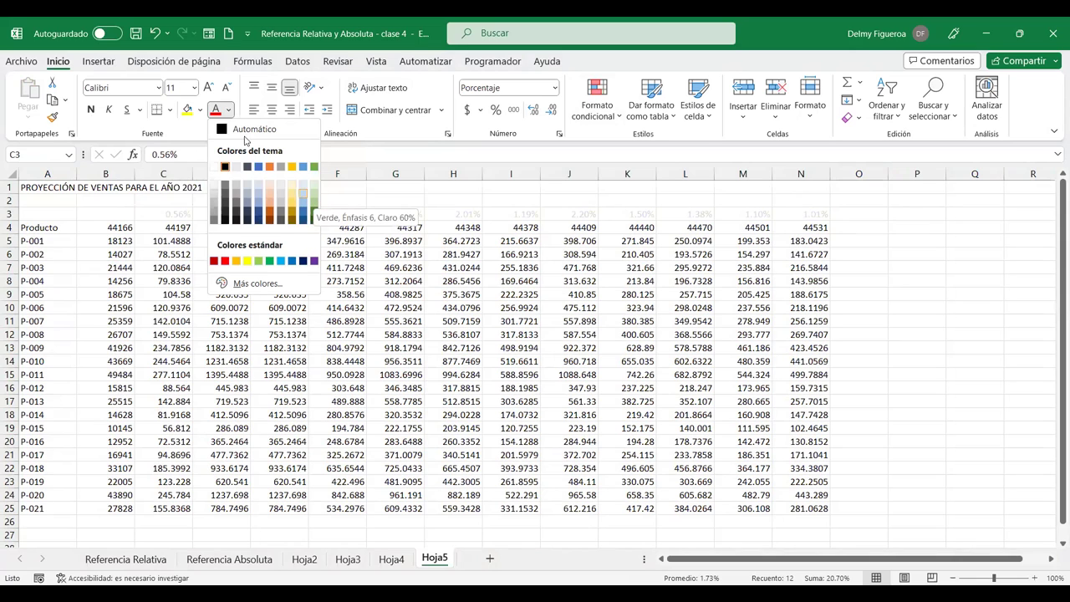
{"action": "left_click", "coordinate": [200, 115]}
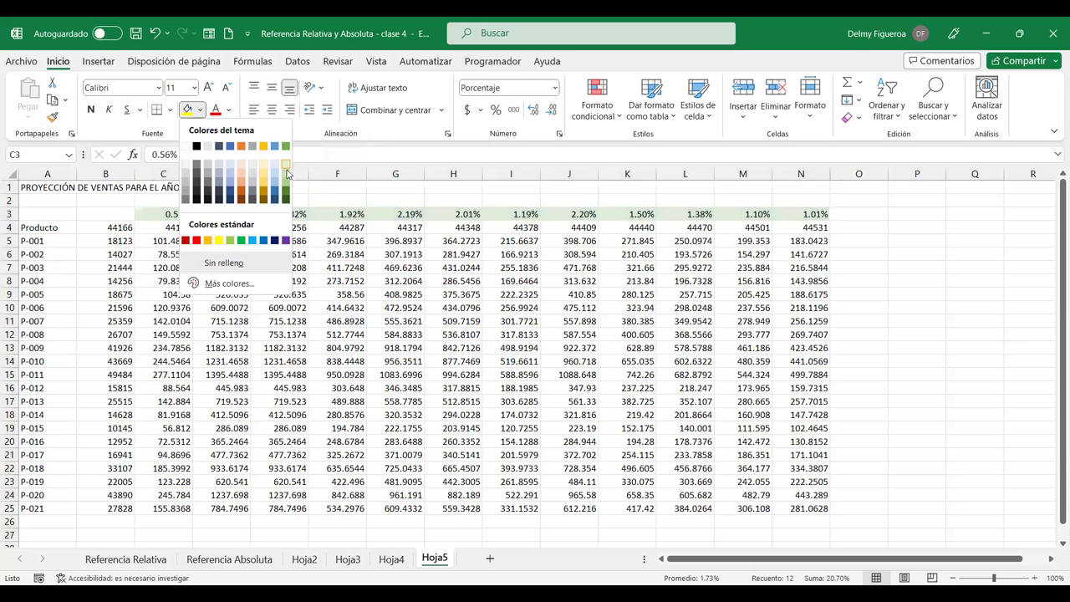
{"action": "left_click", "coordinate": [286, 179]}
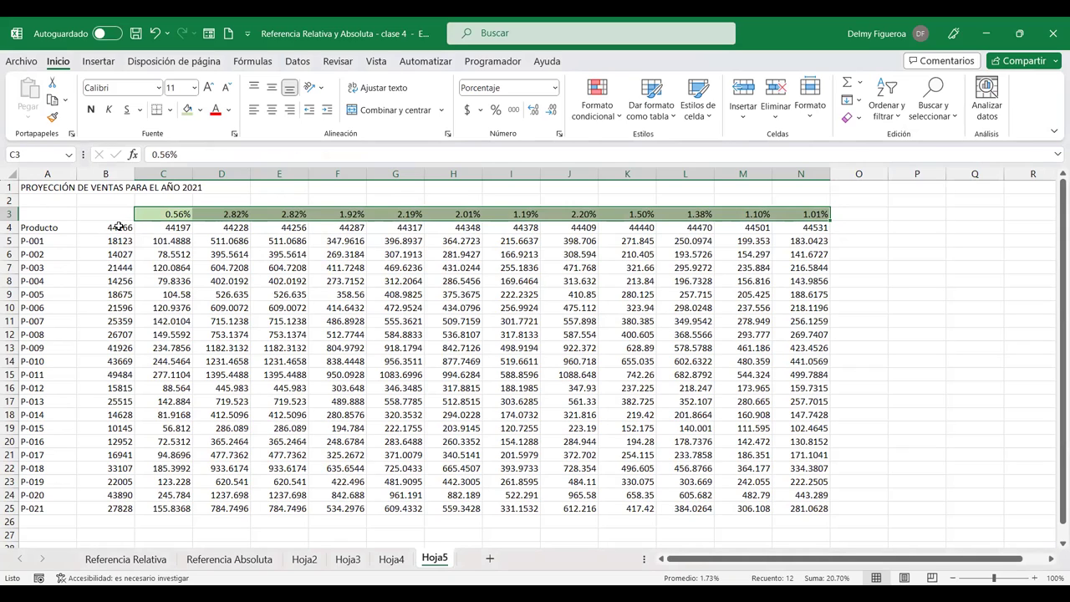
- Show the B4:N4 headers as short dates, 1/12/2020 through 1/12/2021
{"action": "left_click_drag", "start_coordinate": [120, 227], "coordinate": [344, 228]}
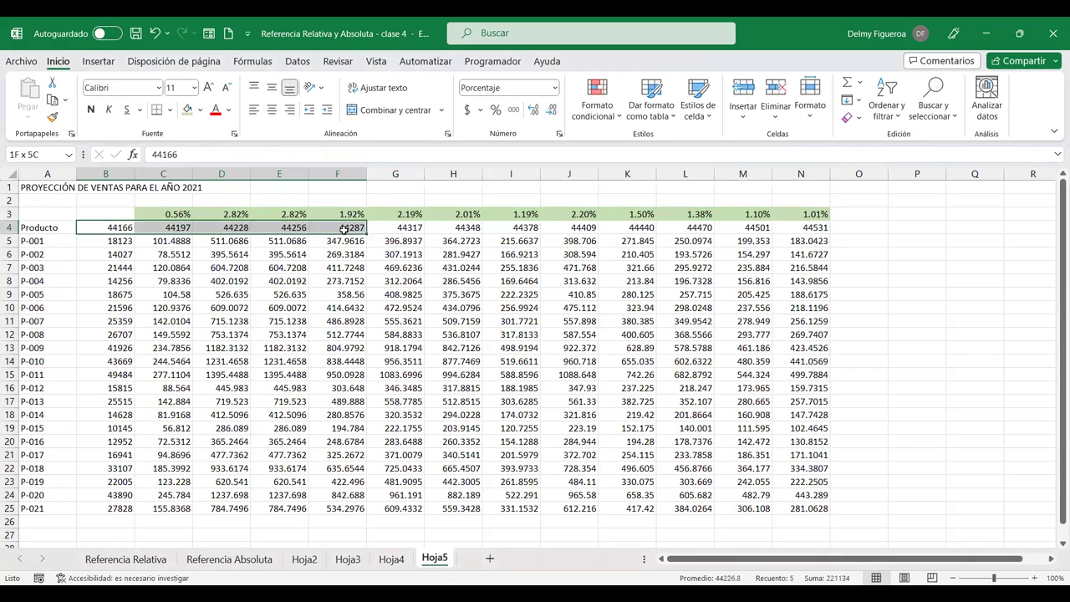
{"action": "left_click_drag", "start_coordinate": [343, 229], "coordinate": [816, 226]}
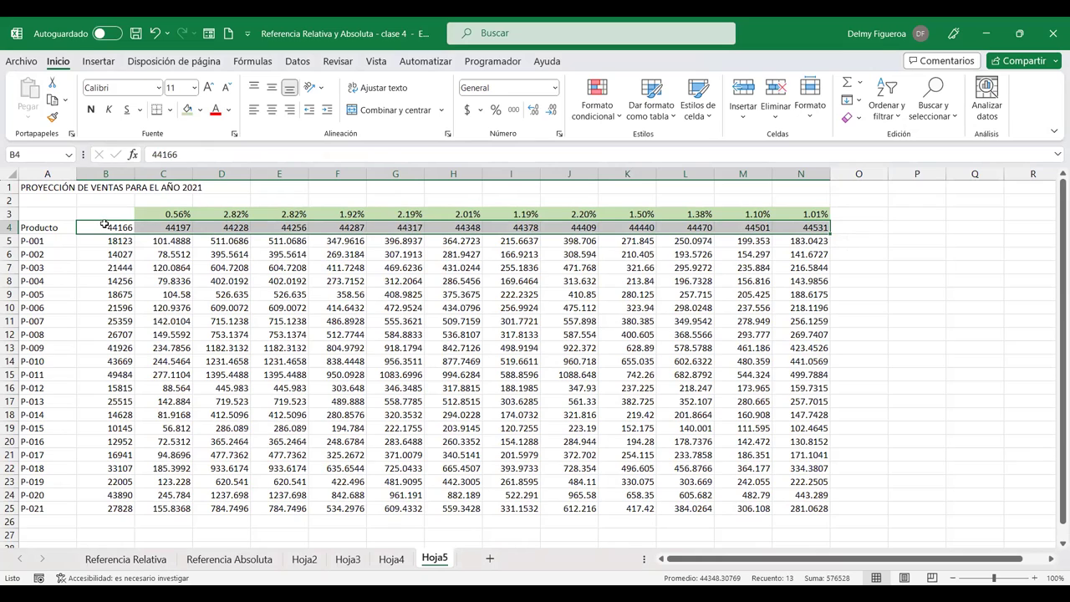
{"action": "left_click", "coordinate": [555, 89]}
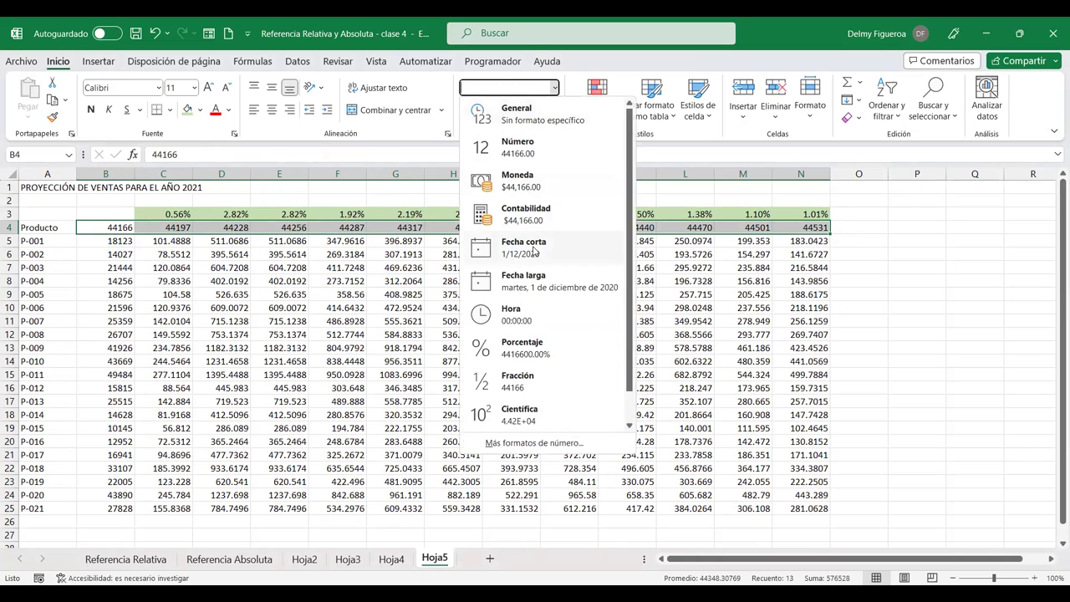
{"action": "left_click", "coordinate": [534, 250]}
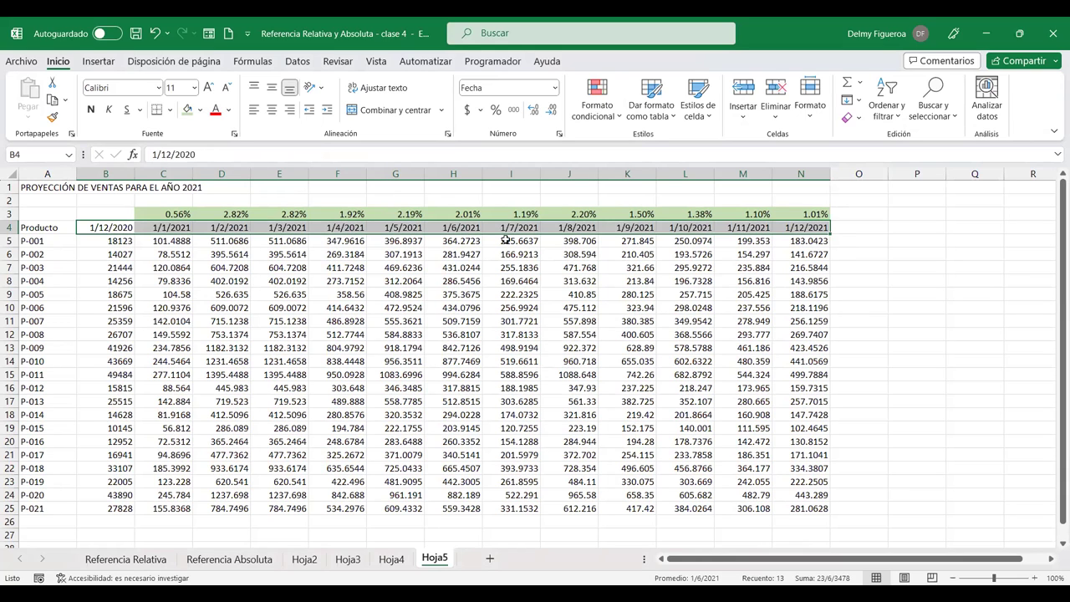
{"action": "mouse_move", "coordinate": [116, 241]}
{"action": "left_mouse_down"}
{"action": "mouse_move", "coordinate": [789, 345]}
{"action": "mouse_move", "coordinate": [795, 506]}
{"action": "left_mouse_up"}
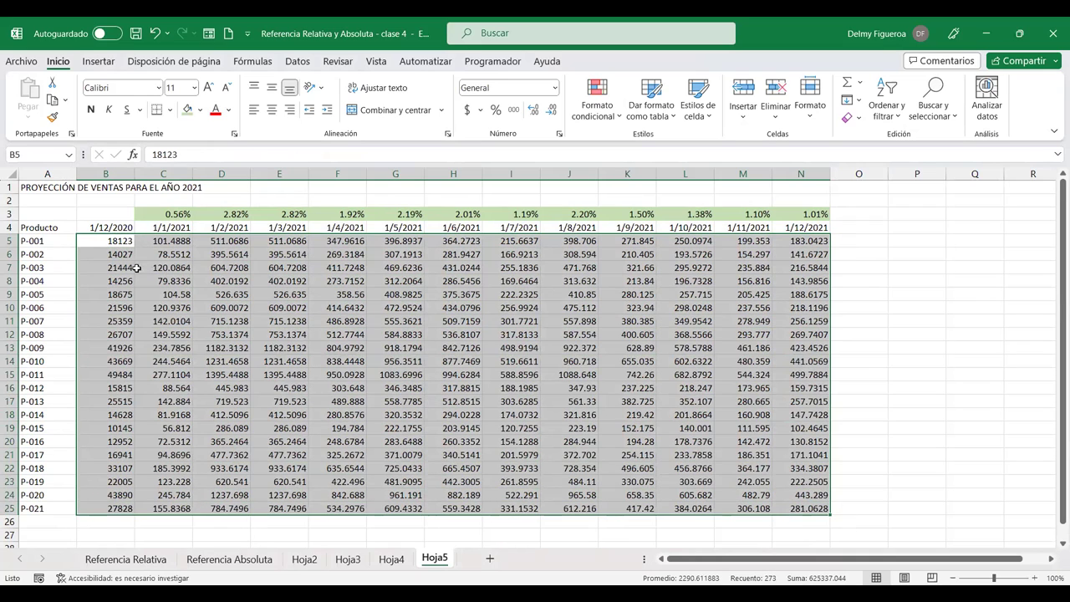
- Clear the old projected values in columns C to P, keeping the base sales
{"action": "left_click_drag", "start_coordinate": [123, 253], "coordinate": [894, 516]}
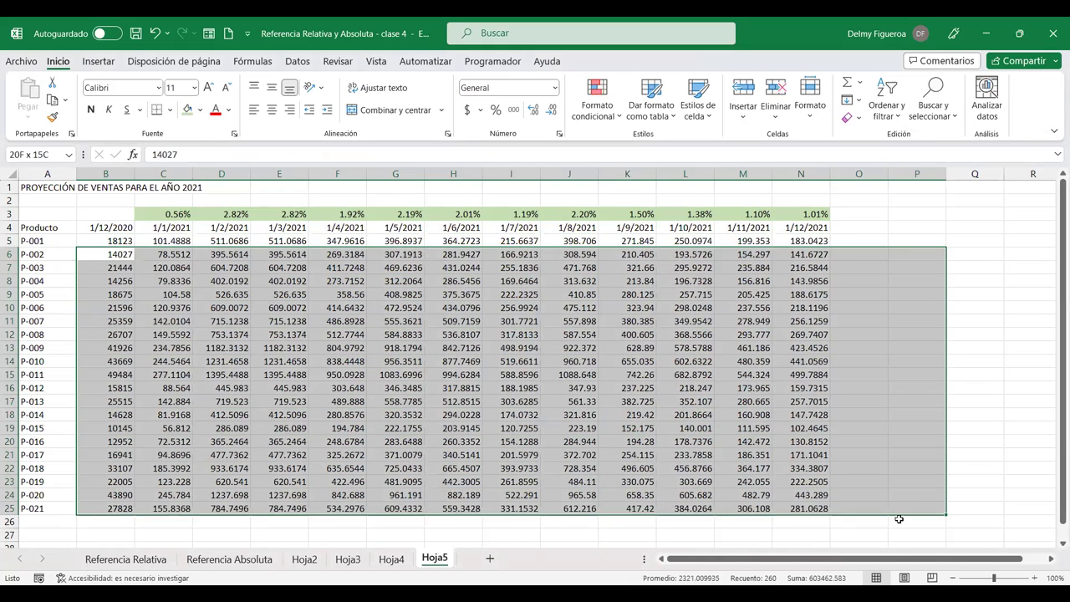
{"action": "key", "text": "Delete"}
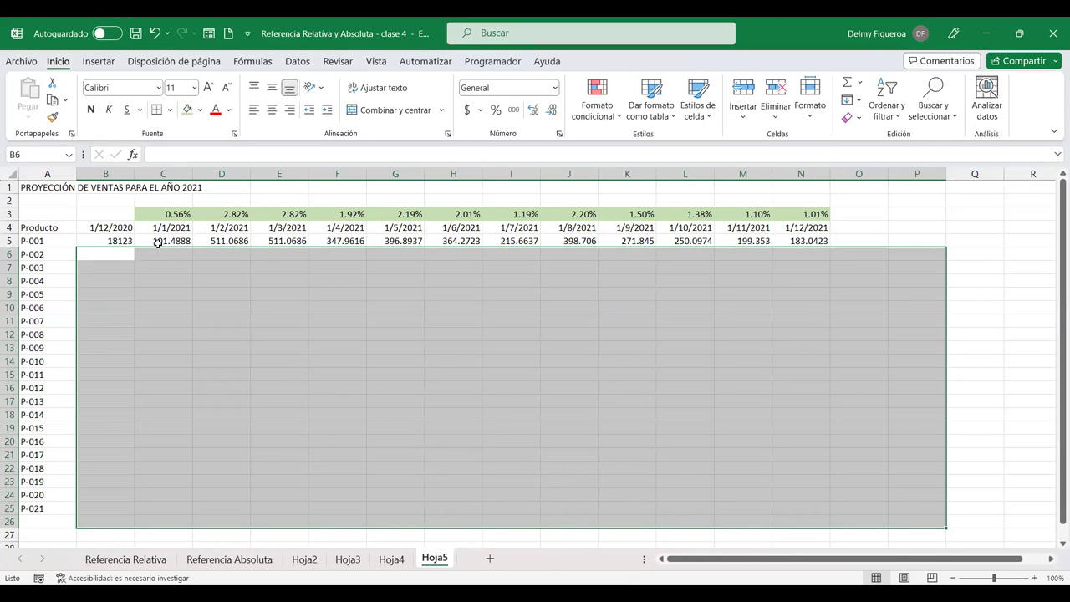
{"action": "left_click", "coordinate": [120, 240]}
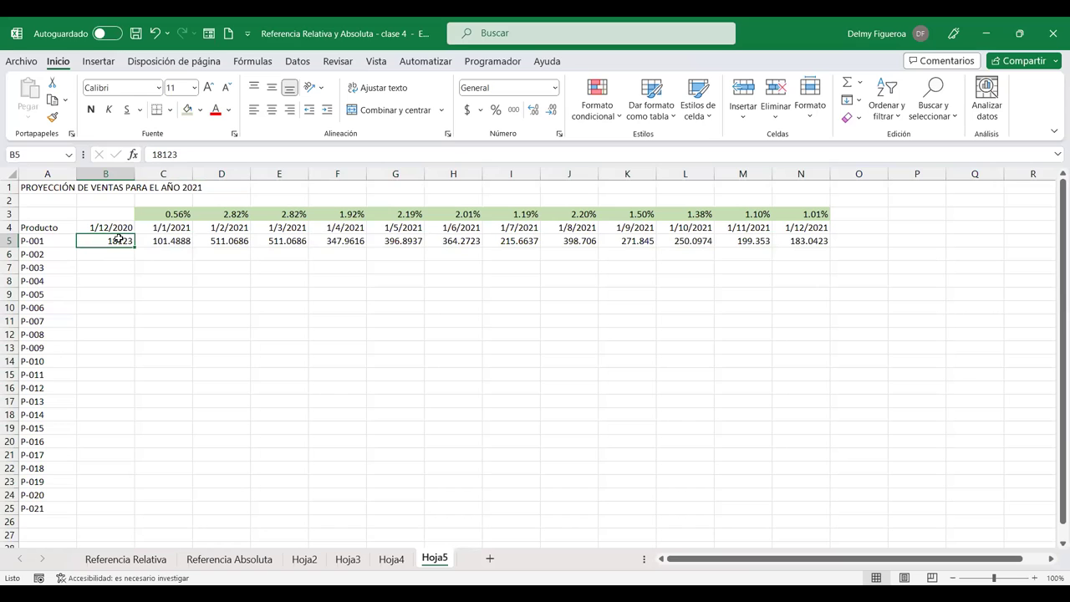
{"action": "key", "text": "ctrl+z"}
{"action": "left_click_drag", "start_coordinate": [164, 241], "coordinate": [899, 505]}
{"action": "key", "text": "Delete"}
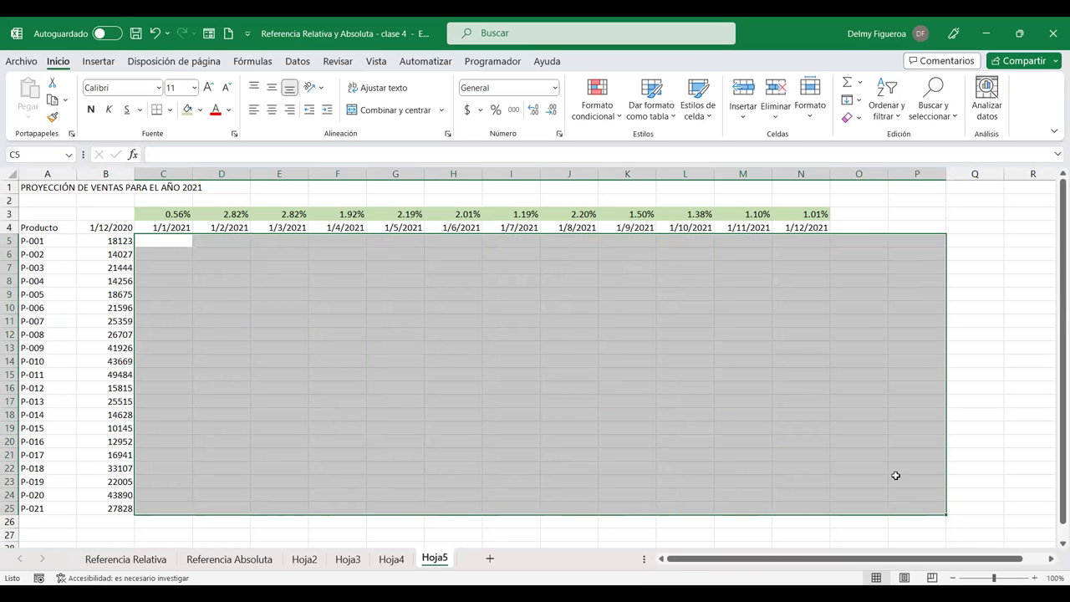
- Apply accounting format to the base sales in B5:B25
{"action": "left_click_drag", "start_coordinate": [120, 242], "coordinate": [124, 509]}
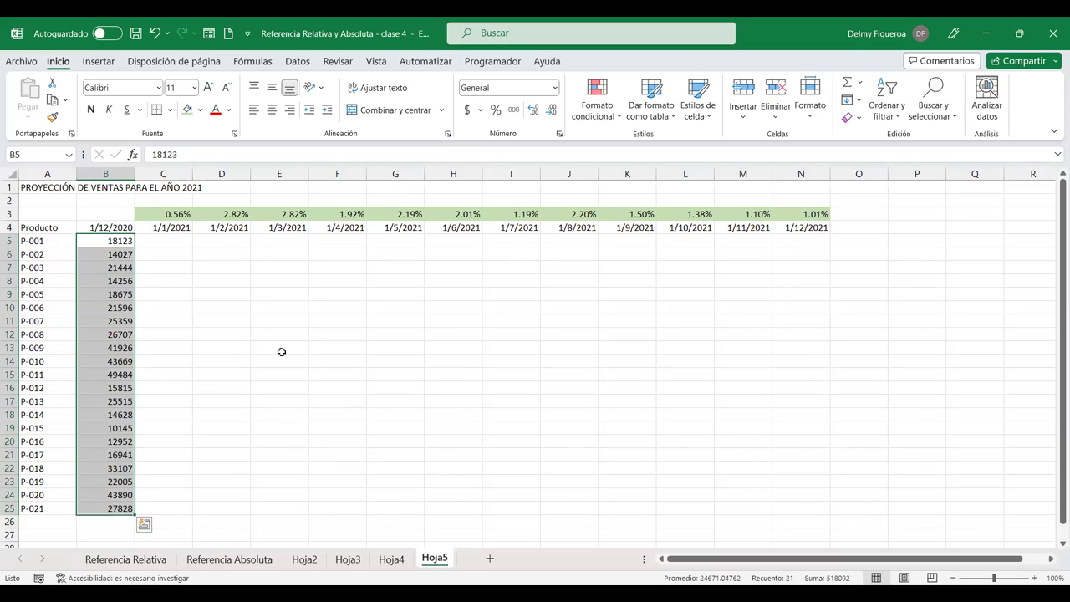
{"action": "left_click", "coordinate": [468, 109]}
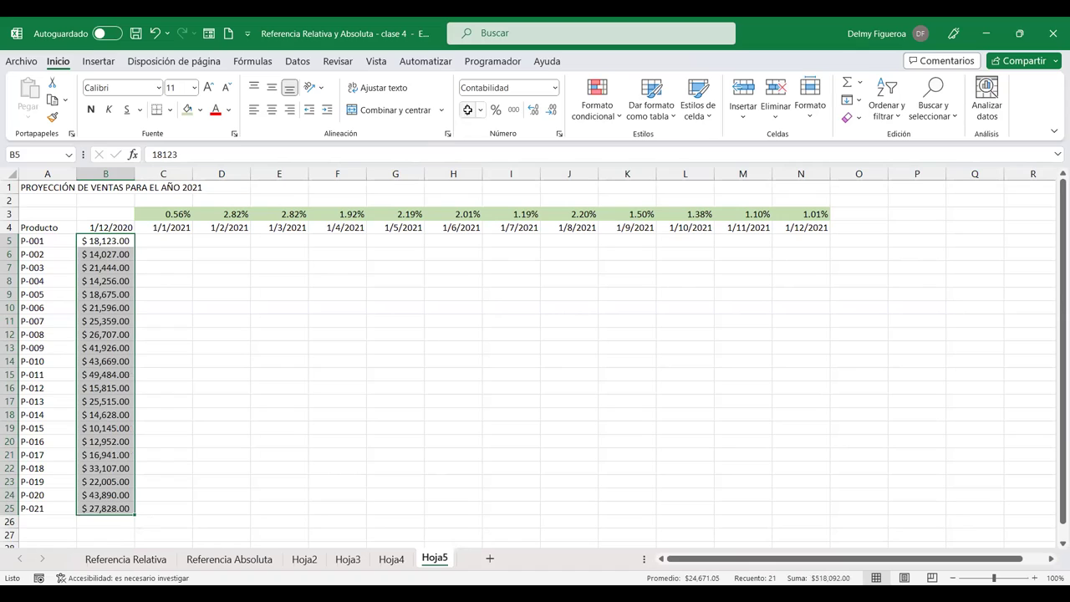
{"action": "left_click", "coordinate": [159, 242]}
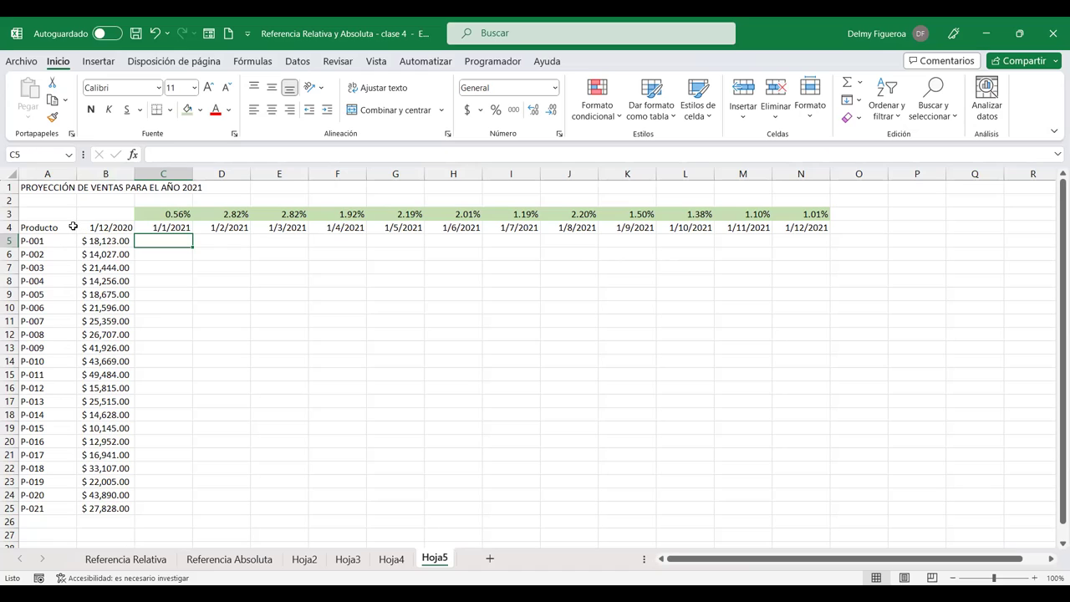
{"action": "left_click", "coordinate": [116, 241]}
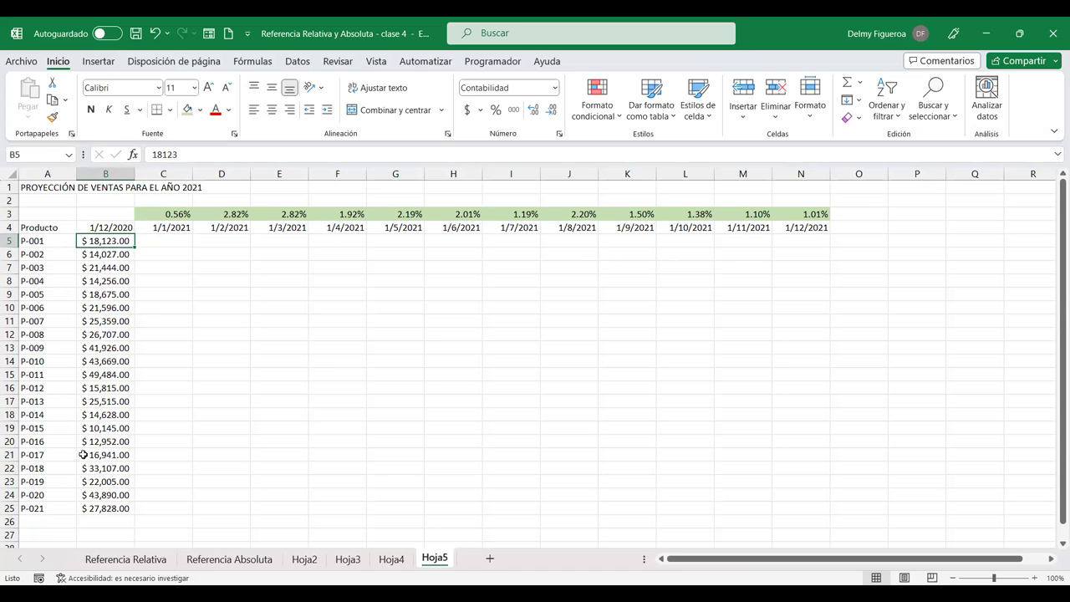
{"action": "left_click", "coordinate": [166, 240]}
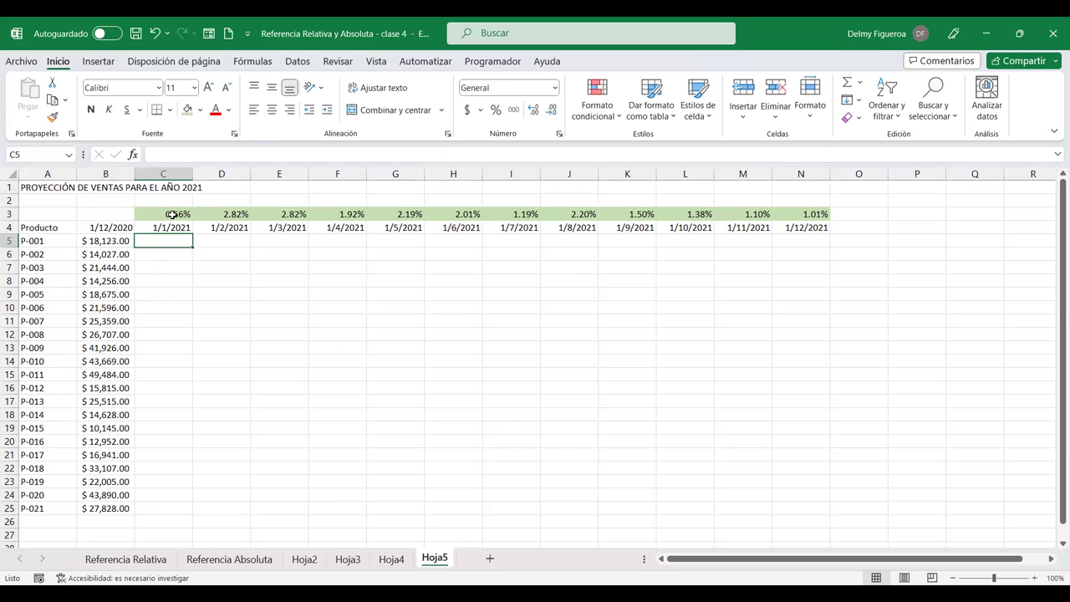
{"action": "left_click", "coordinate": [170, 212]}
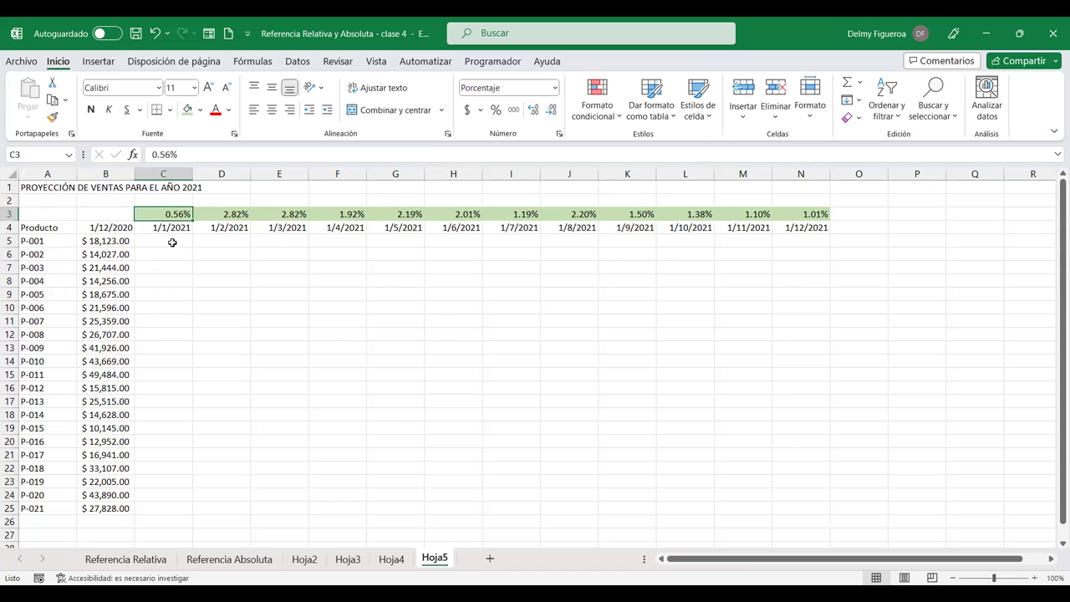
{"action": "left_click", "coordinate": [176, 242]}
{"action": "left_click", "coordinate": [161, 214]}
{"action": "left_click", "coordinate": [233, 215]}
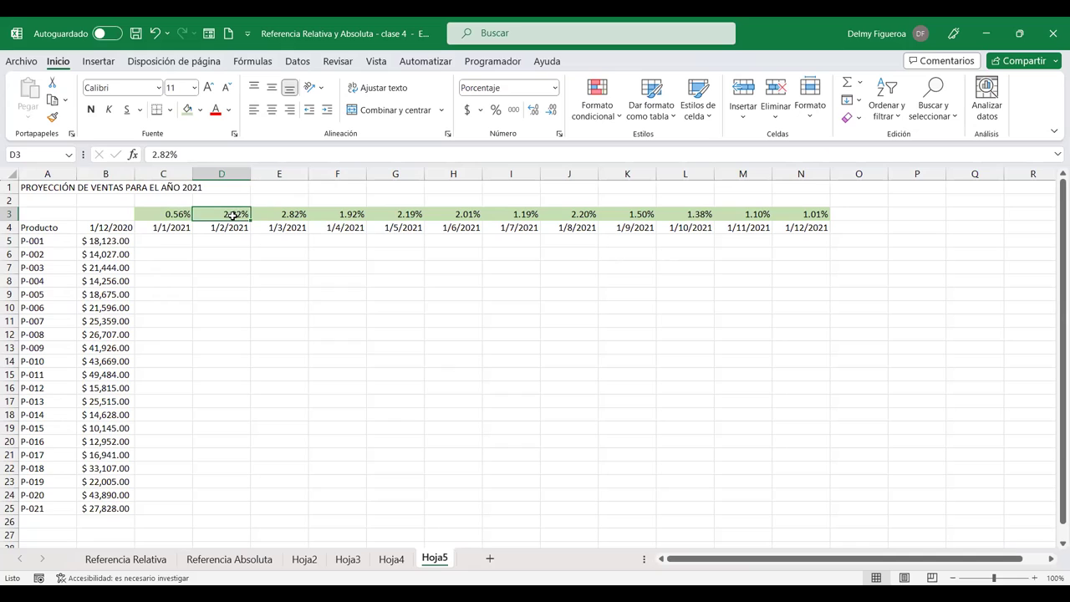
{"action": "left_click", "coordinate": [279, 212]}
{"action": "left_click", "coordinate": [349, 214]}
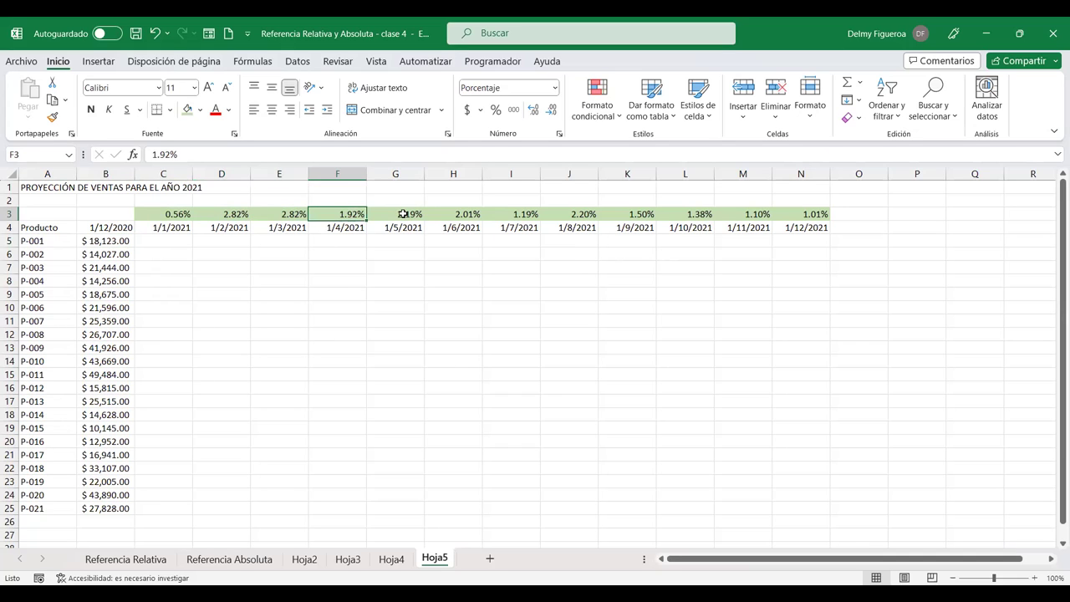
{"action": "left_click", "coordinate": [405, 214]}
{"action": "left_click", "coordinate": [466, 214]}
{"action": "left_click", "coordinate": [522, 214]}
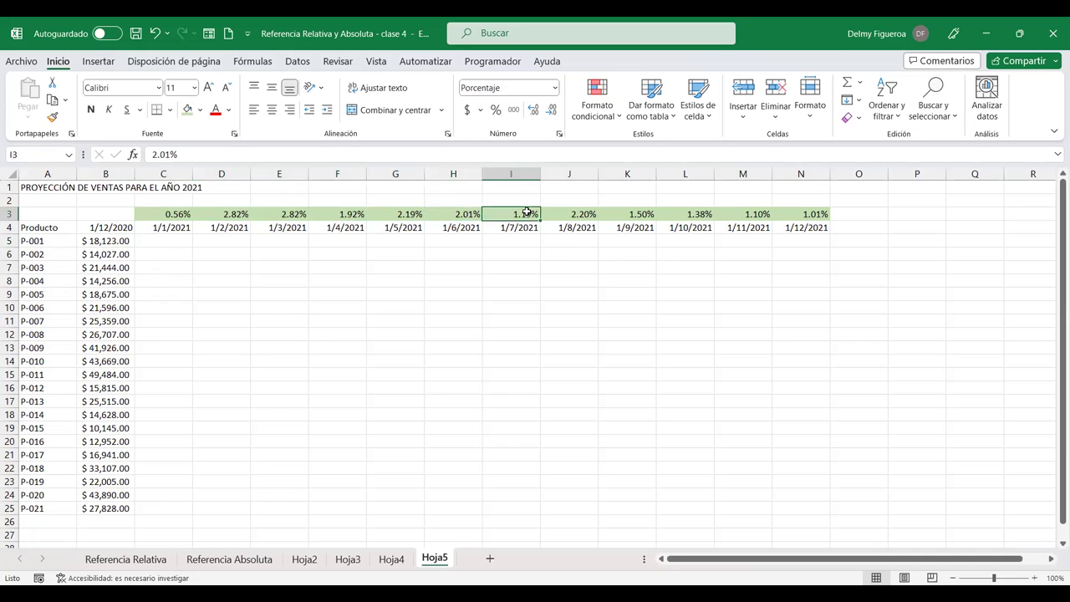
{"action": "left_click", "coordinate": [576, 214]}
{"action": "left_click", "coordinate": [636, 214]}
{"action": "left_click", "coordinate": [699, 215]}
{"action": "left_click", "coordinate": [763, 214]}
{"action": "left_click", "coordinate": [811, 215]}
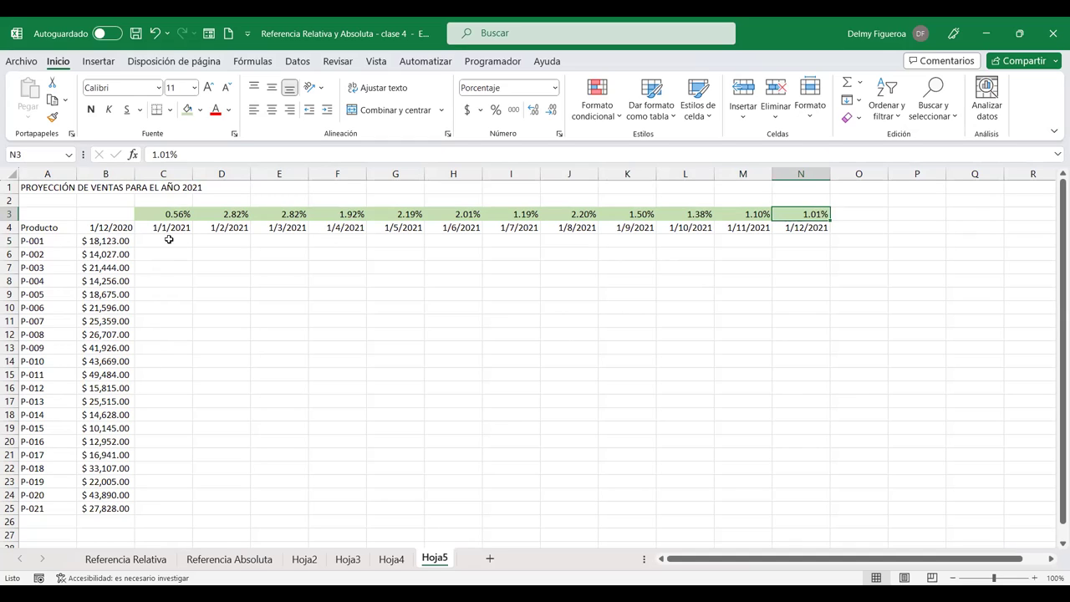
{"action": "left_click", "coordinate": [167, 240]}
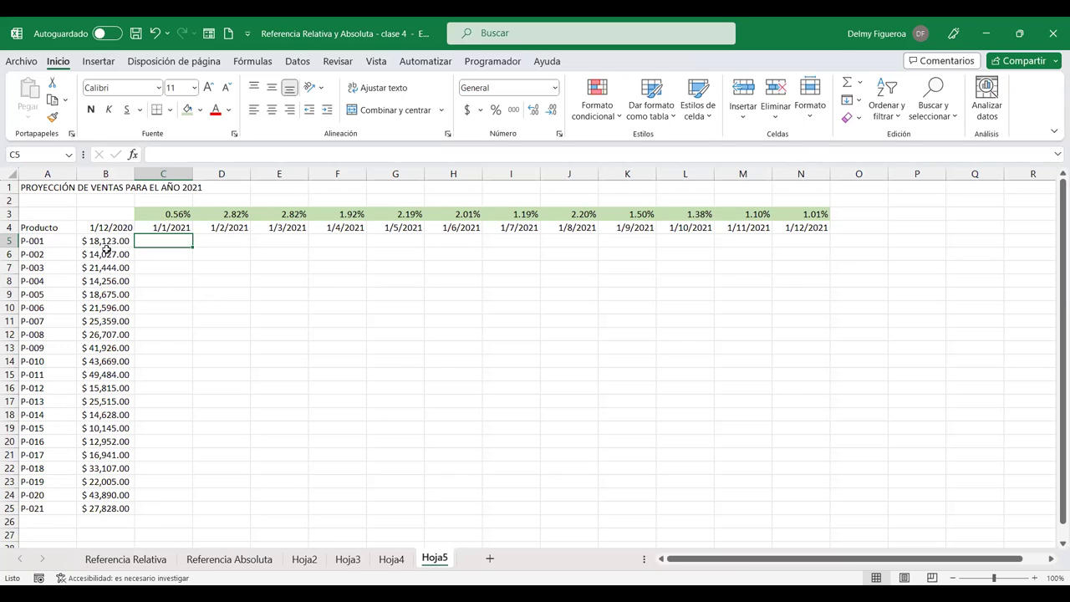
- Begin C5's formula as +$B5, locking the base sales column
{"action": "type", "text": "+"}
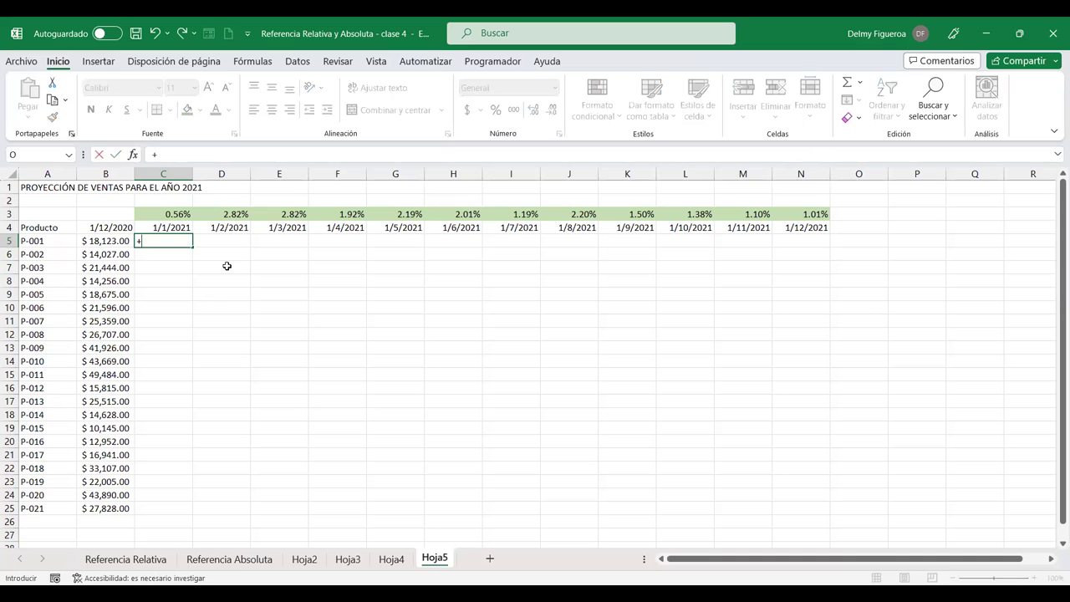
{"action": "left_click", "coordinate": [106, 241]}
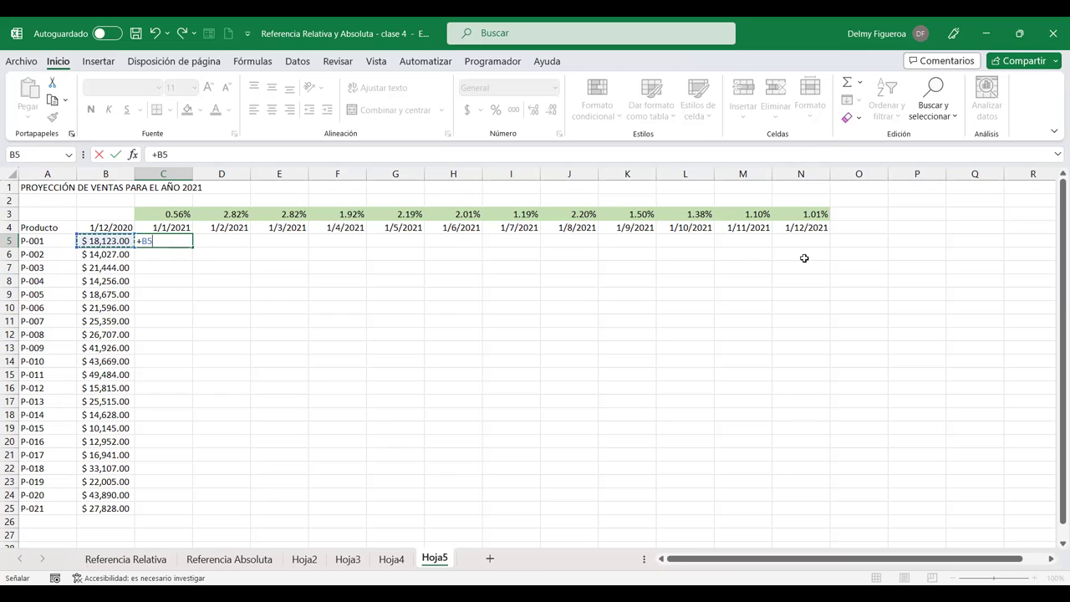
{"action": "key", "text": "F4"}
{"action": "key", "text": "F4"}
{"action": "key", "text": "F4"}
- Complete C5's formula as =+$B5*C$3 with the row of C3 locked
{"action": "type", "text": "*"}
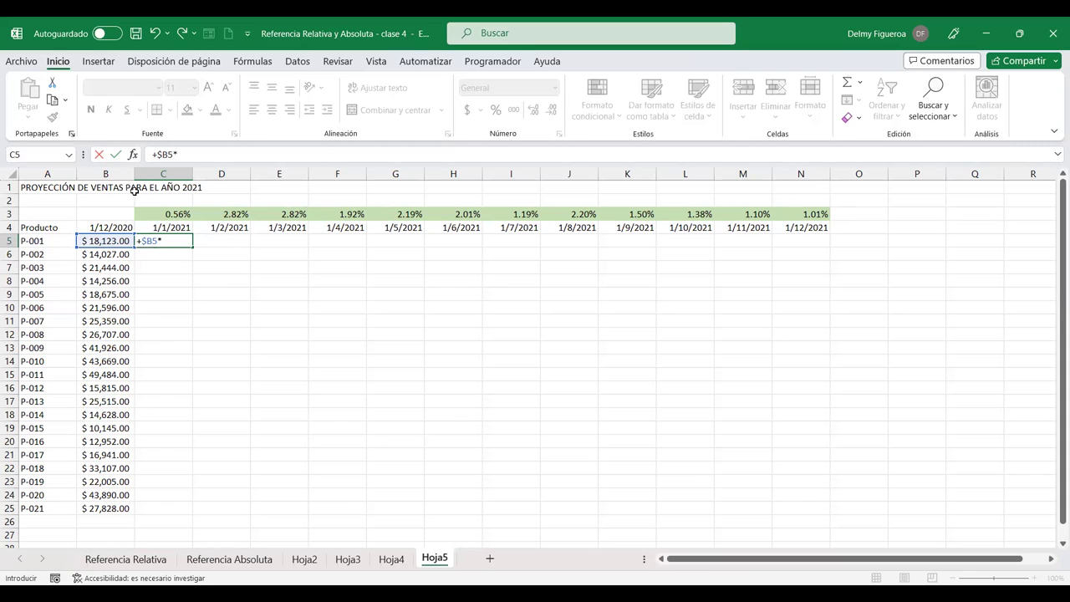
{"action": "left_click", "coordinate": [176, 214]}
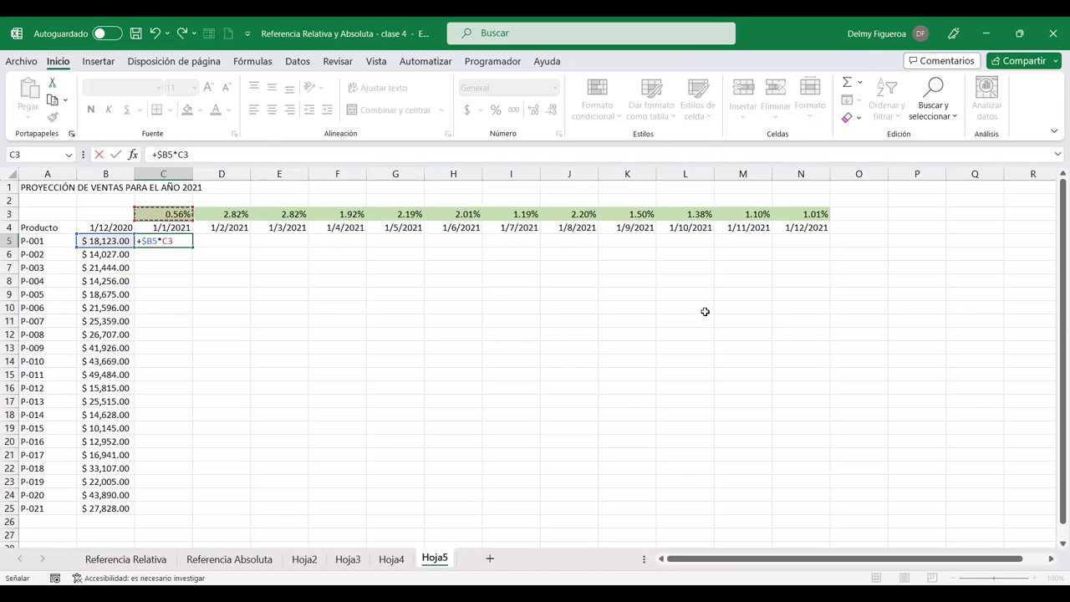
{"action": "key", "text": "F4"}
{"action": "key", "text": "F4"}
{"action": "key", "text": "F4"}
{"action": "key", "text": "F4"}
{"action": "key", "text": "F4"}
{"action": "key", "text": "F4"}
{"action": "key", "text": "F4"}
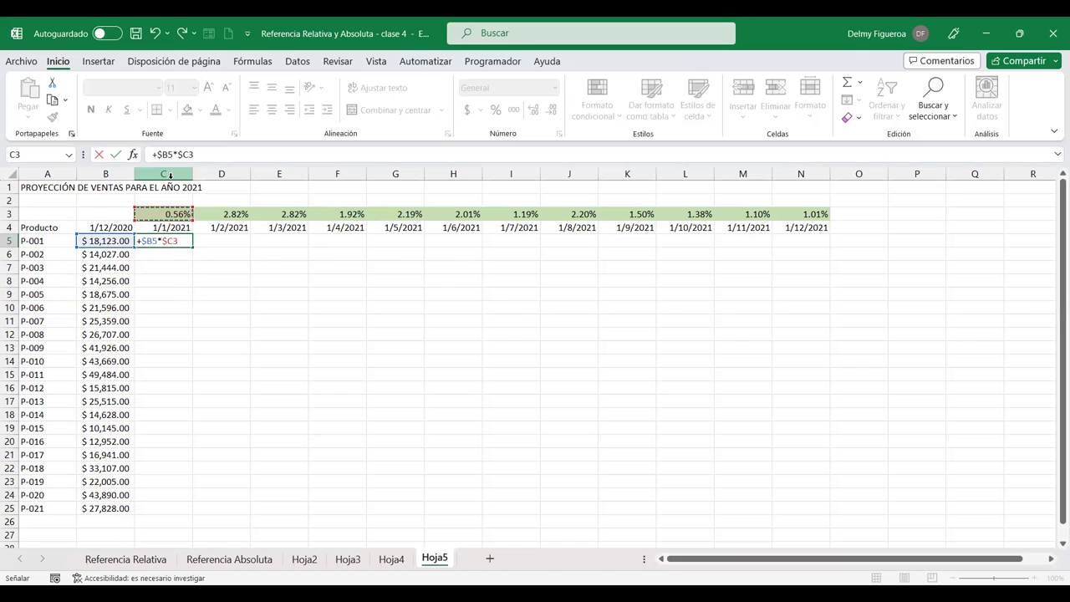
{"action": "key", "text": "F4"}
{"action": "key", "text": "F4"}
{"action": "key", "text": "F4"}
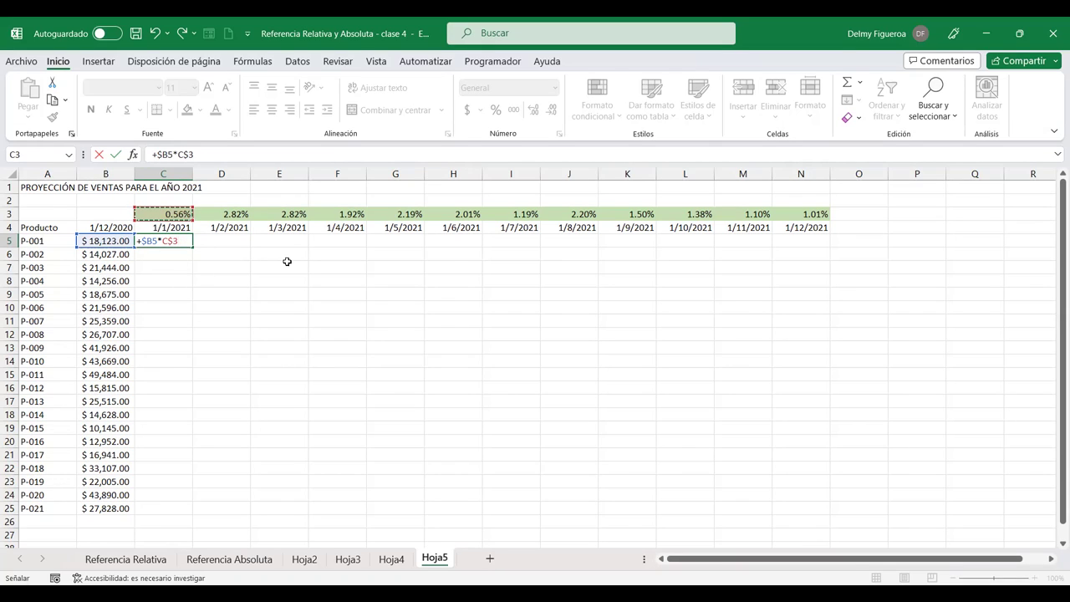
{"action": "key", "text": "Return"}
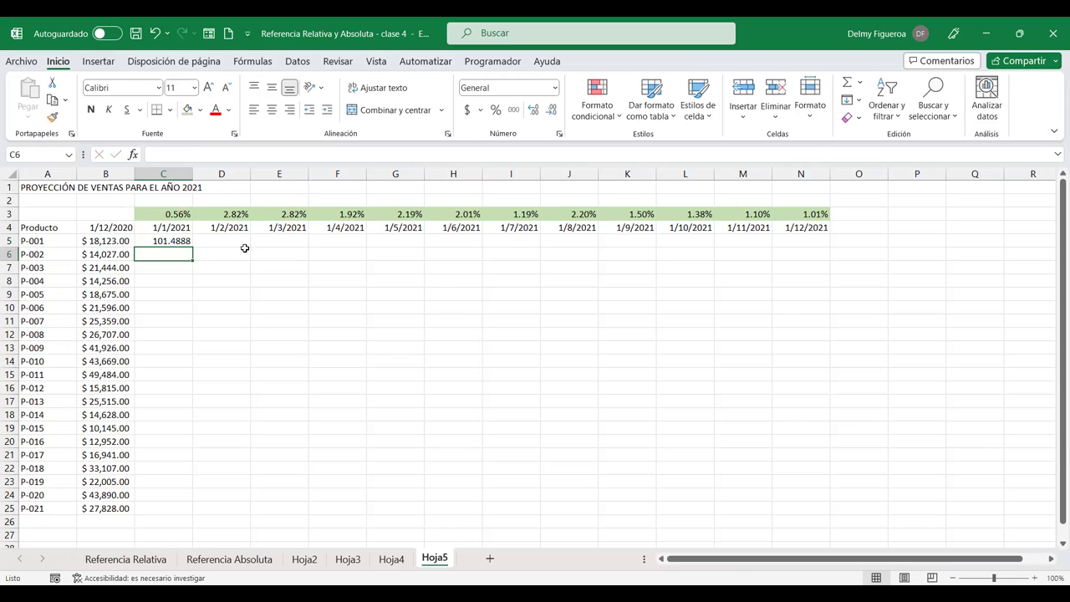
- Fill the formula down to C25 and verify the references in C18 and C24
{"action": "left_click", "coordinate": [169, 241]}
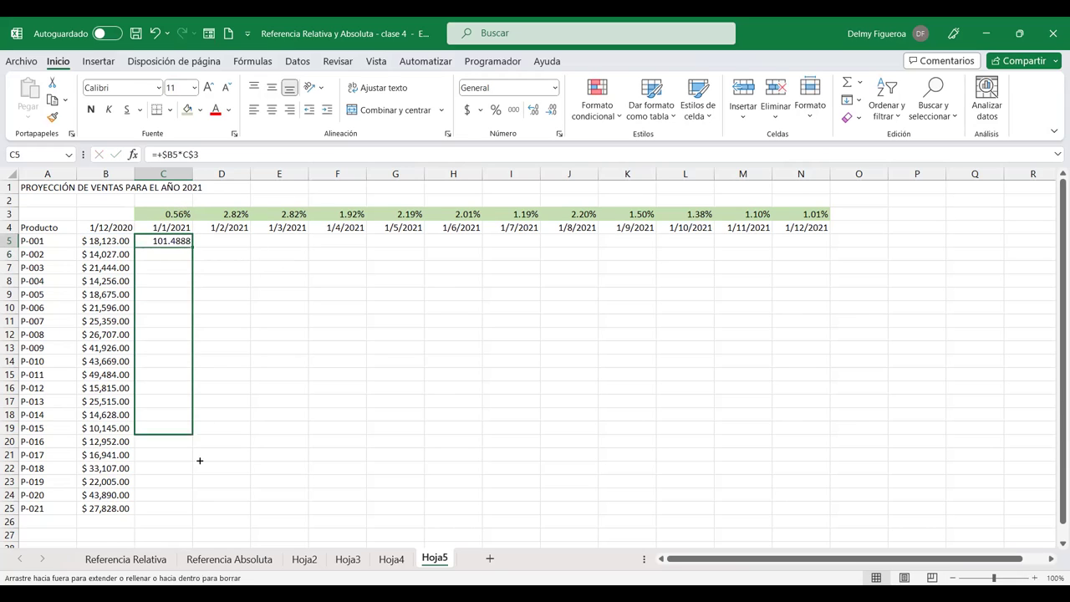
{"action": "left_click_drag", "start_coordinate": [193, 259], "coordinate": [194, 507]}
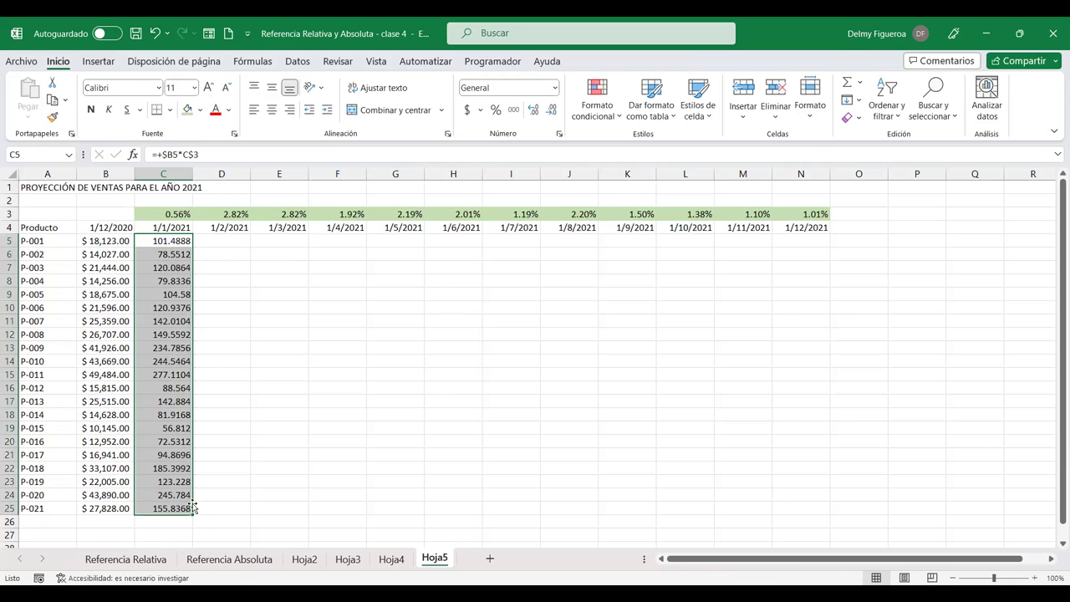
{"action": "left_click", "coordinate": [172, 415]}
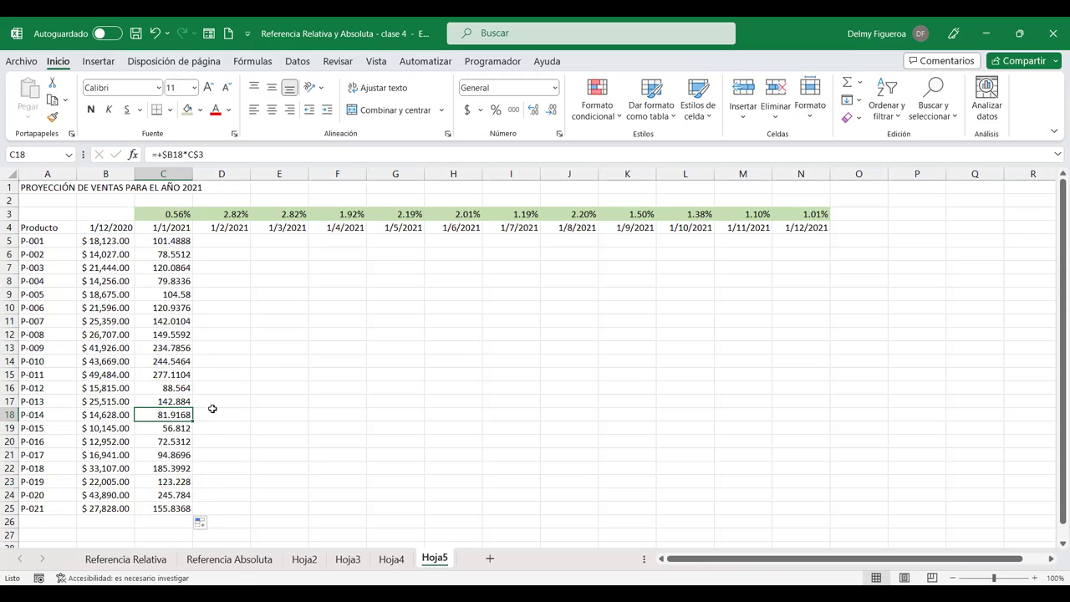
{"action": "key", "text": "F2"}
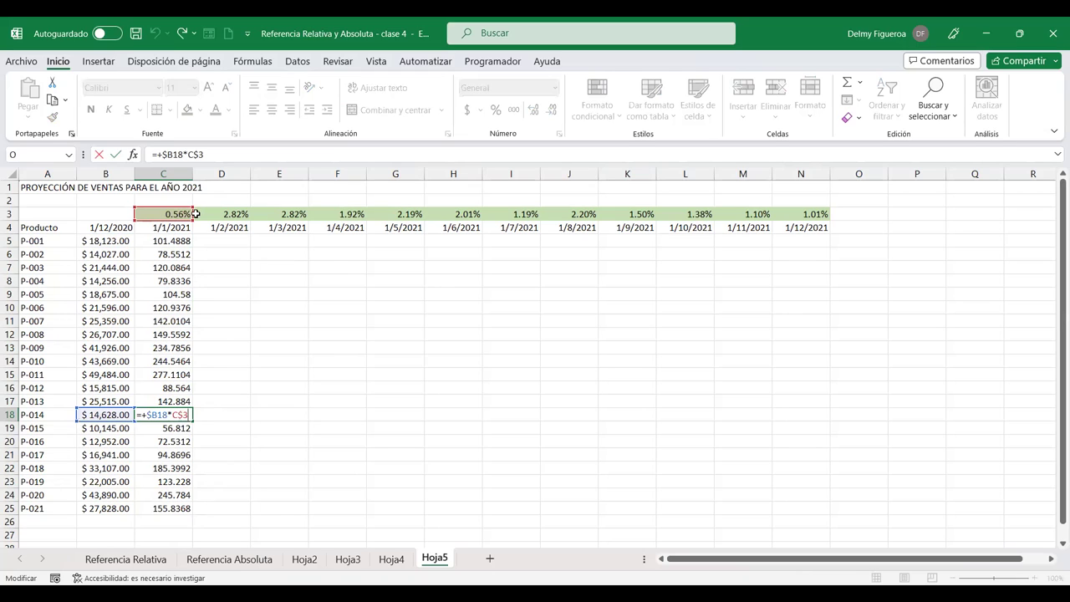
{"action": "left_click", "coordinate": [165, 494]}
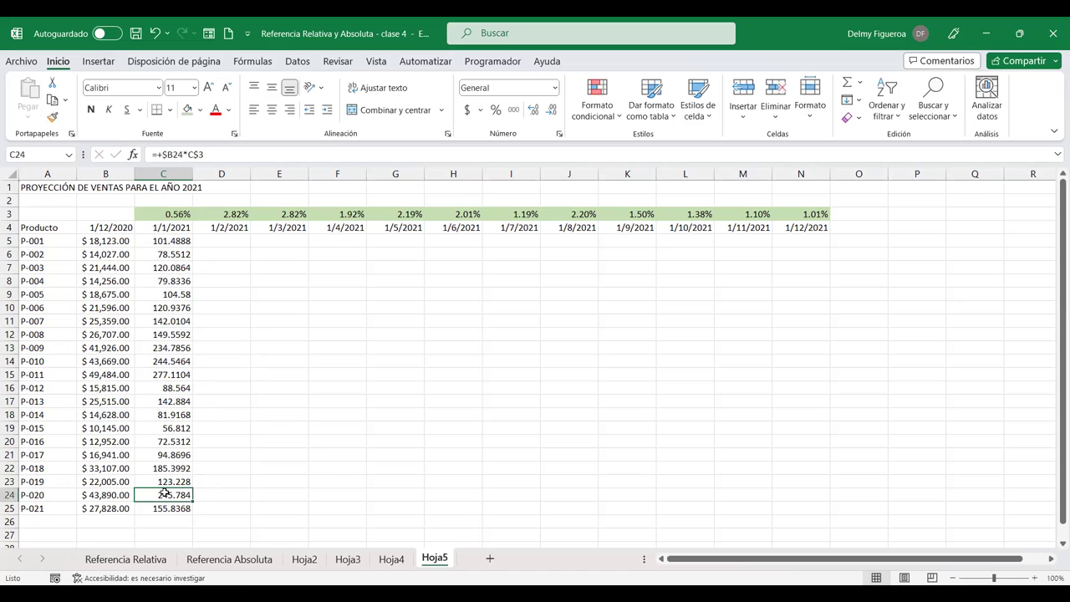
{"action": "double_click", "coordinate": [165, 493]}
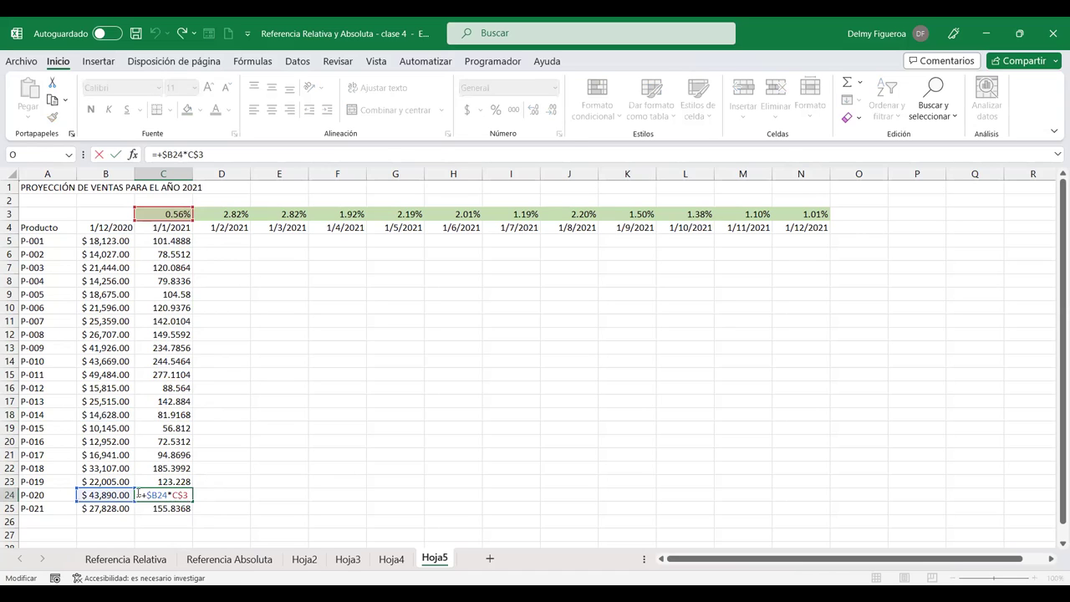
{"action": "left_click", "coordinate": [221, 242]}
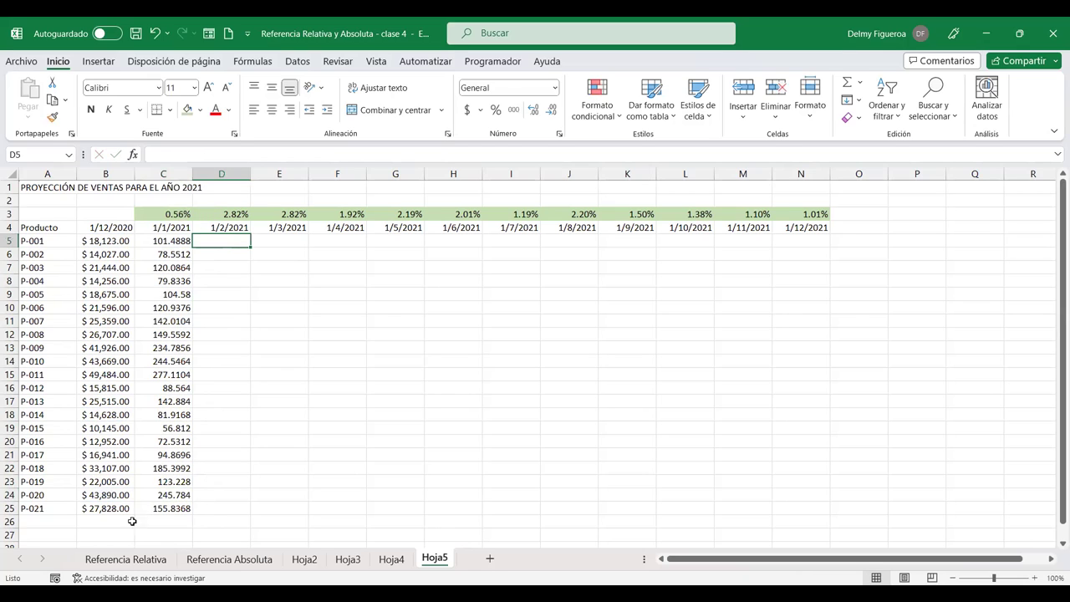
- Copy C5's formula across to N5, verify L5 and N5, and select D5:N25 for filling
{"action": "left_click", "coordinate": [171, 241]}
{"action": "left_click_drag", "start_coordinate": [192, 248], "coordinate": [824, 247]}
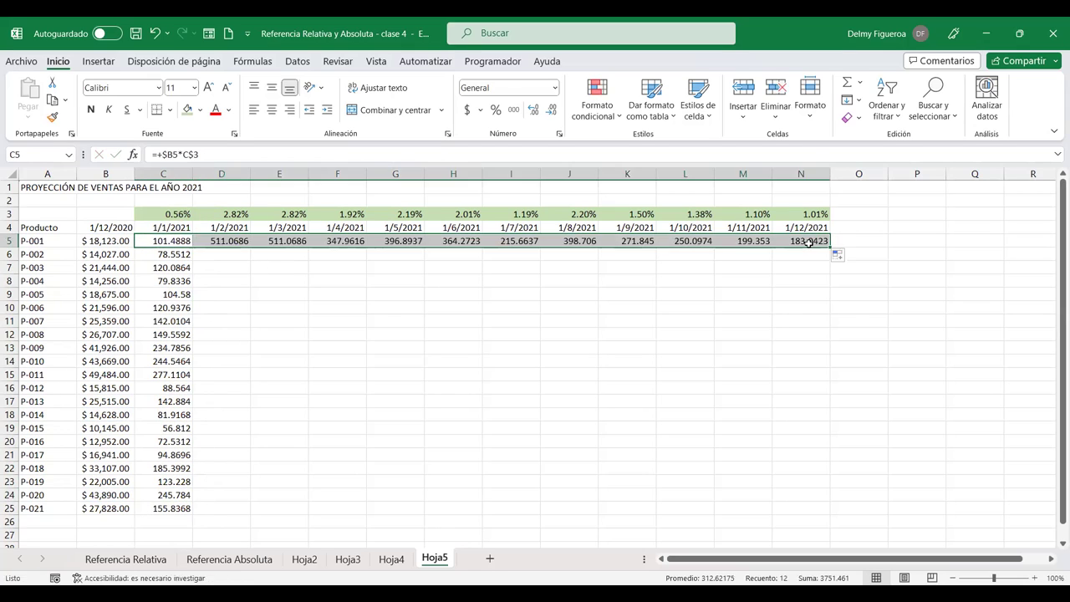
{"action": "left_click", "coordinate": [697, 241]}
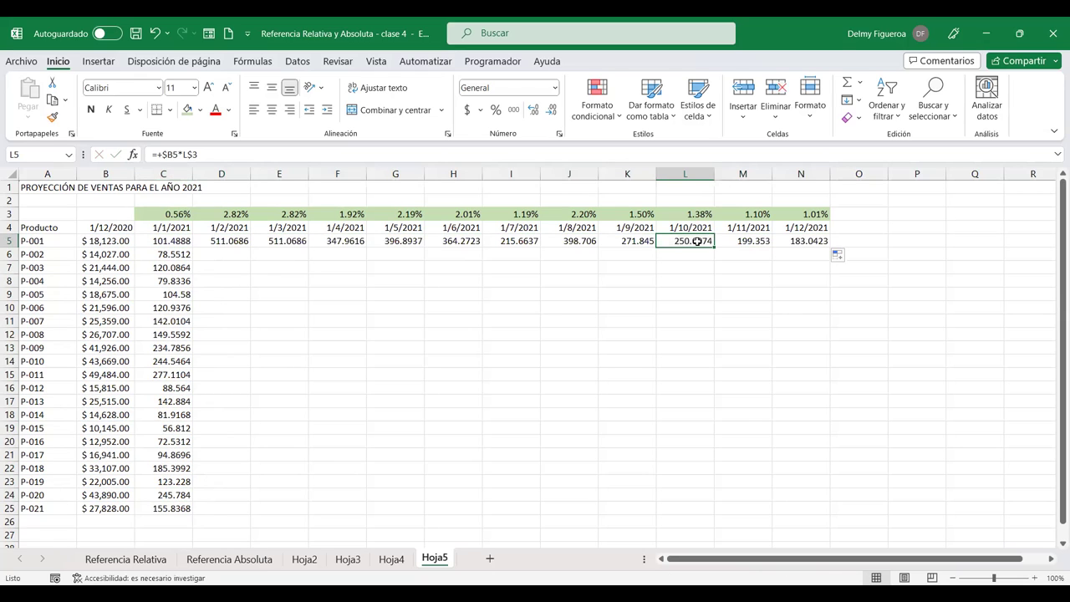
{"action": "double_click", "coordinate": [696, 241]}
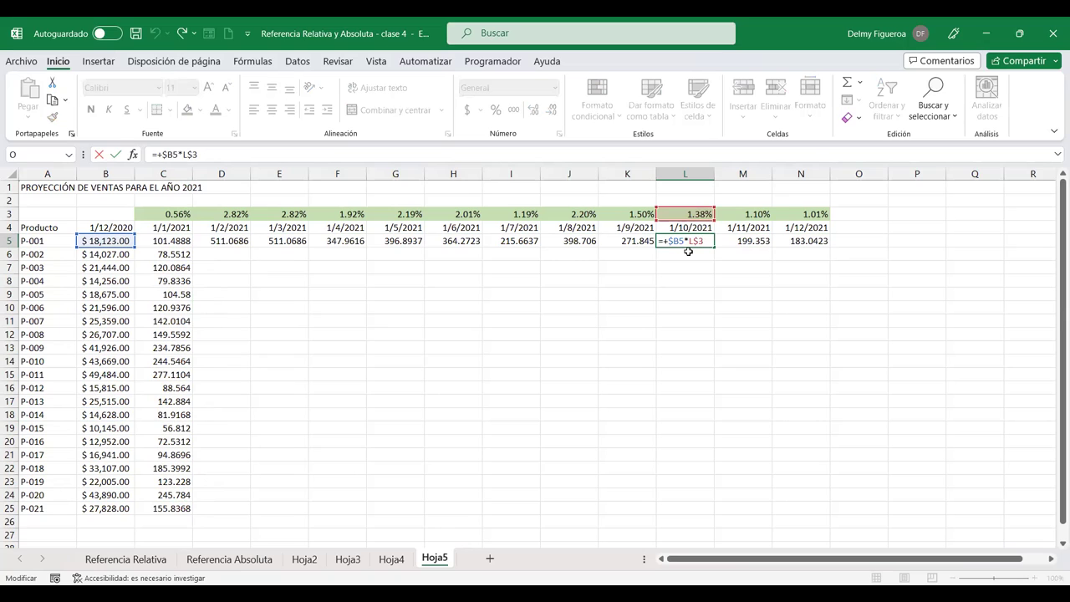
{"action": "key", "text": "Escape"}
{"action": "left_click", "coordinate": [809, 239]}
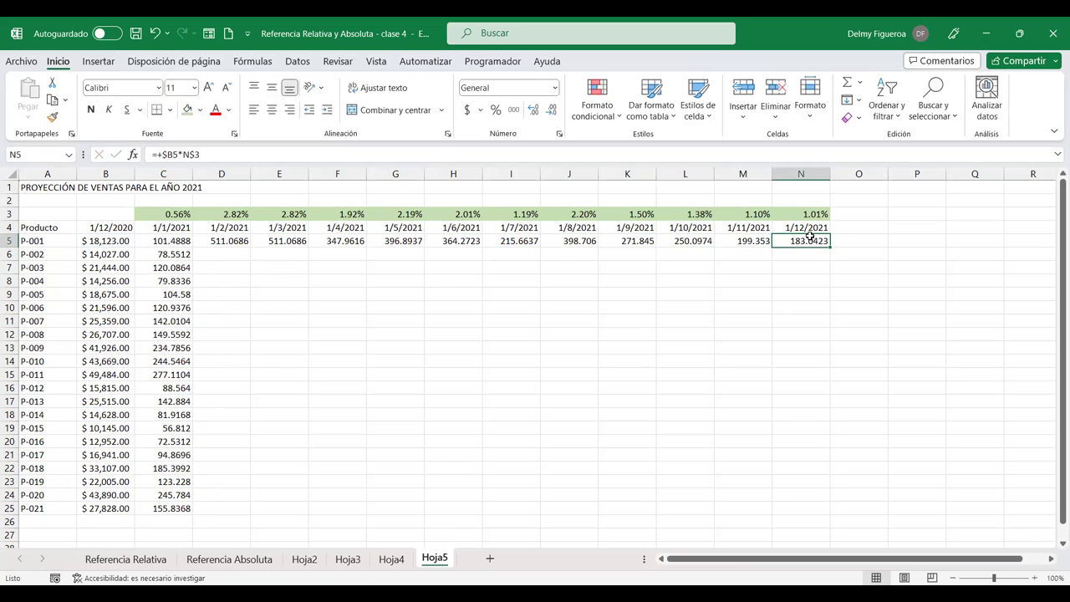
{"action": "double_click", "coordinate": [809, 238]}
{"action": "key", "text": "Return"}
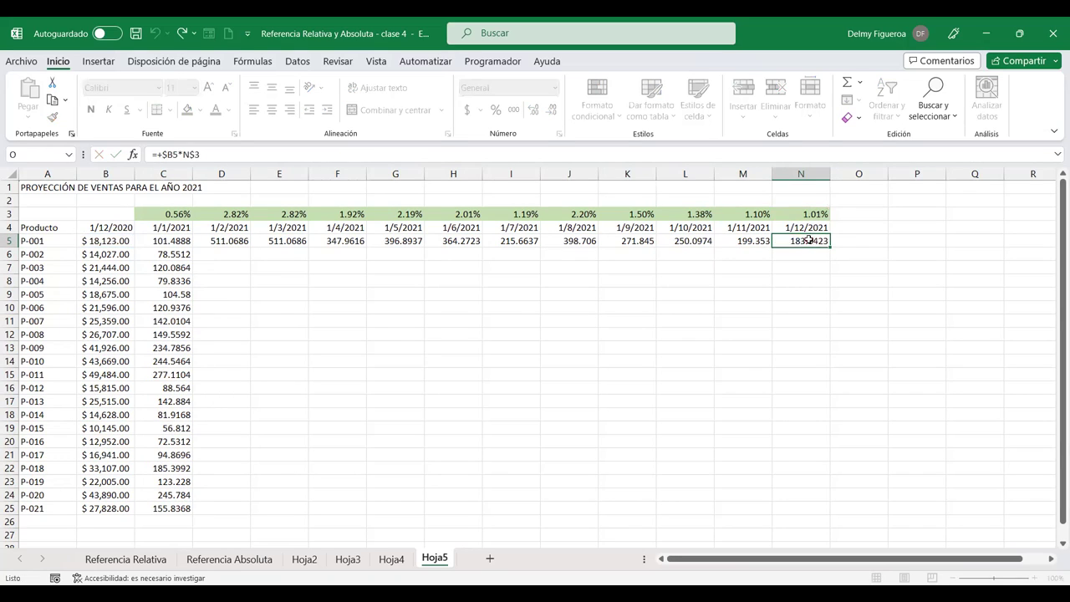
{"action": "mouse_move", "coordinate": [217, 240]}
{"action": "left_mouse_down"}
{"action": "mouse_move", "coordinate": [824, 243]}
{"action": "mouse_move", "coordinate": [821, 513]}
{"action": "left_mouse_up"}
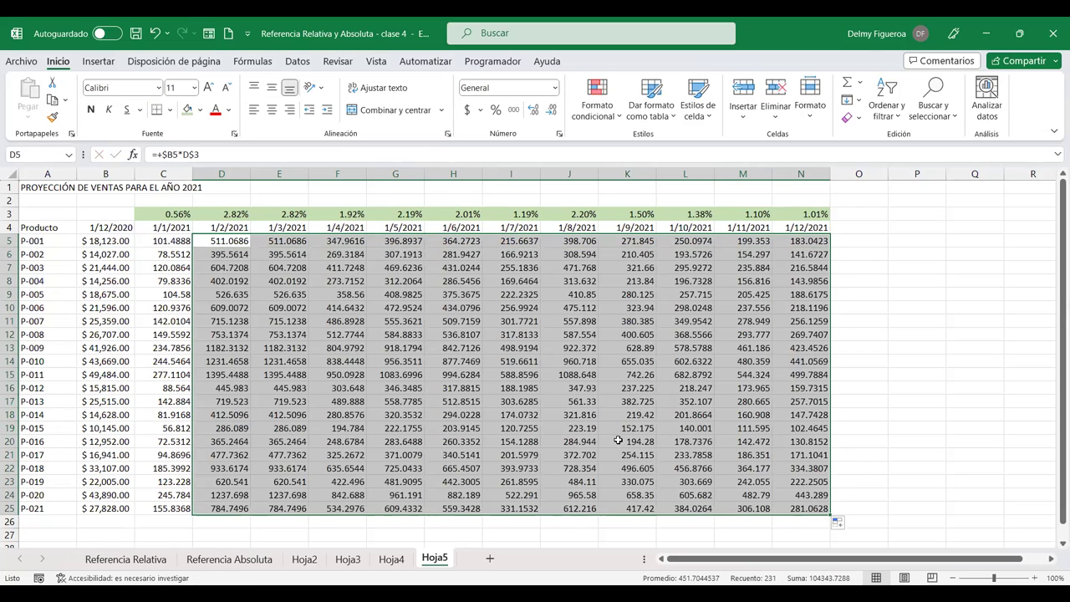
{"action": "left_click", "coordinate": [620, 441]}
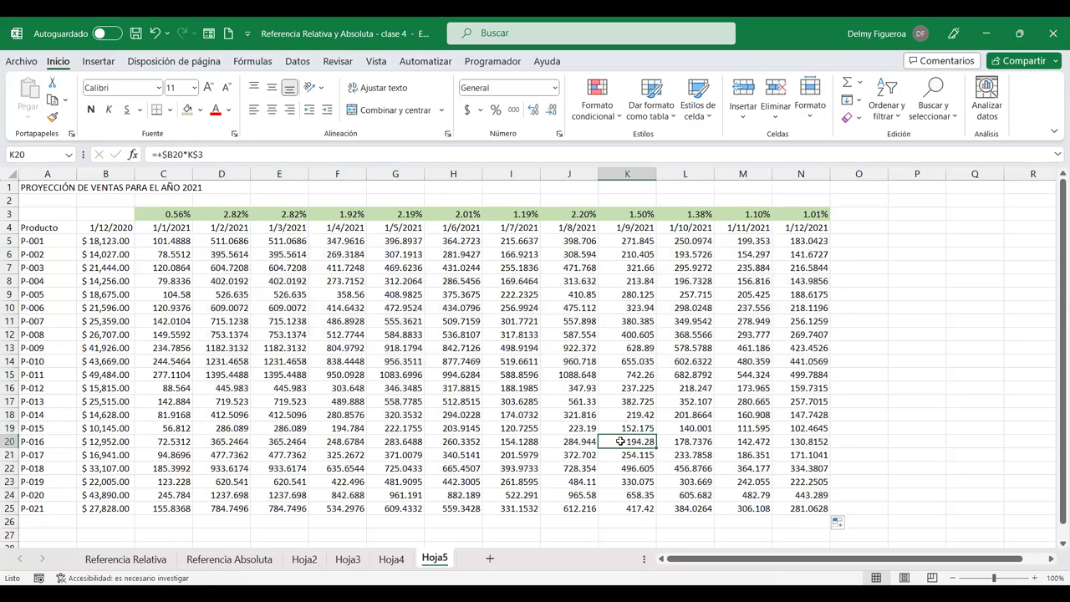
{"action": "double_click", "coordinate": [621, 442]}
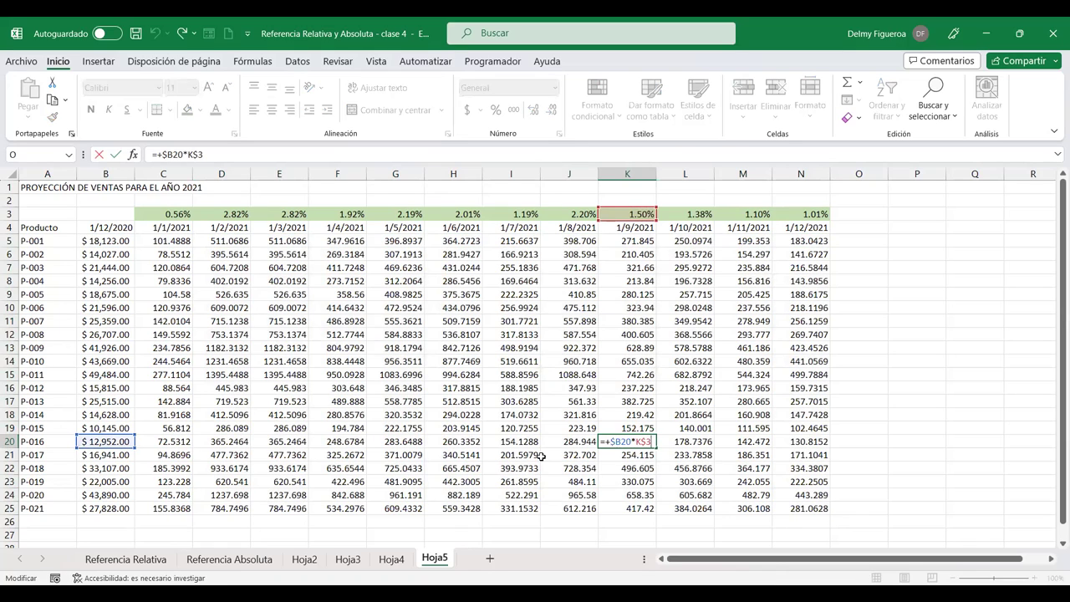
{"action": "key", "text": "Escape"}
{"action": "left_click", "coordinate": [753, 282]}
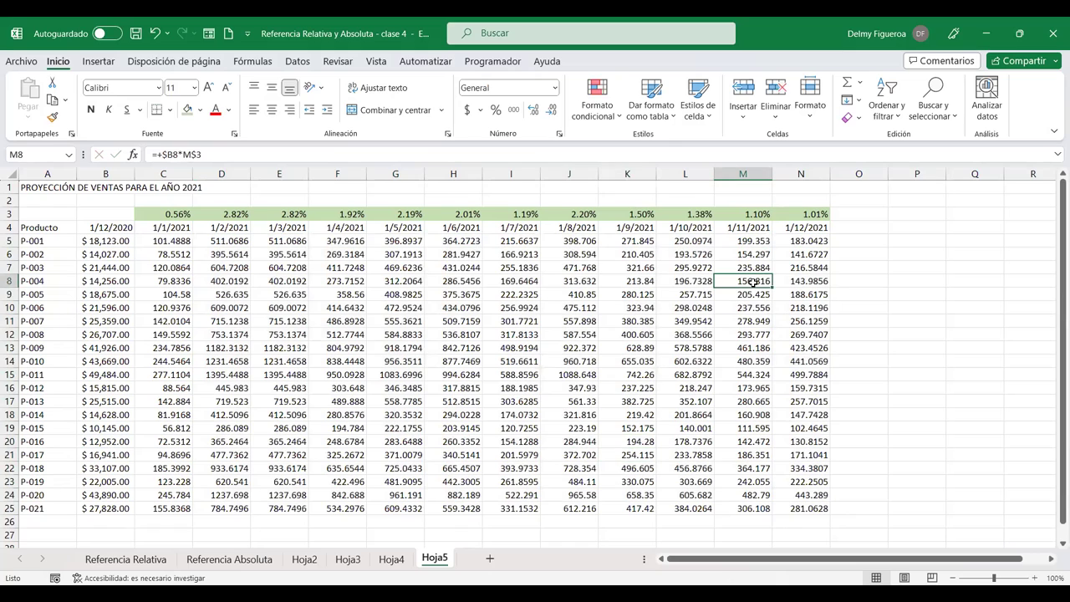
{"action": "double_click", "coordinate": [753, 283]}
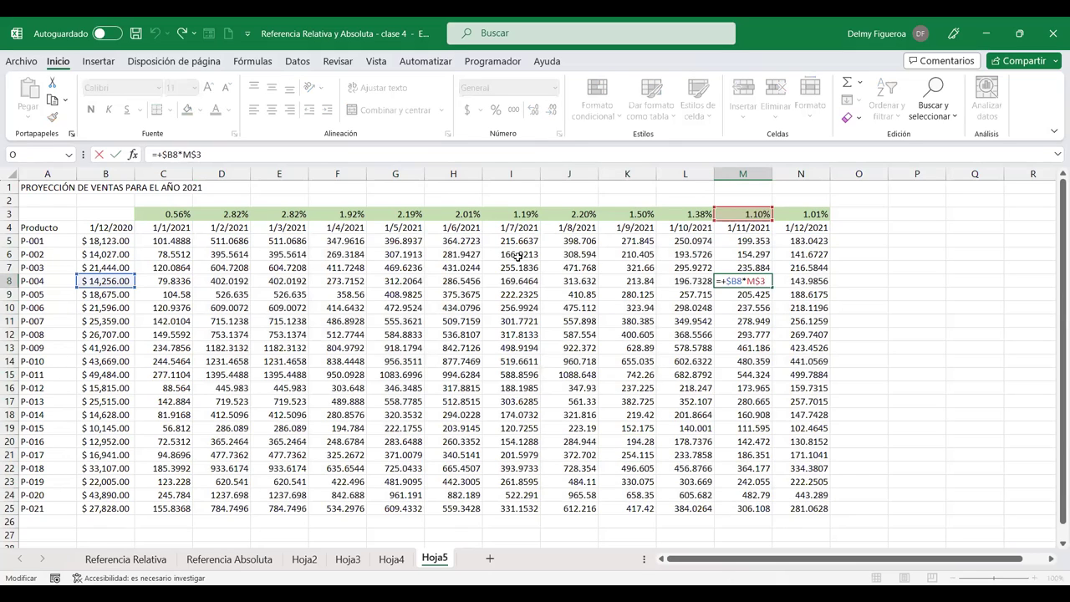
{"action": "key", "text": "Escape"}
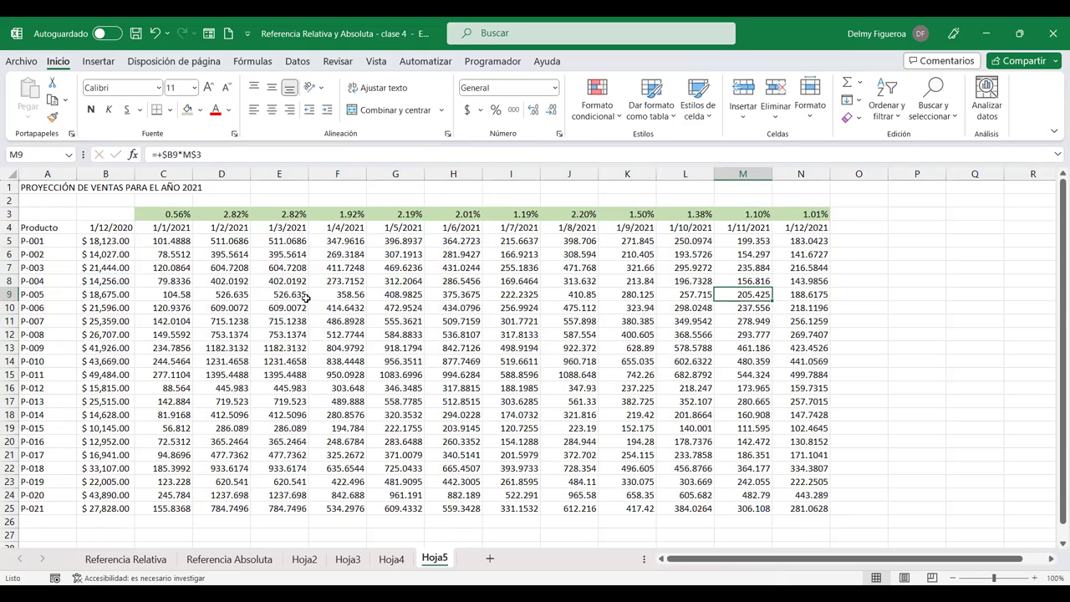
{"action": "left_click", "coordinate": [304, 296]}
{"action": "double_click", "coordinate": [306, 296]}
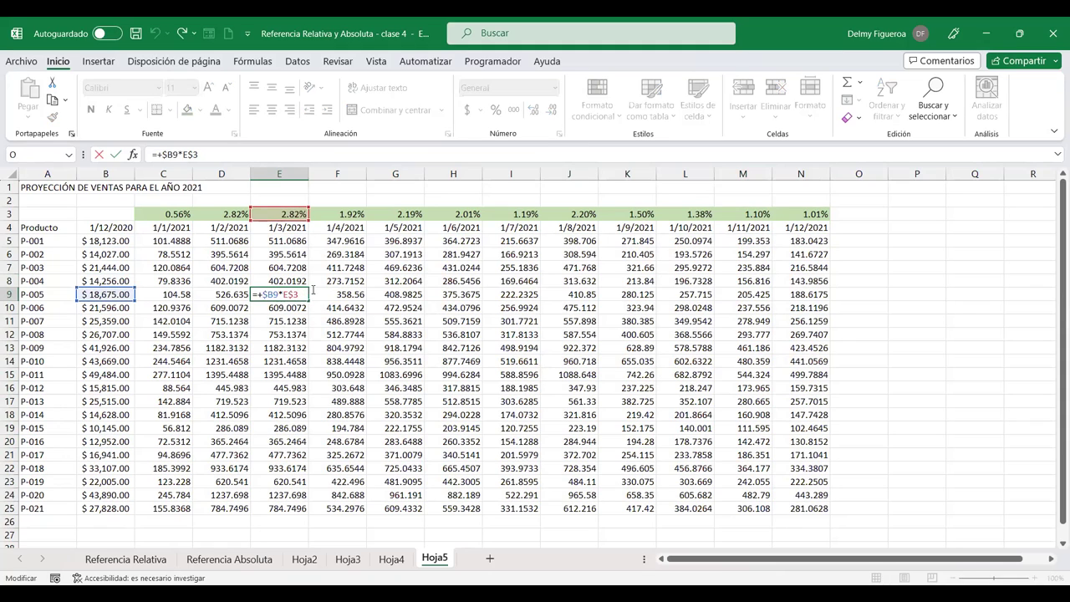
{"action": "key", "text": "Return"}
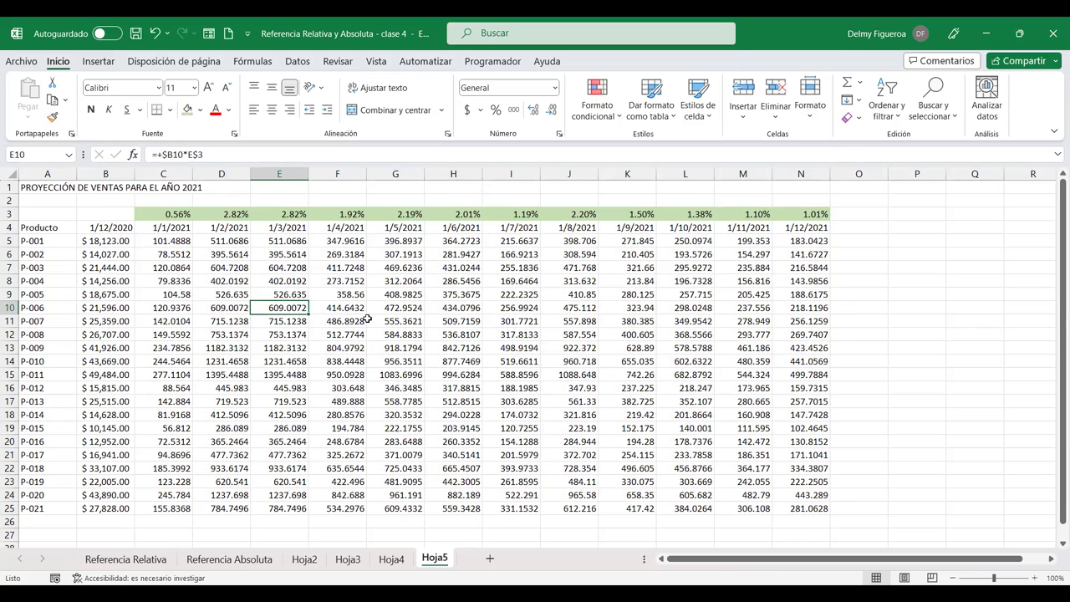
{"action": "key", "text": "F2"}
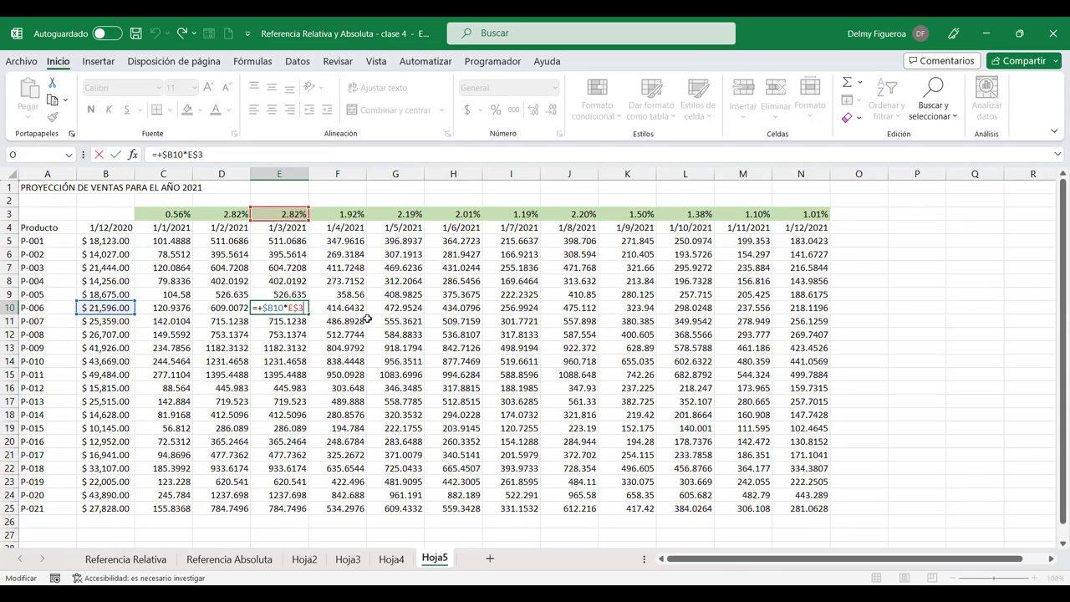
{"action": "key", "text": "Return"}
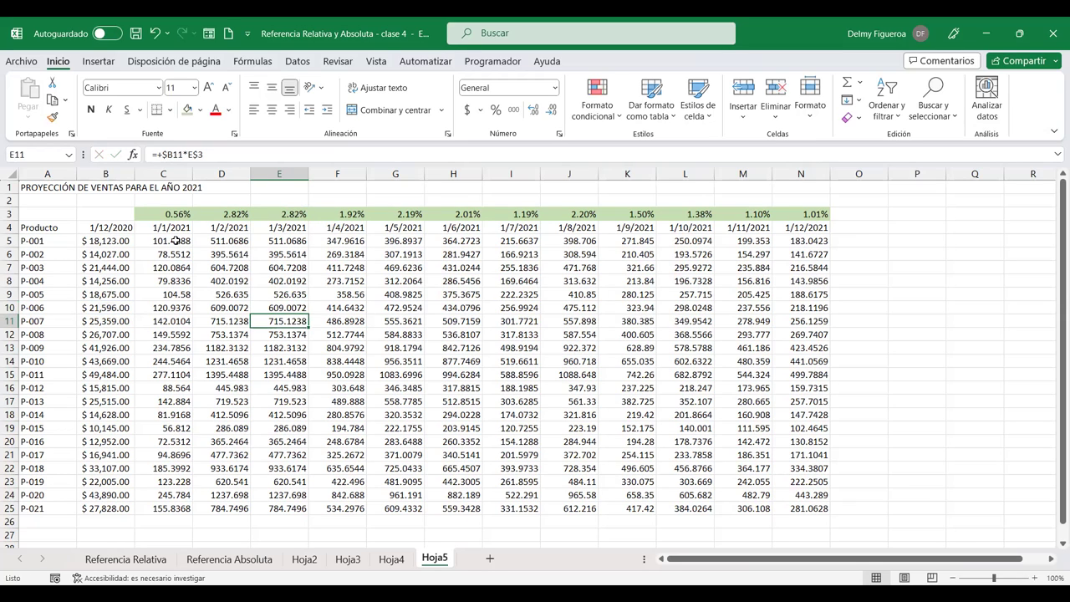
{"action": "left_click_drag", "start_coordinate": [161, 241], "coordinate": [801, 508]}
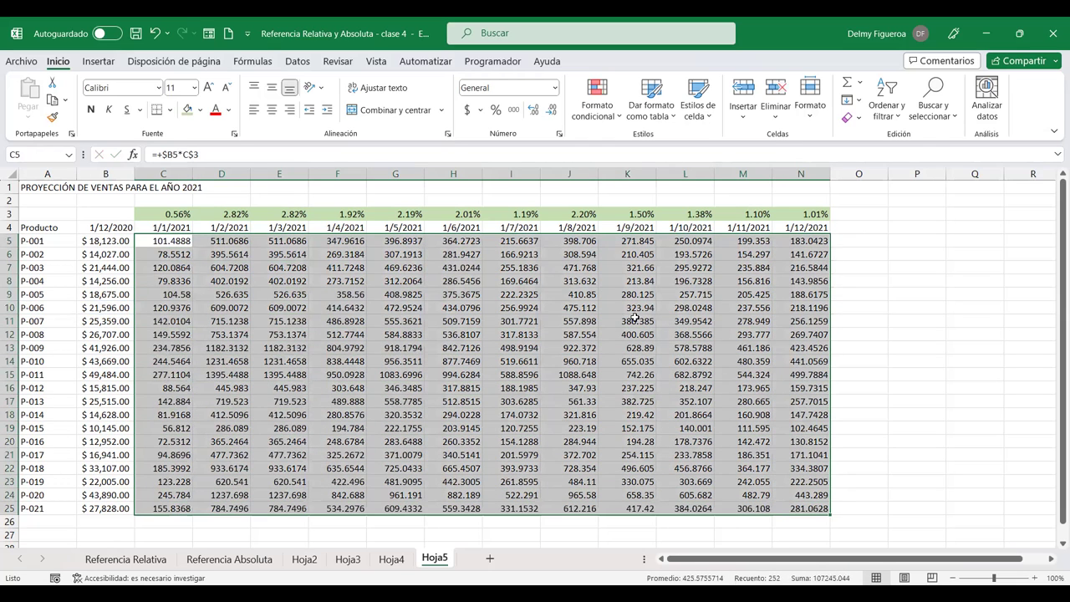
- Apply accounting format to the projections, copy the table, and insert new sheet Hoja6
{"action": "left_click", "coordinate": [467, 109]}
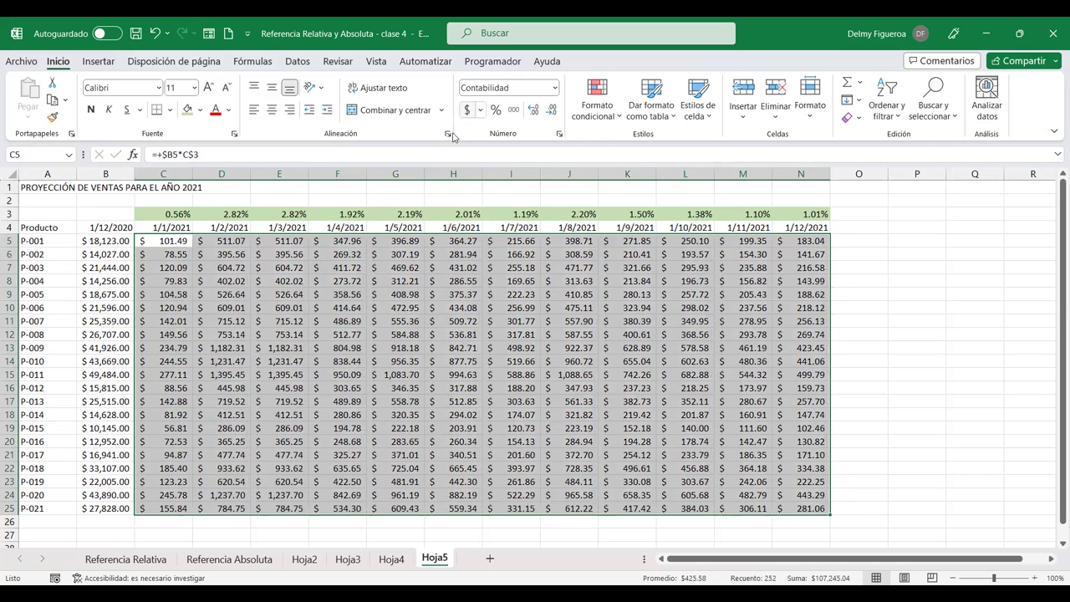
{"action": "left_click", "coordinate": [380, 413]}
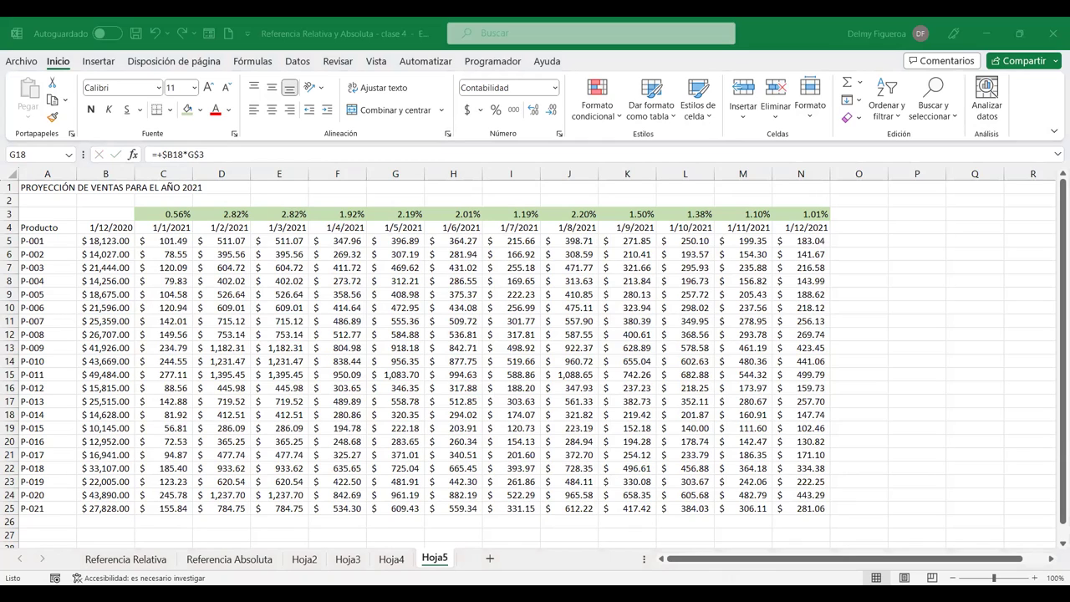
{"action": "key", "text": "ctrl+c"}
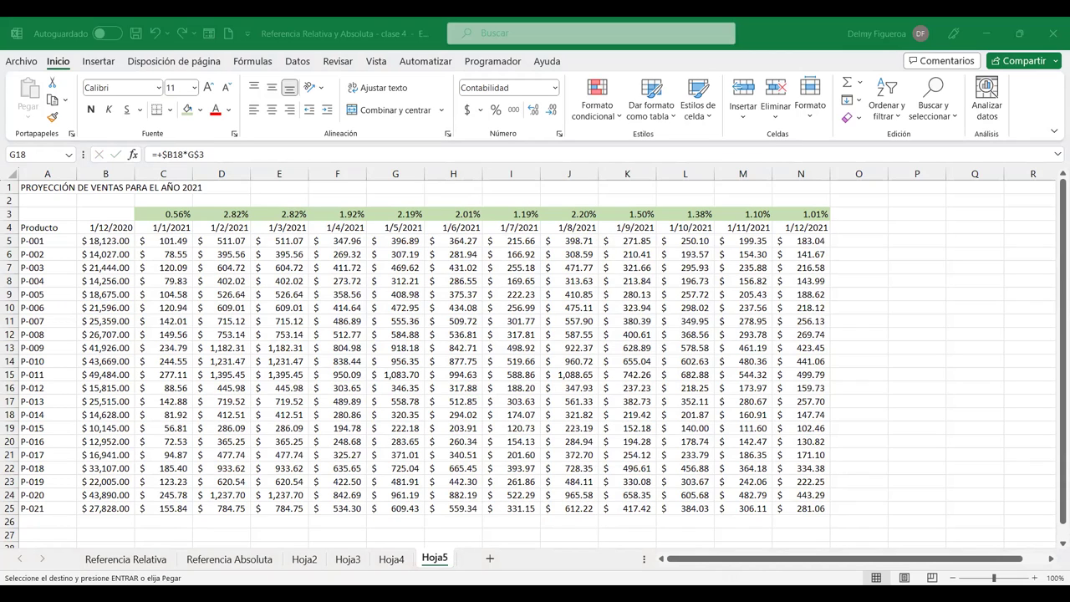
{"action": "key", "text": "shift+F11"}
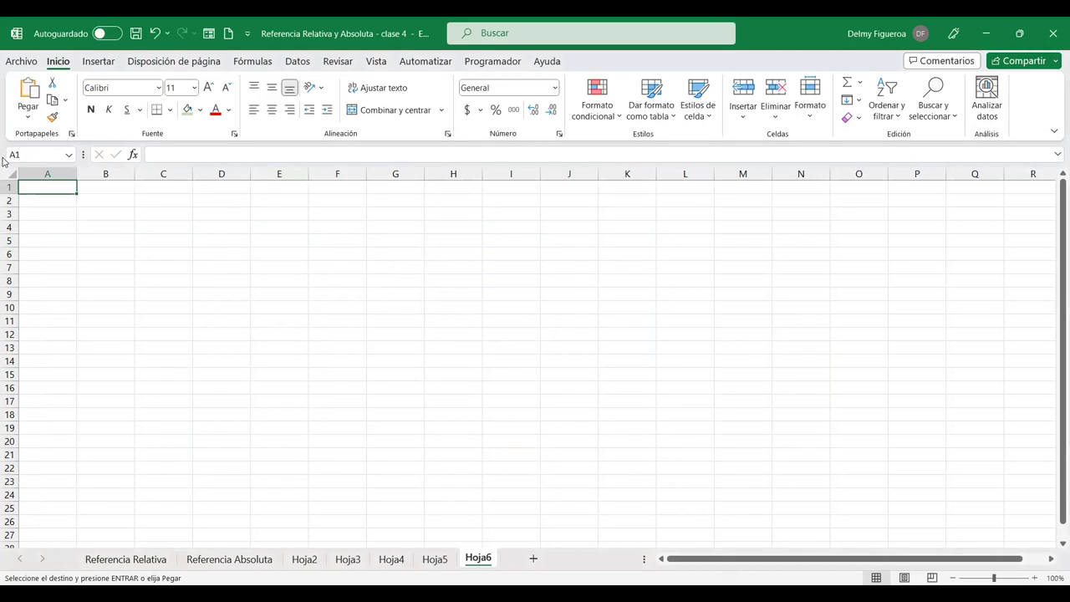
- Paste the copied sales projection table into Hoja6
{"action": "left_click", "coordinate": [13, 173]}
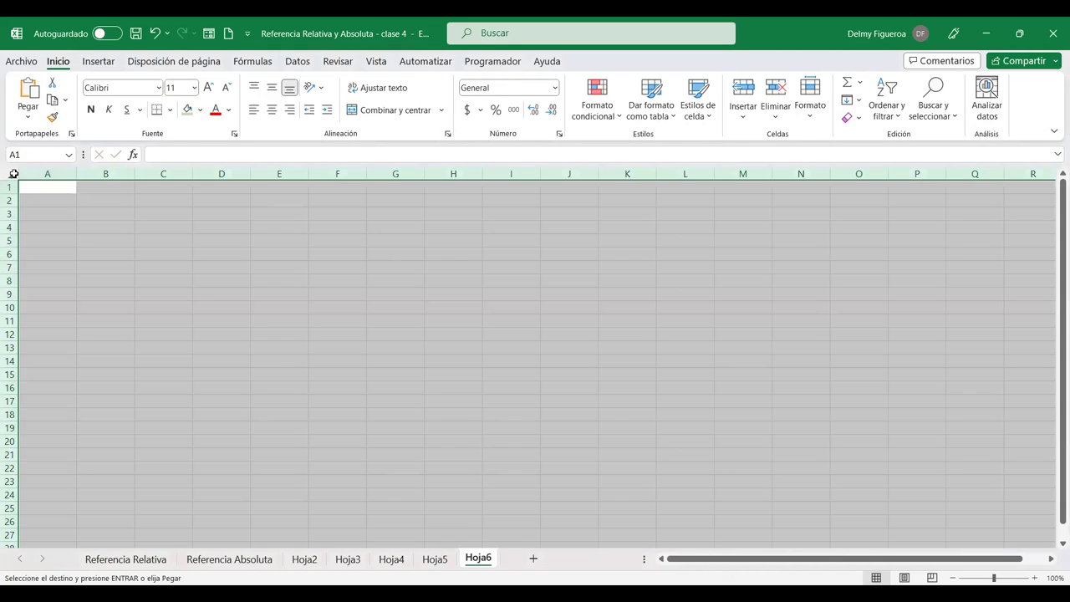
{"action": "right_click", "coordinate": [14, 173]}
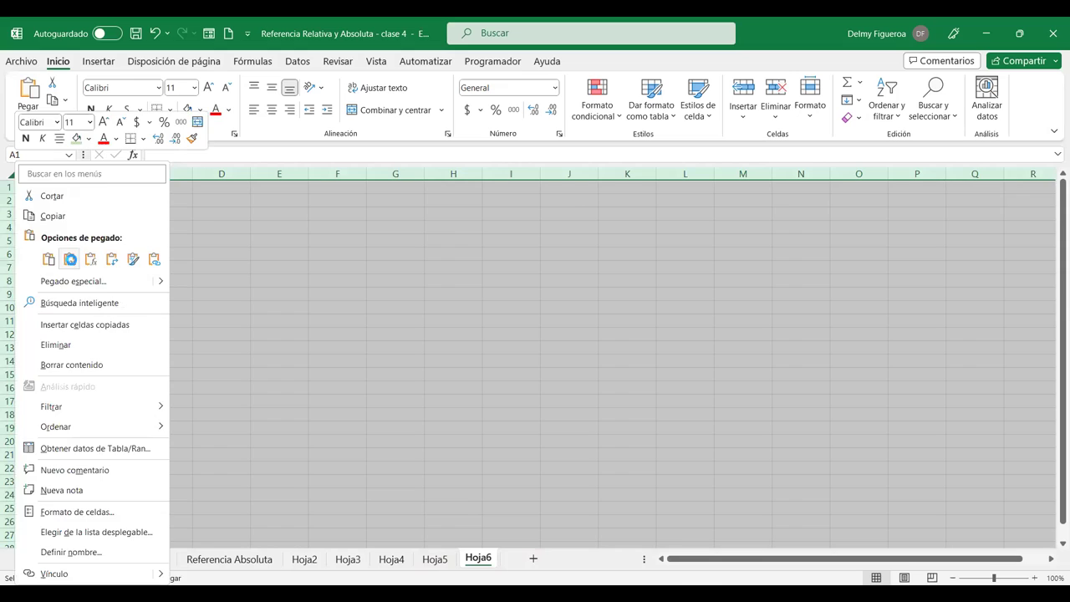
{"action": "left_click", "coordinate": [70, 259]}
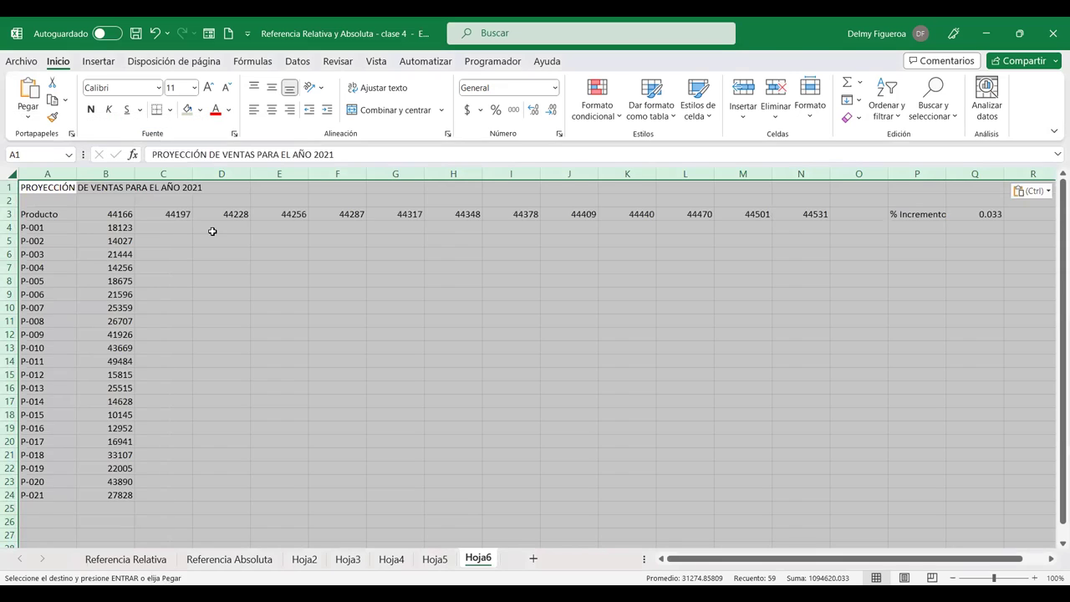
{"action": "left_click", "coordinate": [58, 183]}
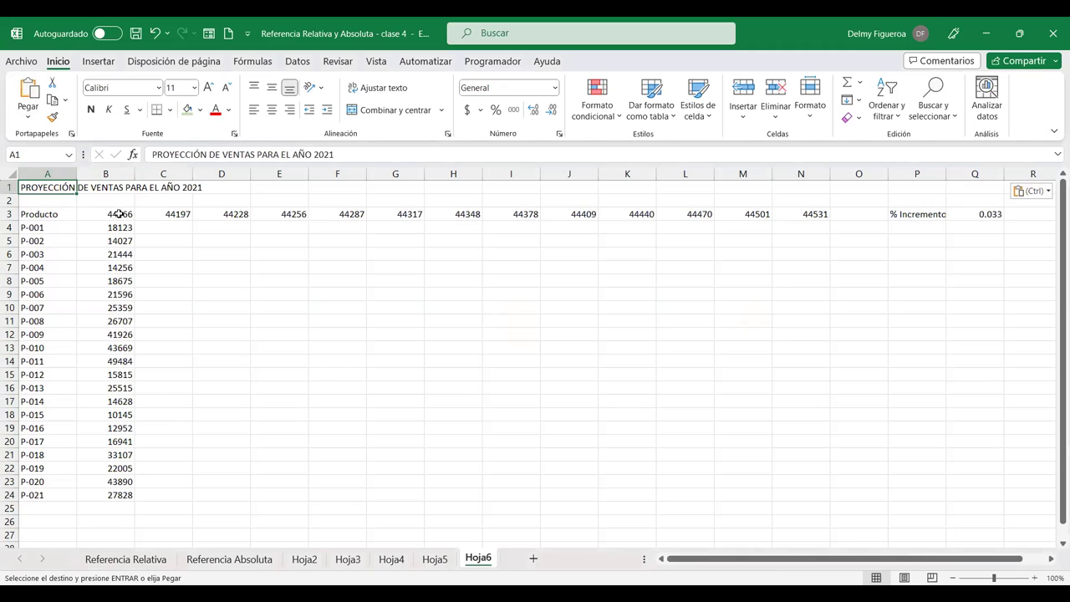
- Format B3:N3 as short dates and the base values B4:B24 as currency
{"action": "left_click_drag", "start_coordinate": [120, 214], "coordinate": [807, 210]}
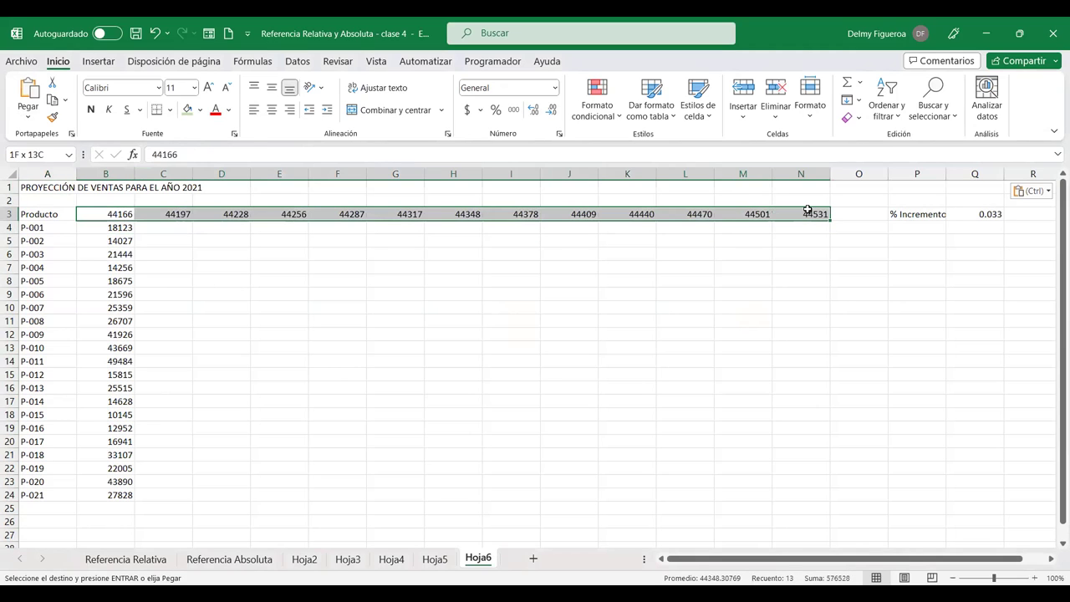
{"action": "left_click", "coordinate": [554, 89]}
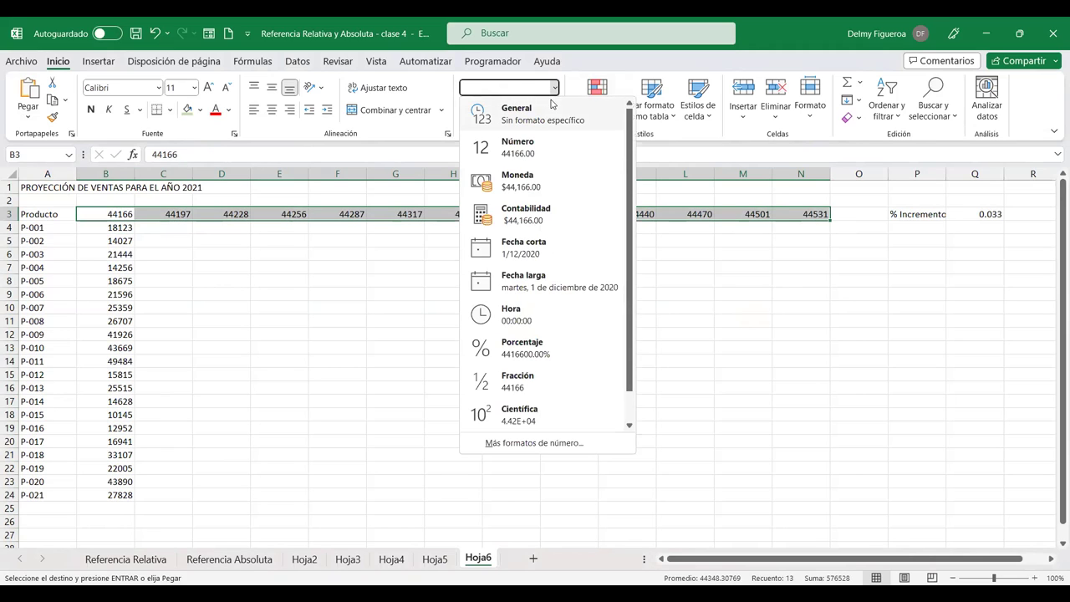
{"action": "left_click", "coordinate": [556, 248]}
{"action": "left_click", "coordinate": [119, 230]}
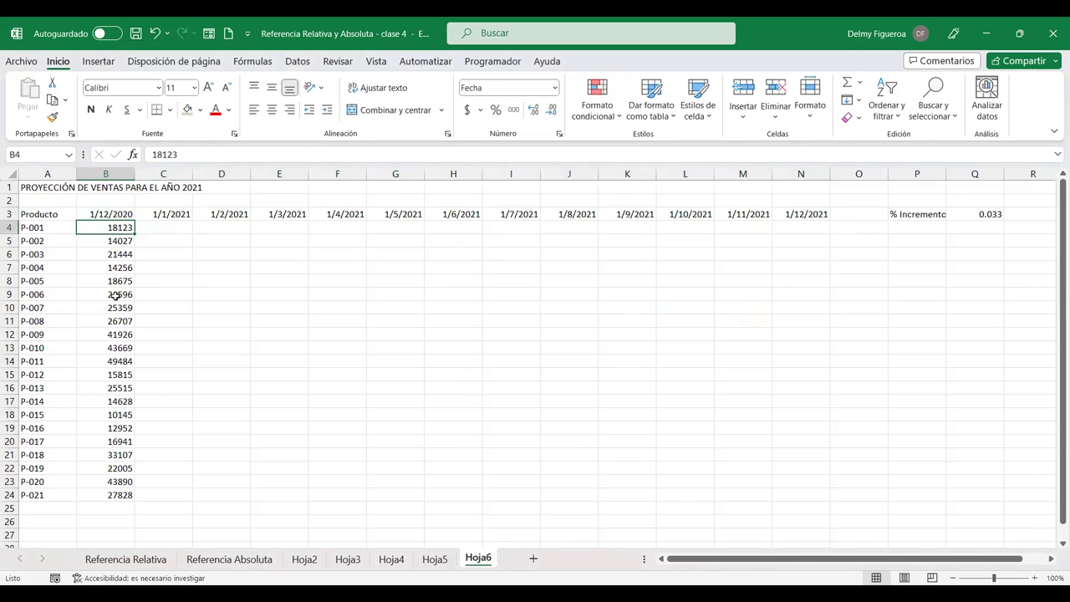
{"action": "left_click_drag", "start_coordinate": [117, 229], "coordinate": [124, 495]}
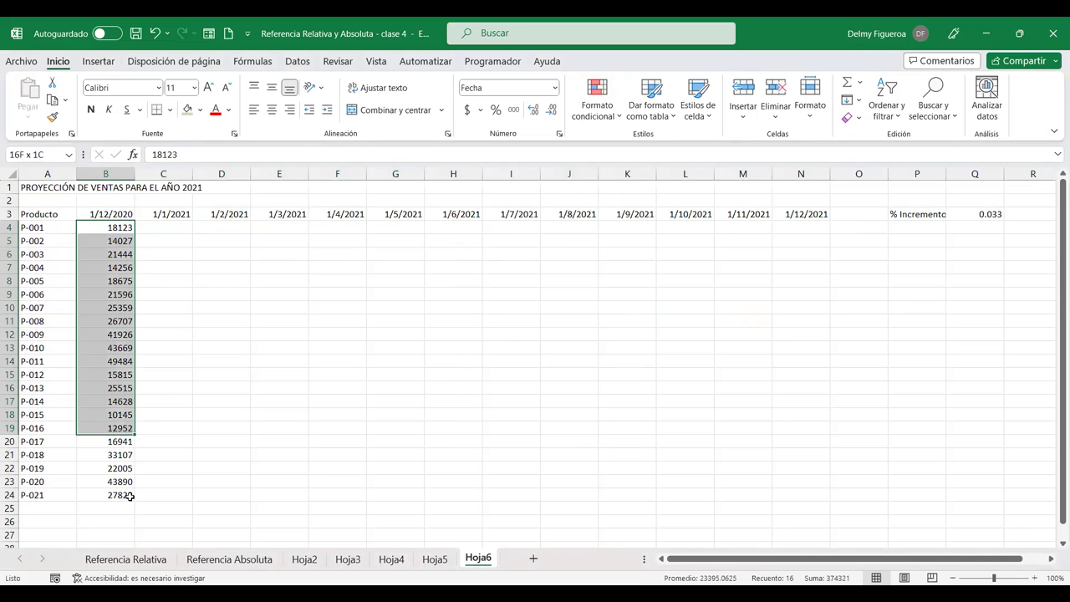
{"action": "left_click", "coordinate": [468, 110]}
- Show the Q3 increment as 3.3% with a light green fill
{"action": "left_click", "coordinate": [991, 215]}
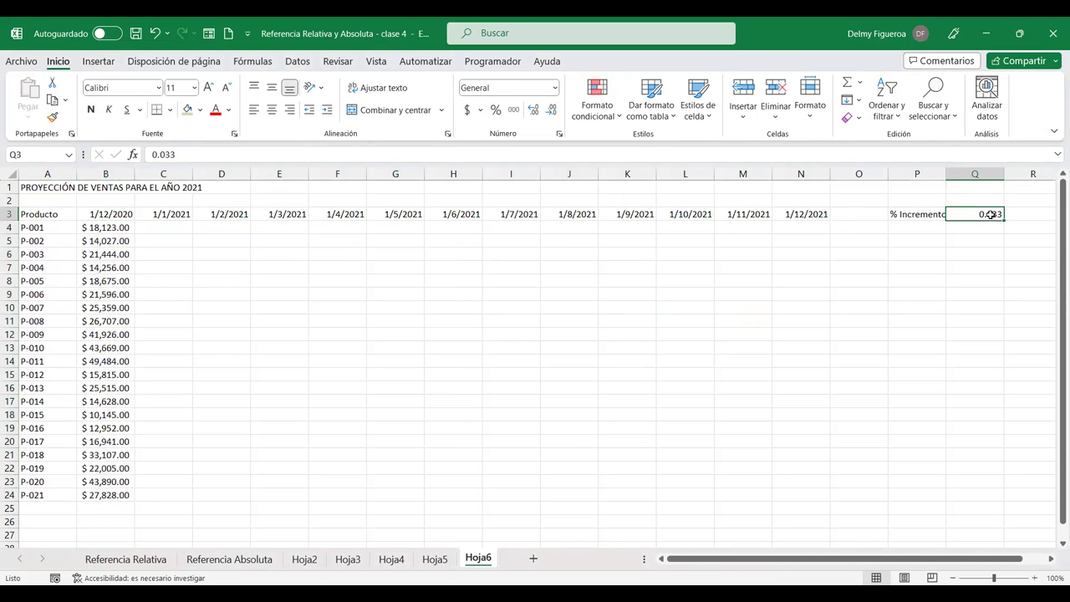
{"action": "left_click", "coordinate": [496, 110]}
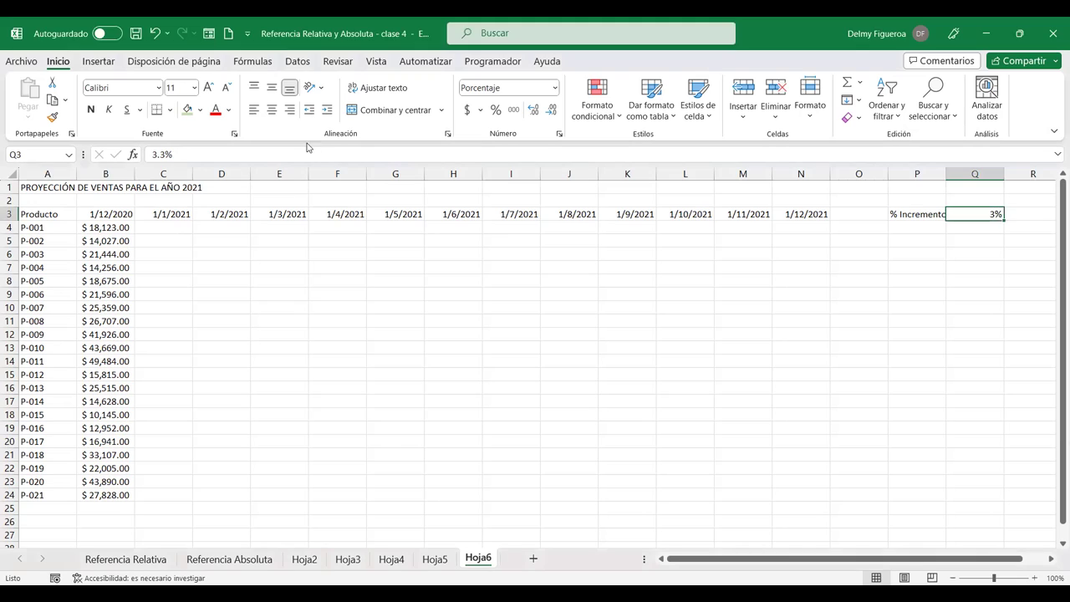
{"action": "left_click", "coordinate": [533, 109]}
{"action": "left_click", "coordinate": [168, 225]}
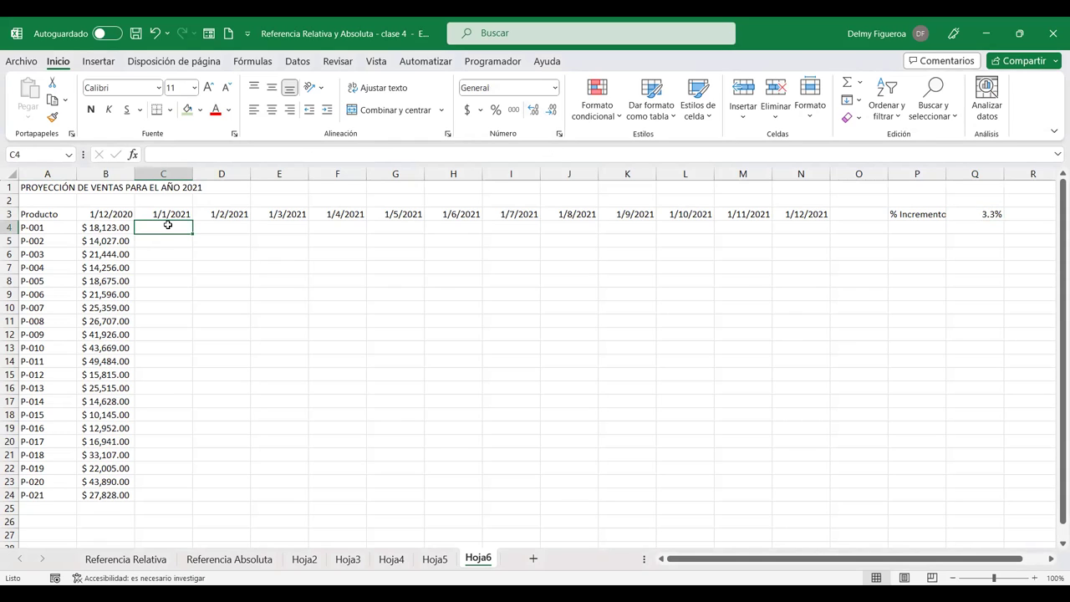
{"action": "left_click", "coordinate": [989, 214]}
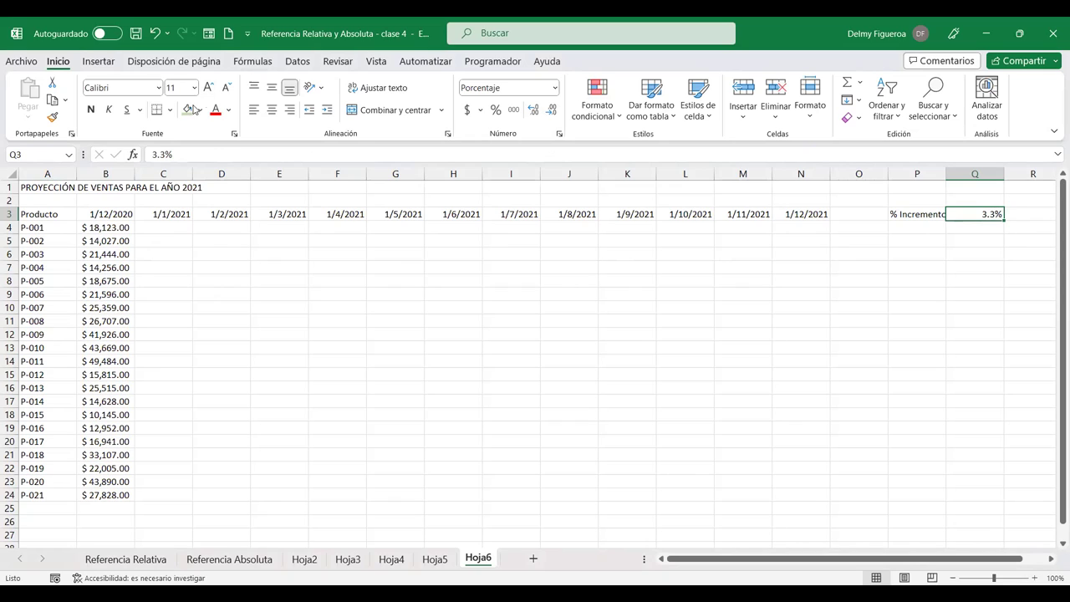
{"action": "left_click", "coordinate": [187, 110]}
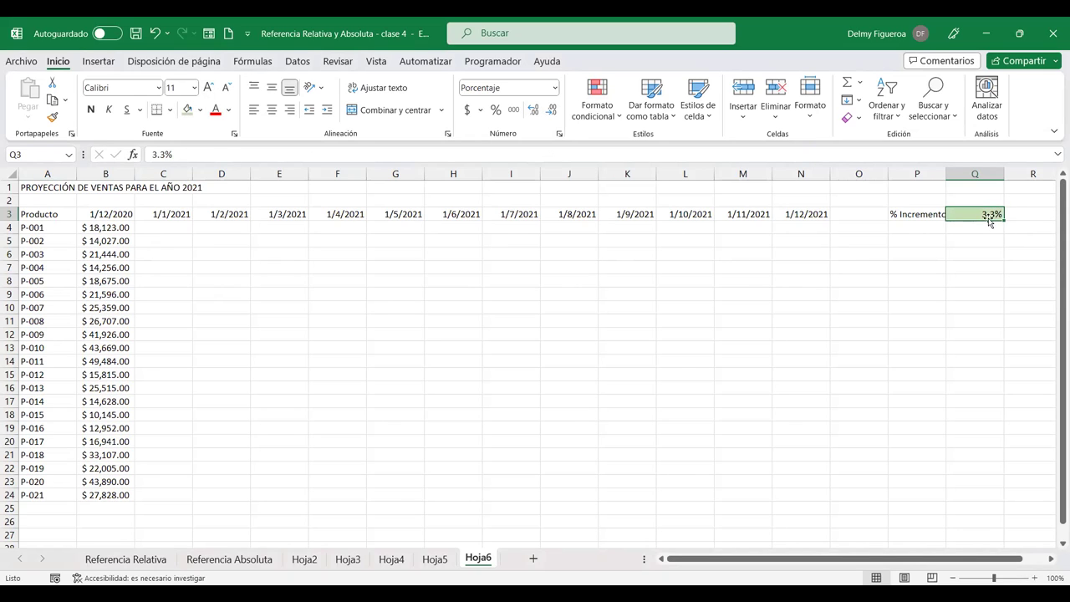
{"action": "left_click", "coordinate": [172, 225]}
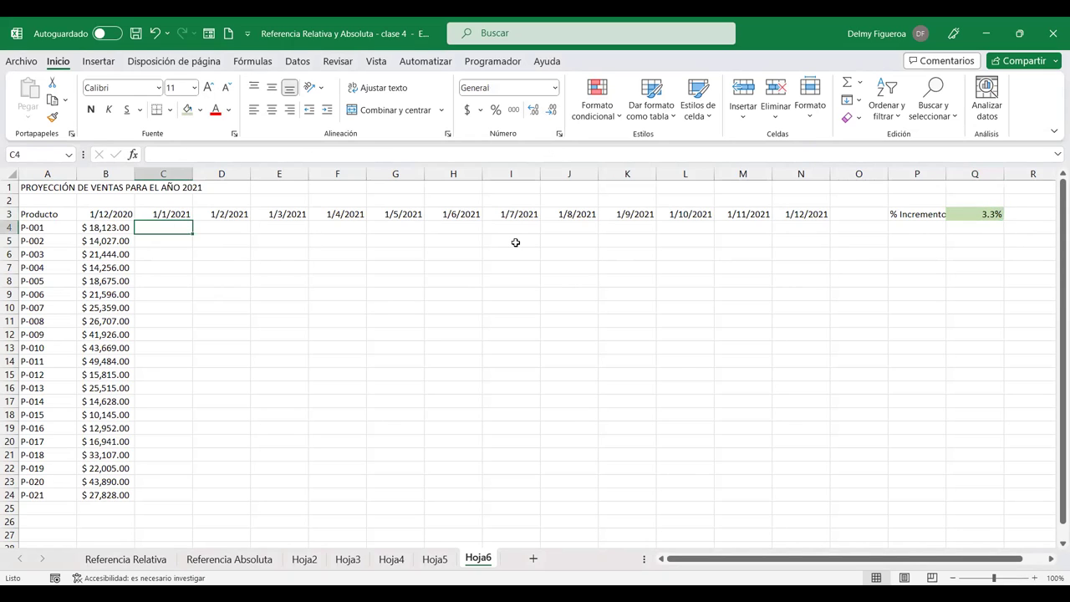
- Enter +B4*$Q$3 in C4, locking the Q3 increment reference
{"action": "type", "text": "+"}
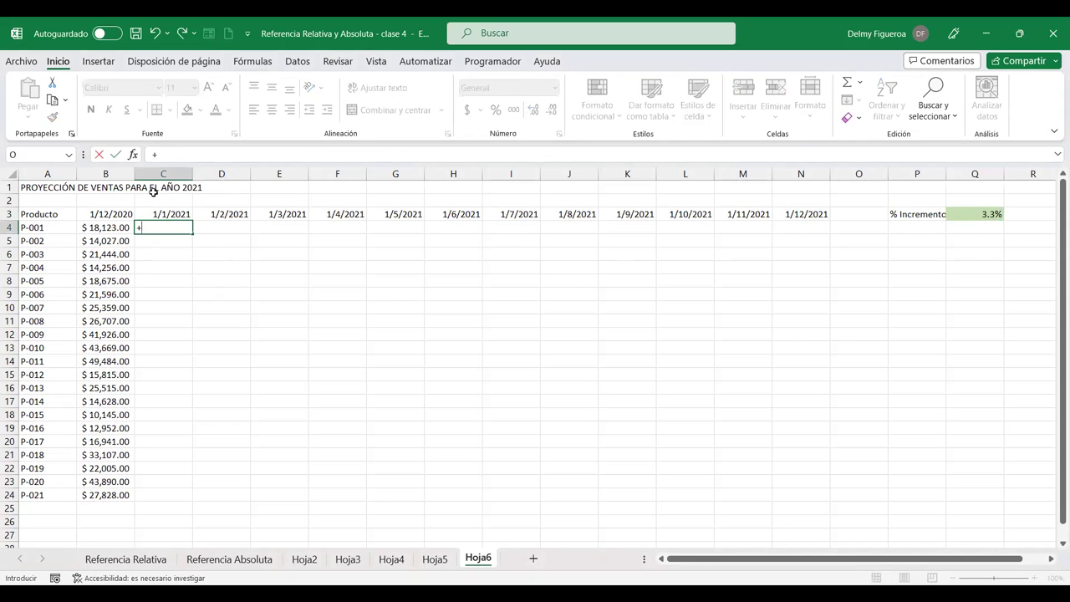
{"action": "left_click", "coordinate": [107, 228]}
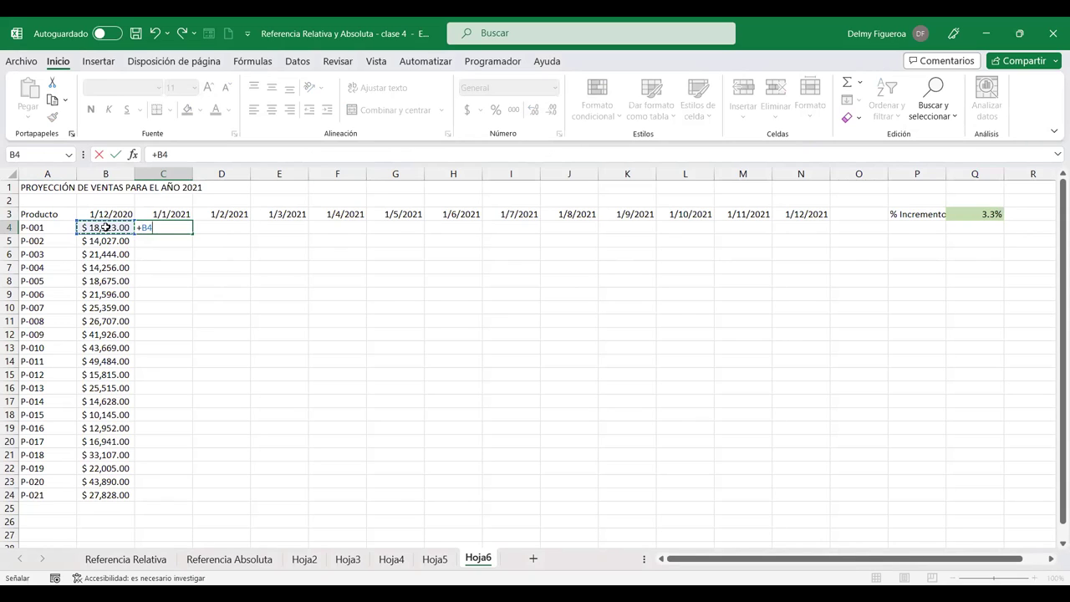
{"action": "type", "text": "*"}
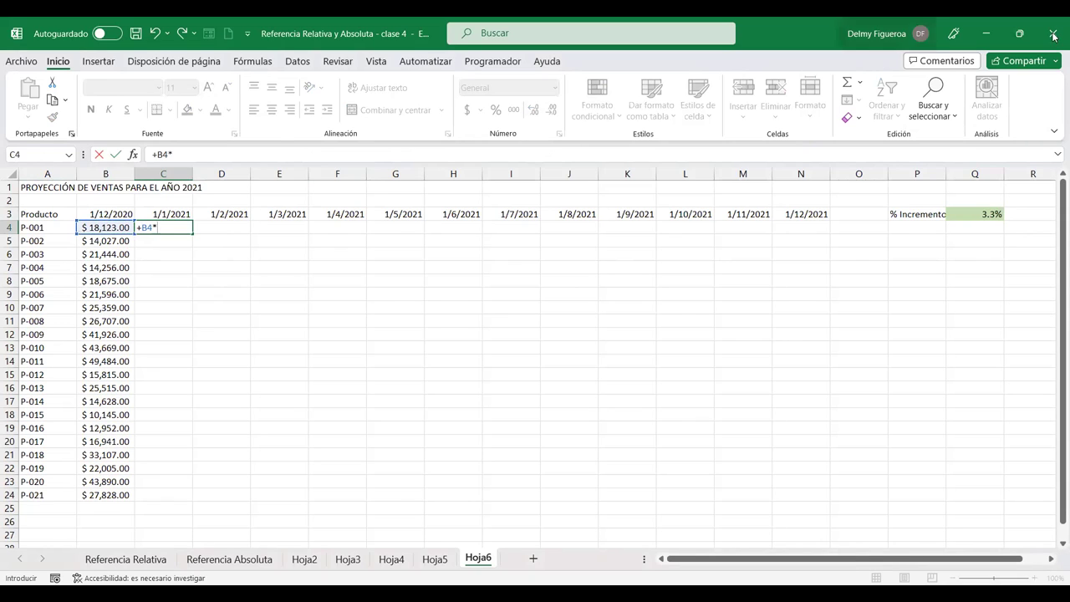
{"action": "left_click", "coordinate": [996, 211]}
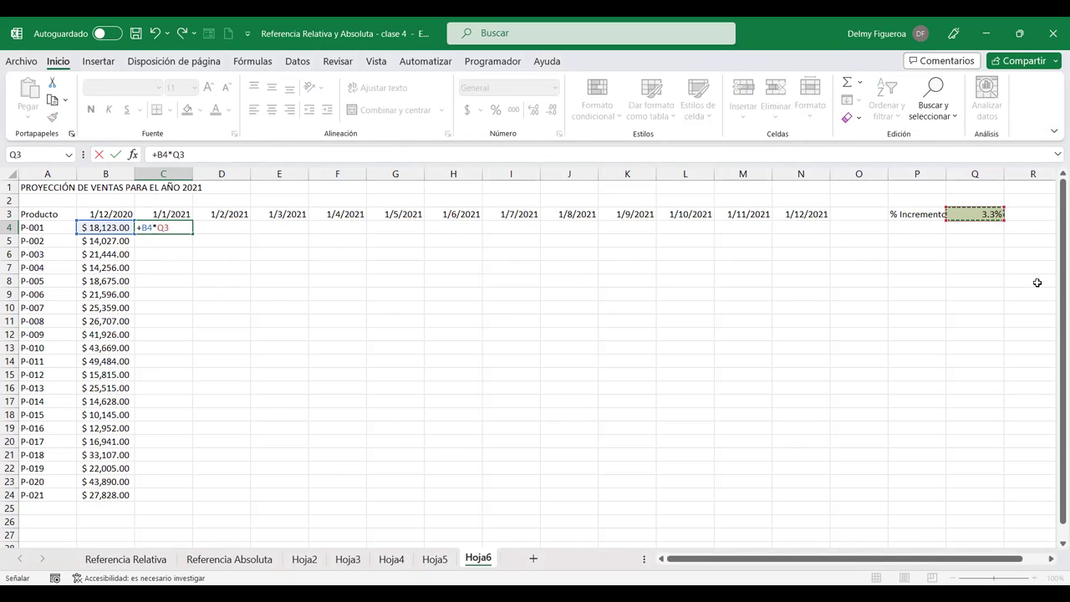
{"action": "key", "text": "F4"}
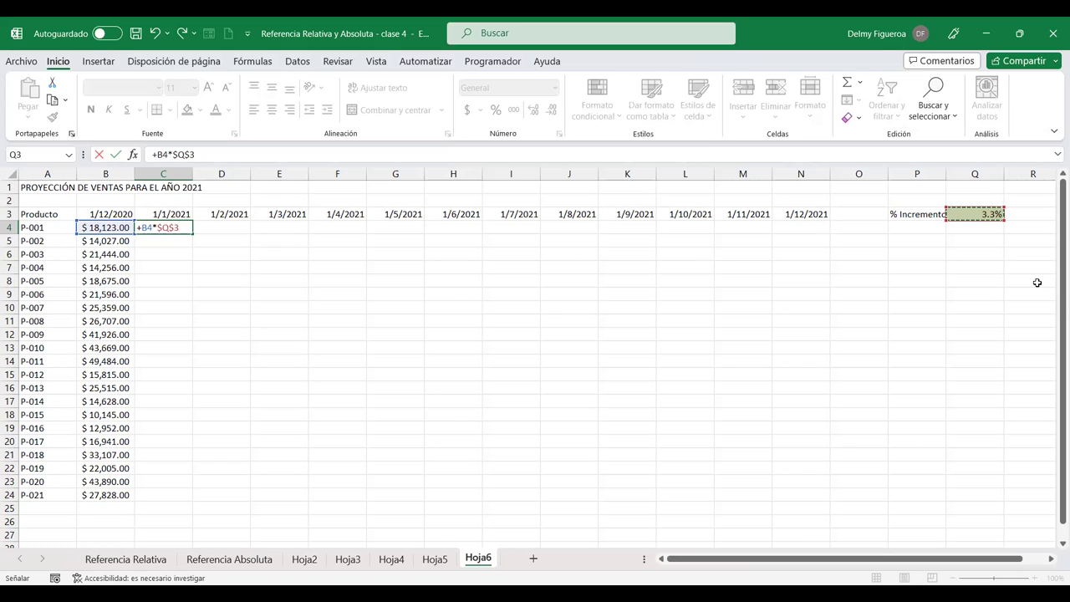
- Commit =+B4*$Q$3 in C4 and fill it down to C24 for products P-001 through P-021
{"action": "key", "text": "Return"}
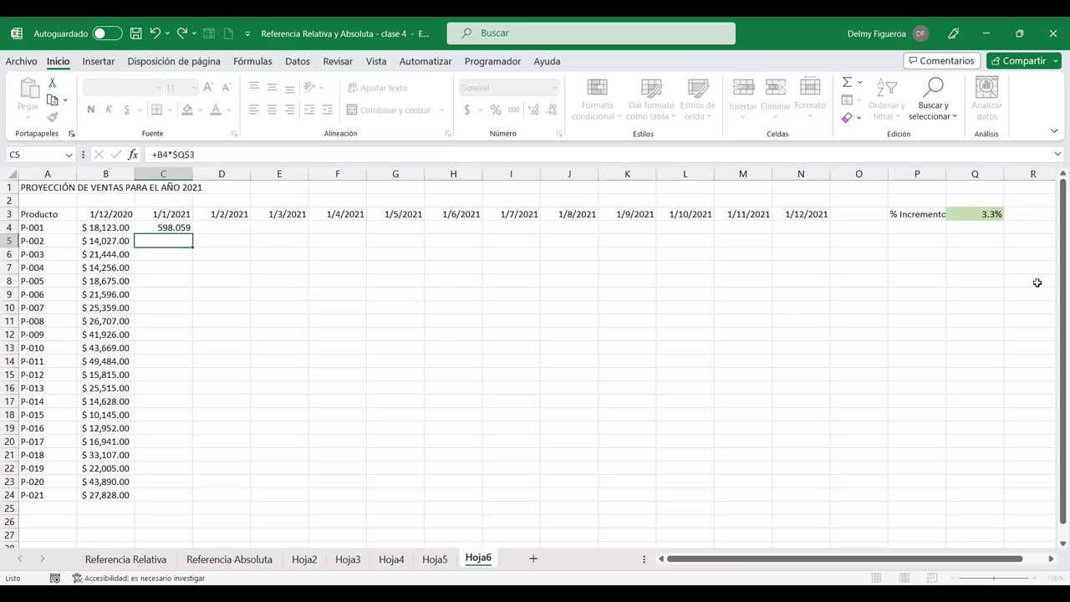
{"action": "left_click", "coordinate": [163, 228]}
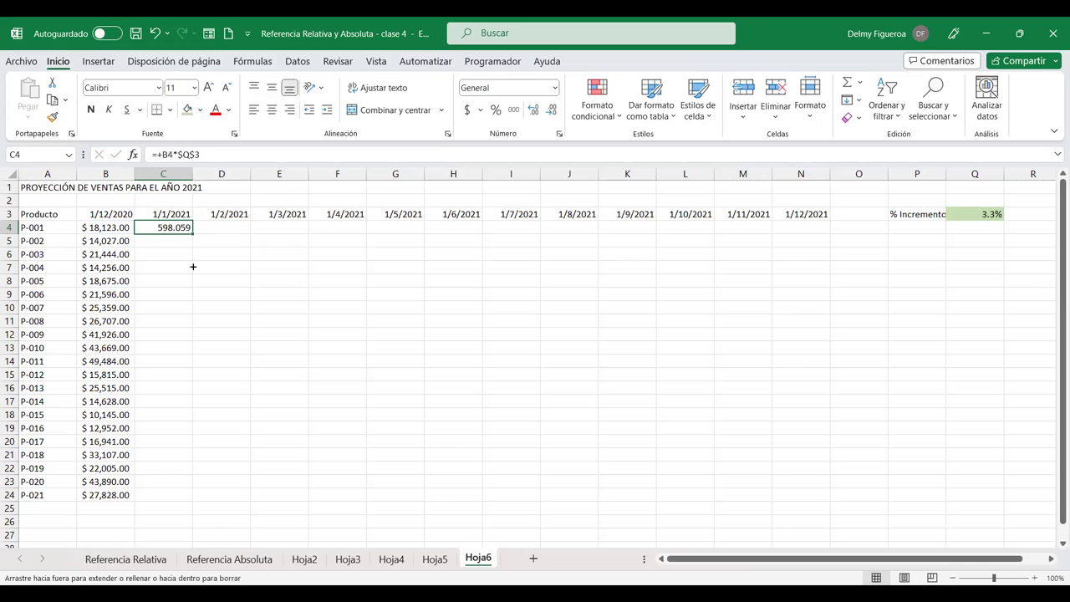
{"action": "left_click_drag", "start_coordinate": [194, 234], "coordinate": [199, 497]}
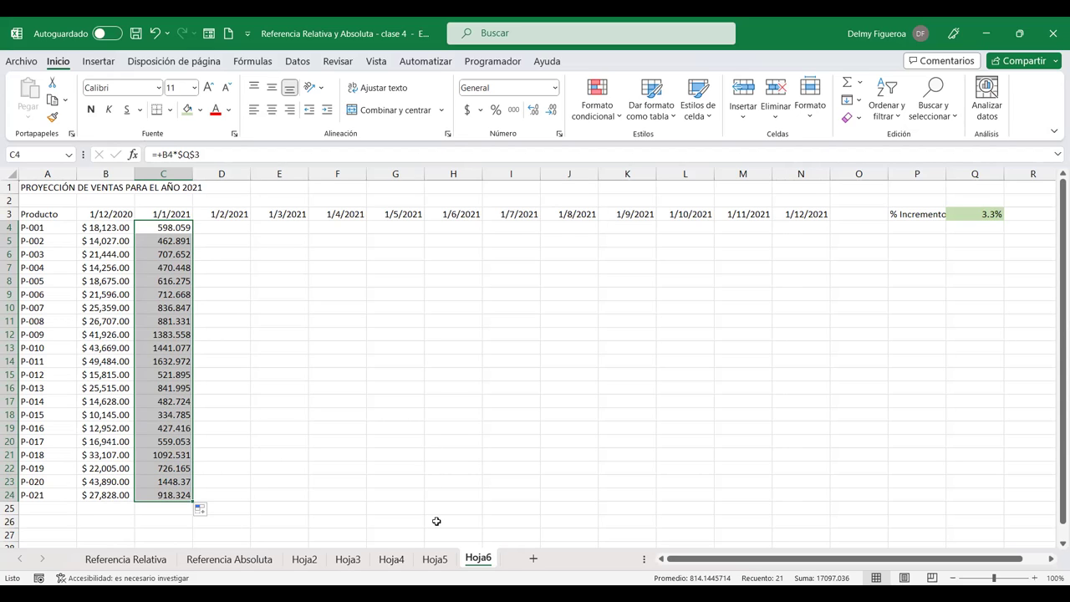
- Compare against the finished Hoja5 table, then open C4's =+B4*$Q$3 formula on Hoja6 for editing
{"action": "left_click", "coordinate": [435, 559]}
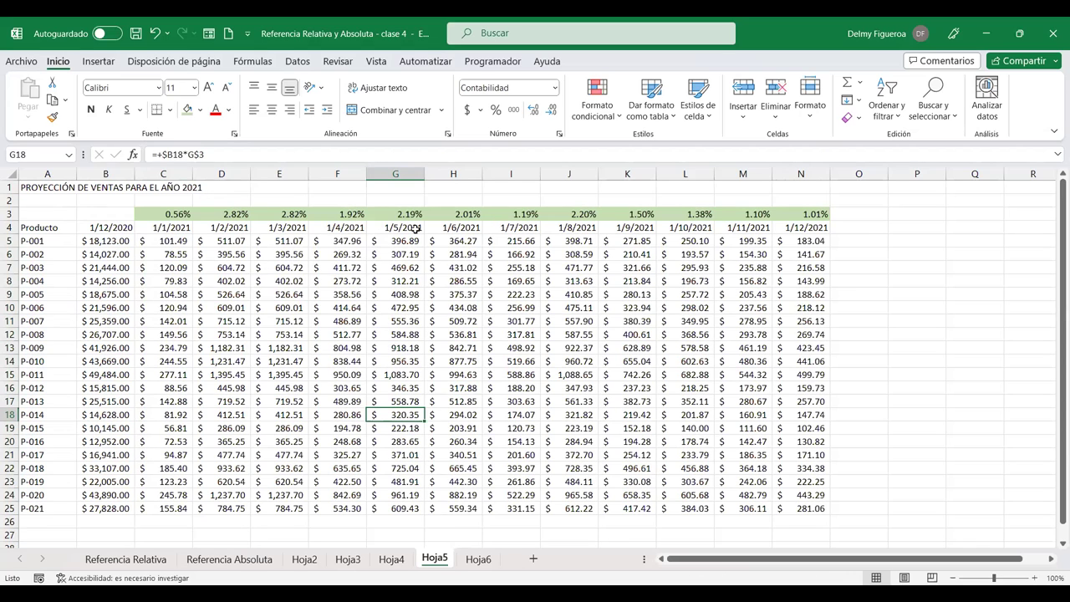
{"action": "key", "text": "ctrl+Page_Down"}
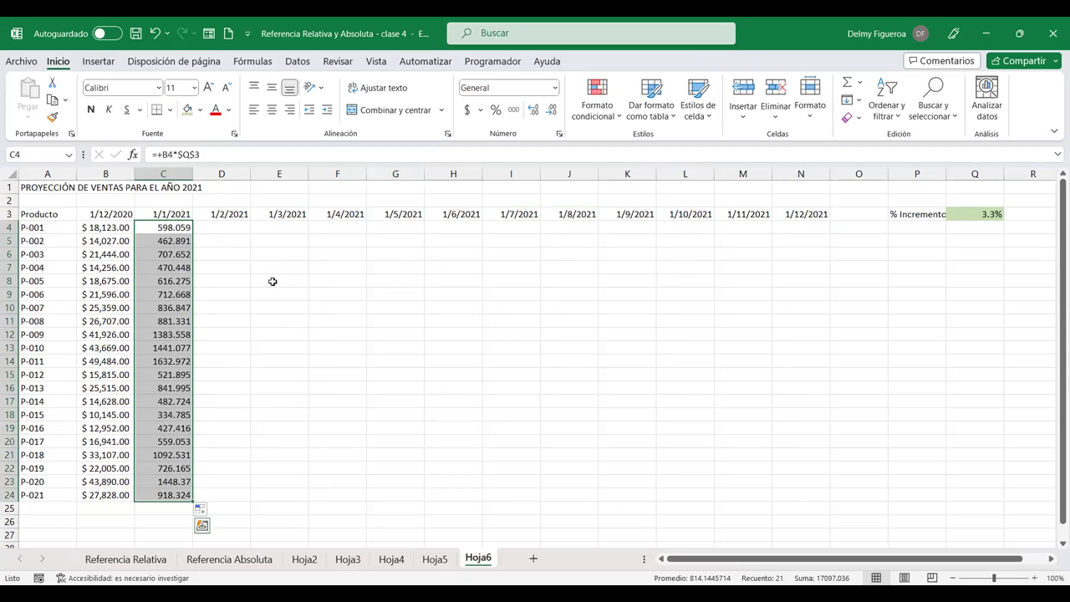
{"action": "left_click", "coordinate": [224, 225]}
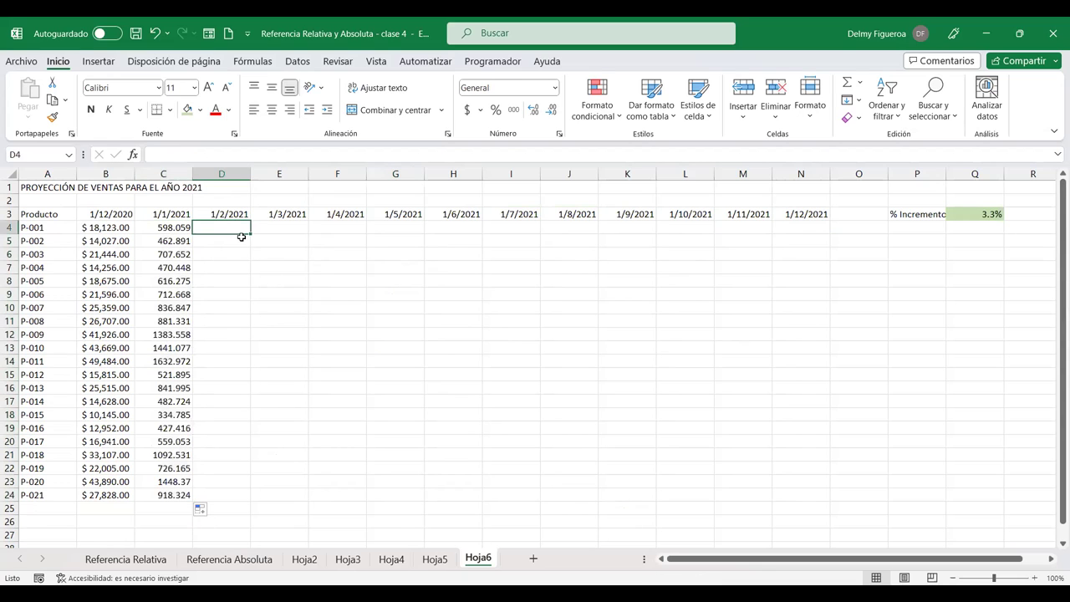
{"action": "left_click", "coordinate": [168, 224]}
{"action": "left_click", "coordinate": [277, 227]}
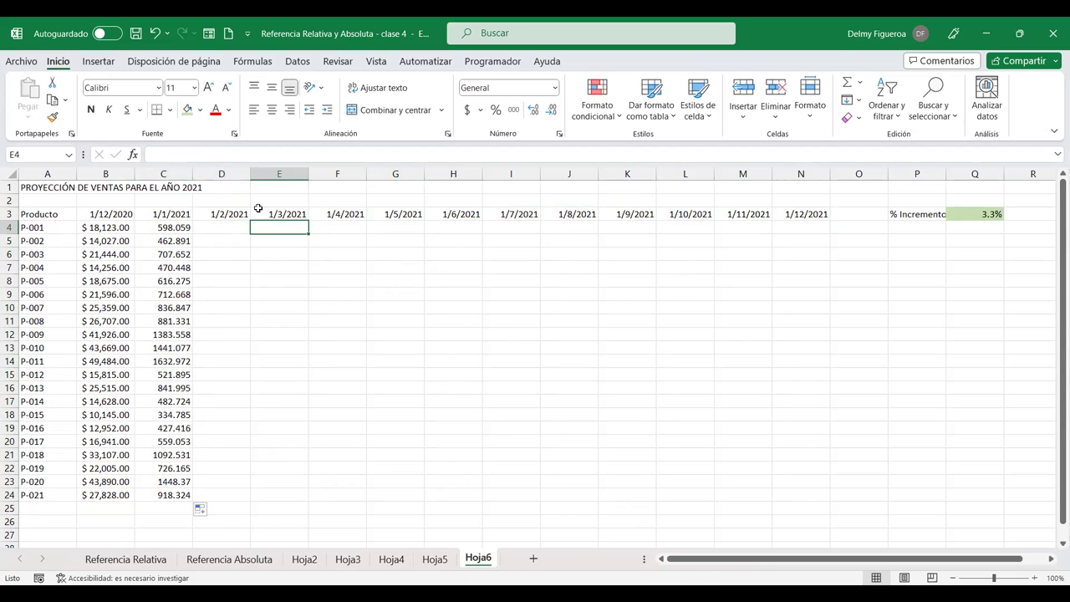
{"action": "left_click", "coordinate": [152, 231]}
{"action": "left_click", "coordinate": [366, 244]}
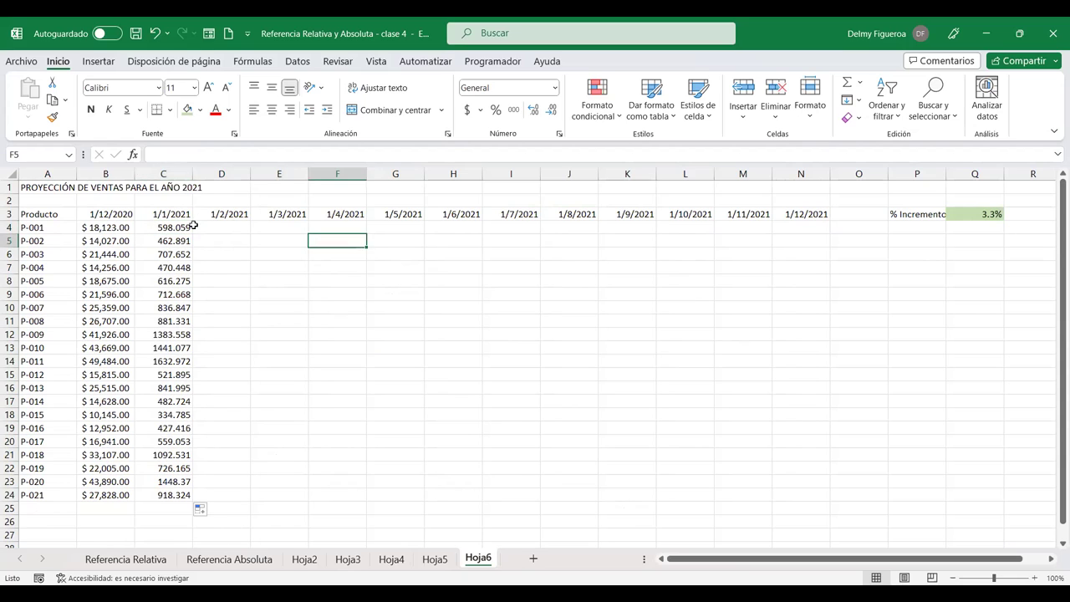
{"action": "left_click", "coordinate": [173, 229]}
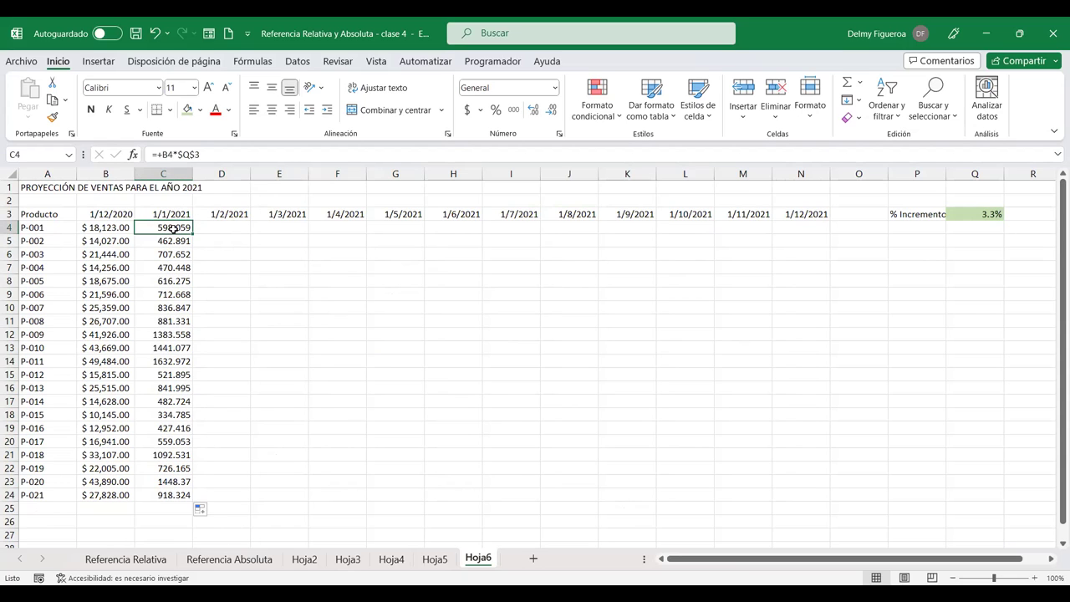
{"action": "double_click", "coordinate": [173, 229]}
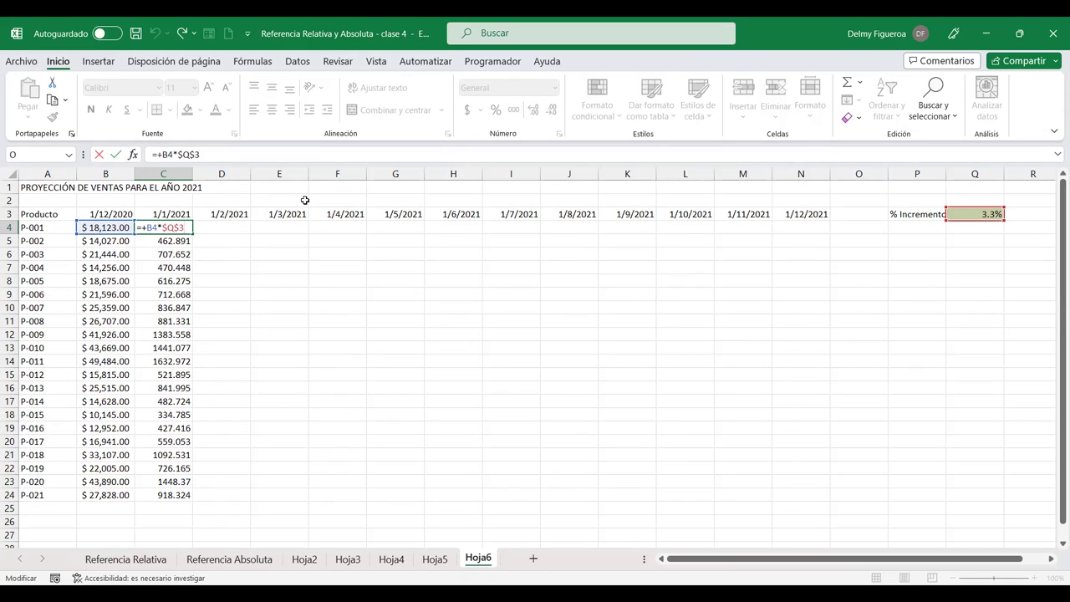
- Copy C4's formula across P-001's row through N4 (1/12/2021)
{"action": "key", "text": "Return"}
{"action": "left_click", "coordinate": [166, 227]}
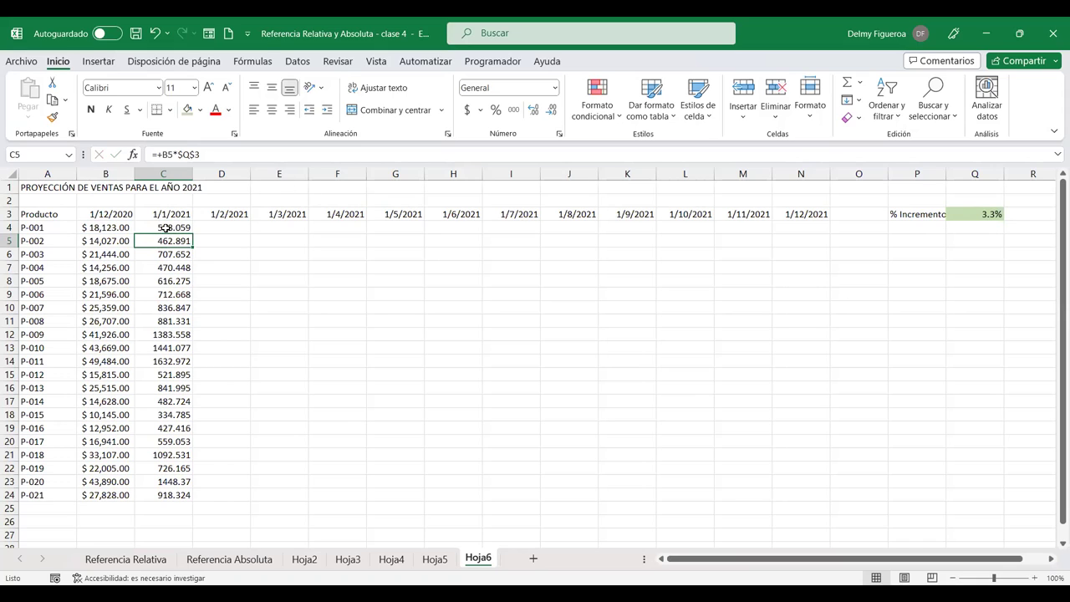
{"action": "left_click_drag", "start_coordinate": [192, 233], "coordinate": [807, 242]}
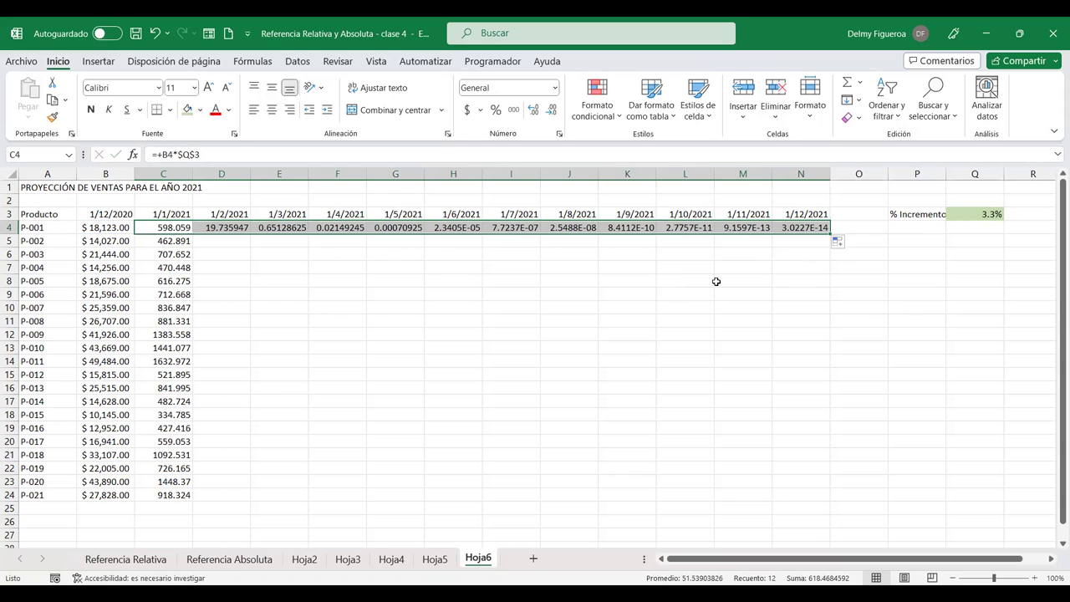
{"action": "left_click", "coordinate": [219, 226]}
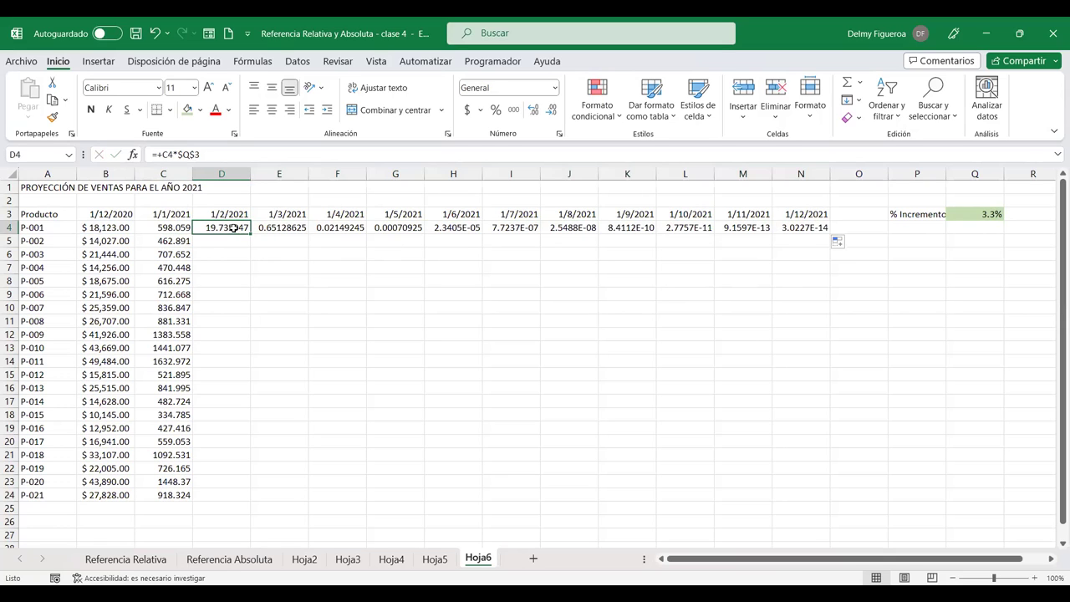
- Apply the Contabilidad accounting format to D4:N4 and check the formulas in H4 and D4
{"action": "left_click_drag", "start_coordinate": [235, 227], "coordinate": [801, 228]}
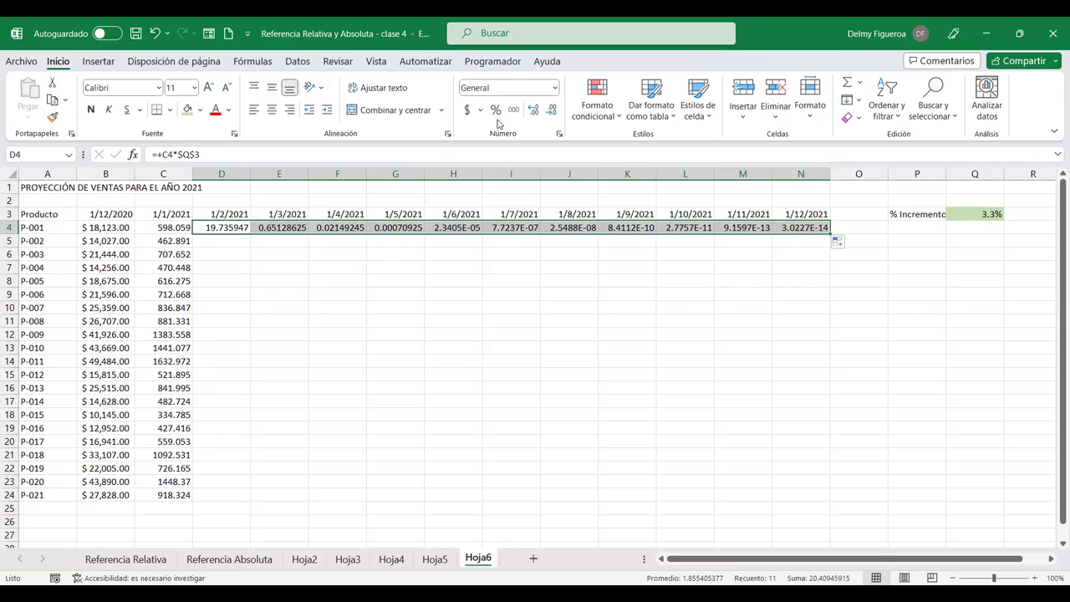
{"action": "left_click", "coordinate": [469, 111]}
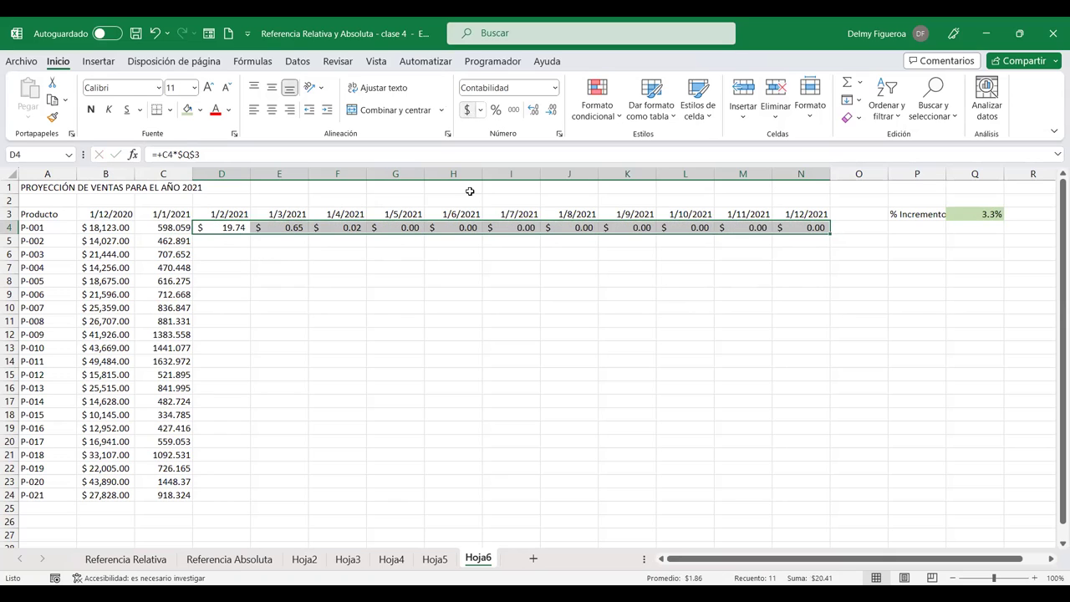
{"action": "left_click", "coordinate": [452, 228]}
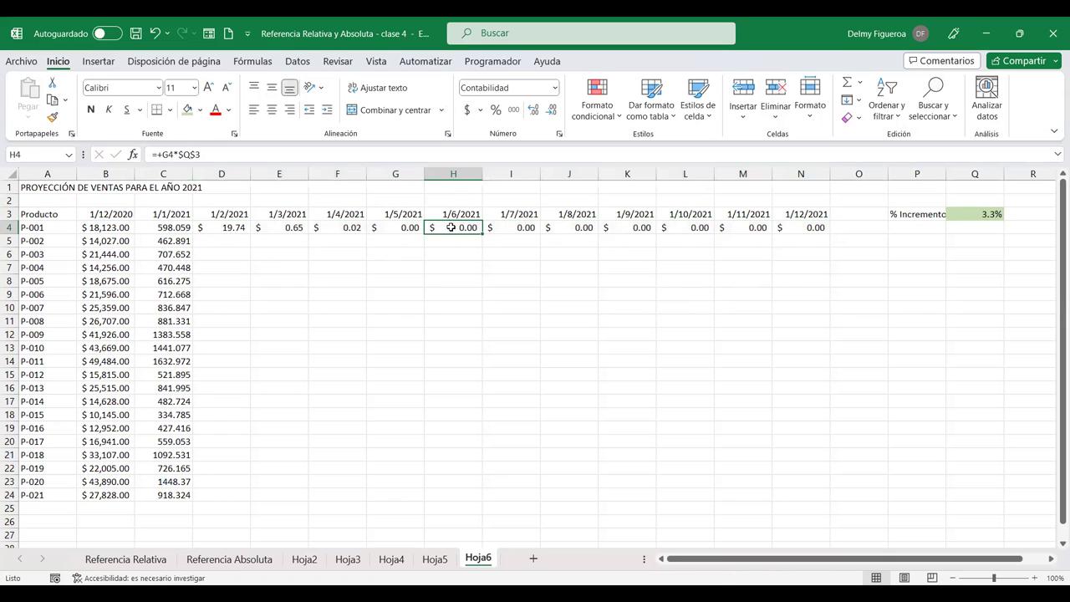
{"action": "left_click", "coordinate": [227, 225]}
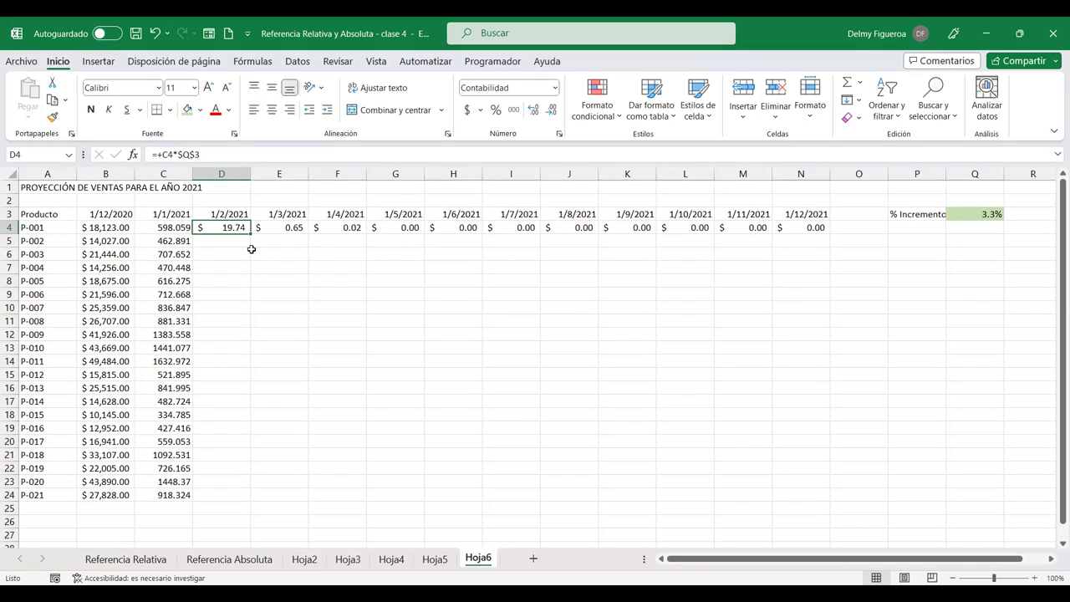
- Review the chained increment formulas in C4, D4, E4 and F4, then reselect C4
{"action": "left_click", "coordinate": [174, 222]}
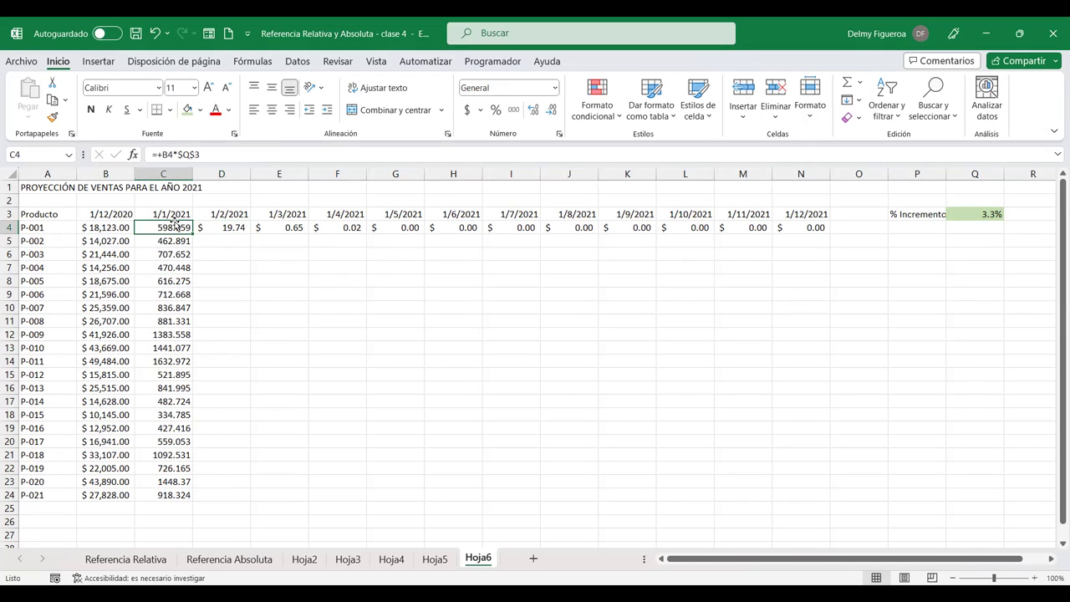
{"action": "left_click", "coordinate": [219, 229]}
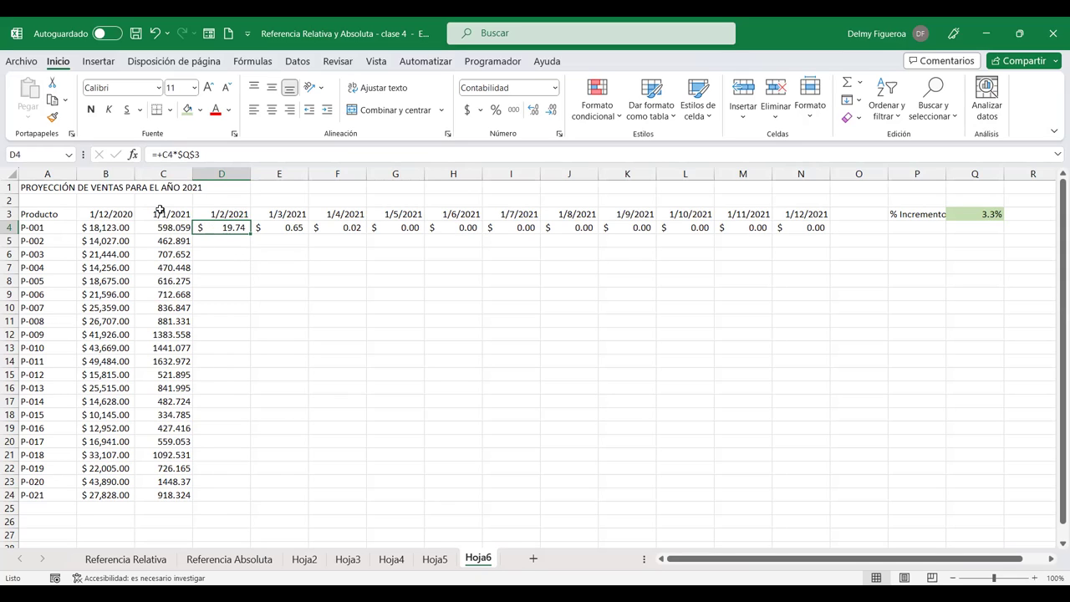
{"action": "left_click", "coordinate": [287, 226]}
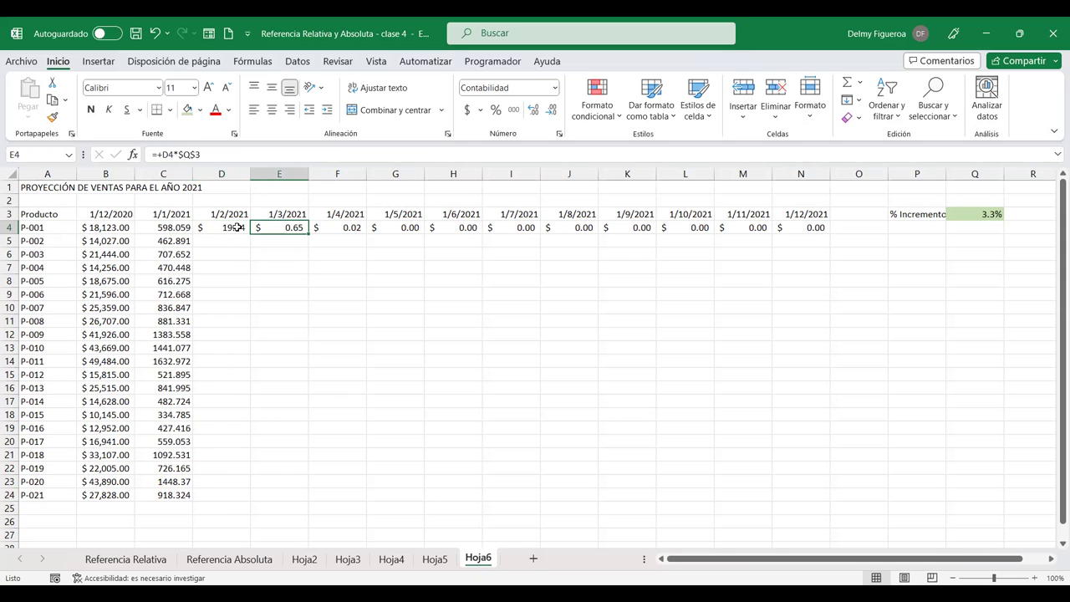
{"action": "left_click", "coordinate": [349, 226]}
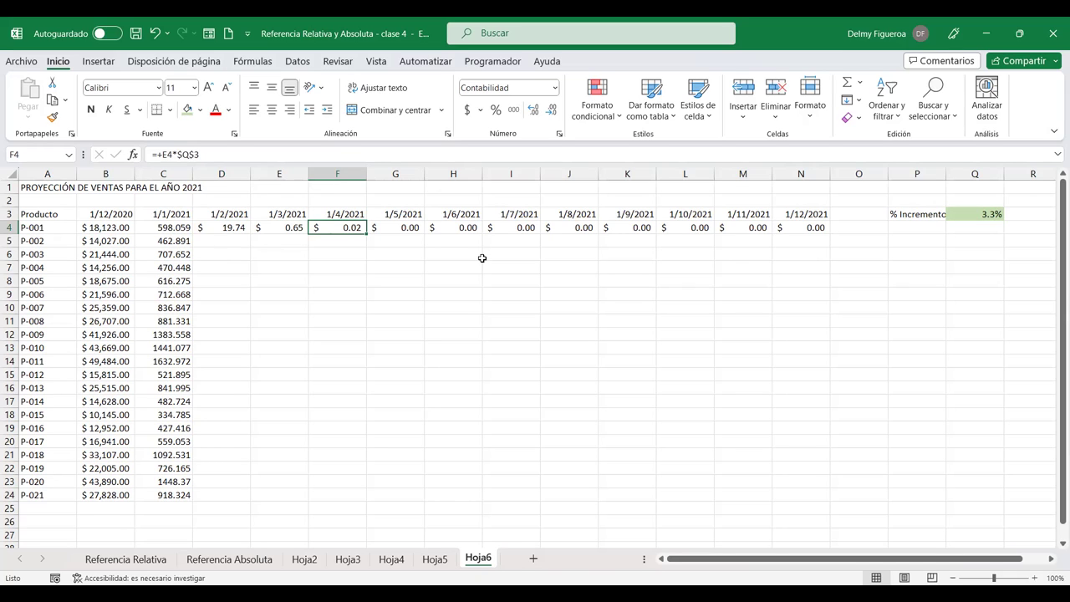
{"action": "left_click", "coordinate": [177, 227]}
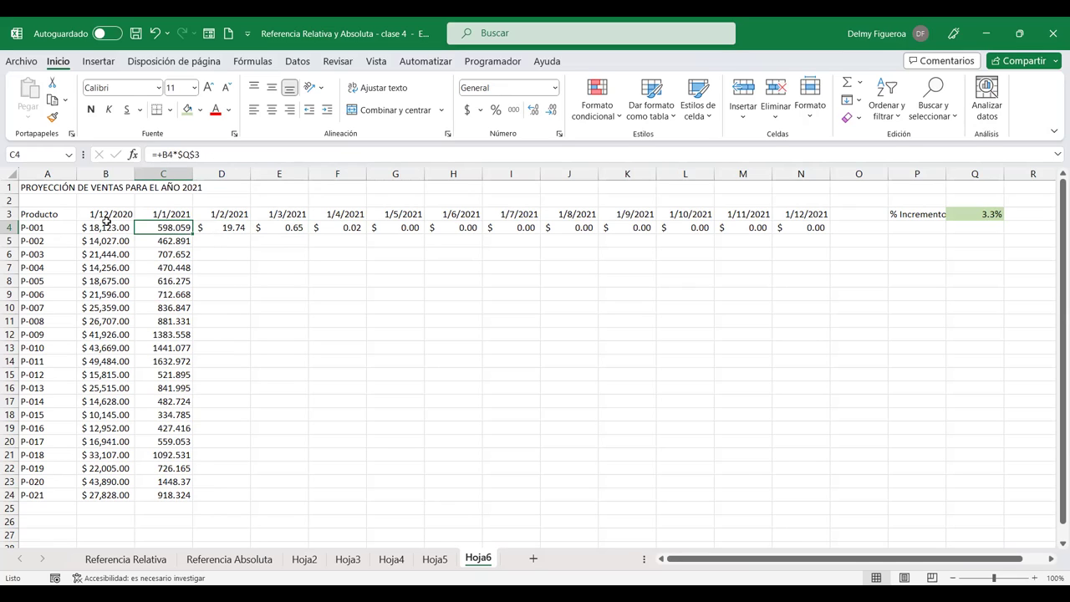
{"action": "left_click", "coordinate": [217, 154]}
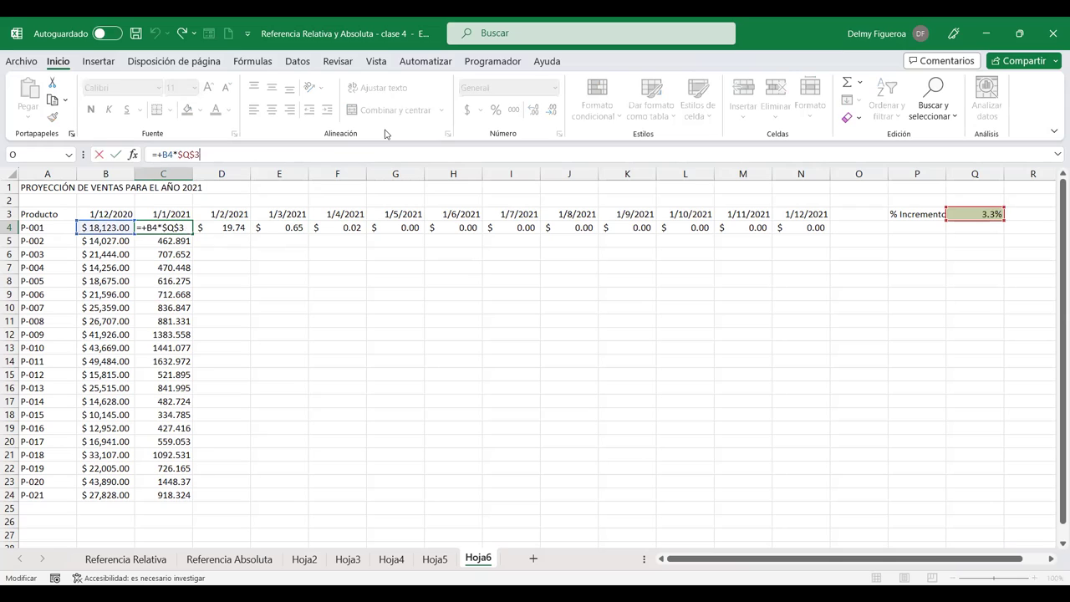
{"action": "type", "text": "+"}
{"action": "left_click", "coordinate": [114, 228]}
{"action": "key", "text": "Return"}
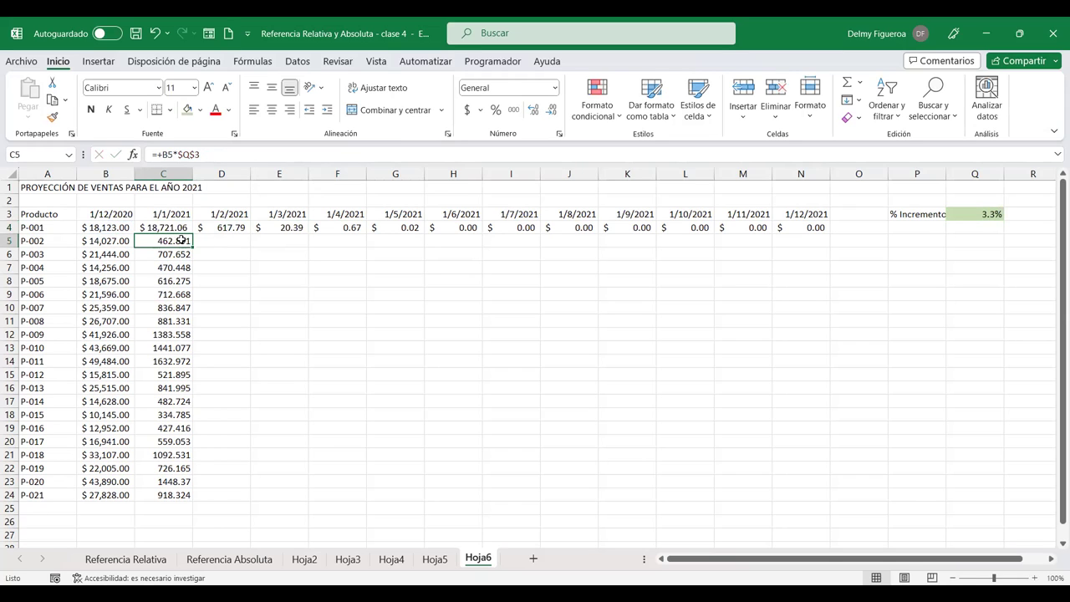
{"action": "left_click", "coordinate": [178, 227]}
{"action": "left_click_drag", "start_coordinate": [192, 234], "coordinate": [802, 228]}
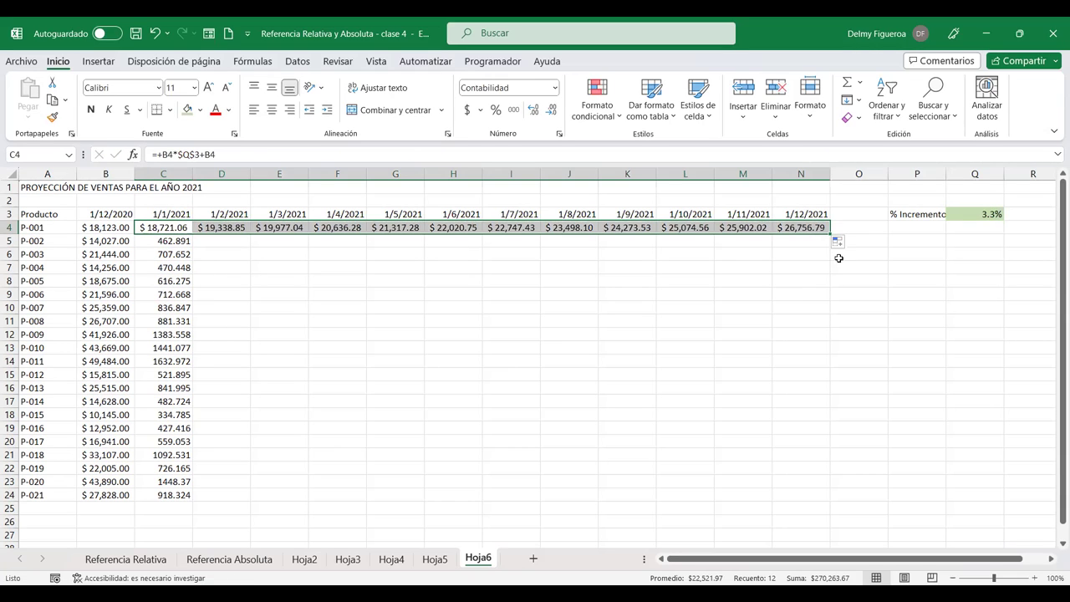
{"action": "left_click", "coordinate": [184, 227]}
{"action": "key", "text": "F2"}
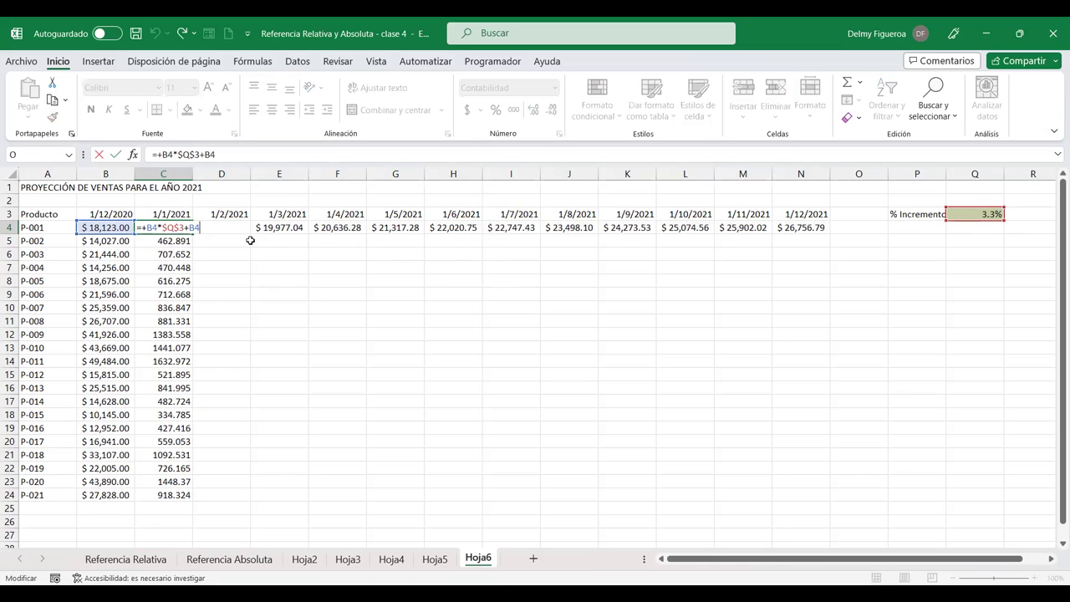
{"action": "key", "text": "BackSpace"}
{"action": "key", "text": "BackSpace"}
{"action": "key", "text": "BackSpace"}
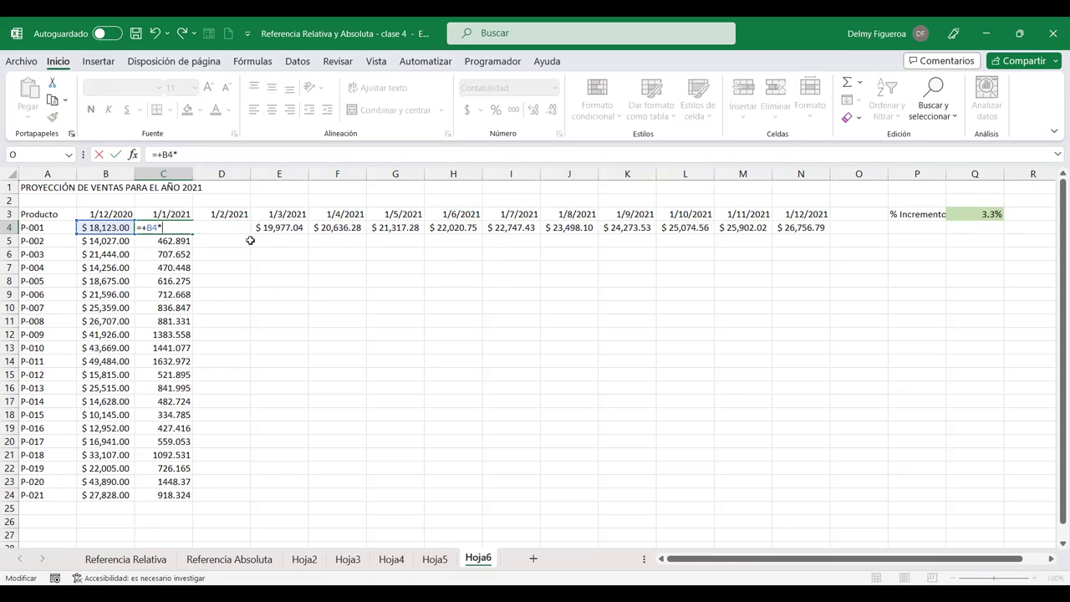
{"action": "type", "text": "1"}
{"action": "key", "text": "BackSpace"}
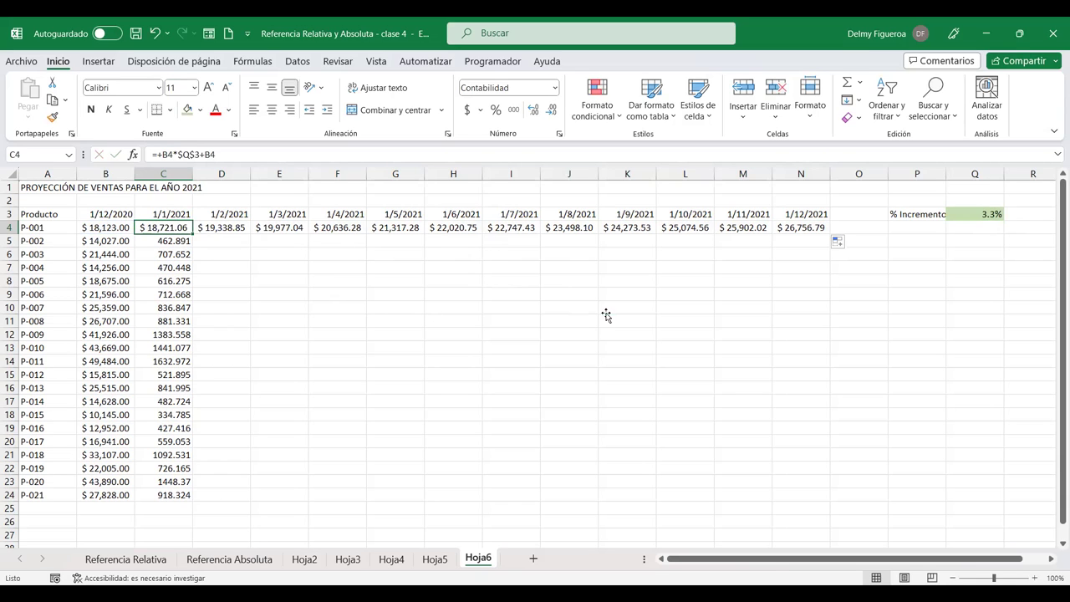
- Calculate +3.3/100 in K10, giving 0.033
{"action": "left_click", "coordinate": [617, 313]}
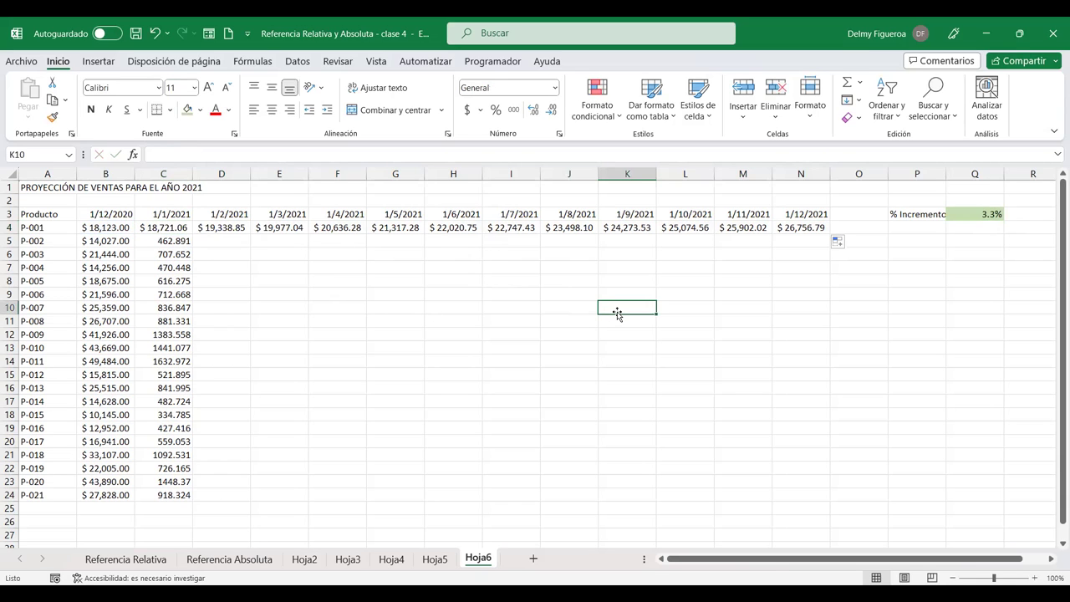
{"action": "type", "text": "+3.3/100"}
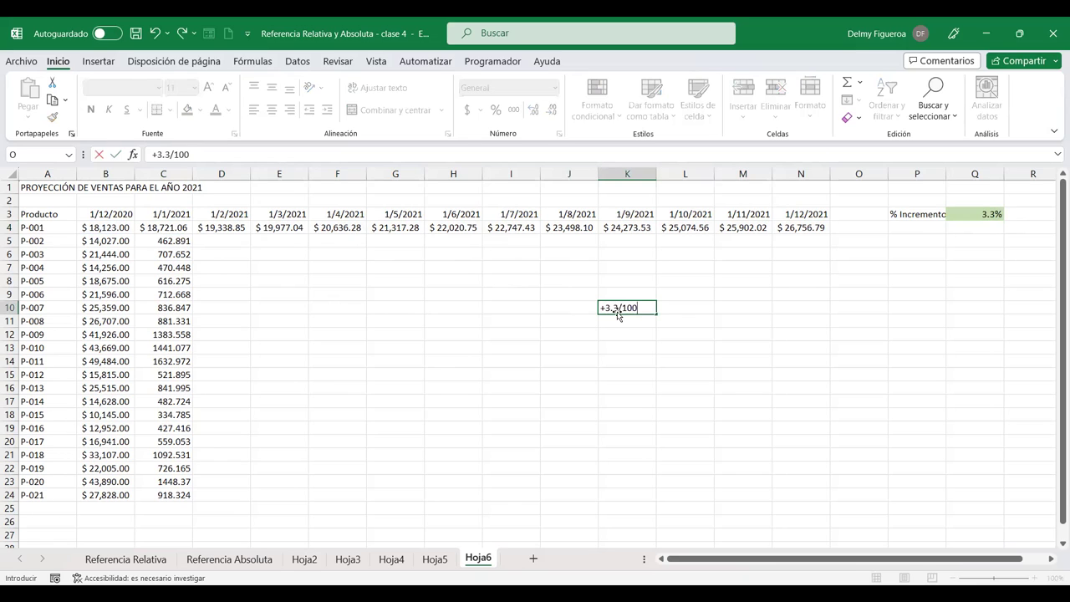
{"action": "key", "text": "Return"}
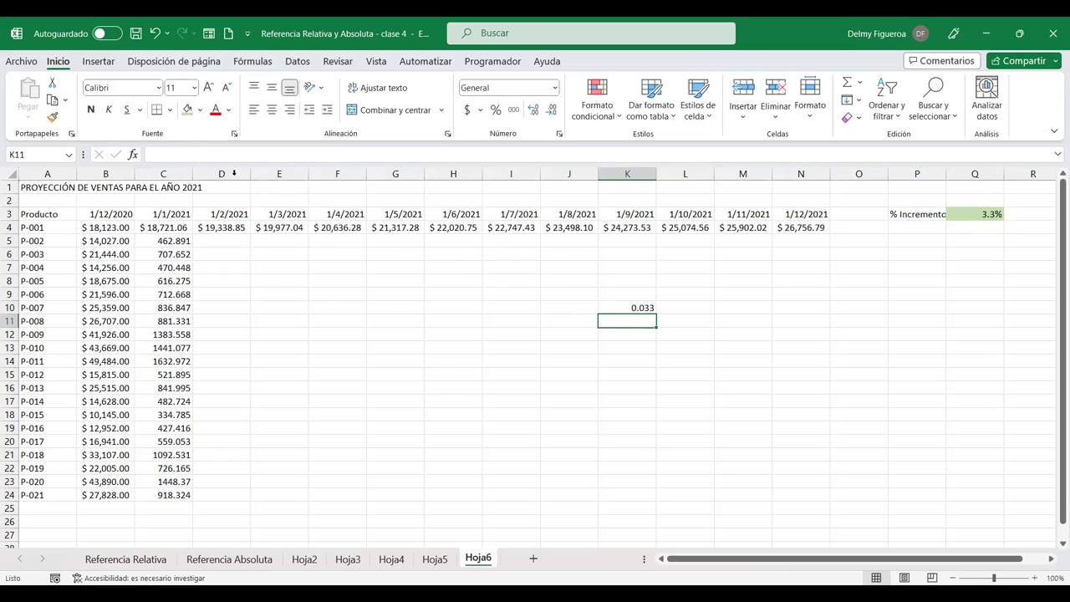
- Change C4 to =+B4*1.033 and copy it across row 4 to N4
{"action": "left_click", "coordinate": [159, 228]}
{"action": "left_click", "coordinate": [230, 155]}
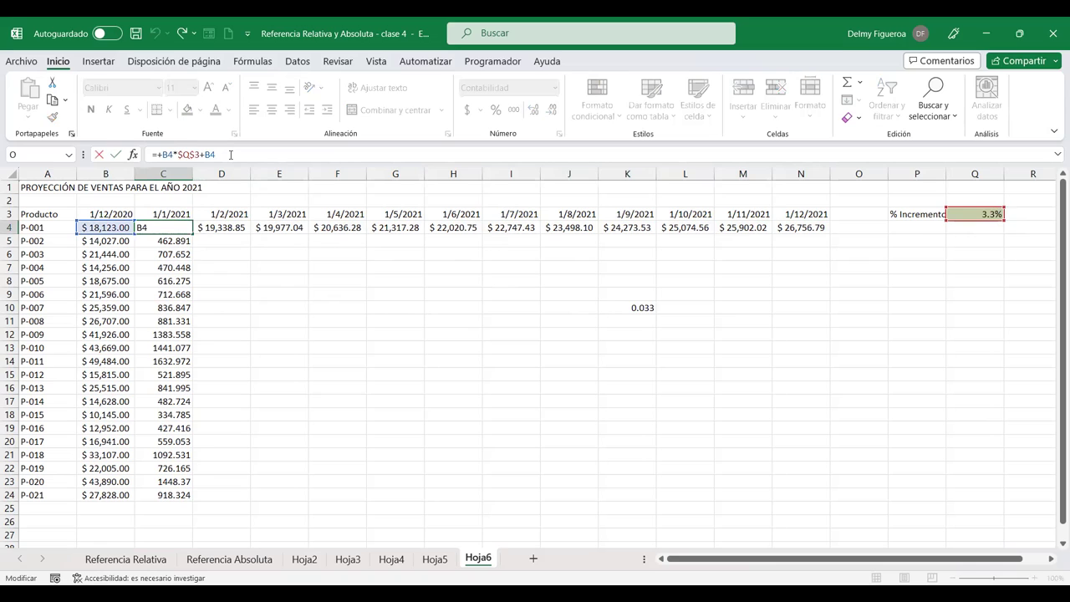
{"action": "key", "text": "BackSpace"}
{"action": "key", "text": "BackSpace"}
{"action": "key", "text": "BackSpace"}
{"action": "key", "text": "BackSpace"}
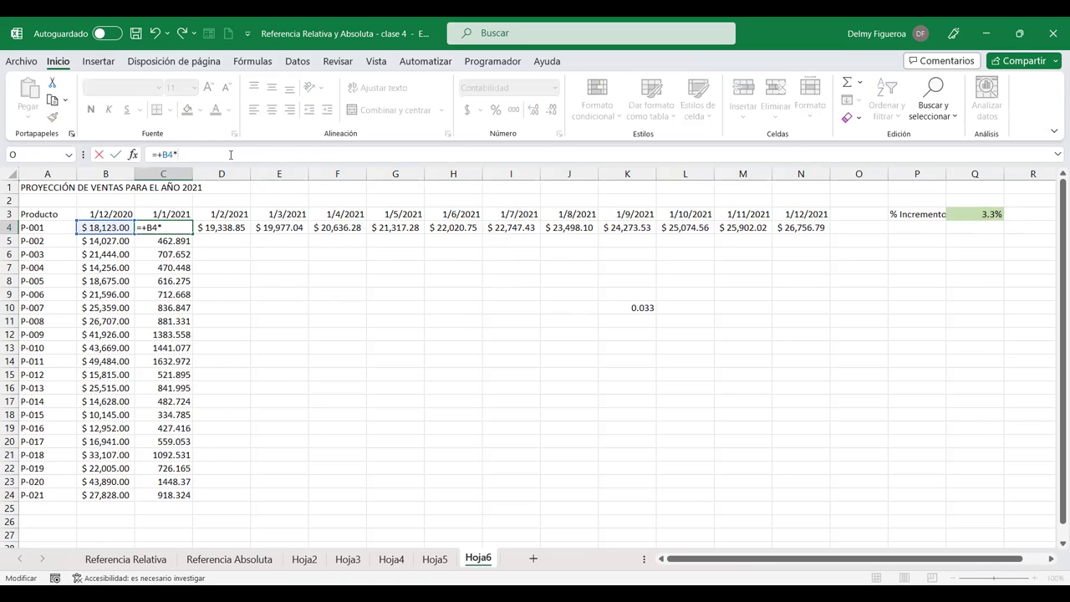
{"action": "type", "text": "1.03"}
{"action": "key", "text": "Return"}
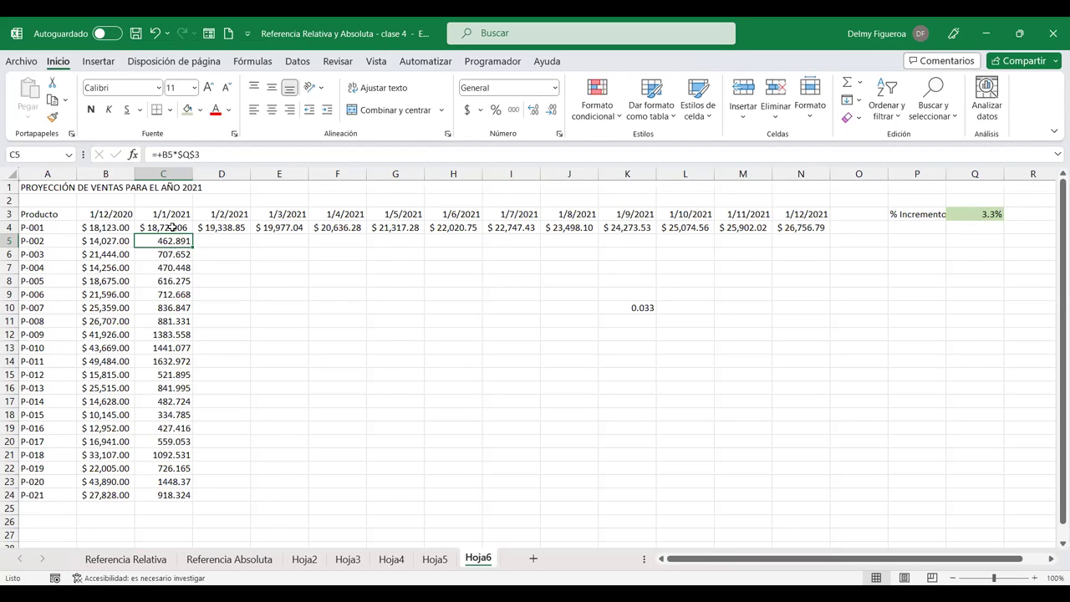
{"action": "left_click", "coordinate": [172, 228]}
{"action": "left_click_drag", "start_coordinate": [193, 235], "coordinate": [823, 234]}
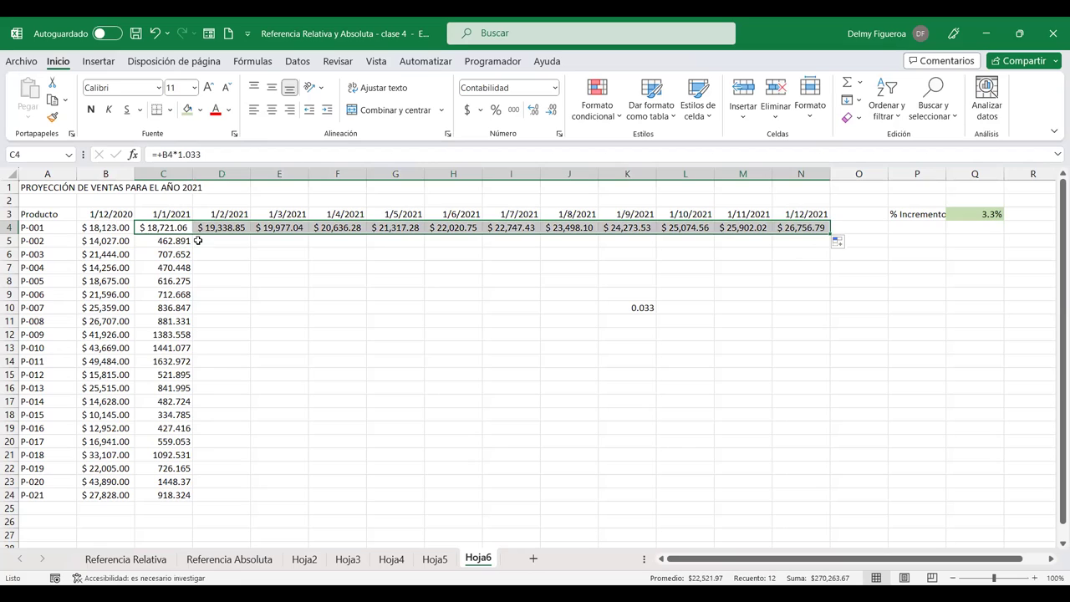
- Recheck C4's =+B4*1.033 formula, leaving it unchanged
{"action": "left_click", "coordinate": [173, 228]}
{"action": "key", "text": "F2"}
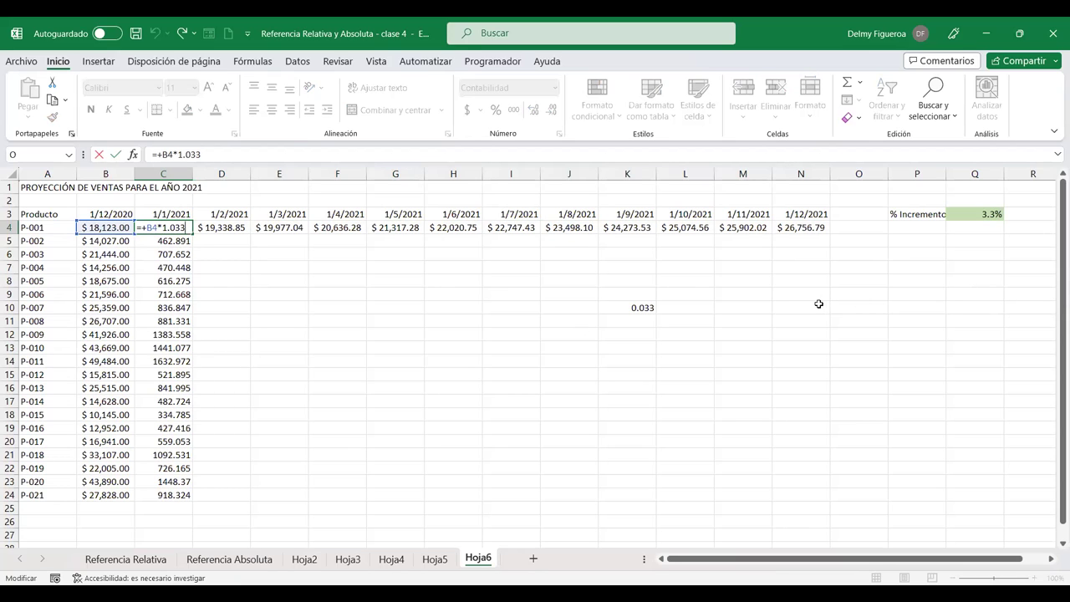
{"action": "key", "text": "Return"}
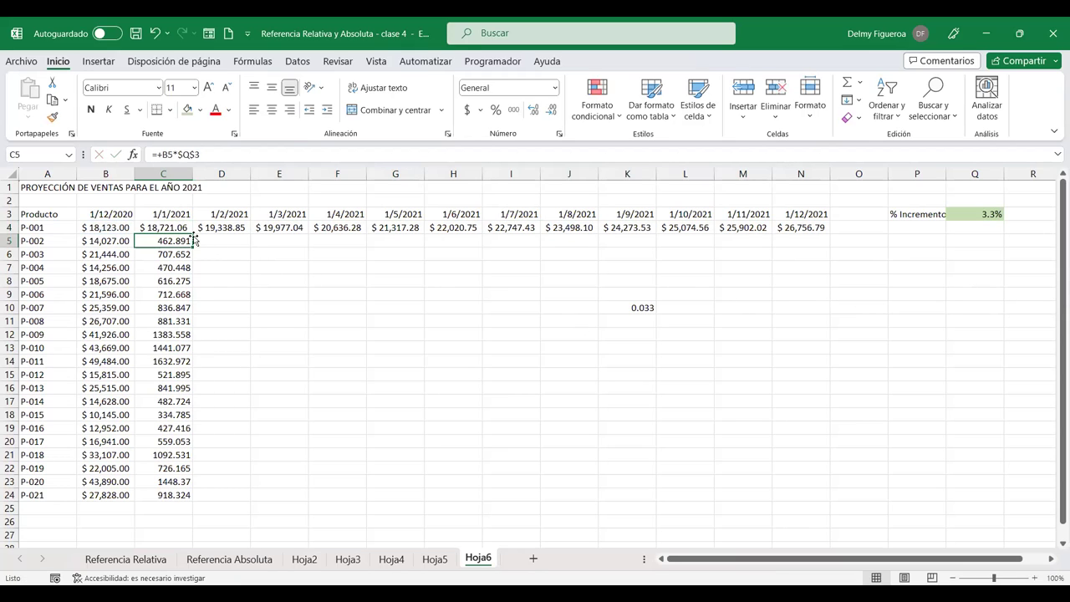
{"action": "left_click", "coordinate": [180, 230]}
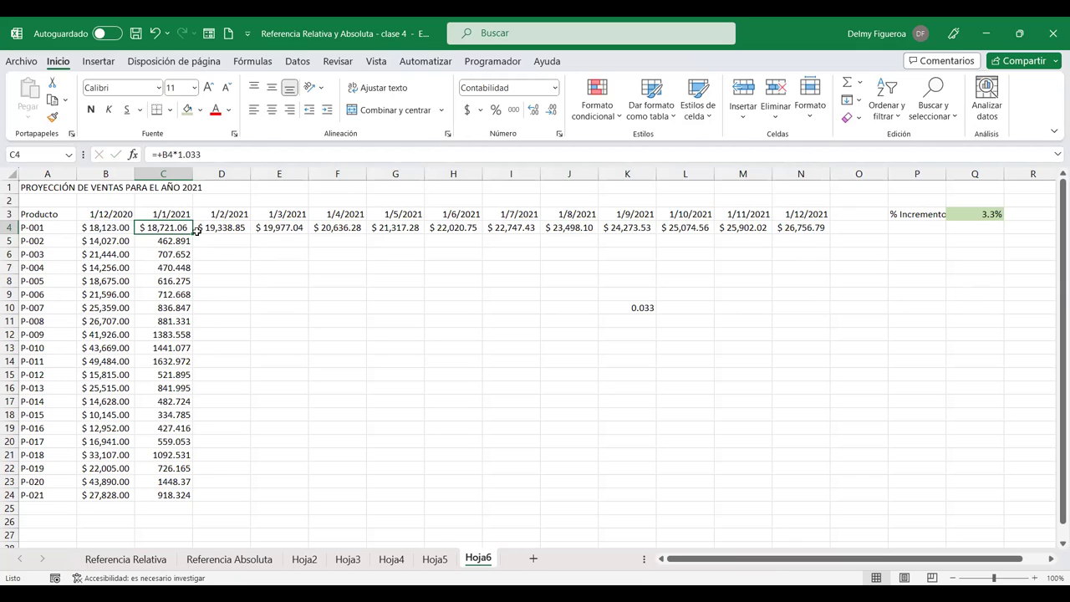
- Fill C4:N4 down through row 24 for all products, then inspect J16's formula
{"action": "mouse_move", "coordinate": [193, 235]}
{"action": "left_mouse_down"}
{"action": "mouse_move", "coordinate": [830, 235]}
{"action": "mouse_move", "coordinate": [829, 499]}
{"action": "left_mouse_up"}
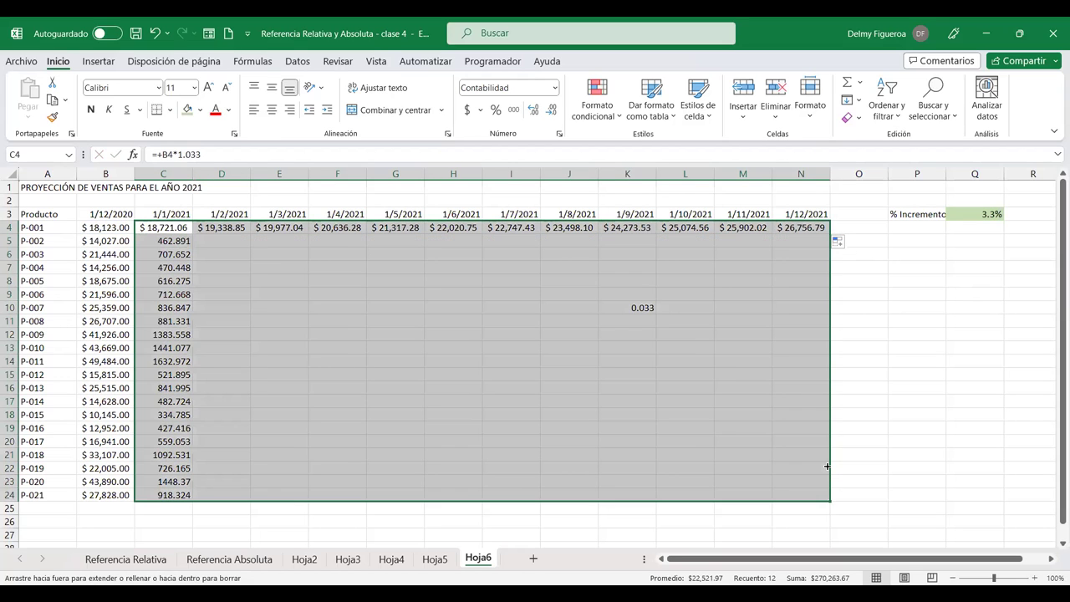
{"action": "left_click", "coordinate": [574, 386]}
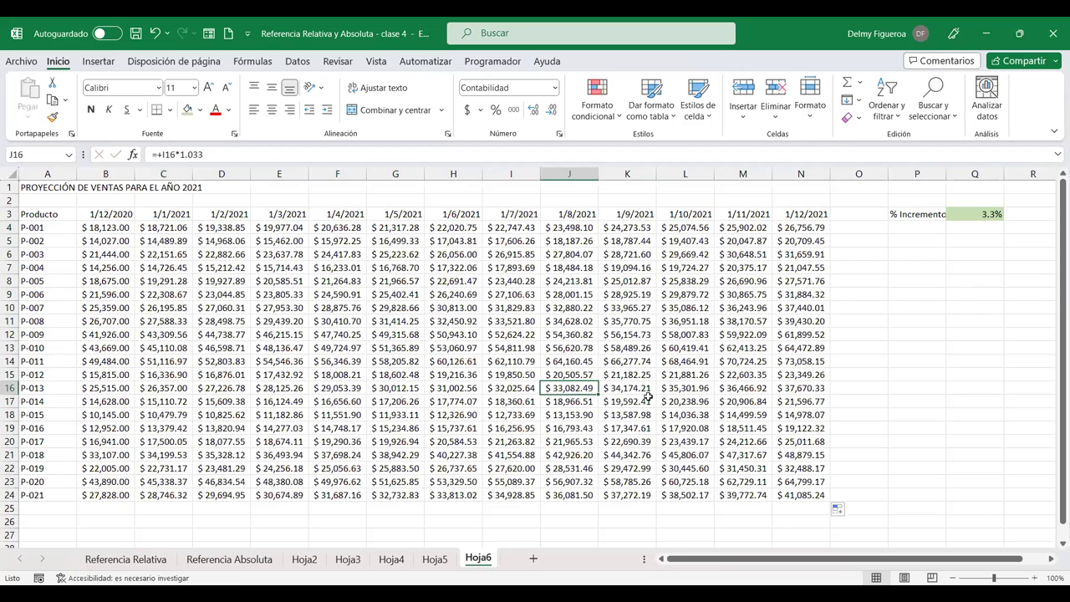
{"action": "key", "text": "F2"}
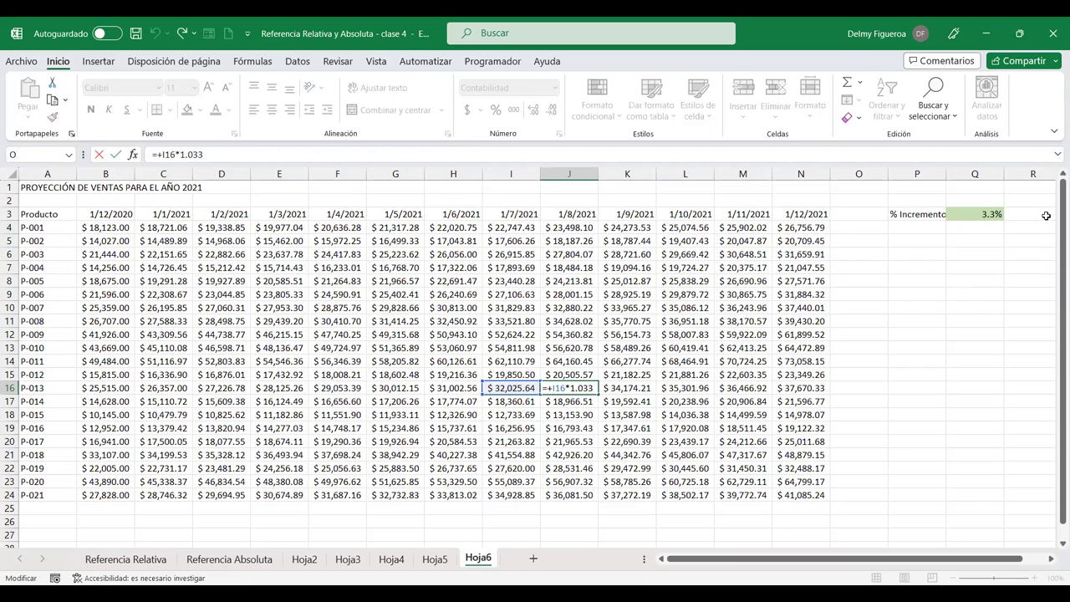
{"action": "key", "text": "ctrl+Return"}
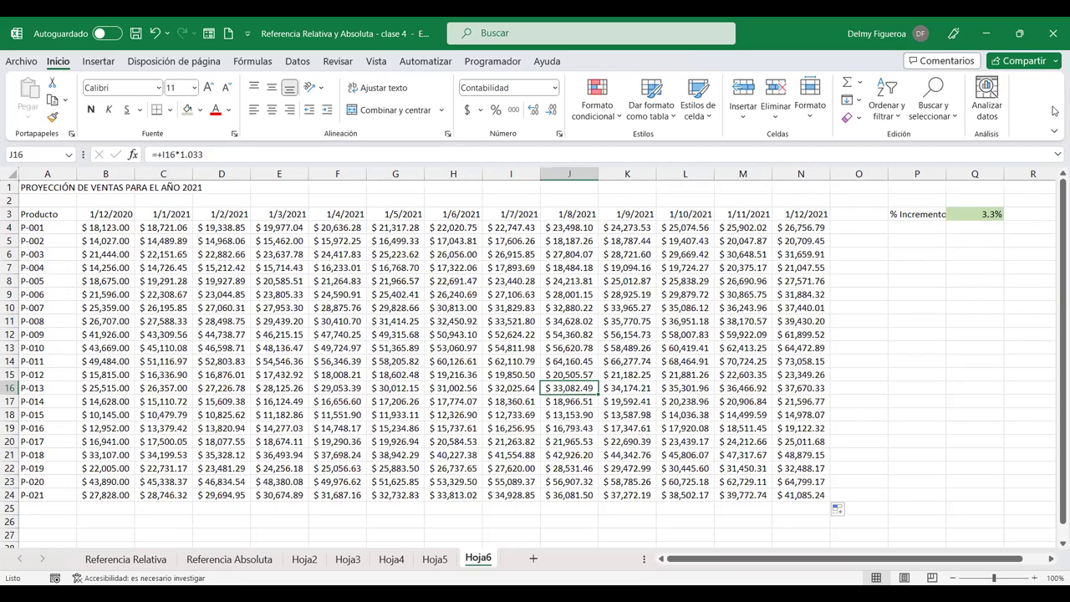
- Rewrite C4 as =+B4*$Q$3+B4, using the absolute 3.3% rate in Q3
{"action": "left_click", "coordinate": [154, 229]}
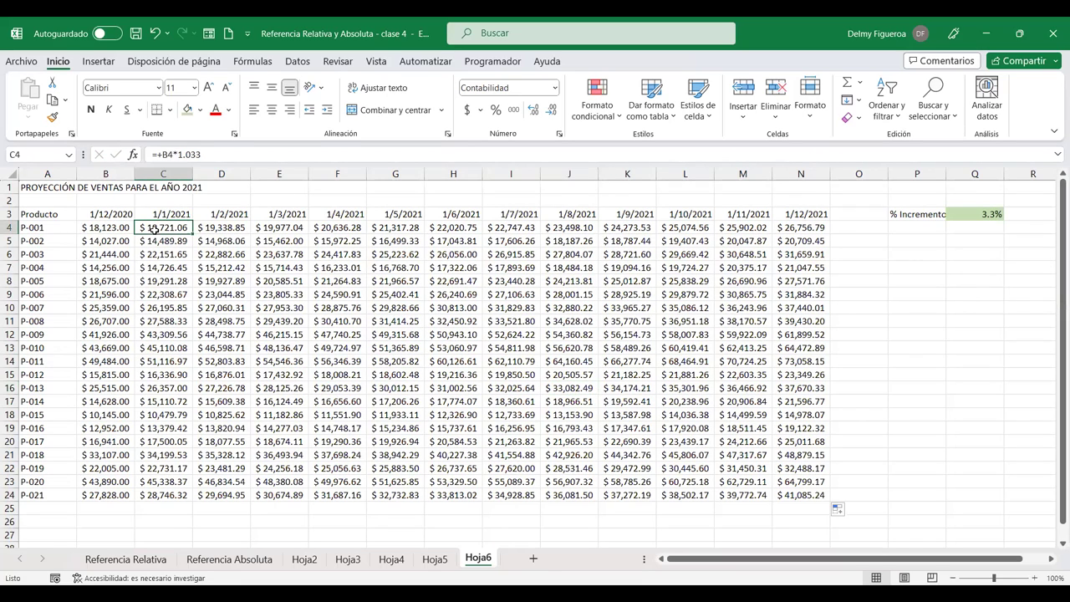
{"action": "left_click", "coordinate": [216, 153]}
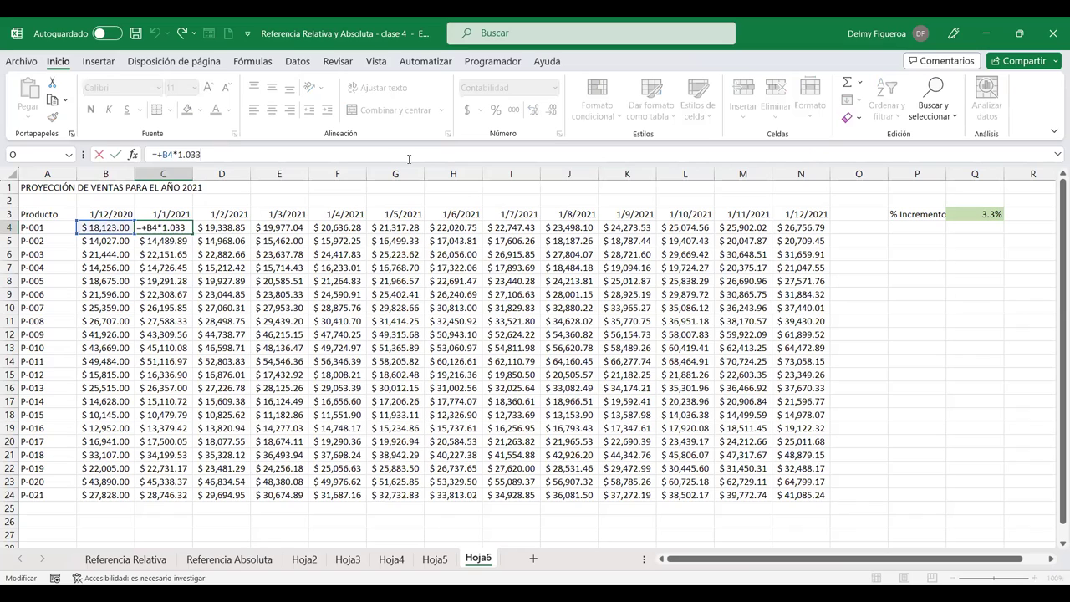
{"action": "key", "text": "BackSpace"}
{"action": "key", "text": "BackSpace"}
{"action": "key", "text": "BackSpace"}
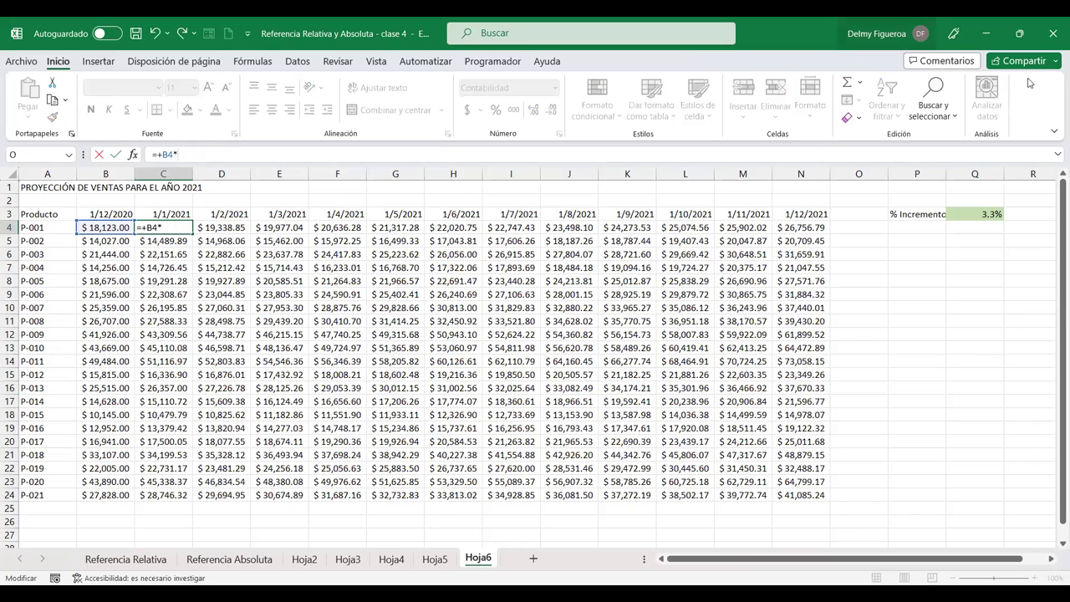
{"action": "left_click", "coordinate": [978, 214]}
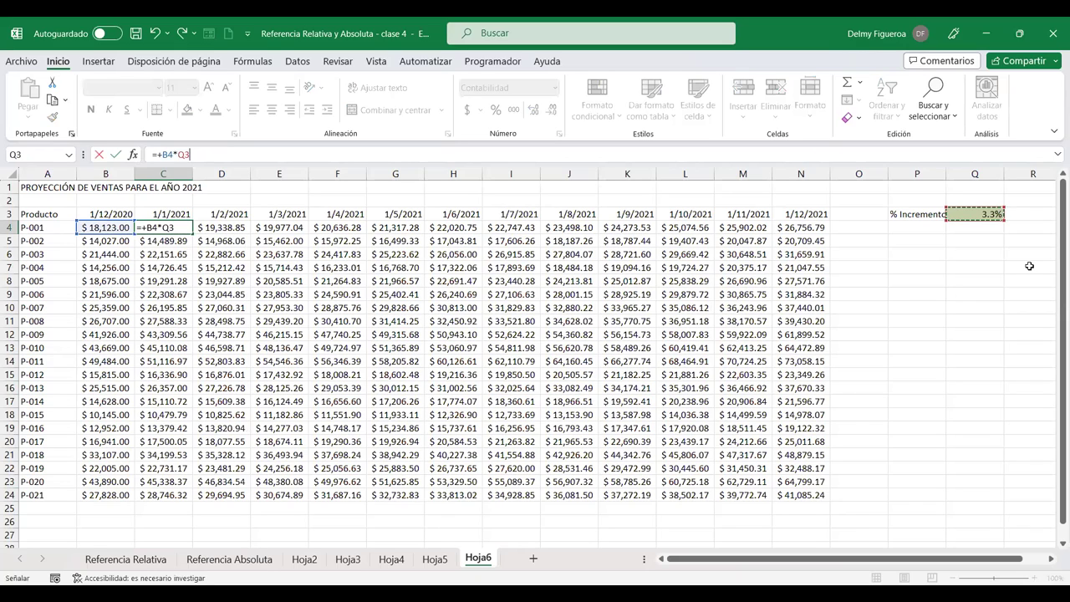
{"action": "type", "text": "+"}
{"action": "left_click", "coordinate": [107, 225]}
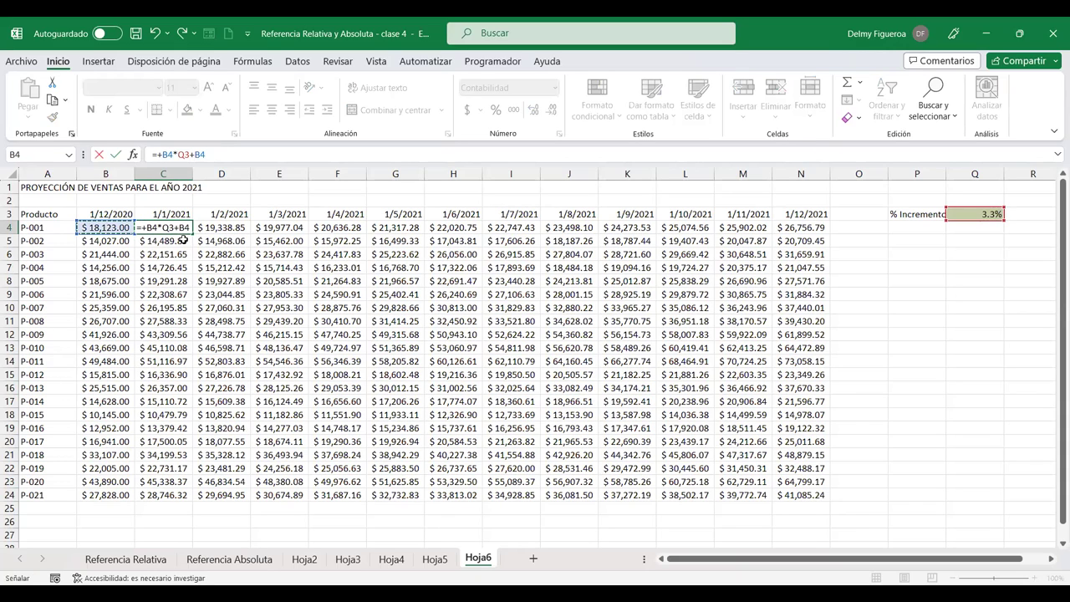
{"action": "key", "text": "F2"}
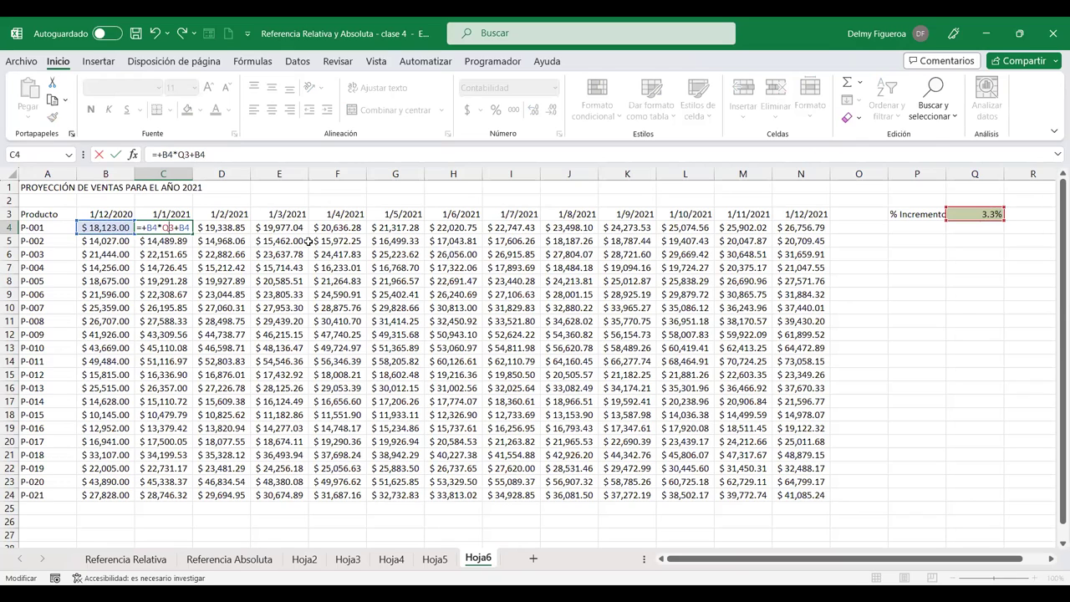
{"action": "key", "text": "F4"}
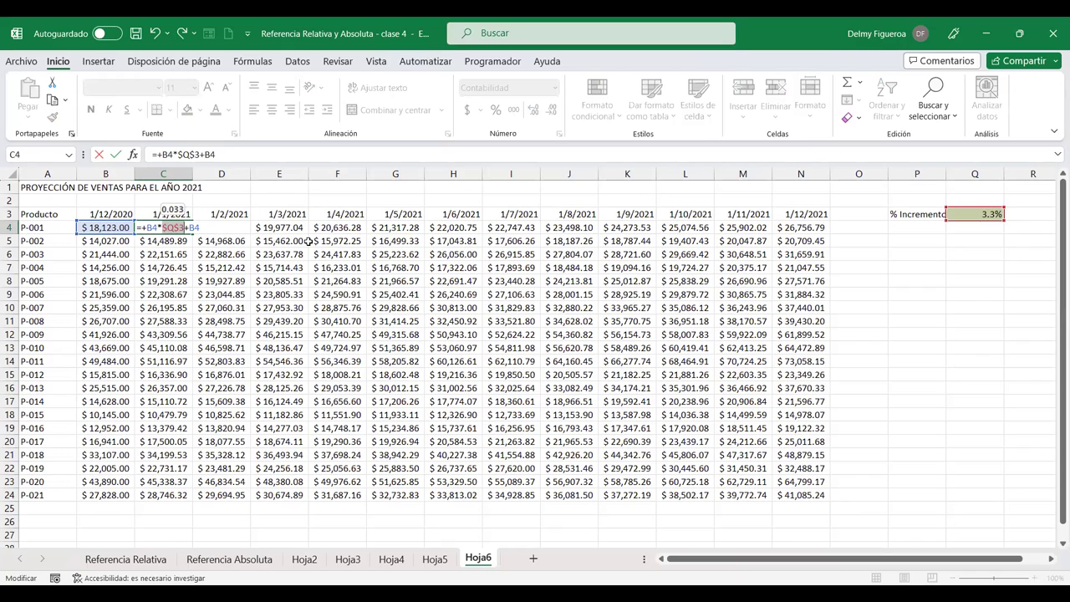
{"action": "key", "text": "Return"}
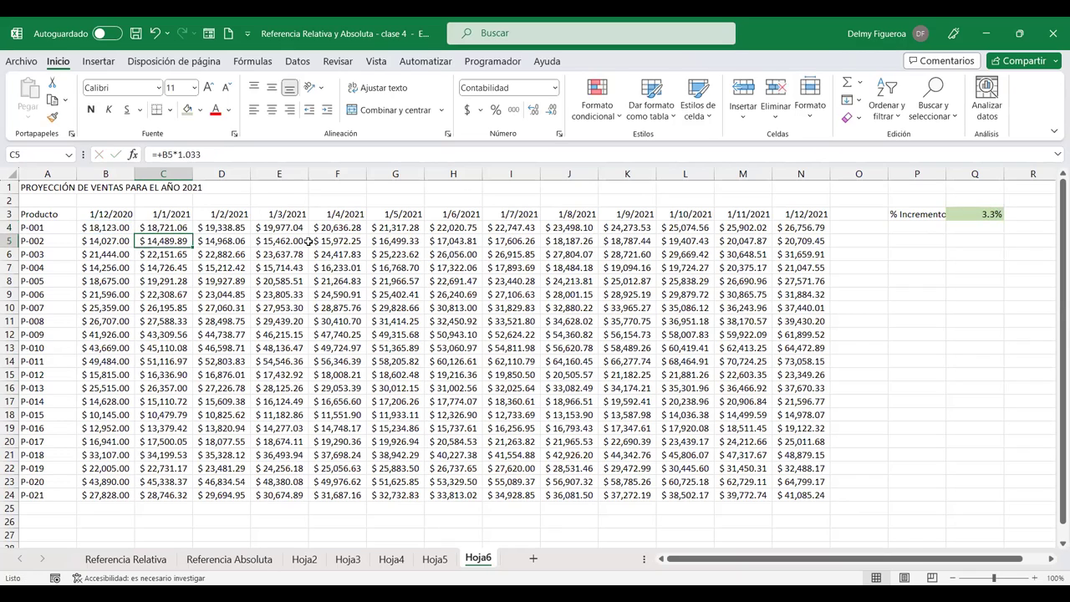